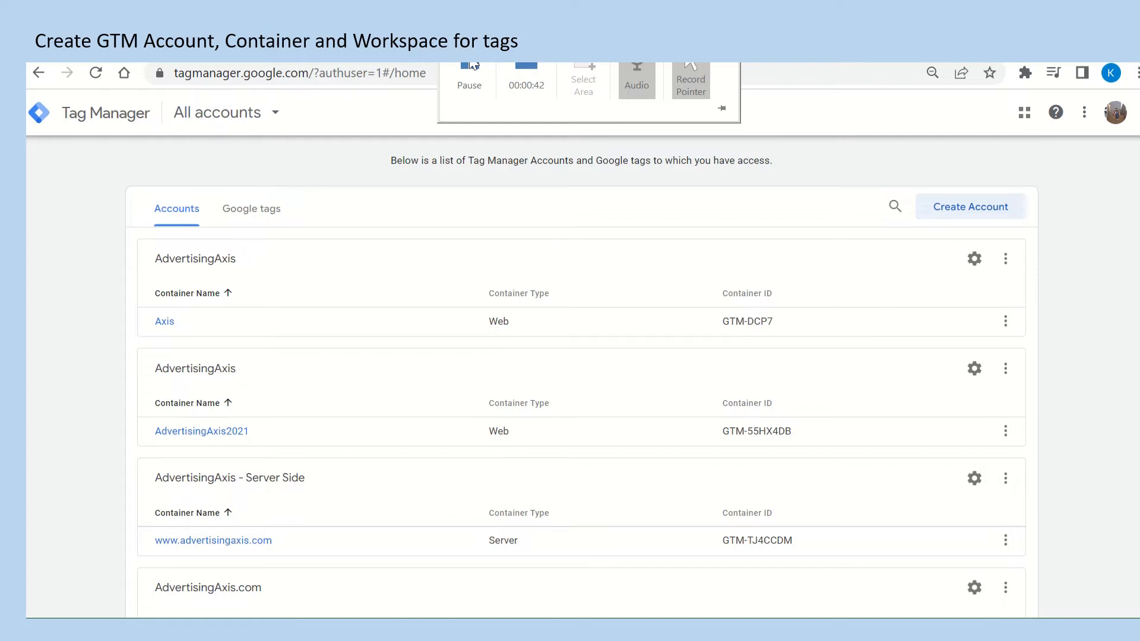
Start a new Tag Manager account and name it CAPSANDBOX.
{"action": "left_click", "coordinate": [960, 209]}
{"action": "left_click", "coordinate": [259, 314]}
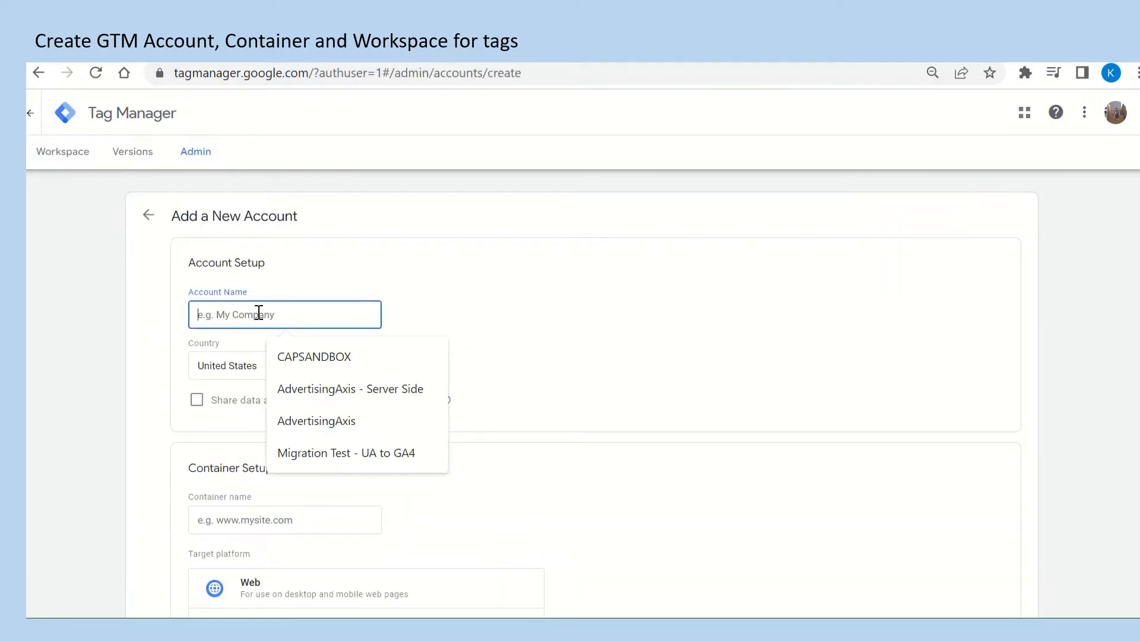
{"action": "left_click", "coordinate": [315, 356]}
Name the account's container uatoga4 and choose Web as its target platform.
{"action": "scroll", "coordinate": [373, 502], "scroll_direction": "down", "scroll_amount": 1}
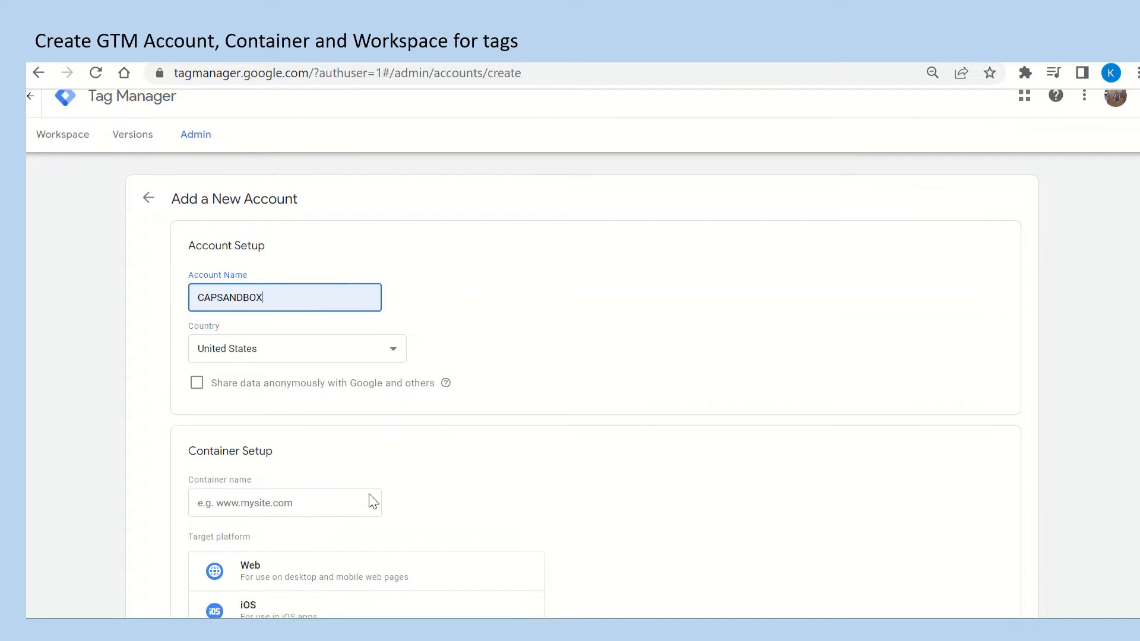
{"action": "left_click", "coordinate": [306, 482]}
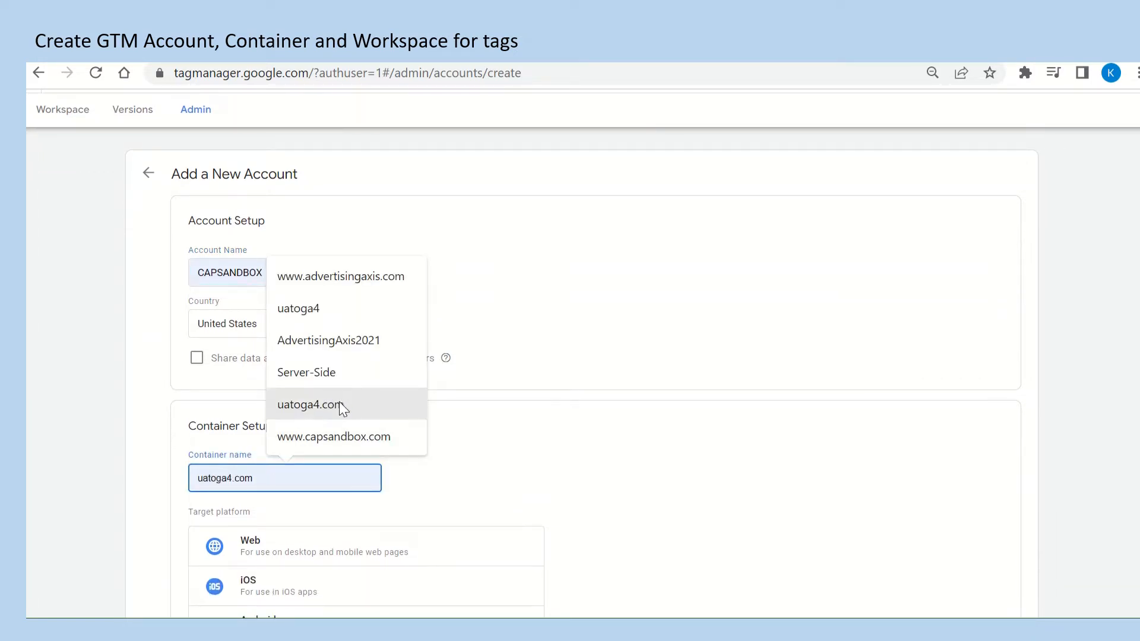
{"action": "left_click", "coordinate": [302, 309]}
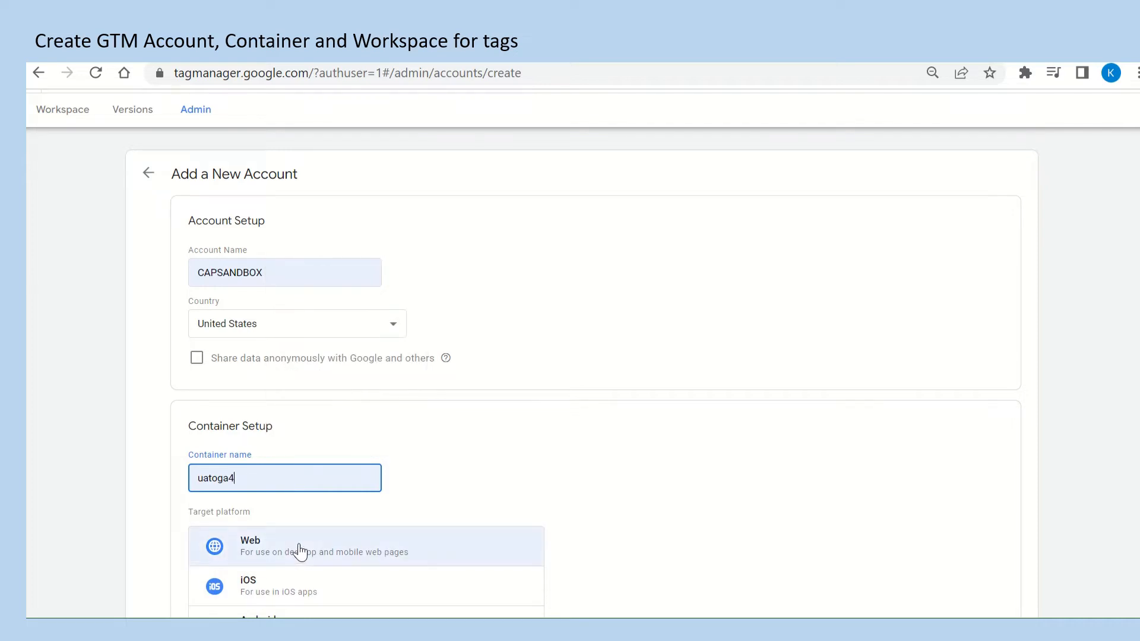
{"action": "scroll", "coordinate": [300, 553], "scroll_direction": "down", "scroll_amount": 1}
{"action": "left_click", "coordinate": [318, 491]}
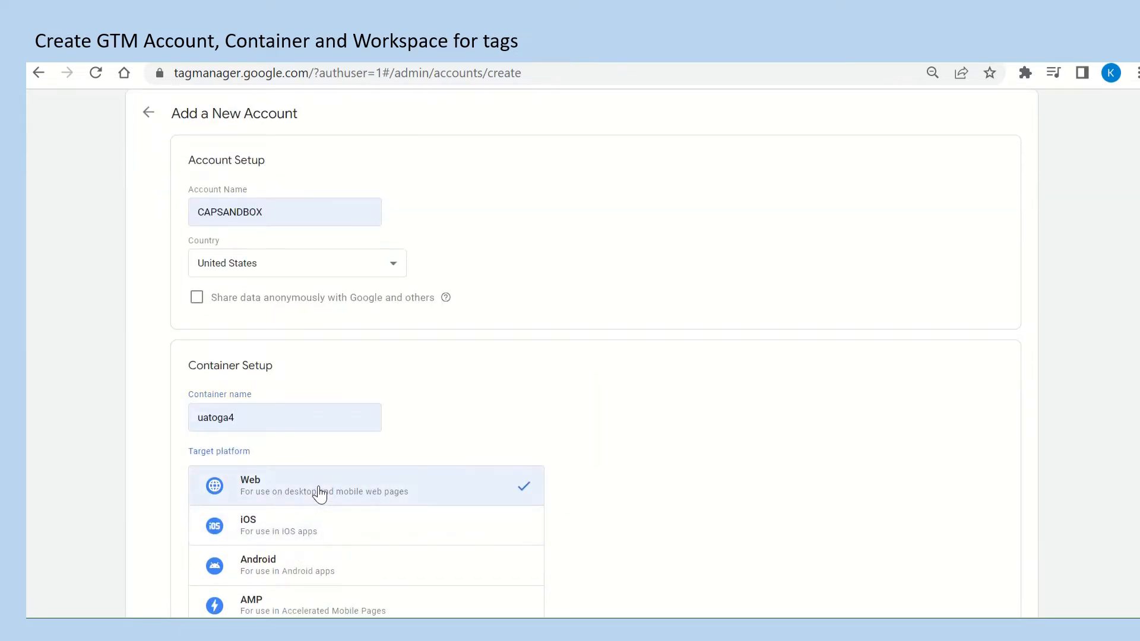
Create the account, accepting the Terms of Service and the GDPR Data Processing Terms, and dismiss the installation code dialog.
{"action": "scroll", "coordinate": [319, 494], "scroll_direction": "down", "scroll_amount": 1}
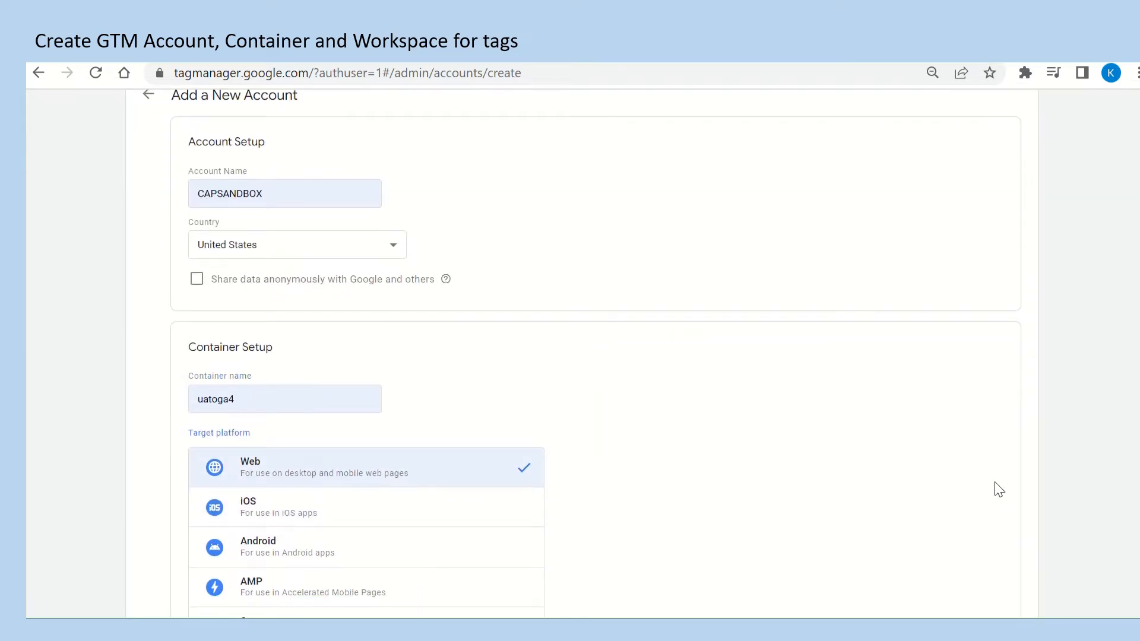
{"action": "scroll", "coordinate": [570, 356], "scroll_direction": "down", "scroll_amount": 2}
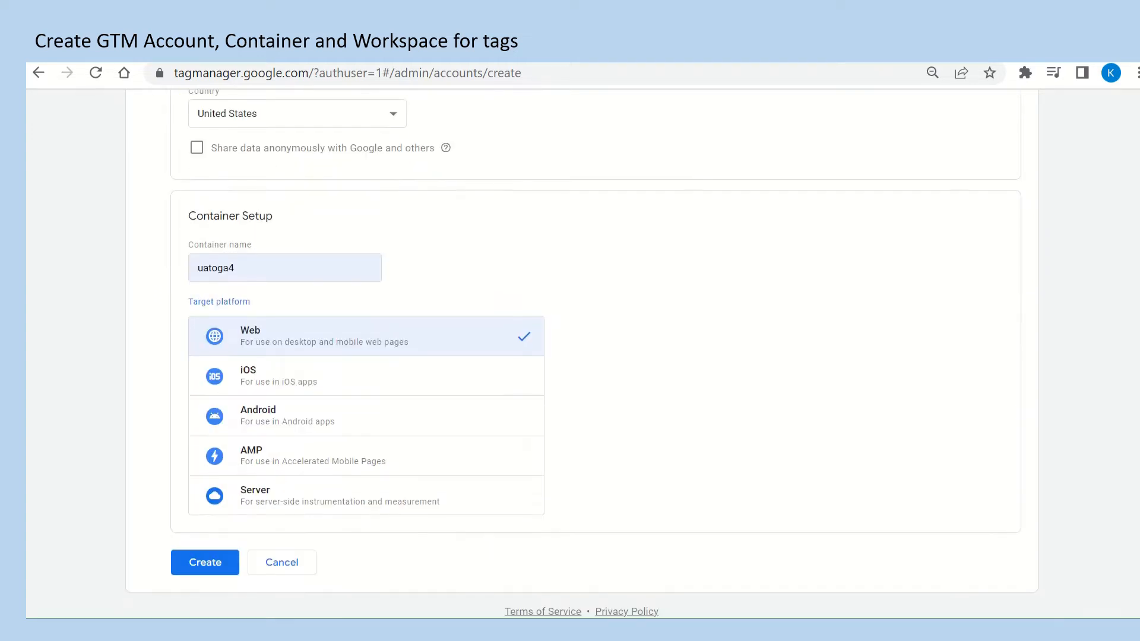
{"action": "left_click", "coordinate": [213, 560]}
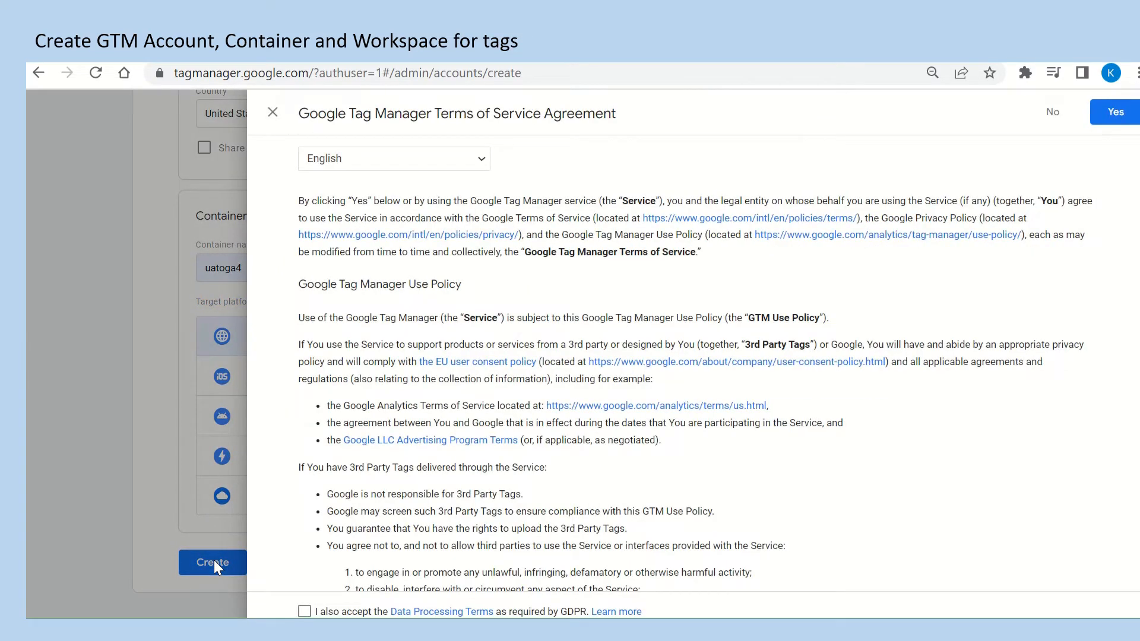
{"action": "left_click", "coordinate": [303, 612]}
{"action": "left_click", "coordinate": [1108, 114]}
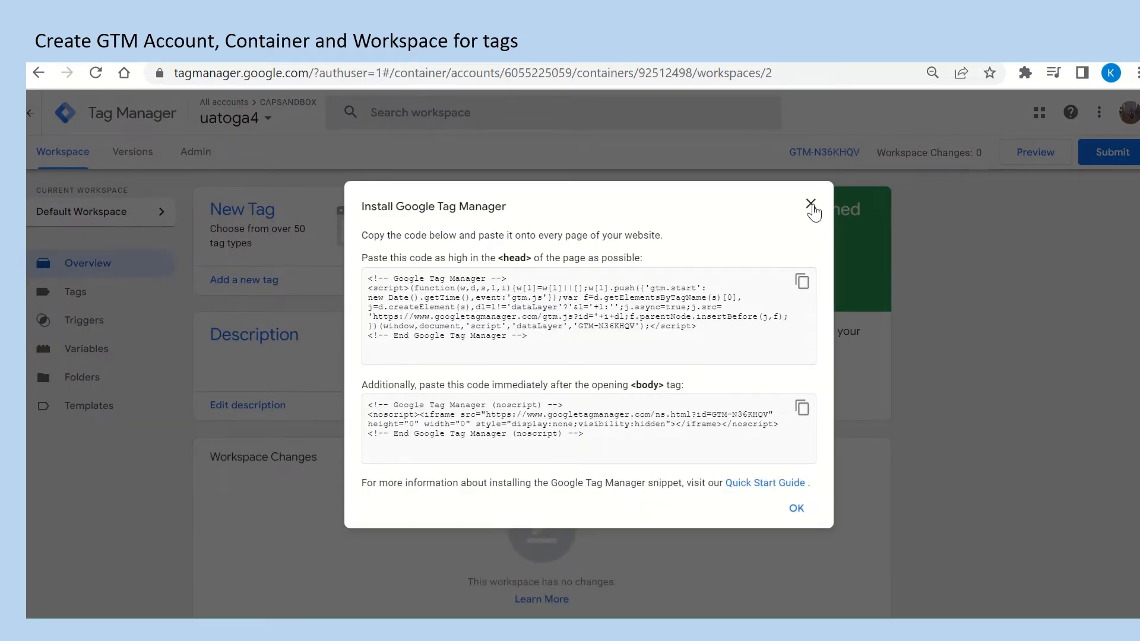
{"action": "left_click", "coordinate": [811, 206]}
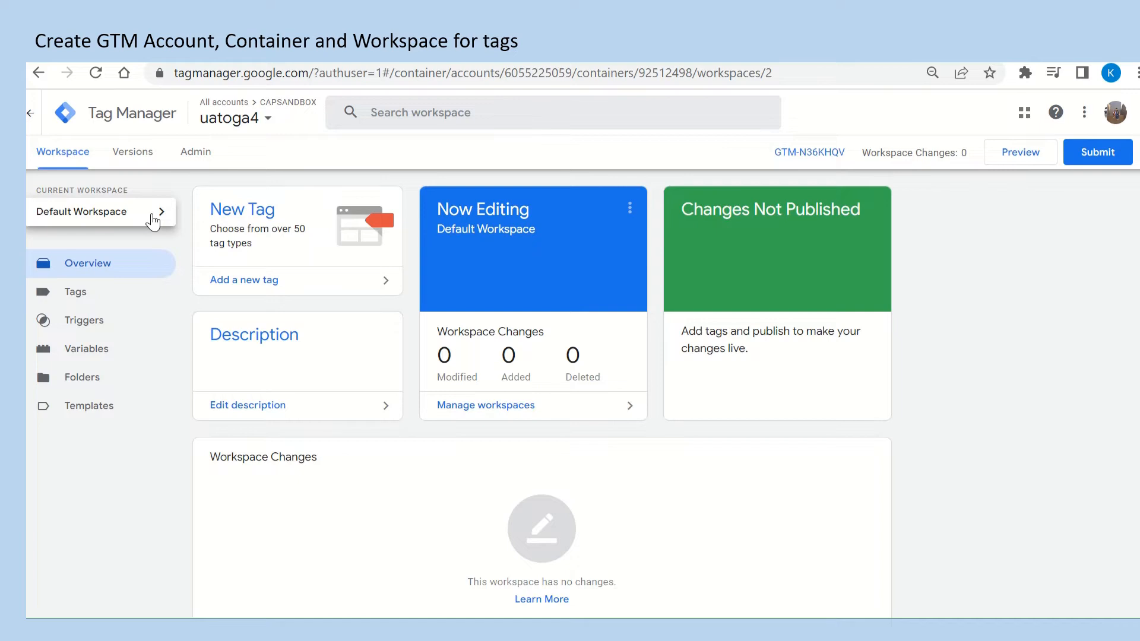
View the list of workspaces in the uatoga4 container and close it.
{"action": "left_click", "coordinate": [153, 221]}
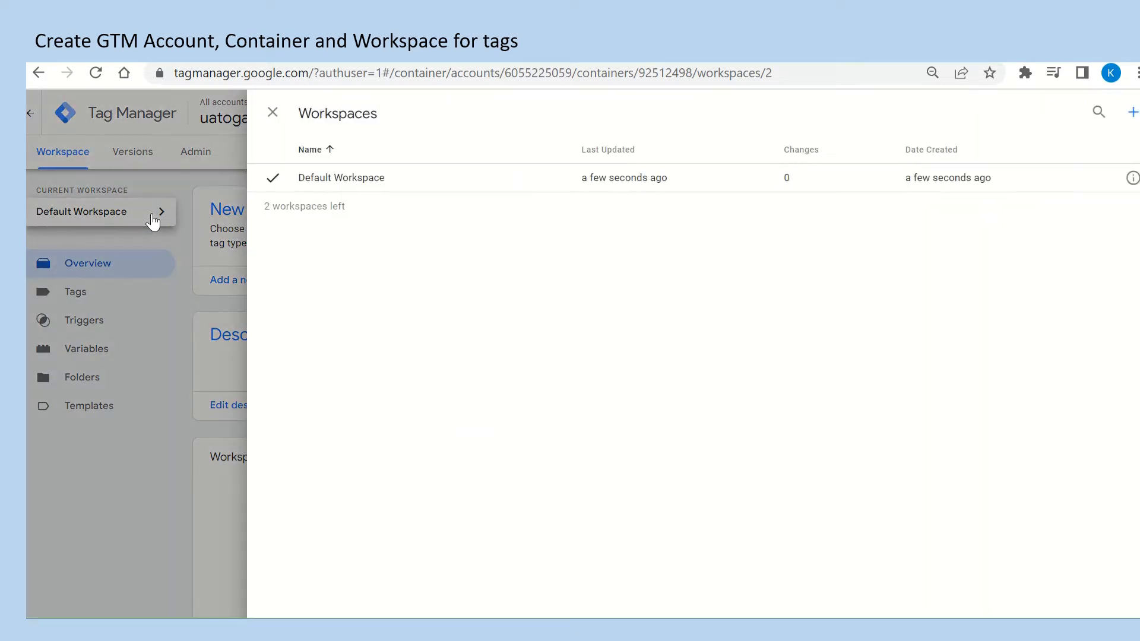
{"action": "left_click", "coordinate": [271, 113]}
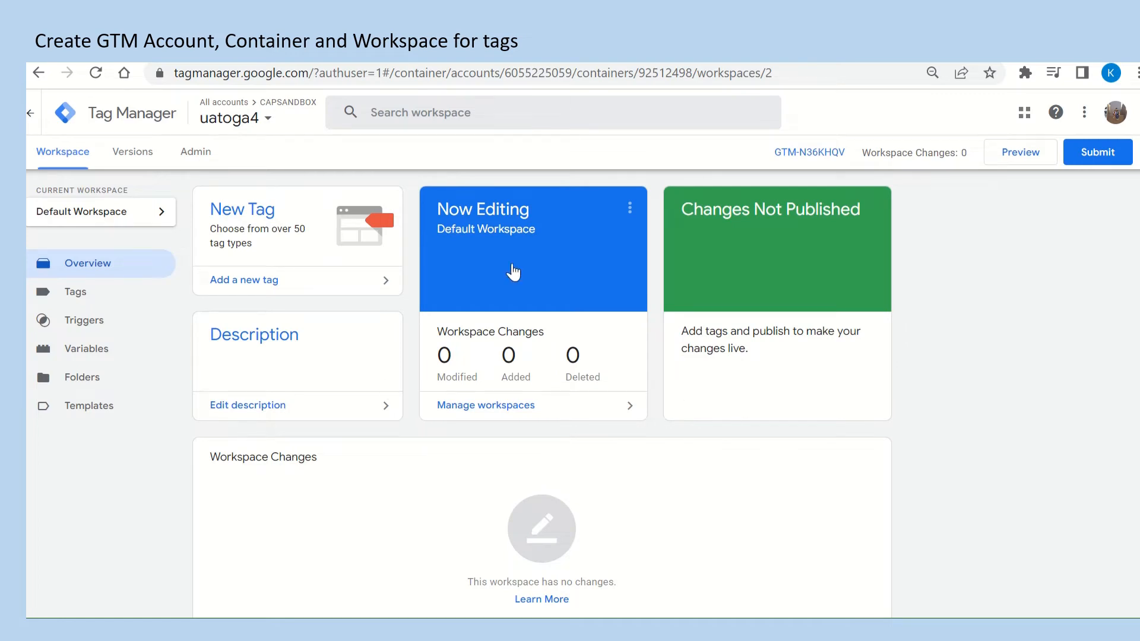
{"action": "mouse_move", "coordinate": [503, 64]}
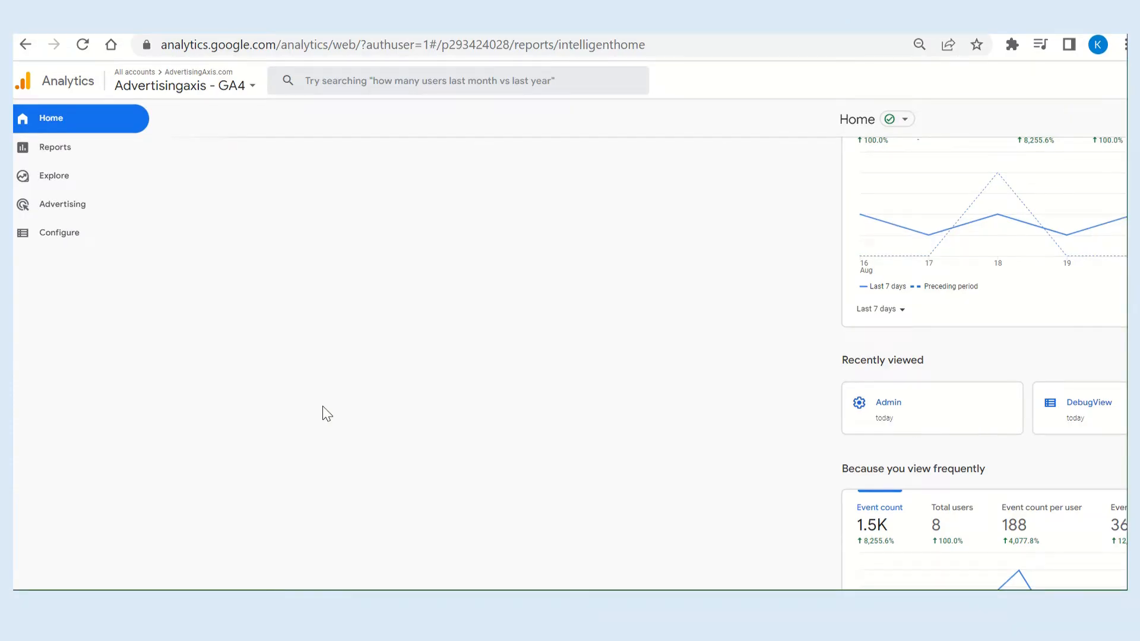
Switch to Google Analytics and start a new property named cpsandbox from the account's admin settings.
{"action": "scroll", "coordinate": [326, 413], "scroll_direction": "down", "scroll_amount": 10}
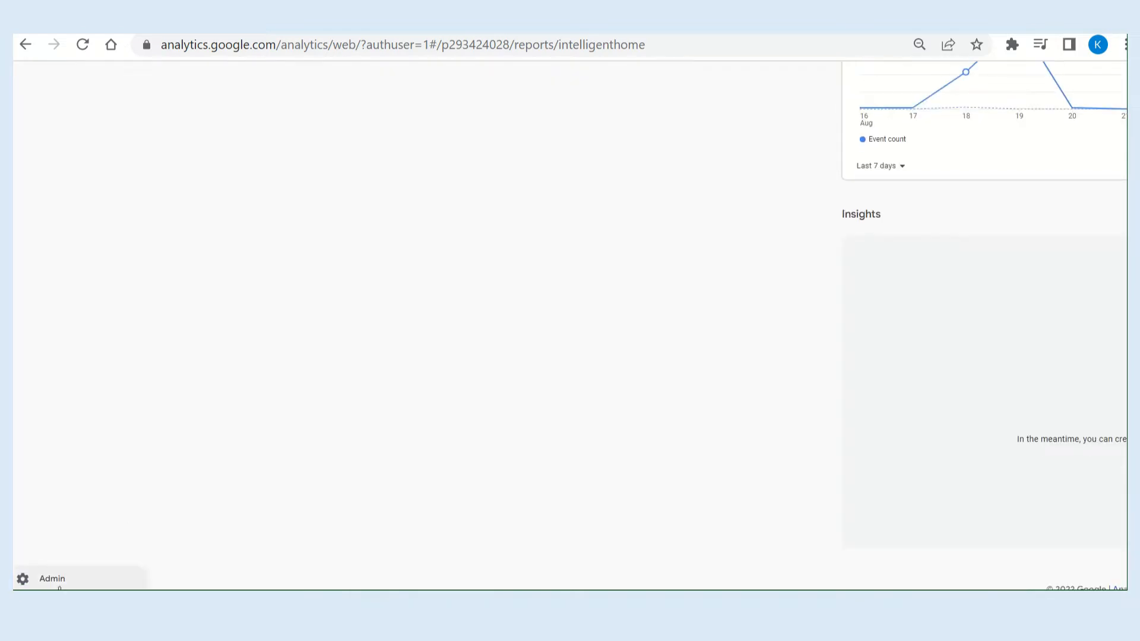
{"action": "left_click", "coordinate": [52, 580]}
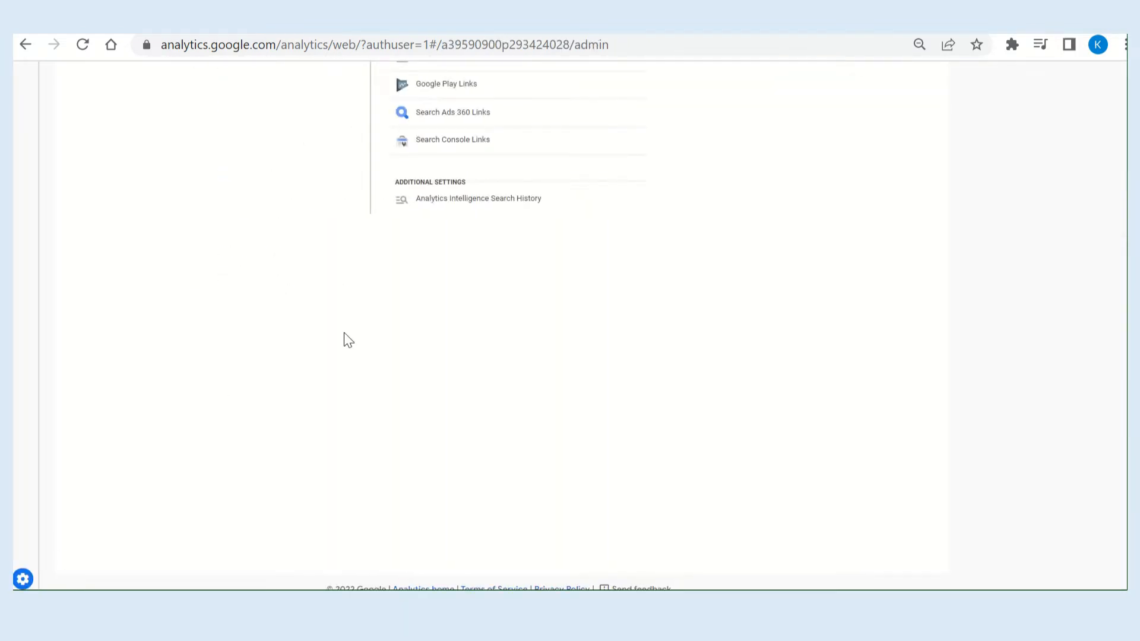
{"action": "scroll", "coordinate": [352, 339], "scroll_direction": "up", "scroll_amount": 10}
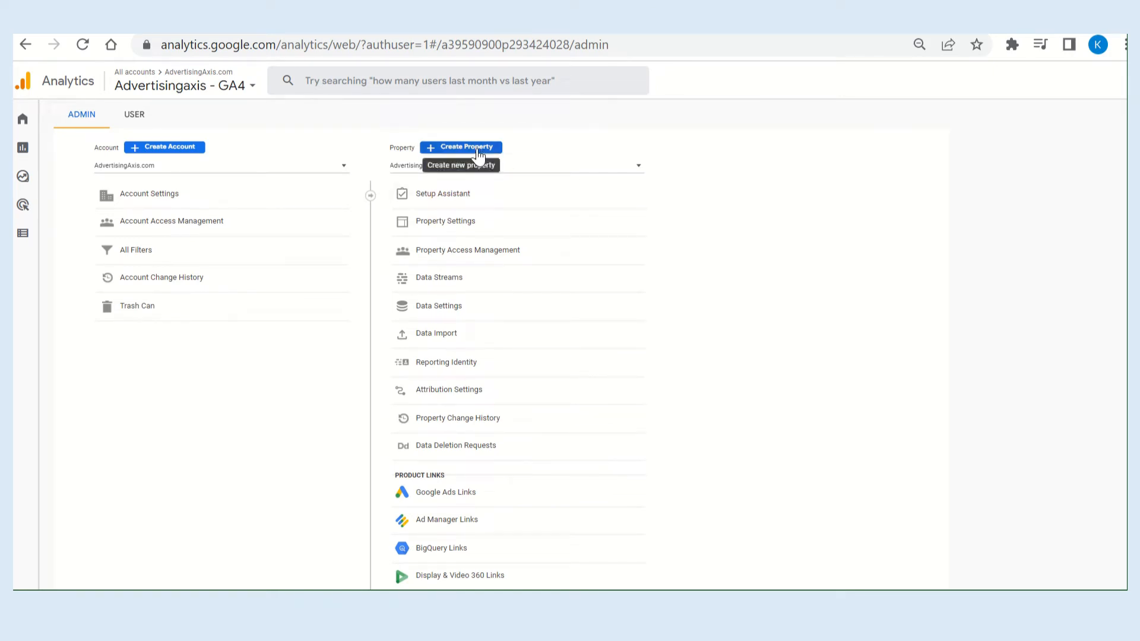
{"action": "left_click", "coordinate": [451, 148]}
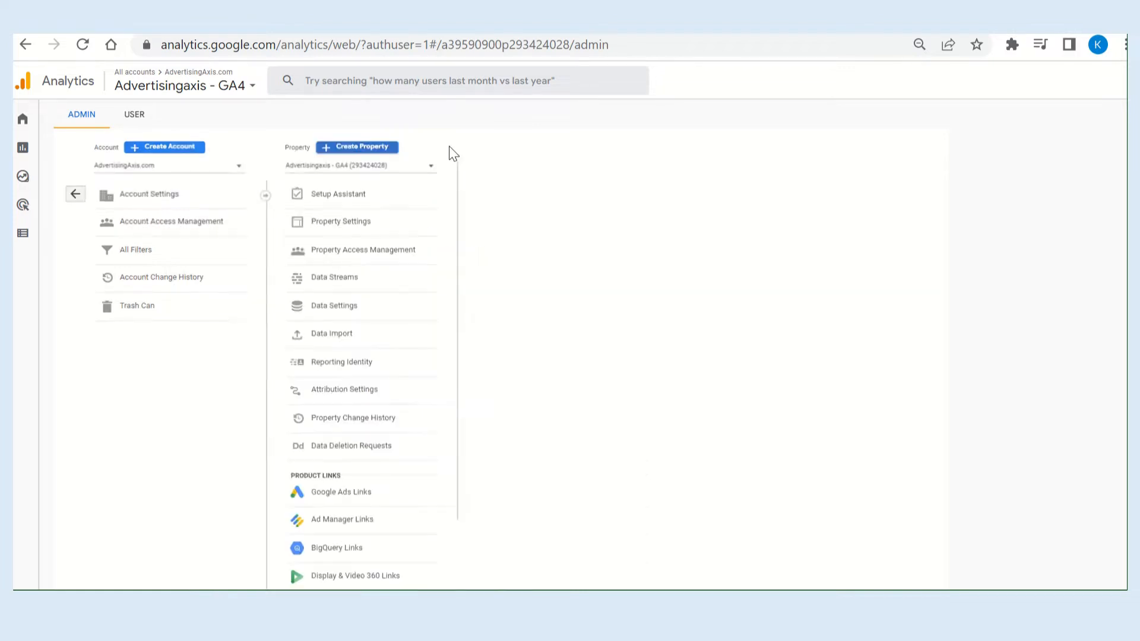
{"action": "left_click", "coordinate": [263, 335]}
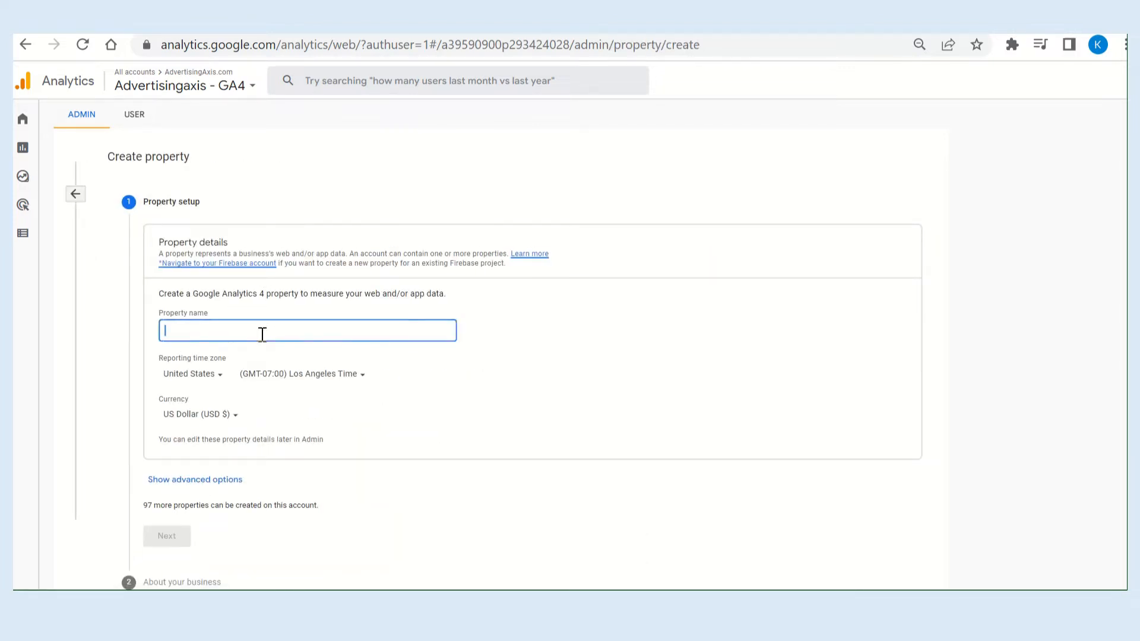
{"action": "type", "text": "cpsandbox"}
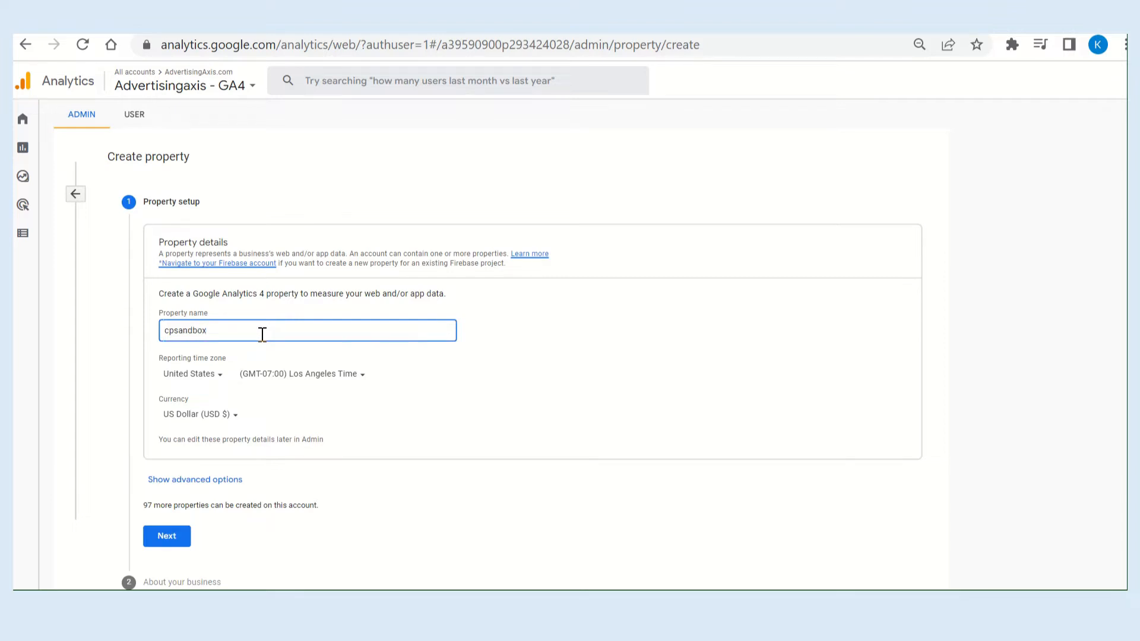
Enable creation of a Universal Analytics property in the advanced options and enter yetete as the website URL.
{"action": "scroll", "coordinate": [262, 334], "scroll_direction": "down", "scroll_amount": 2}
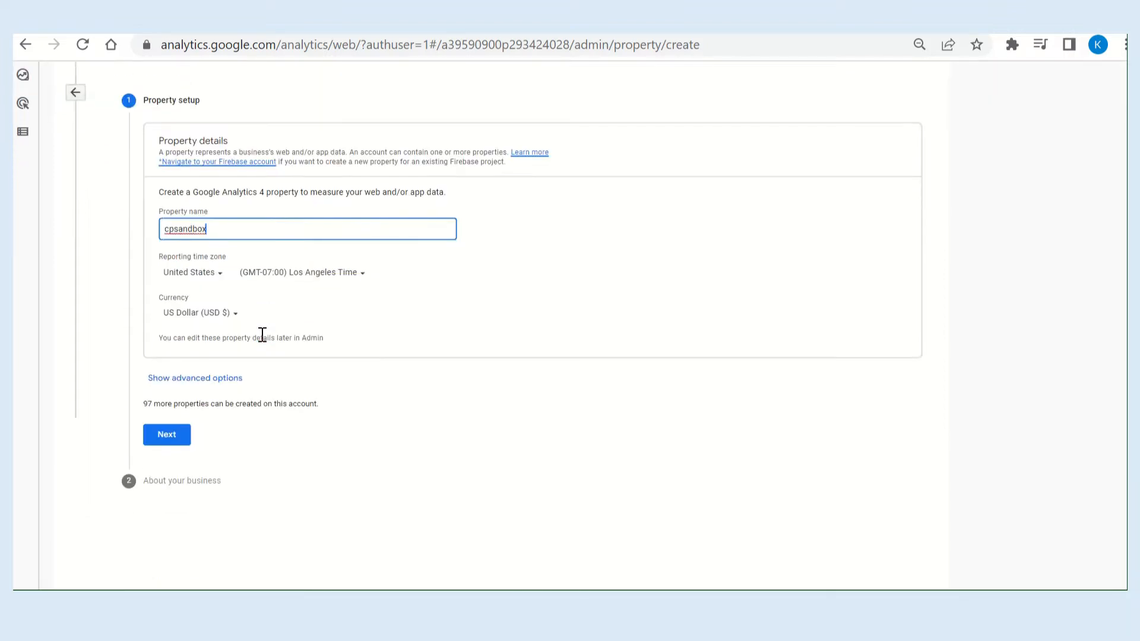
{"action": "left_click", "coordinate": [217, 378]}
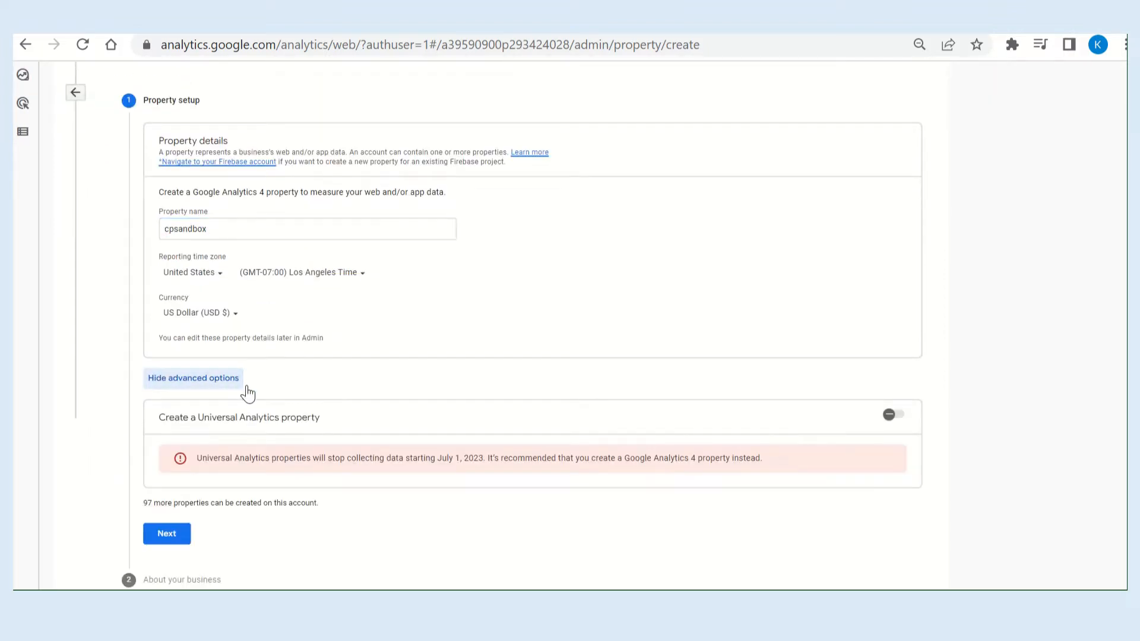
{"action": "left_click", "coordinate": [902, 419]}
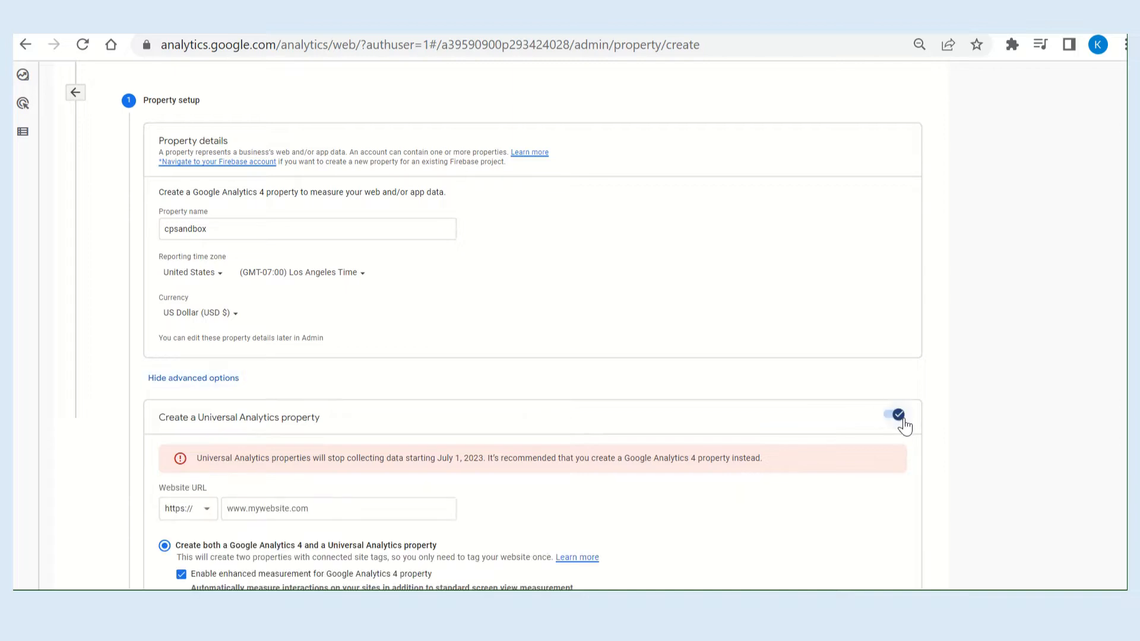
{"action": "scroll", "coordinate": [563, 519], "scroll_direction": "down", "scroll_amount": 2}
{"action": "left_click", "coordinate": [324, 370]}
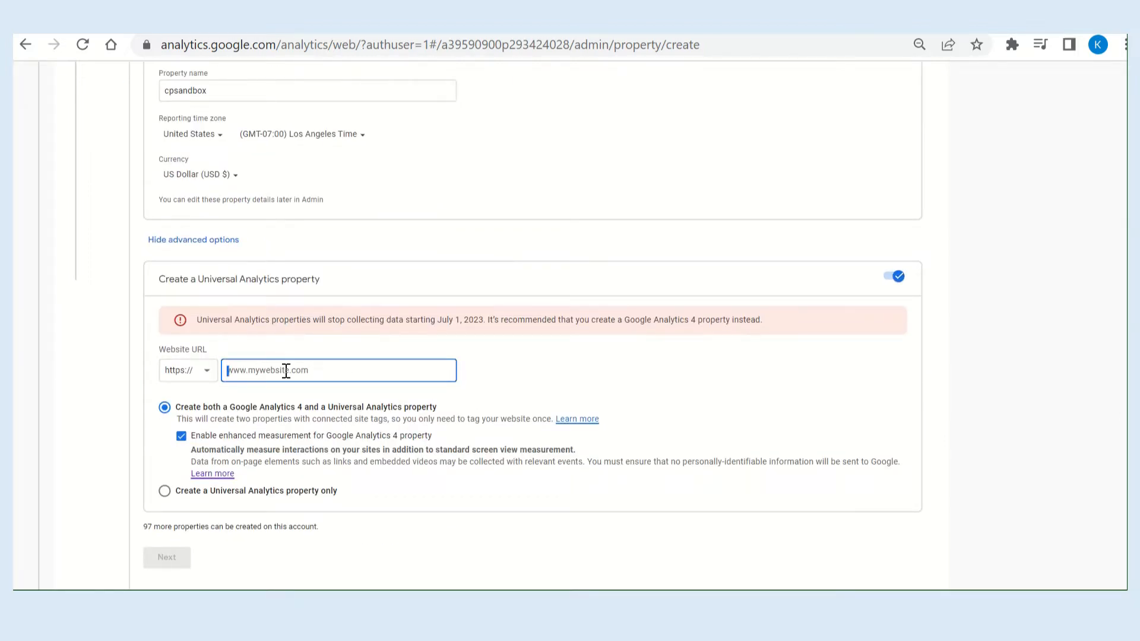
{"action": "type", "text": "yetete"}
Choose to create a Universal Analytics property only, correct the website URL to yetete.com, and continue to the business information.
{"action": "scroll", "coordinate": [288, 372], "scroll_direction": "down", "scroll_amount": 1}
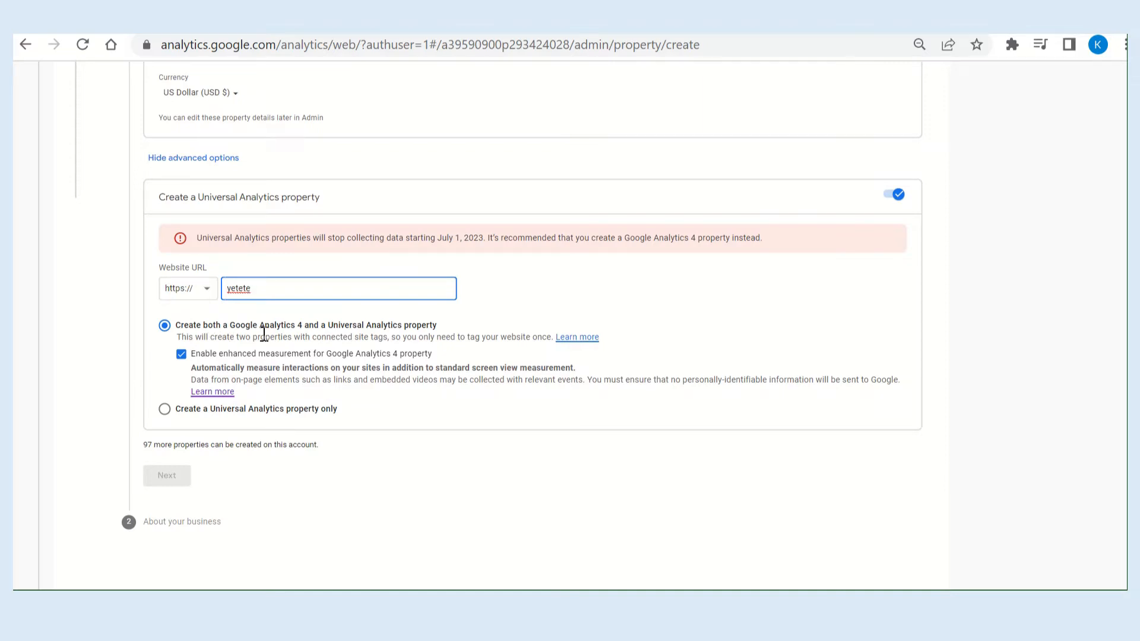
{"action": "left_click", "coordinate": [166, 410]}
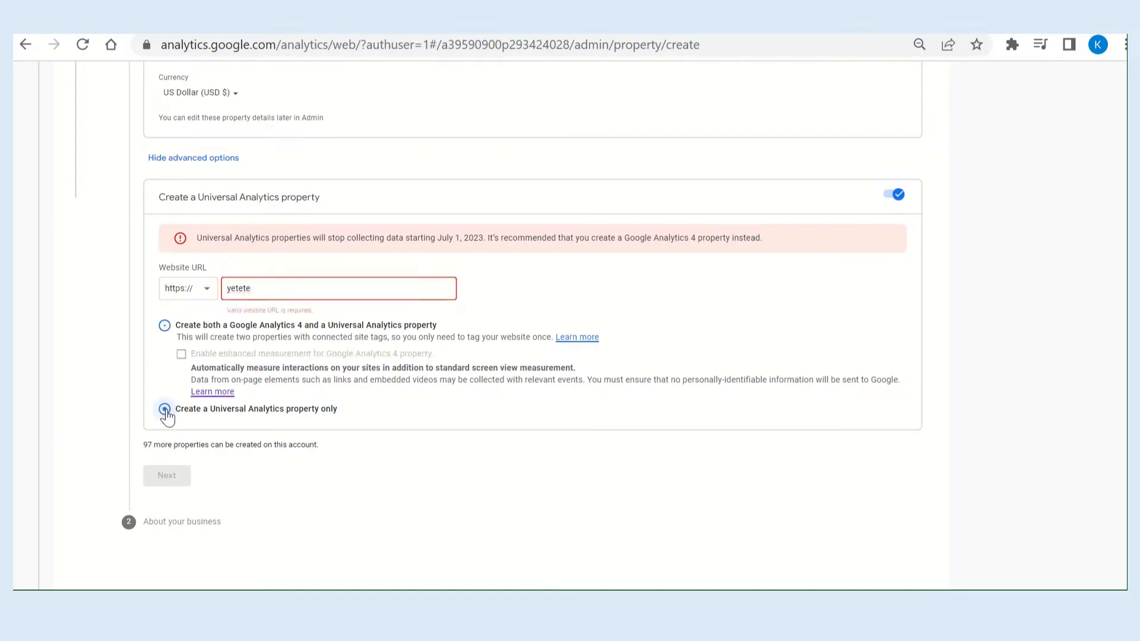
{"action": "left_click", "coordinate": [285, 287]}
{"action": "type", "text": ".com"}
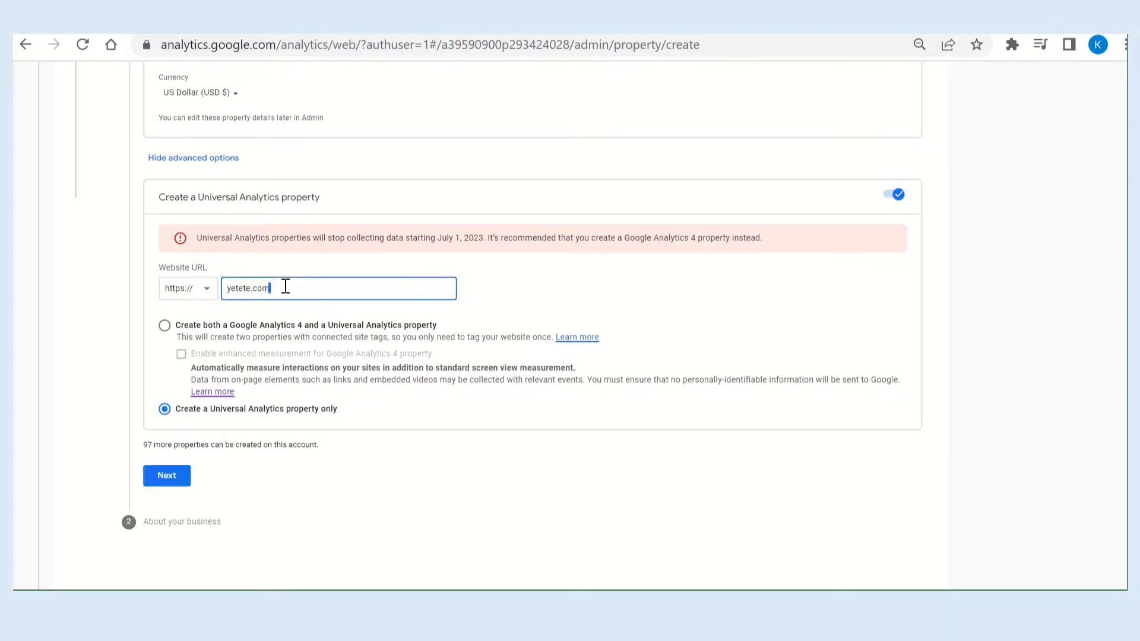
{"action": "left_click", "coordinate": [173, 481]}
Set the business size to Small, select measuring customer engagement as the intended use, and create the property.
{"action": "scroll", "coordinate": [176, 484], "scroll_direction": "down", "scroll_amount": 3}
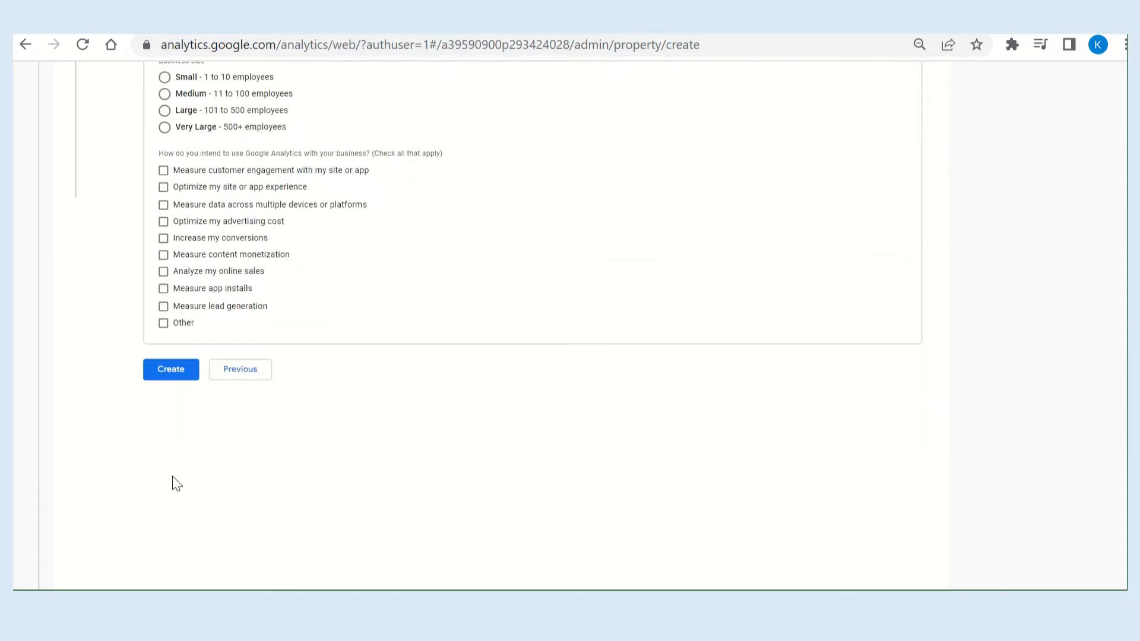
{"action": "scroll", "coordinate": [173, 477], "scroll_direction": "up", "scroll_amount": 4}
{"action": "scroll", "coordinate": [173, 477], "scroll_direction": "down", "scroll_amount": 1}
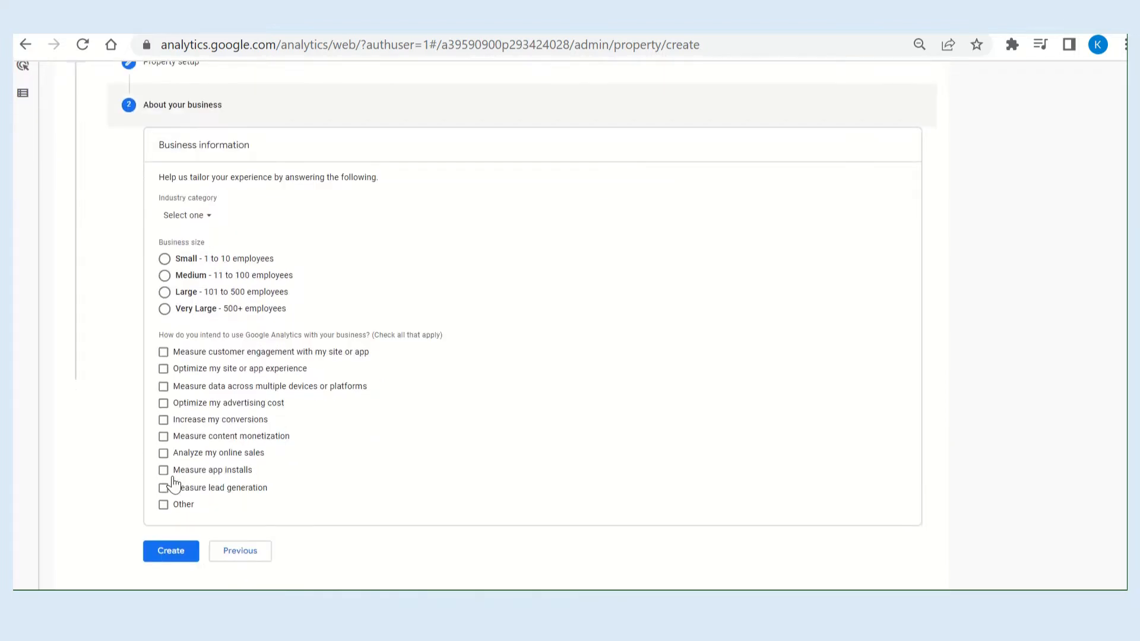
{"action": "left_click", "coordinate": [178, 259]}
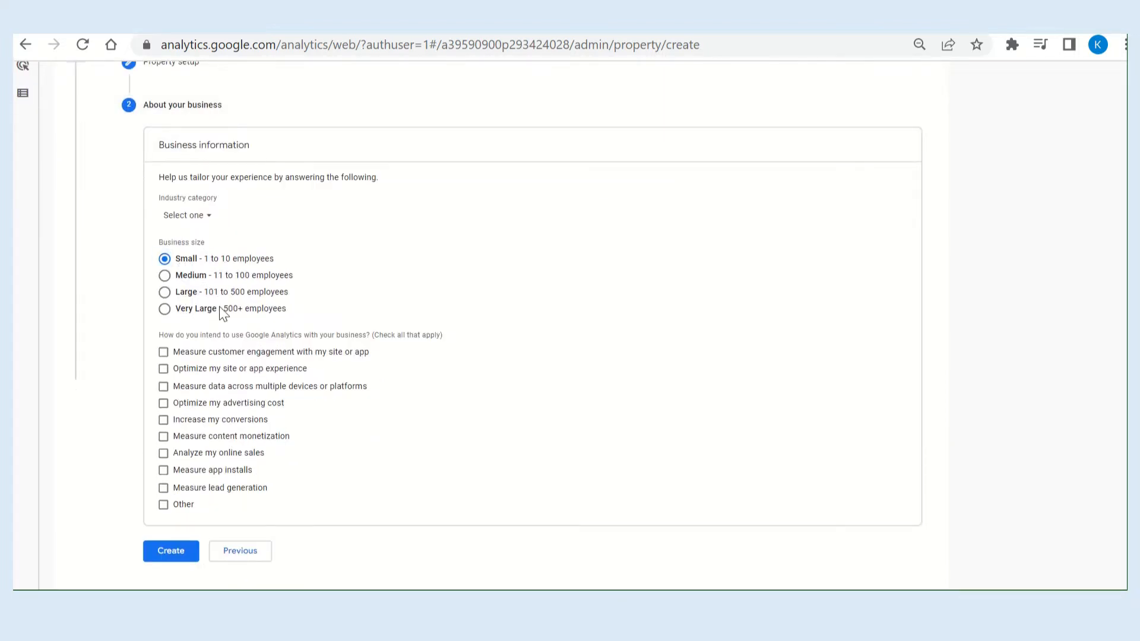
{"action": "left_click", "coordinate": [239, 354]}
{"action": "left_click", "coordinate": [172, 556]}
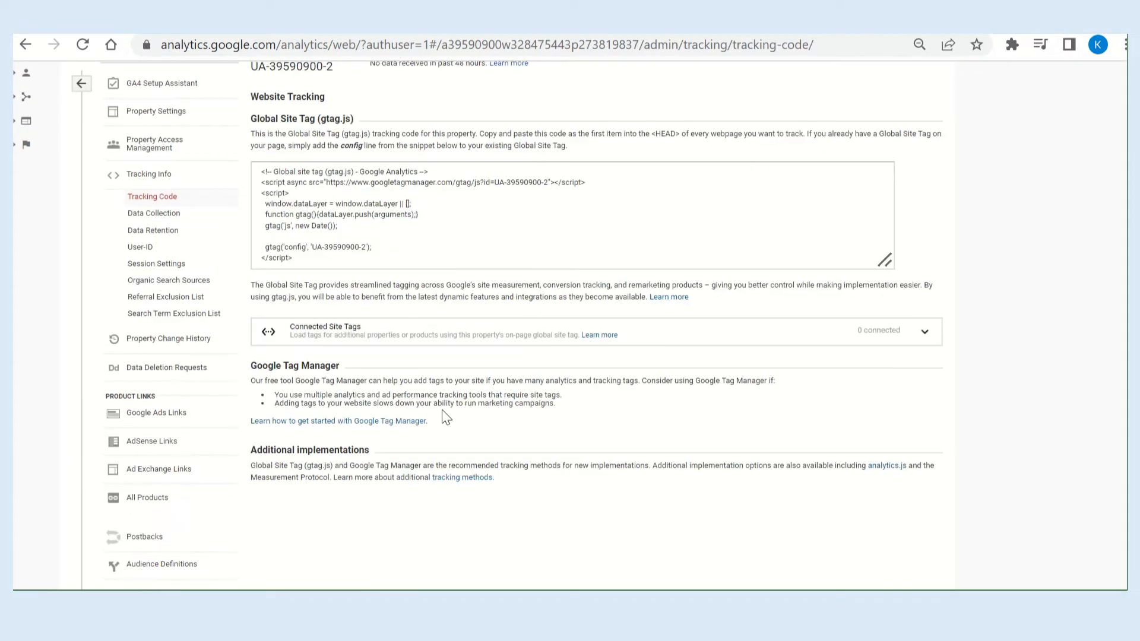
Review the new property's tracking ID, Global Site Tag code and Google Tag Manager notes.
{"action": "scroll", "coordinate": [442, 411], "scroll_direction": "up", "scroll_amount": 2}
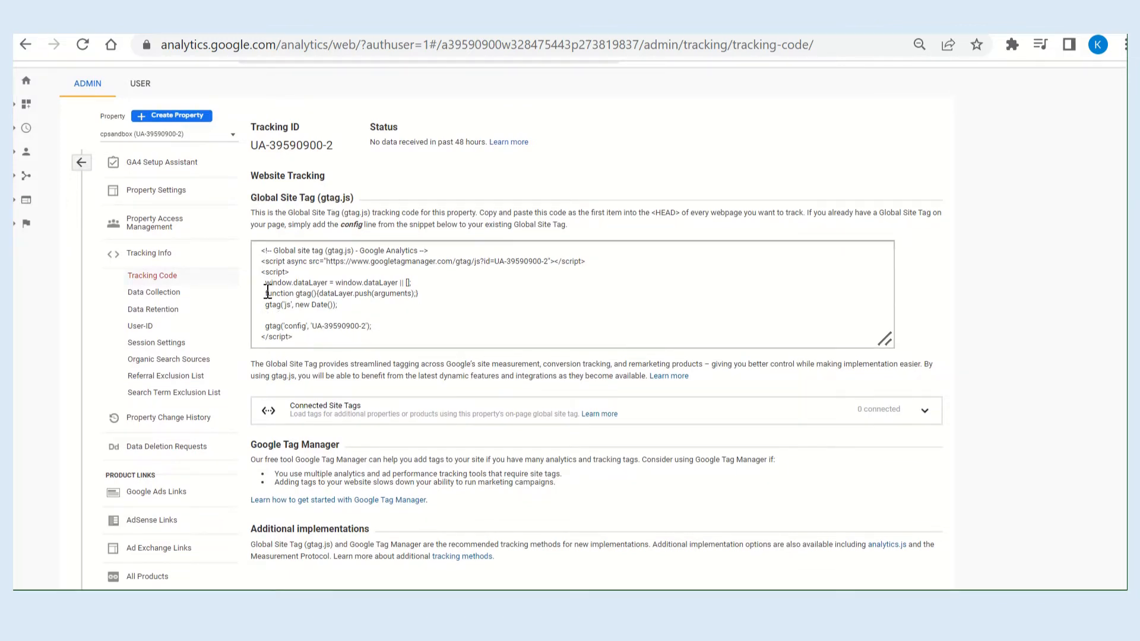
{"action": "scroll", "coordinate": [453, 323], "scroll_direction": "down", "scroll_amount": 1}
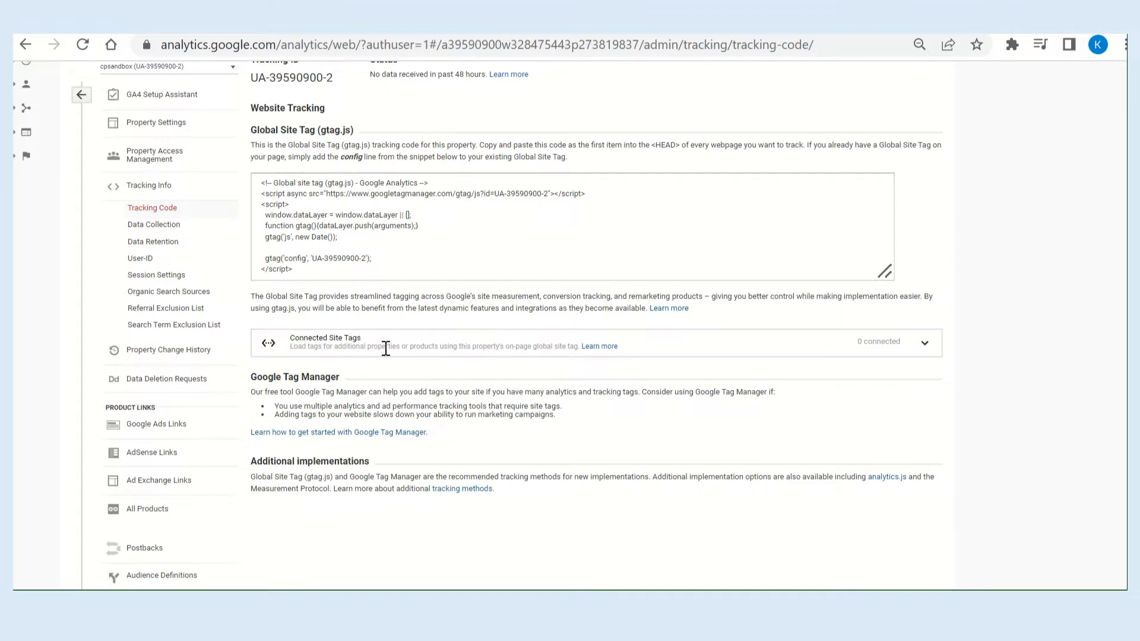
{"action": "scroll", "coordinate": [528, 369], "scroll_direction": "down", "scroll_amount": 1}
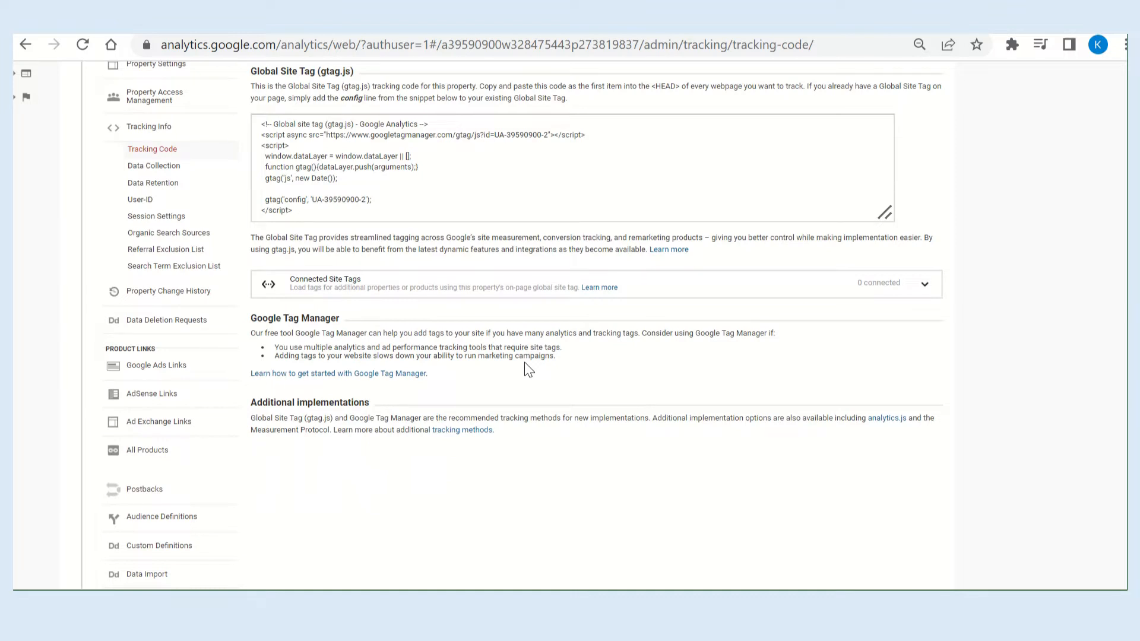
{"action": "scroll", "coordinate": [528, 369], "scroll_direction": "up", "scroll_amount": 1}
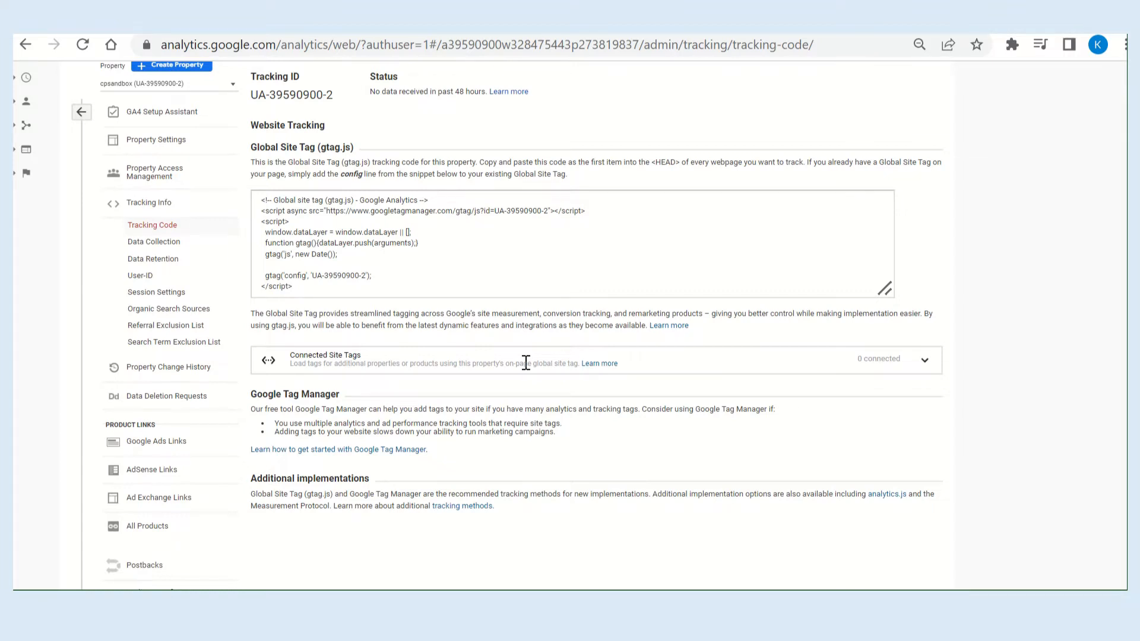
{"action": "scroll", "coordinate": [526, 363], "scroll_direction": "up", "scroll_amount": 1}
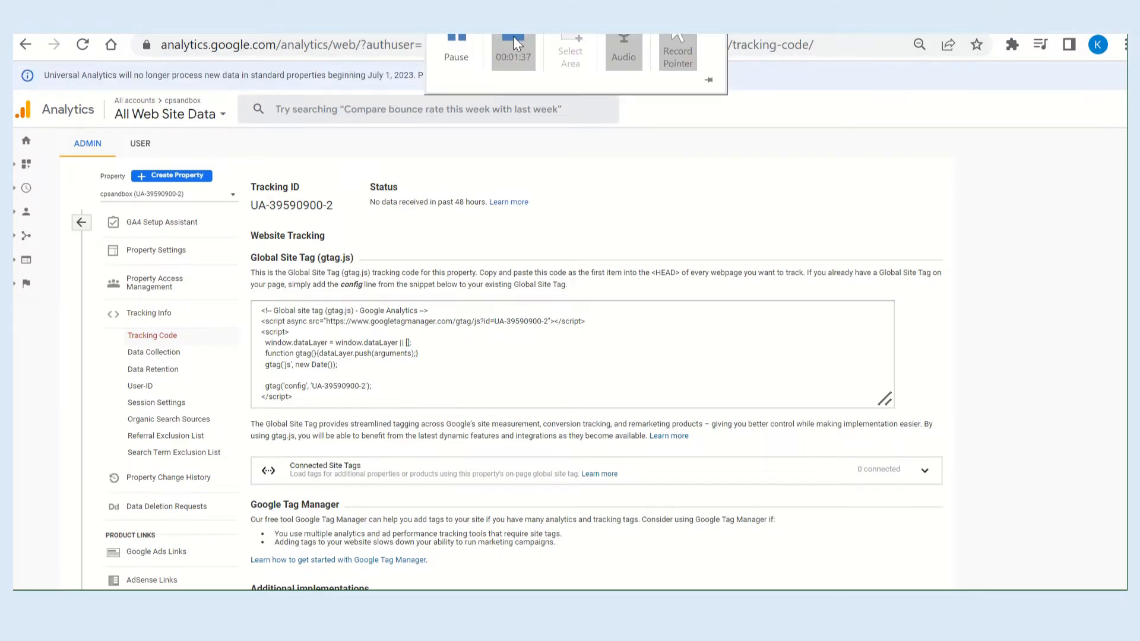
Open the Install Google Tag Manager instructions for the uatoga4 container and copy the head code snippet.
{"action": "left_click", "coordinate": [463, 57]}
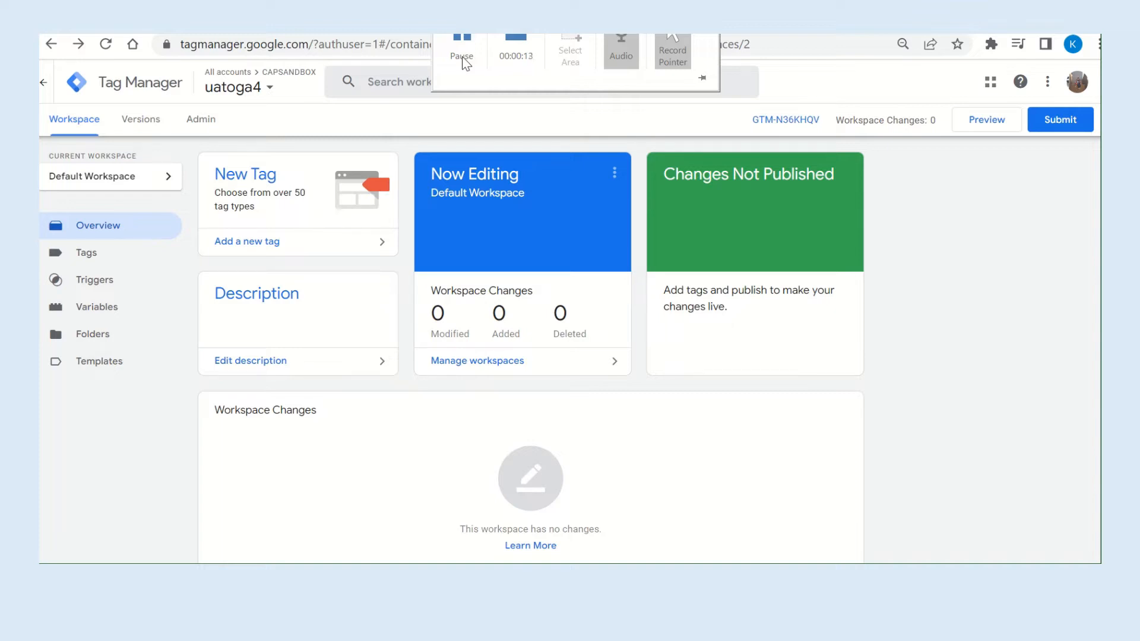
{"action": "left_click", "coordinate": [208, 127]}
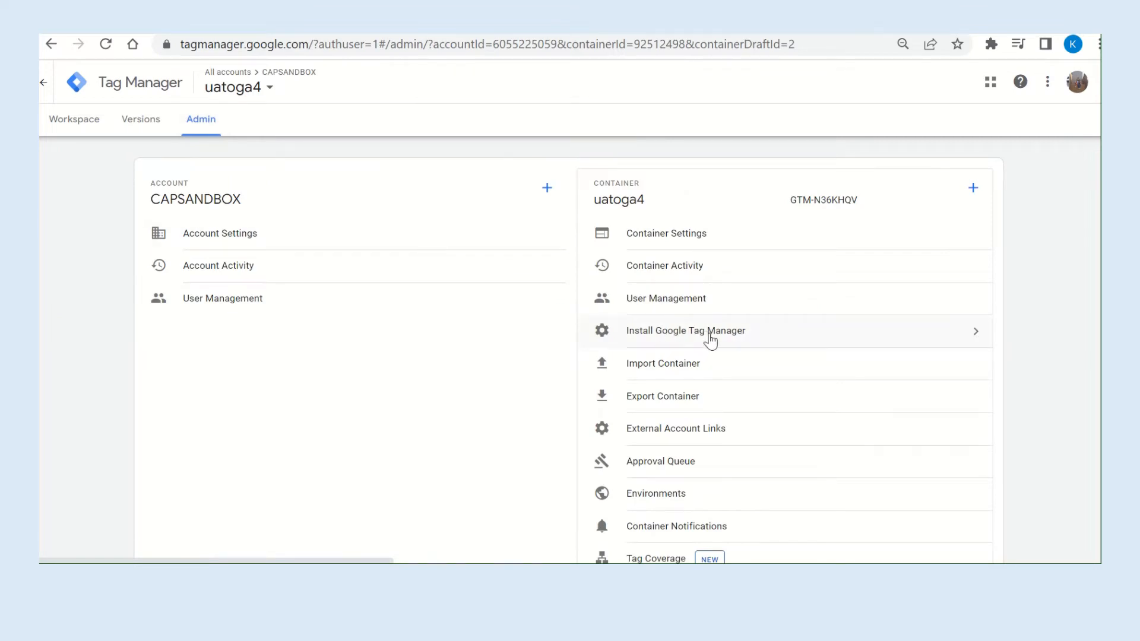
{"action": "left_click", "coordinate": [738, 340]}
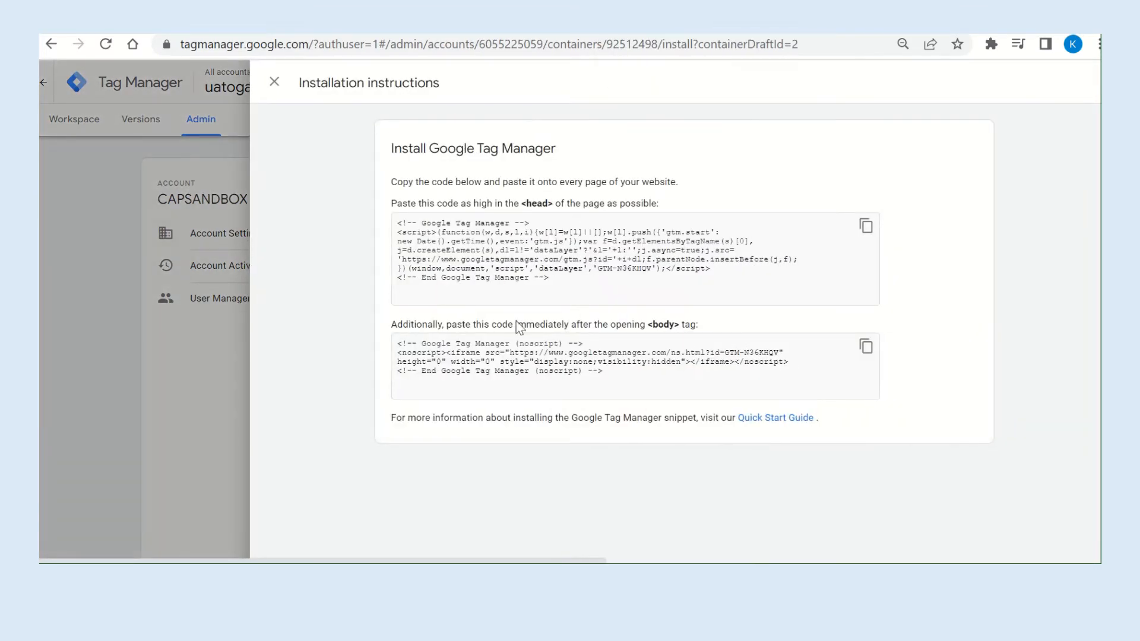
{"action": "left_click", "coordinate": [867, 228]}
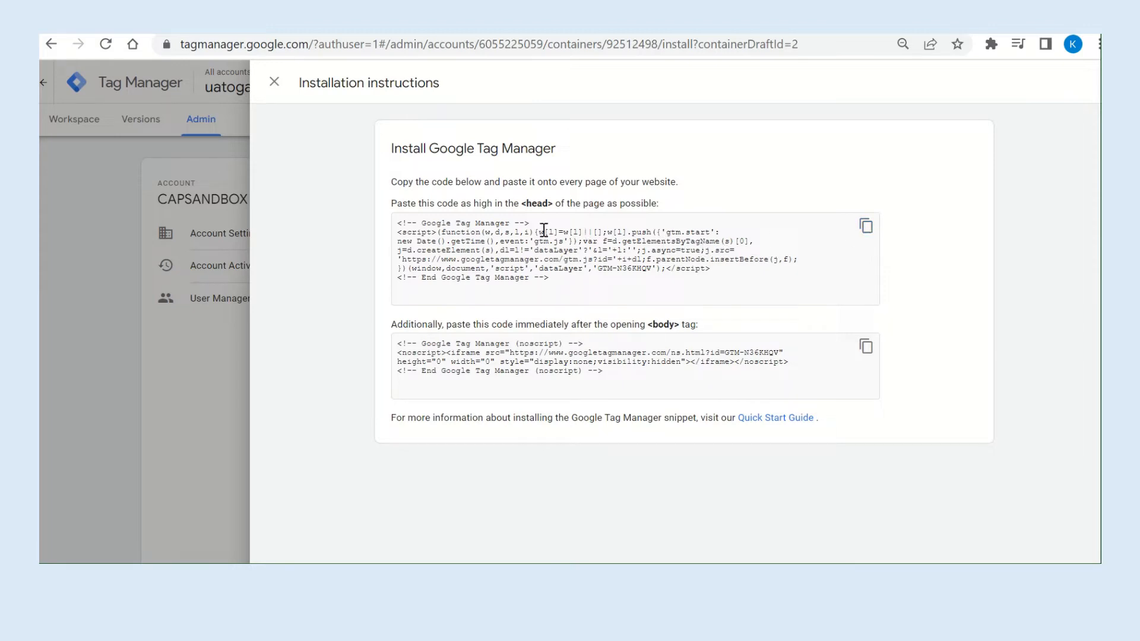
{"action": "left_click", "coordinate": [867, 228]}
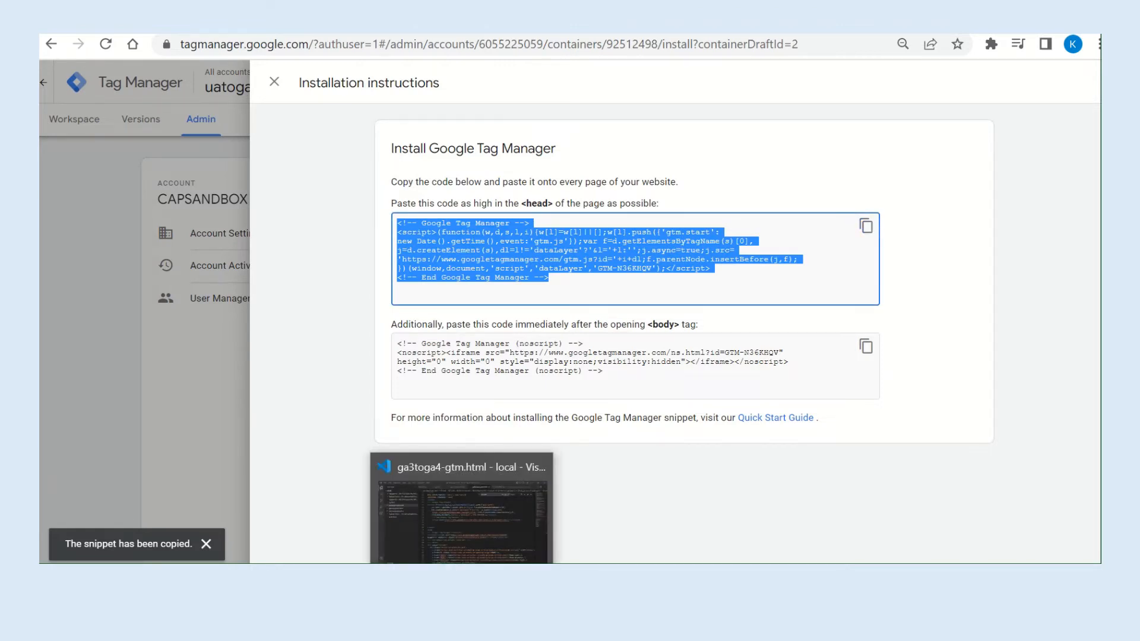
In Visual Studio Code, replace the old Google Tag Manager script in the head of ga3toga4-gtm.html with the copied snippet.
{"action": "left_click", "coordinate": [461, 581]}
{"action": "scroll", "coordinate": [564, 438], "scroll_direction": "up", "scroll_amount": 4}
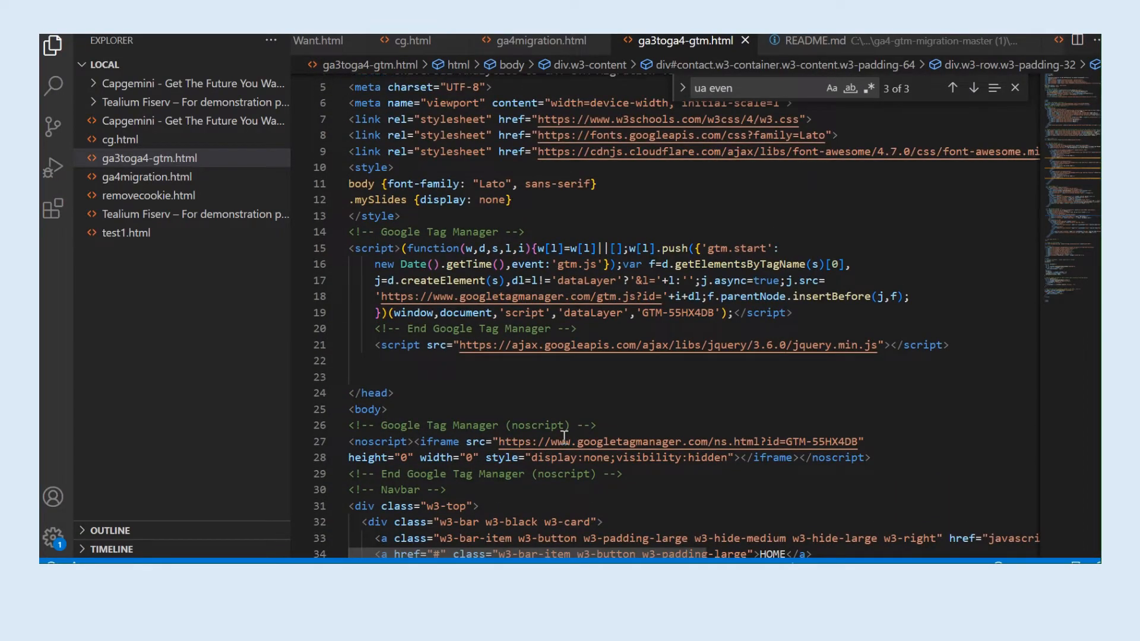
{"action": "scroll", "coordinate": [564, 437], "scroll_direction": "down", "scroll_amount": 1}
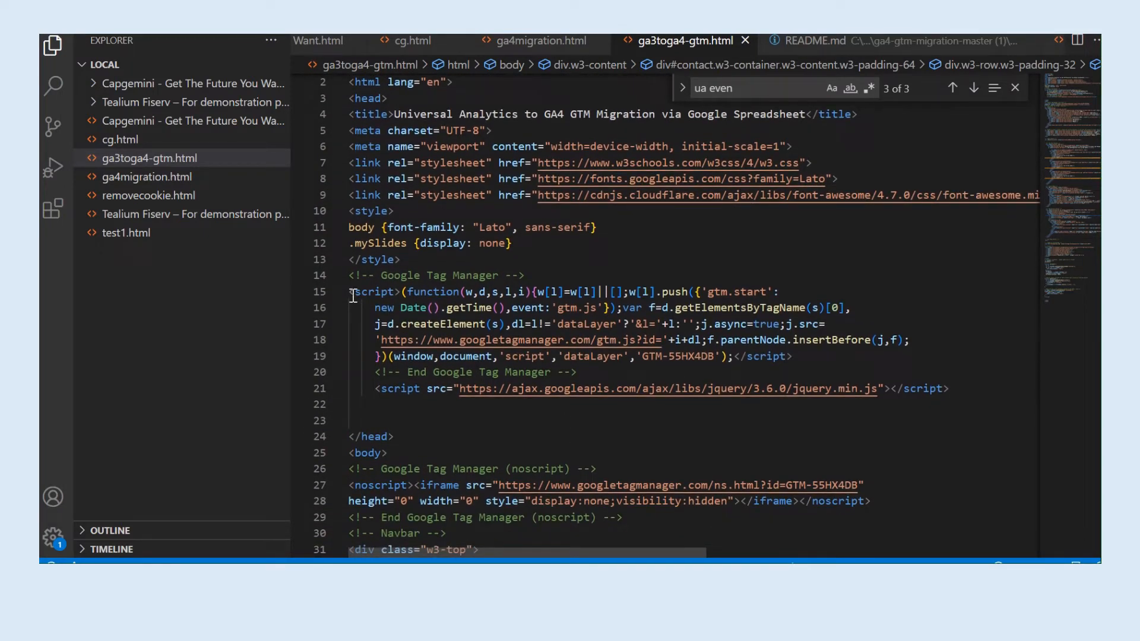
{"action": "left_click_drag", "start_coordinate": [352, 295], "coordinate": [612, 373]}
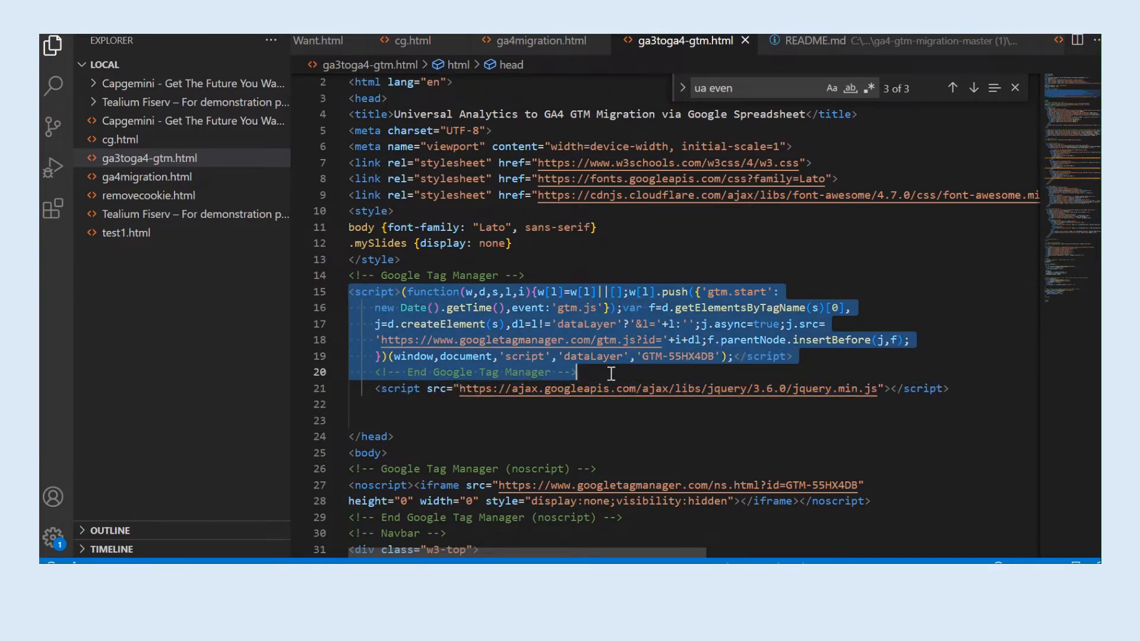
{"action": "key", "text": "ctrl+v"}
{"action": "scroll", "coordinate": [611, 373], "scroll_direction": "down", "scroll_amount": 2}
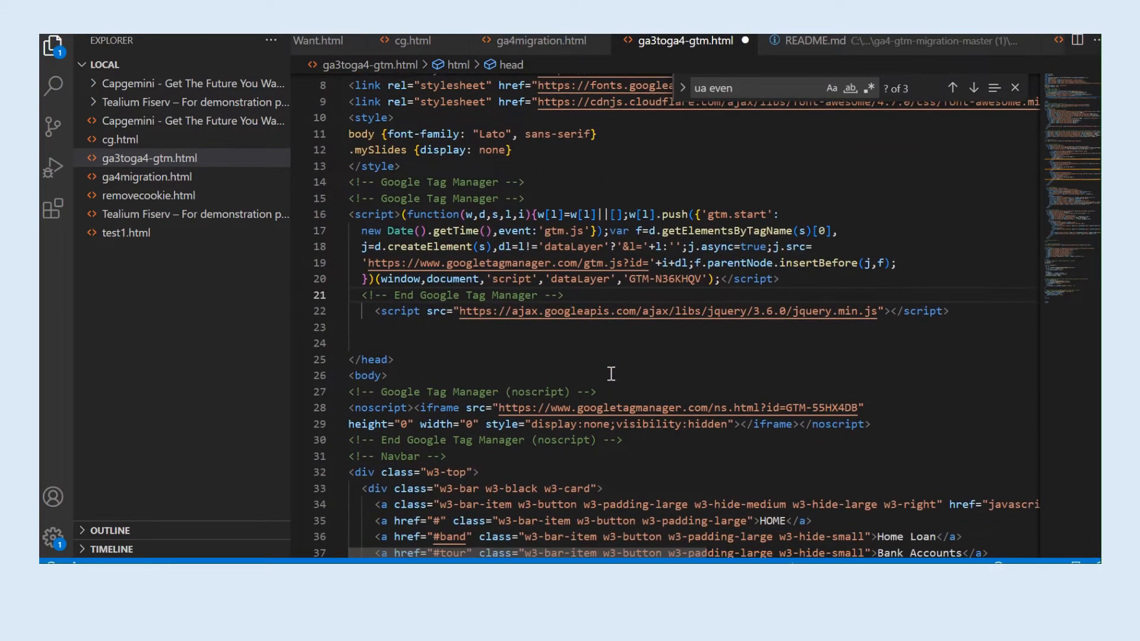
Copy the noscript body snippet from Tag Manager, replace the old noscript block in ga3toga4-gtm.html with it, and save the file.
{"action": "key", "text": "alt+Tab"}
{"action": "left_click", "coordinate": [866, 347]}
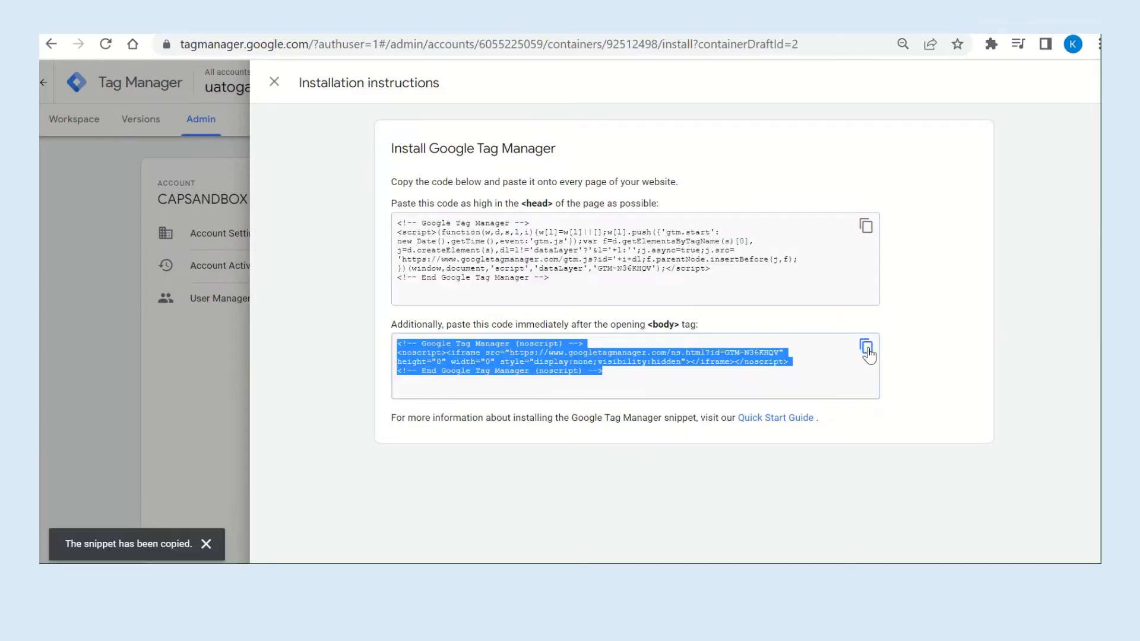
{"action": "key", "text": "alt+Tab"}
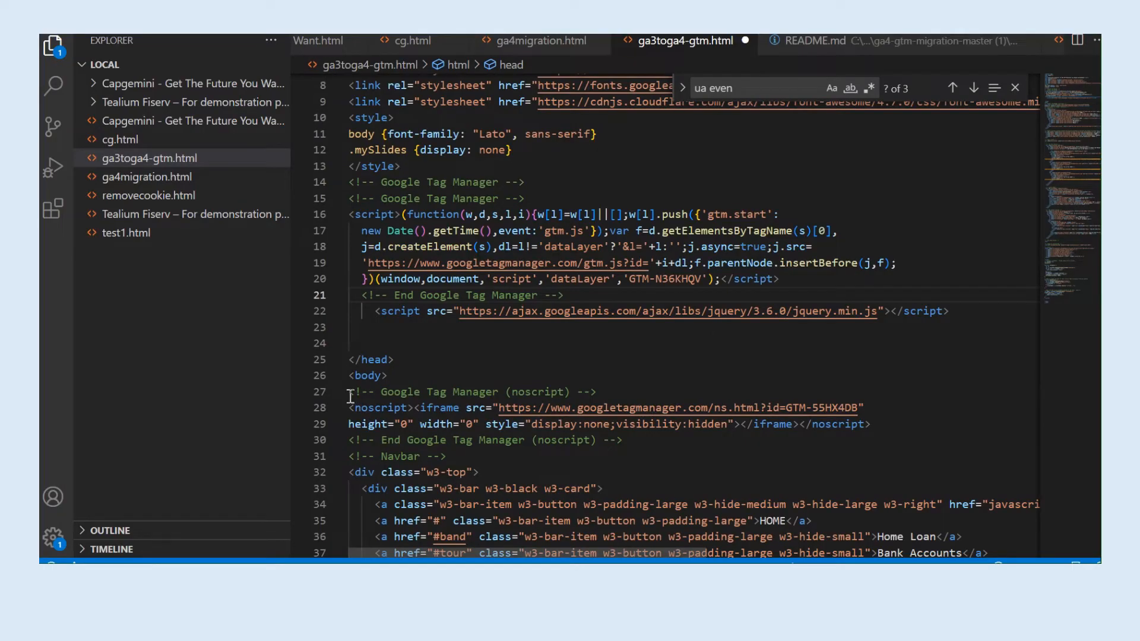
{"action": "left_click_drag", "start_coordinate": [350, 393], "coordinate": [622, 440]}
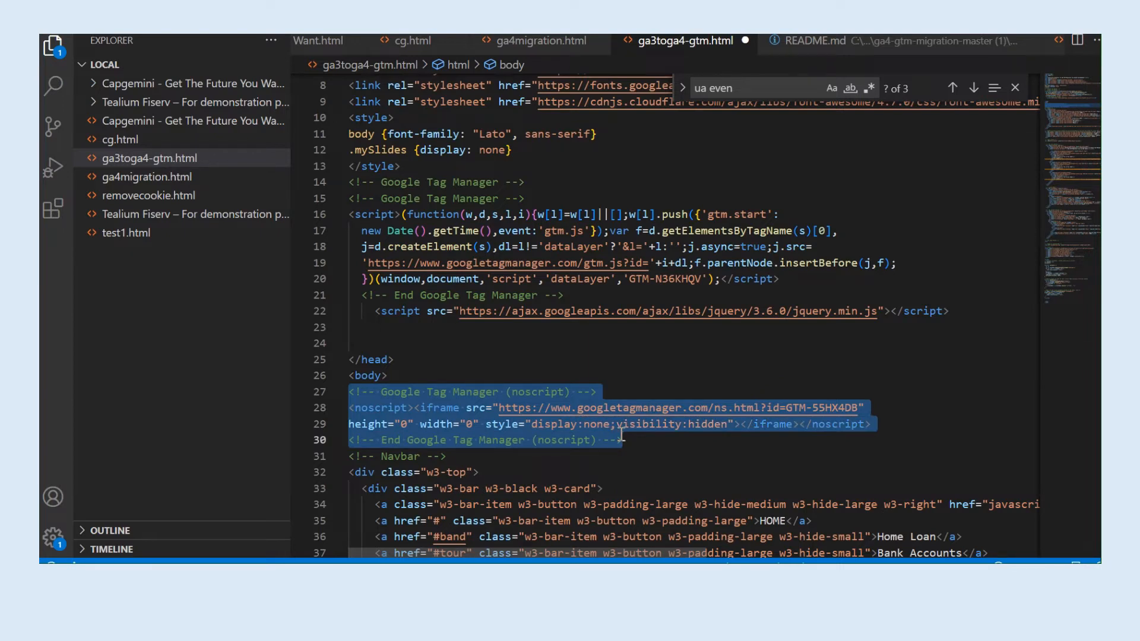
{"action": "key", "text": "ctrl+v"}
{"action": "key", "text": "ctrl+s"}
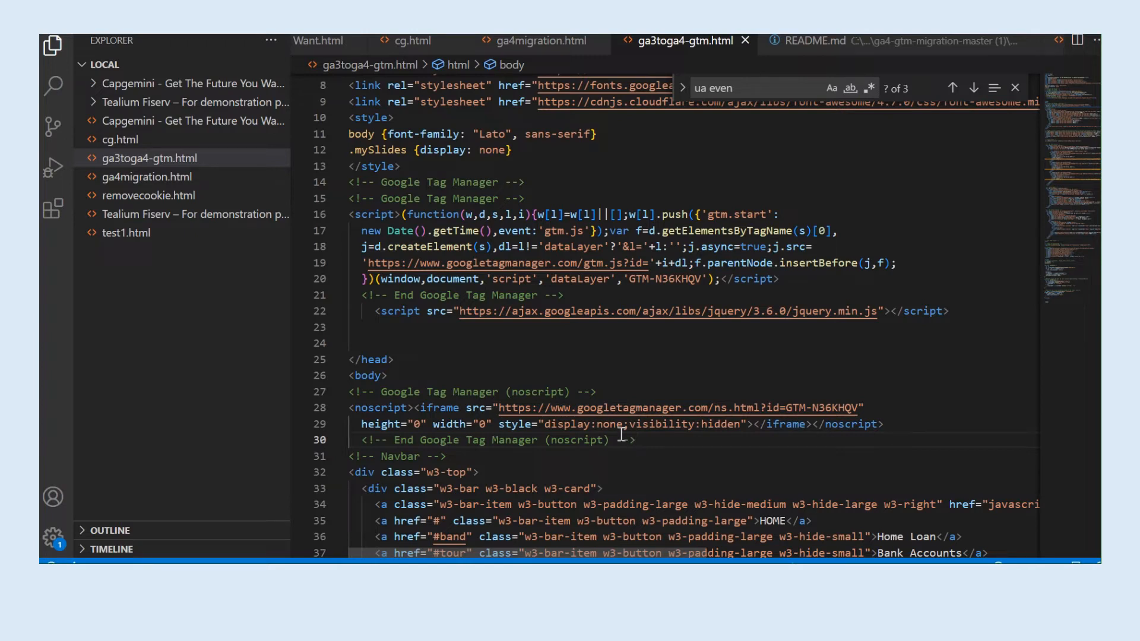
Open ga3toga4-gtm.html in the browser from the local server and reload it while recording network requests in the developer tools.
{"action": "right_click", "coordinate": [182, 167]}
{"action": "left_click", "coordinate": [238, 177]}
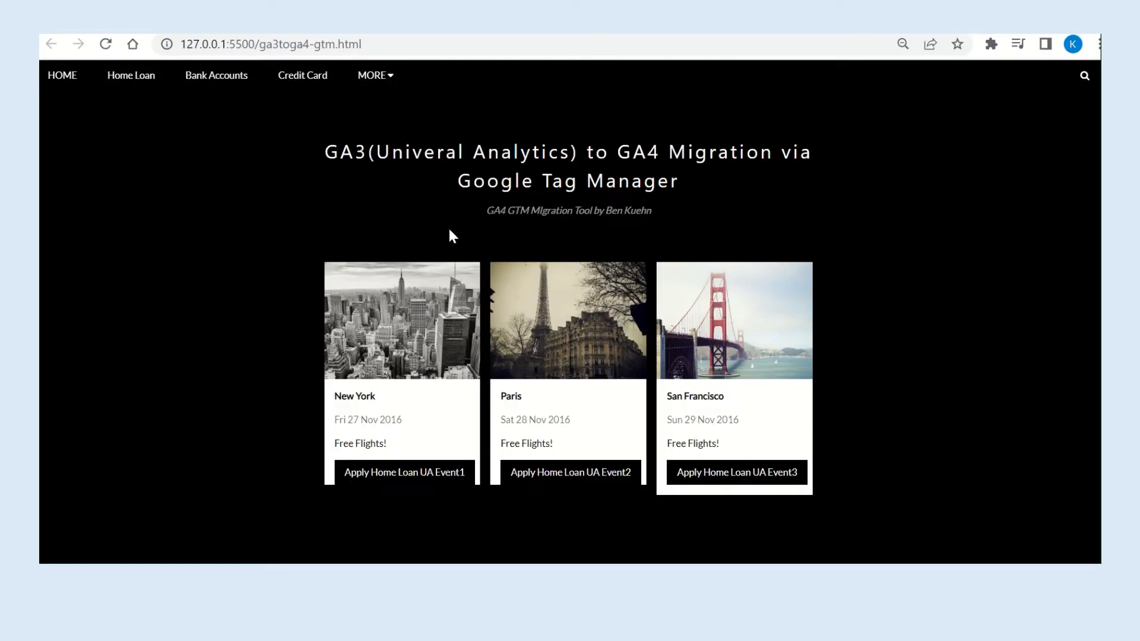
{"action": "key", "text": "F12"}
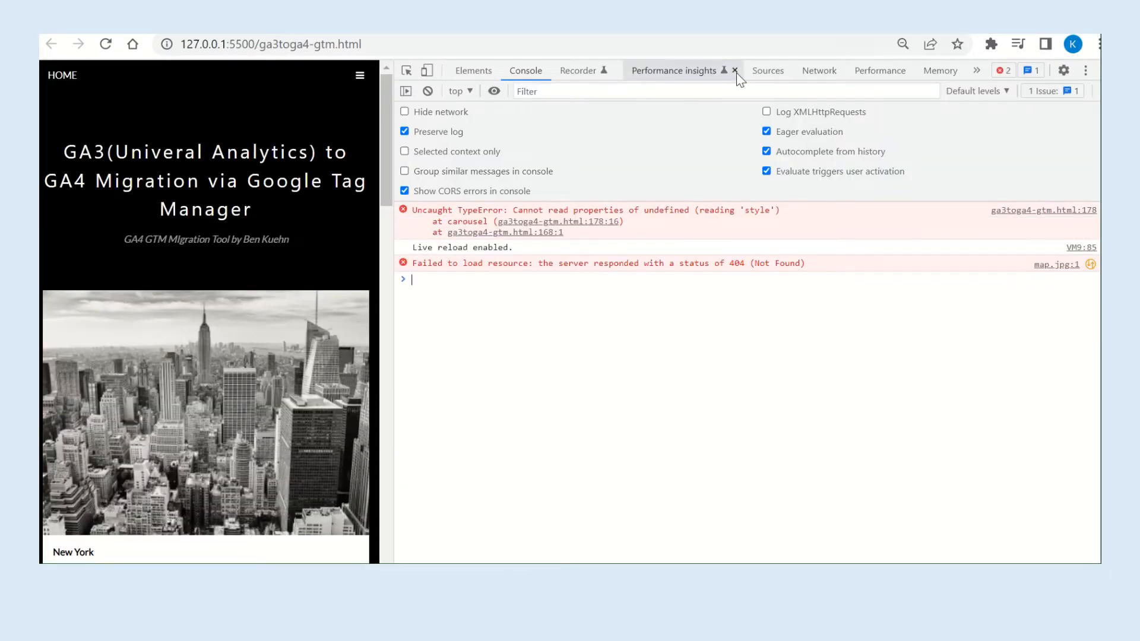
{"action": "left_click", "coordinate": [819, 70]}
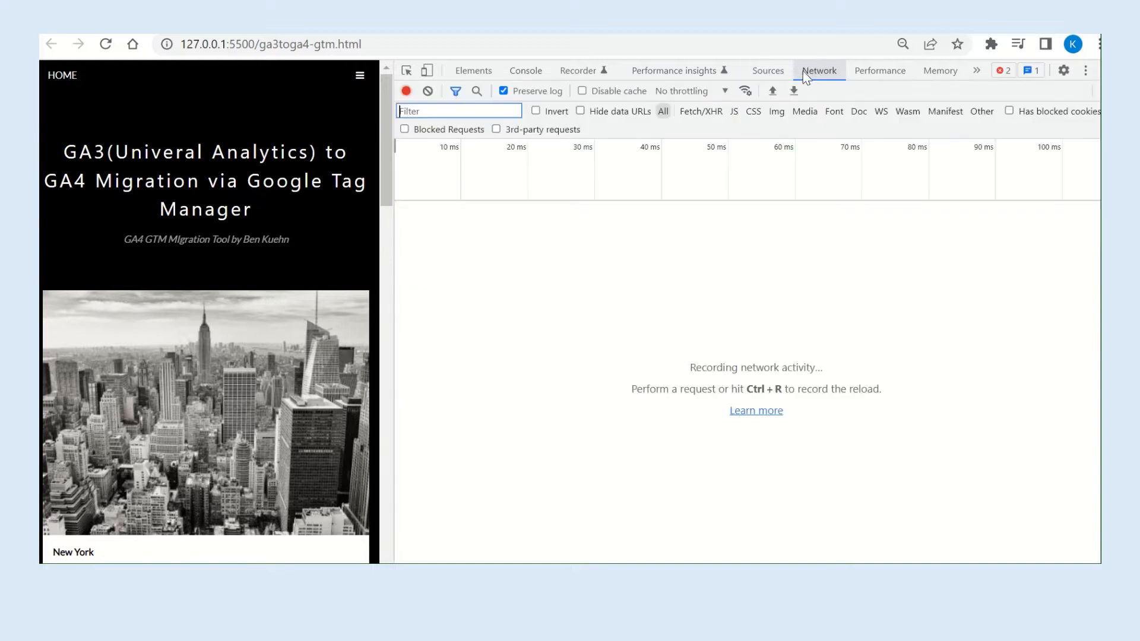
{"action": "left_click", "coordinate": [106, 44]}
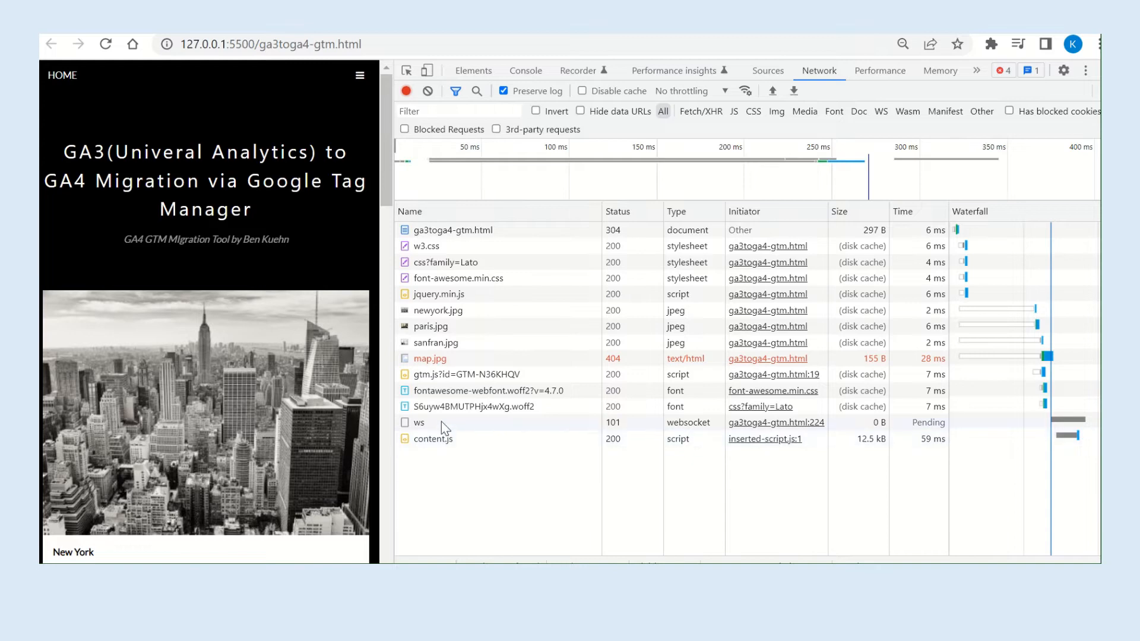
Examine the payload and headers of the gtm.js request to check which container the page loads.
{"action": "left_click", "coordinate": [461, 379]}
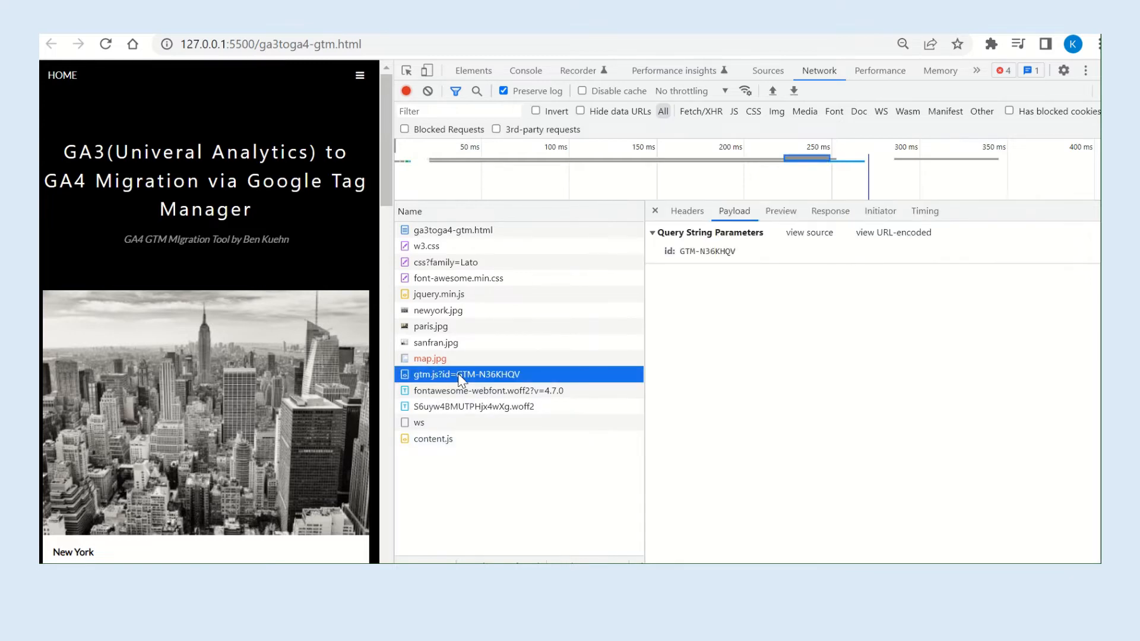
{"action": "left_click", "coordinate": [697, 210]}
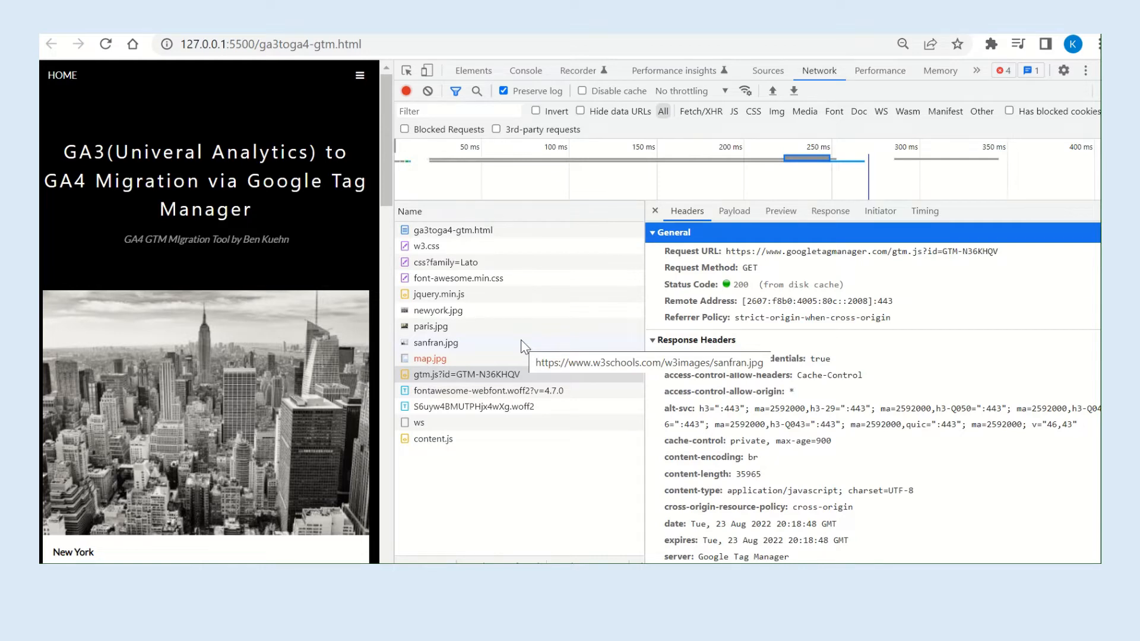
{"action": "key", "text": "alt+Tab"}
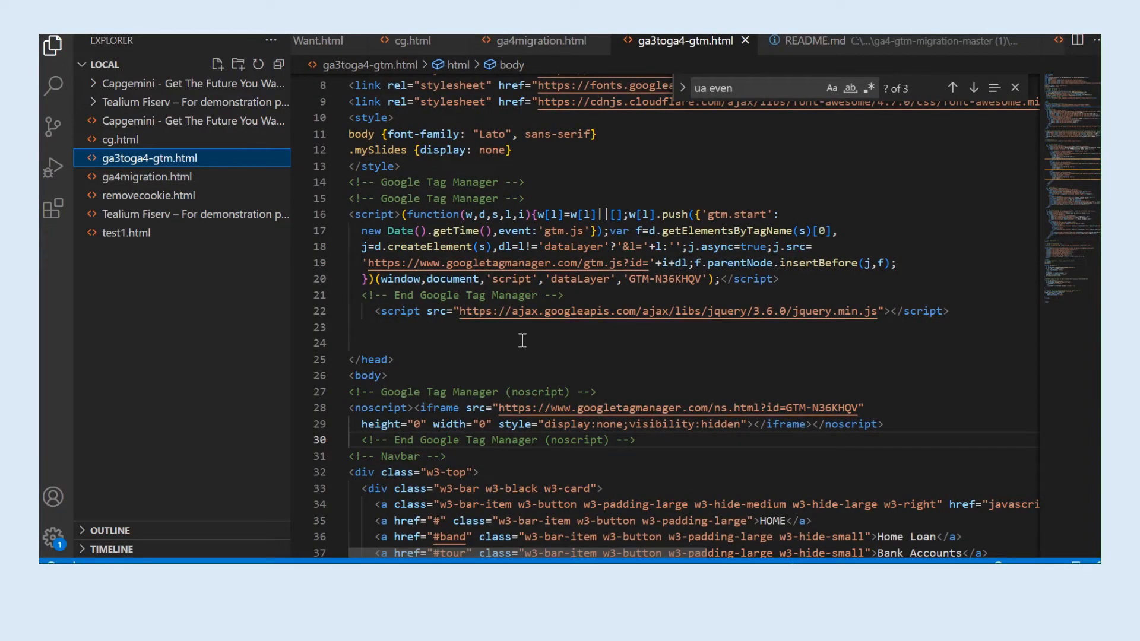
{"action": "key", "text": "alt+Tab"}
Create a new user-defined variable in the Tag Manager workspace and name it UA GA Settings.
{"action": "mouse_move", "coordinate": [511, 37]}
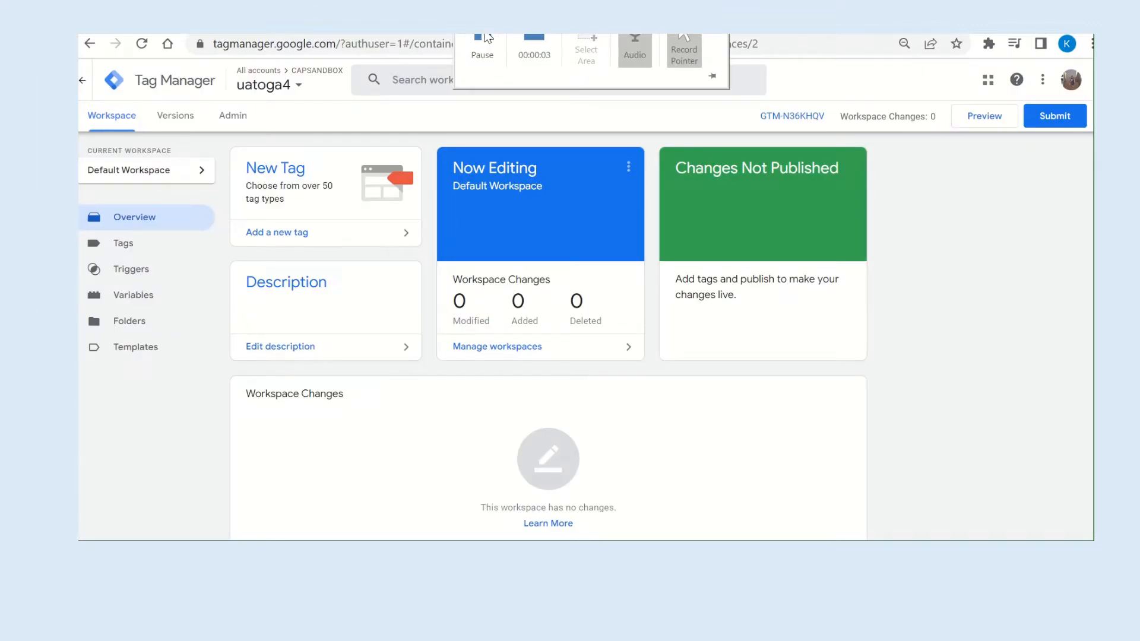
{"action": "left_click", "coordinate": [149, 302]}
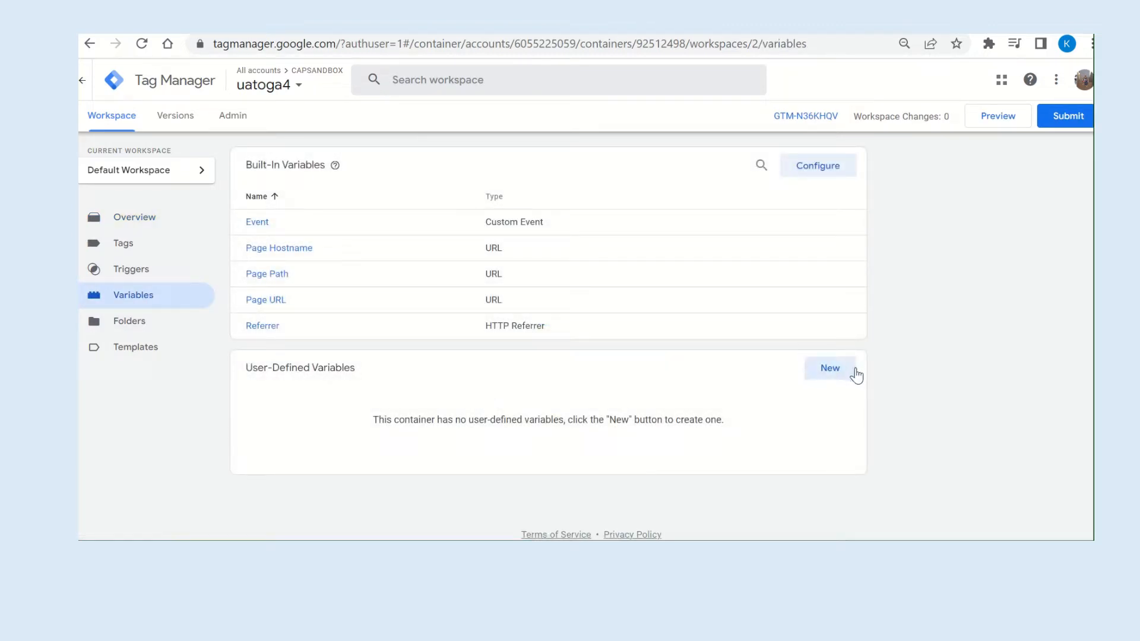
{"action": "left_click", "coordinate": [830, 373]}
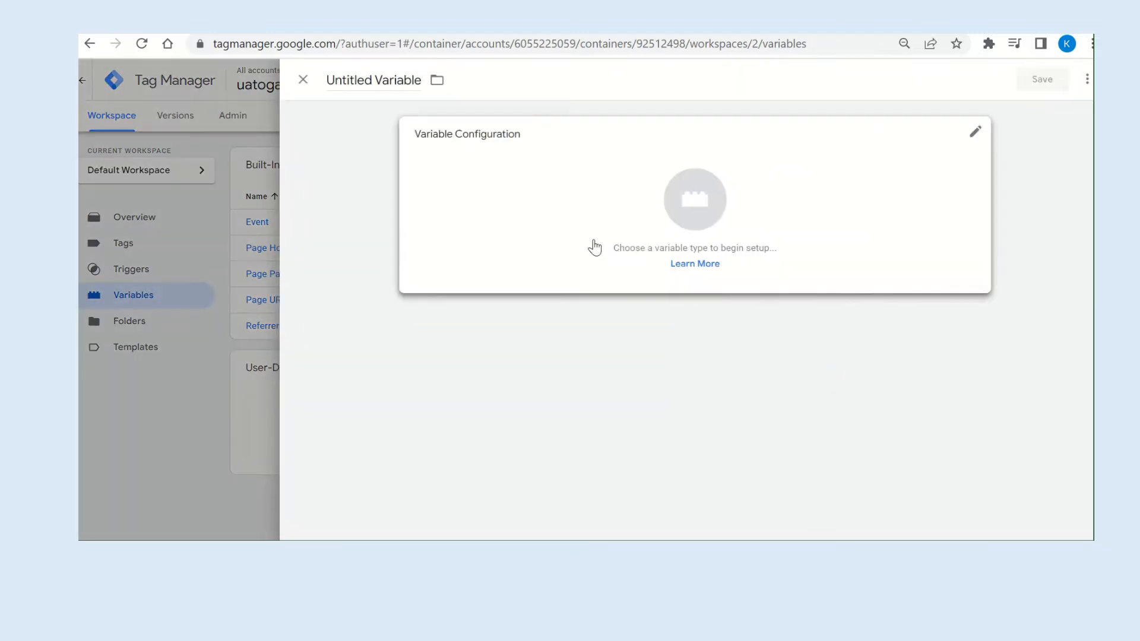
{"action": "left_click", "coordinate": [347, 81]}
{"action": "key", "text": "ctrl+a"}
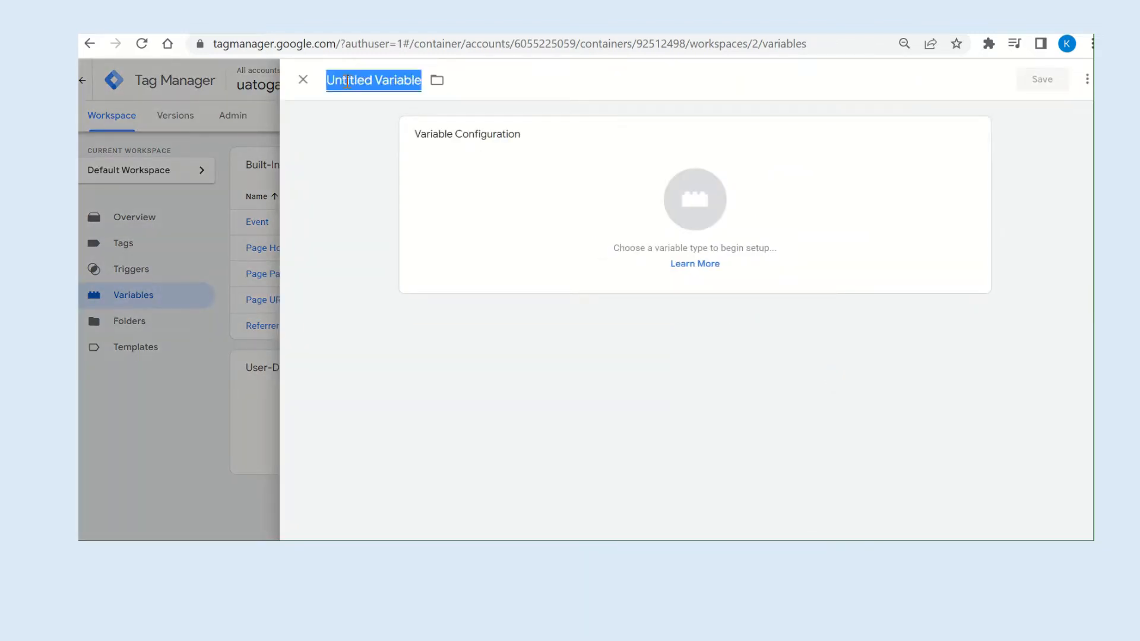
{"action": "type", "text": "UA"}
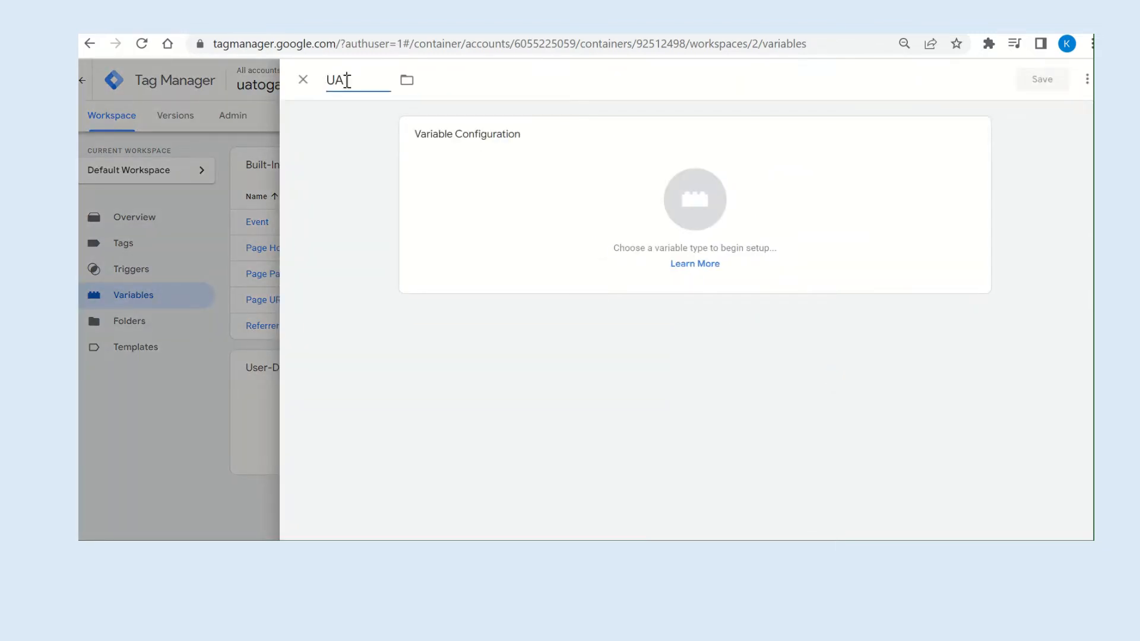
{"action": "type", "text": " GA Settings"}
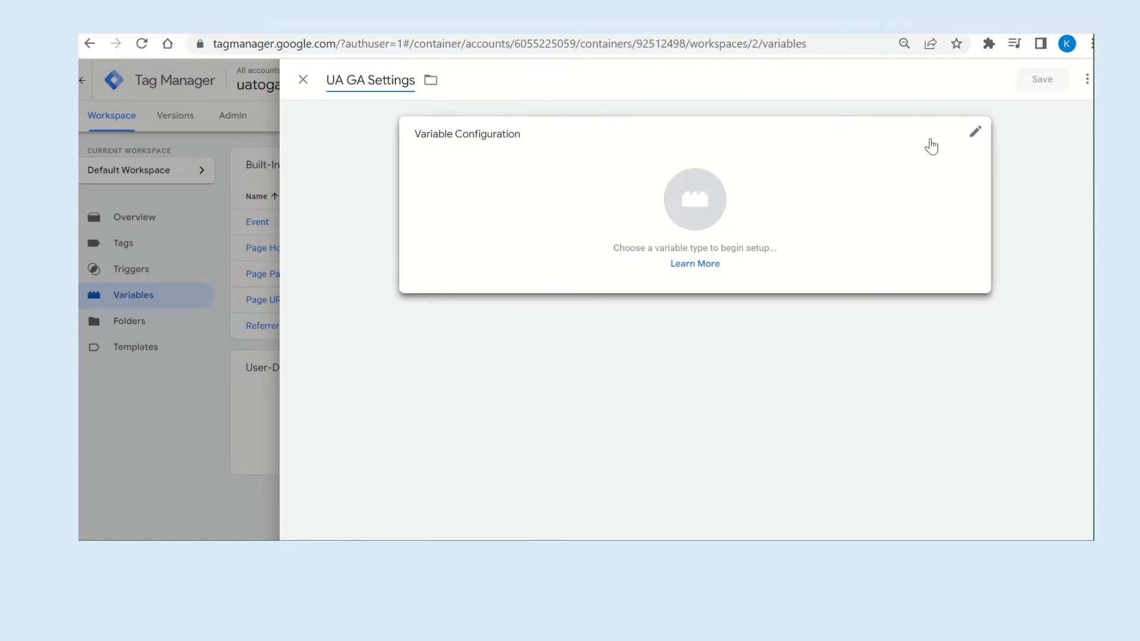
Set the type of the UA GA Settings variable to Google Analytics Settings.
{"action": "left_click", "coordinate": [976, 133]}
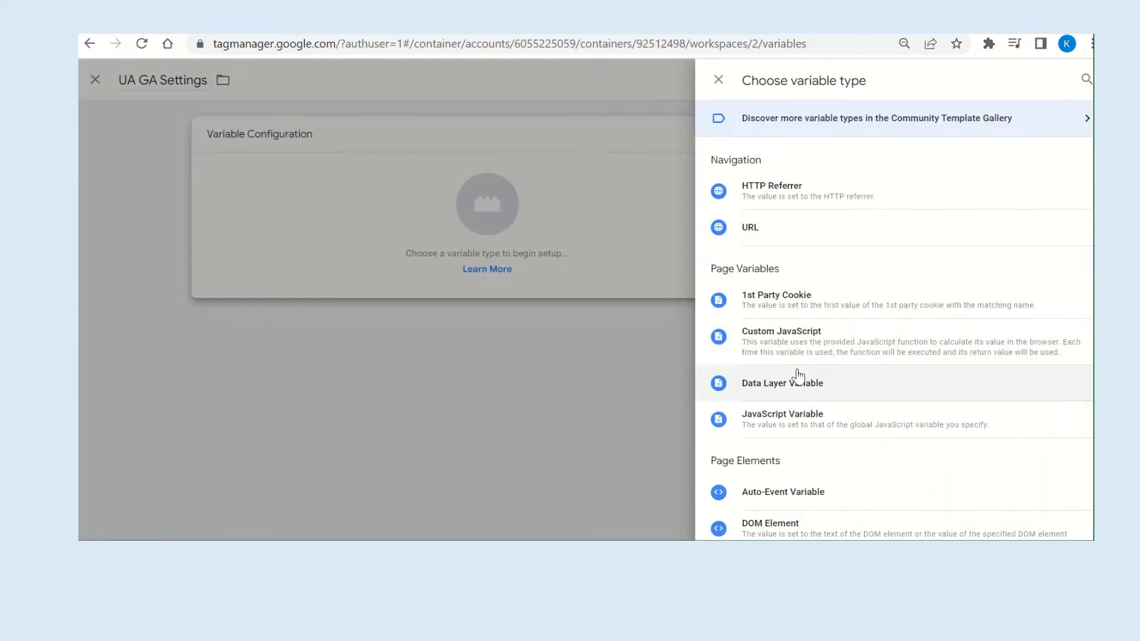
{"action": "scroll", "coordinate": [798, 375], "scroll_direction": "down", "scroll_amount": 2}
{"action": "scroll", "coordinate": [798, 375], "scroll_direction": "down", "scroll_amount": 3}
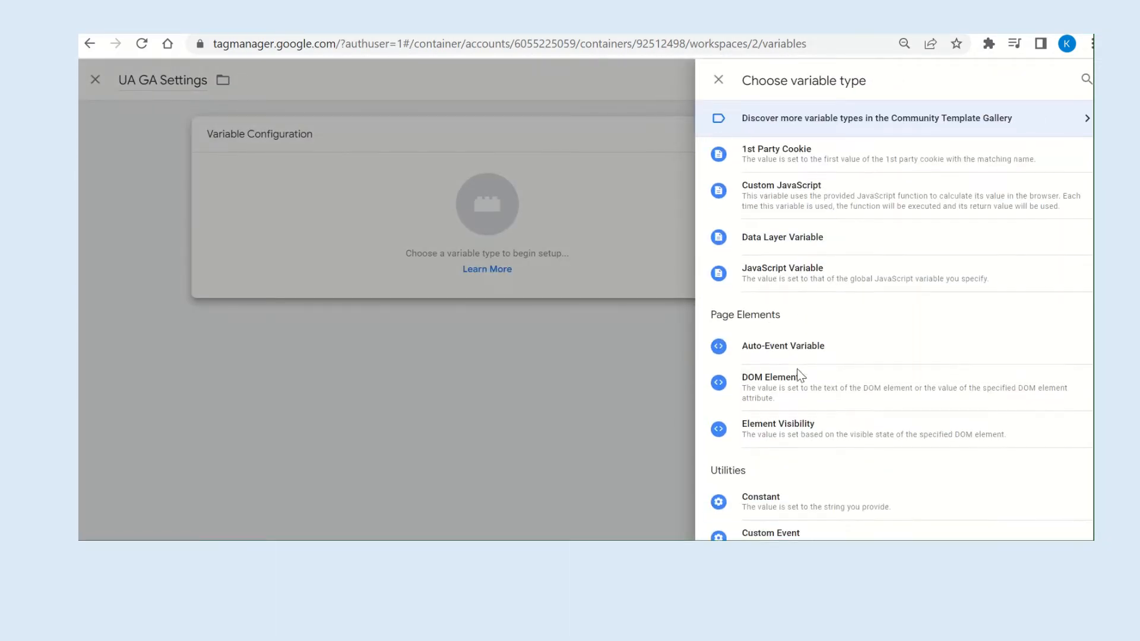
{"action": "scroll", "coordinate": [798, 375], "scroll_direction": "down", "scroll_amount": 3}
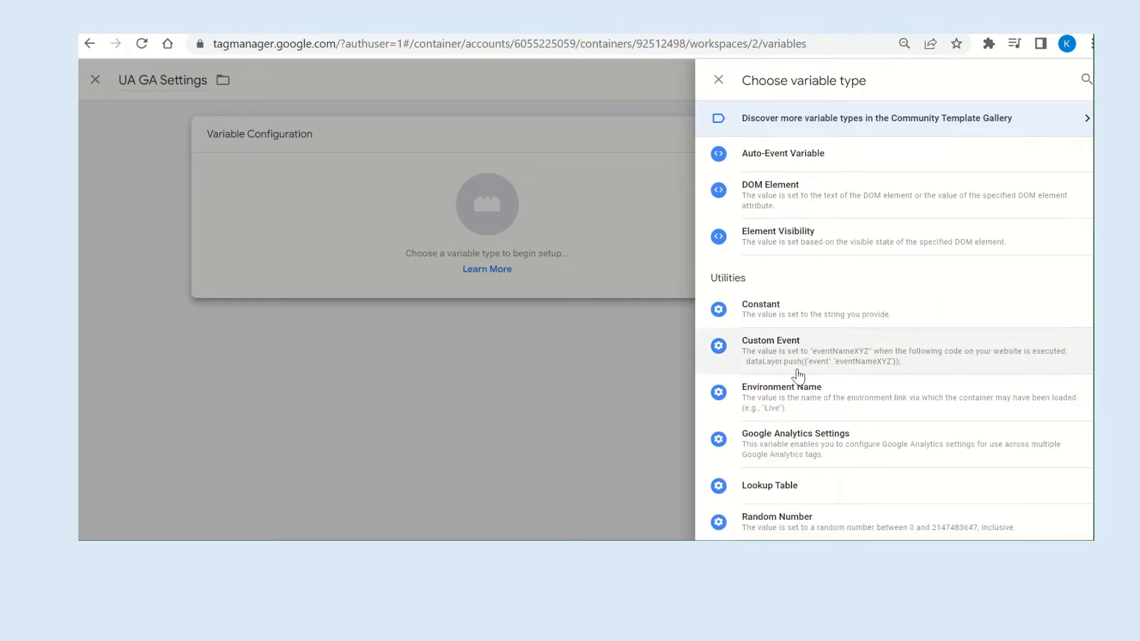
{"action": "left_click", "coordinate": [782, 393]}
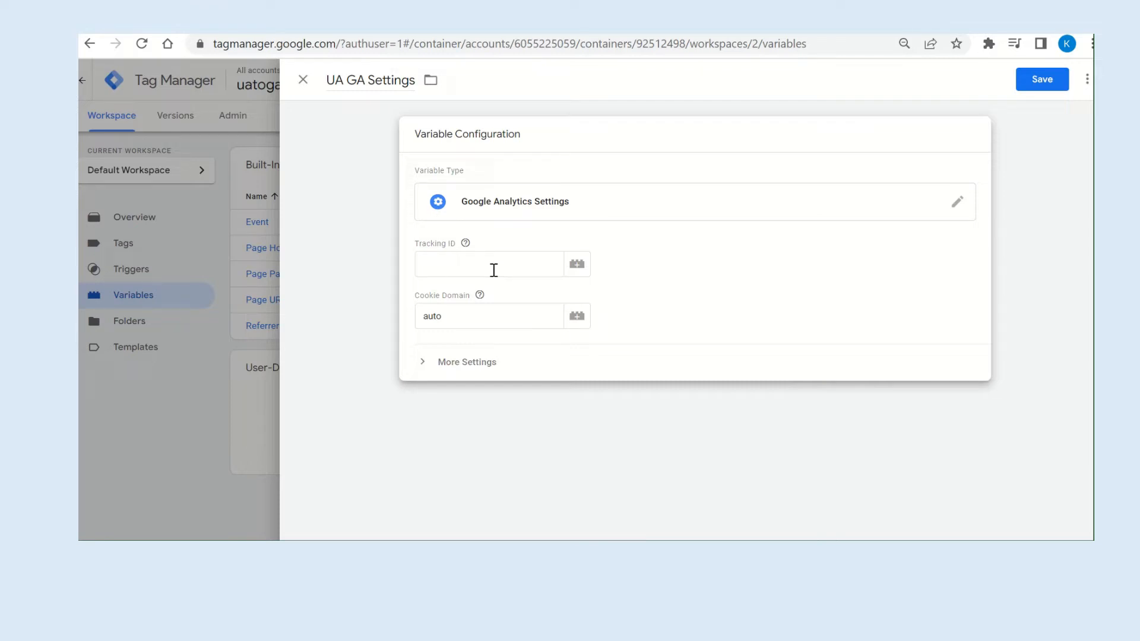
Copy the Universal Analytics property's tracking ID from Google Analytics and paste it as the Tracking ID of the UA GA Settings variable.
{"action": "left_click", "coordinate": [357, 26]}
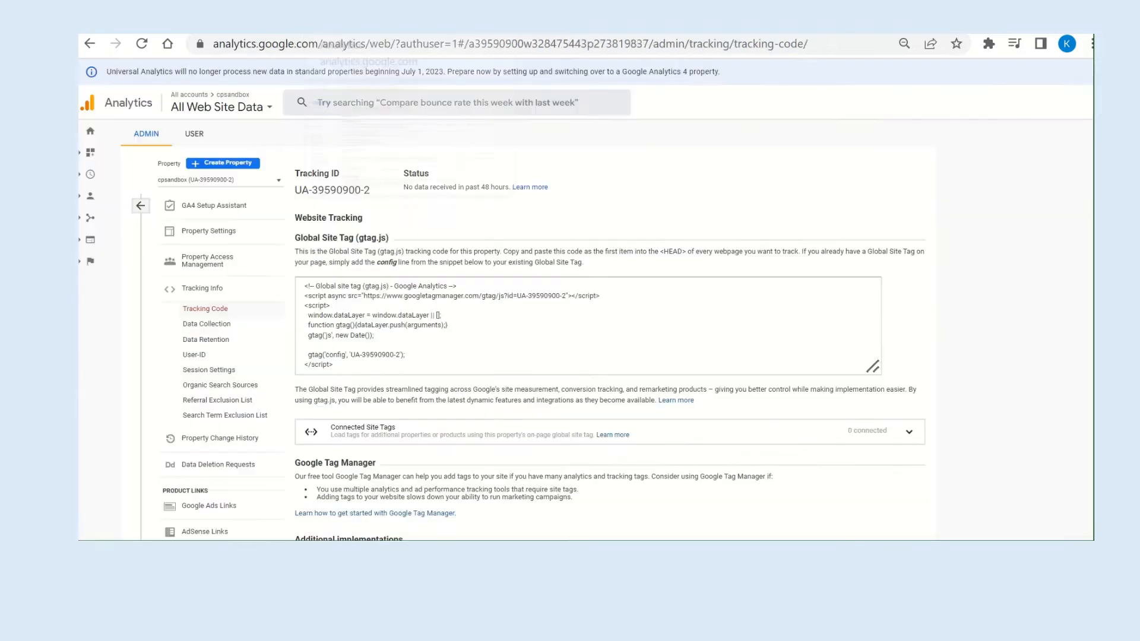
{"action": "double_click", "coordinate": [333, 189]}
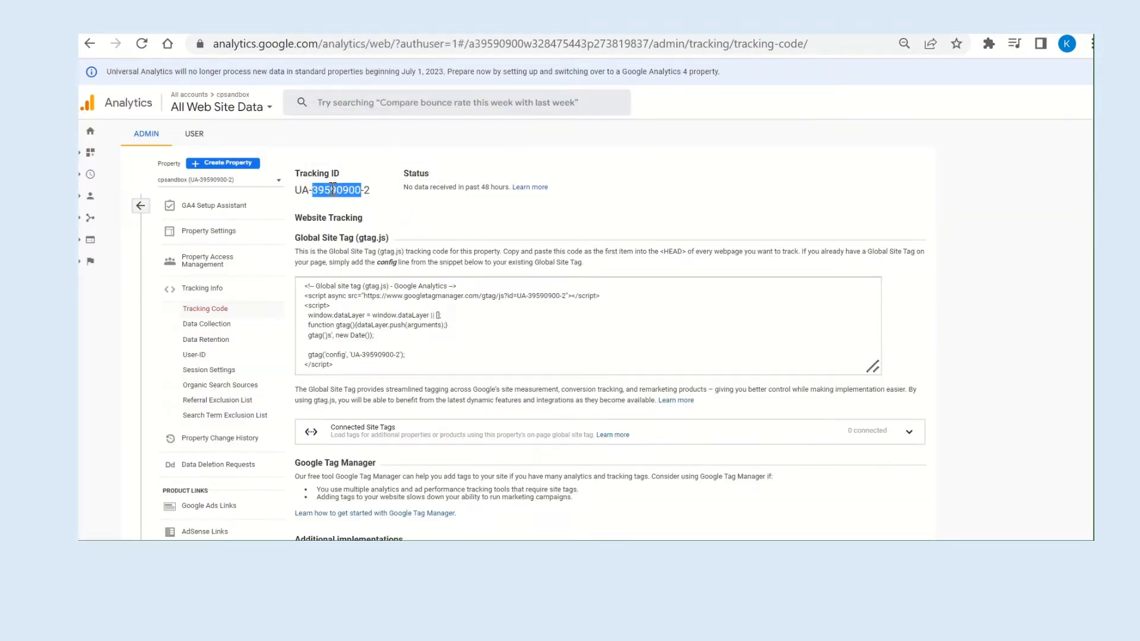
{"action": "left_click", "coordinate": [299, 191]}
{"action": "double_click", "coordinate": [365, 188]}
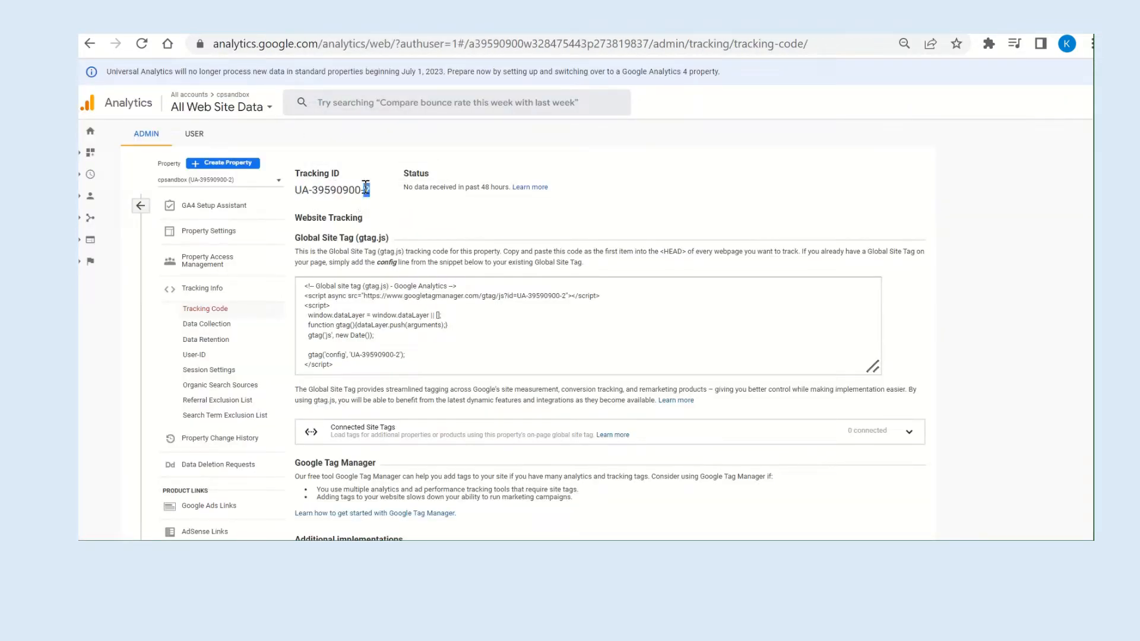
{"action": "triple_click", "coordinate": [365, 188]}
{"action": "key", "text": "ctrl+c"}
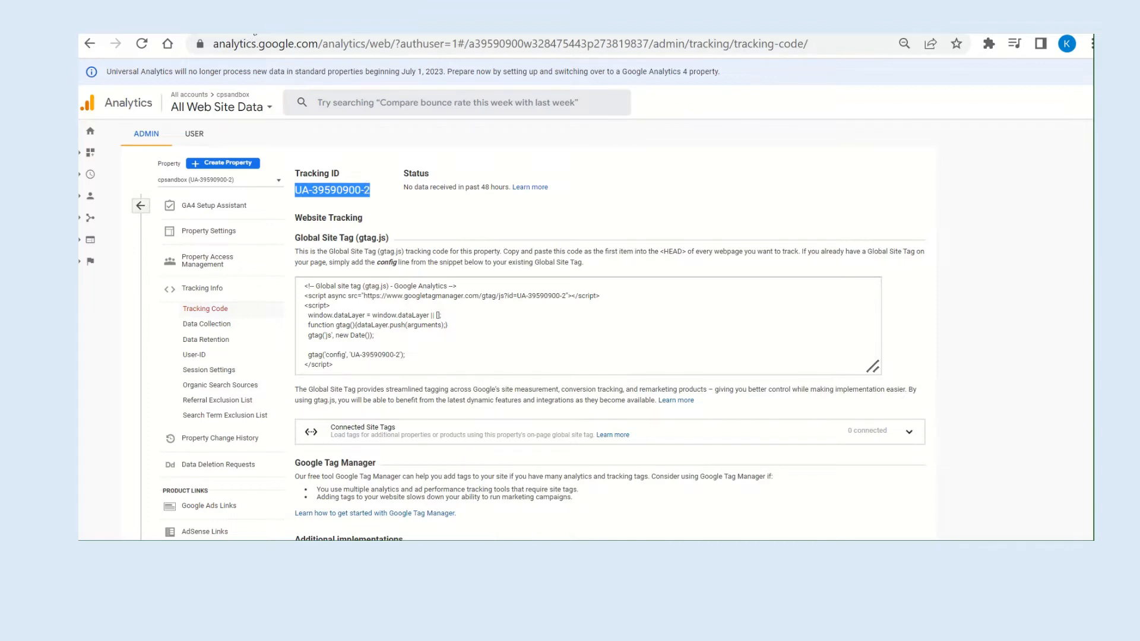
{"action": "left_click", "coordinate": [250, 35]}
{"action": "left_click", "coordinate": [457, 261]}
{"action": "key", "text": "ctrl+v"}
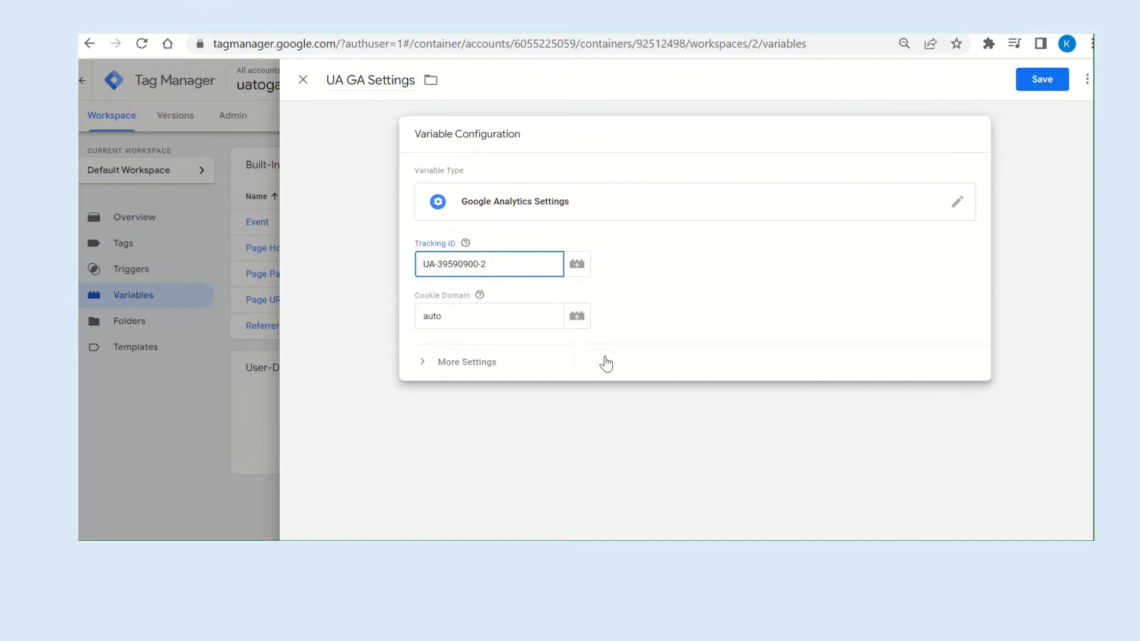
Expand the additional settings of the UA GA Settings variable and save the variable.
{"action": "left_click", "coordinate": [488, 364]}
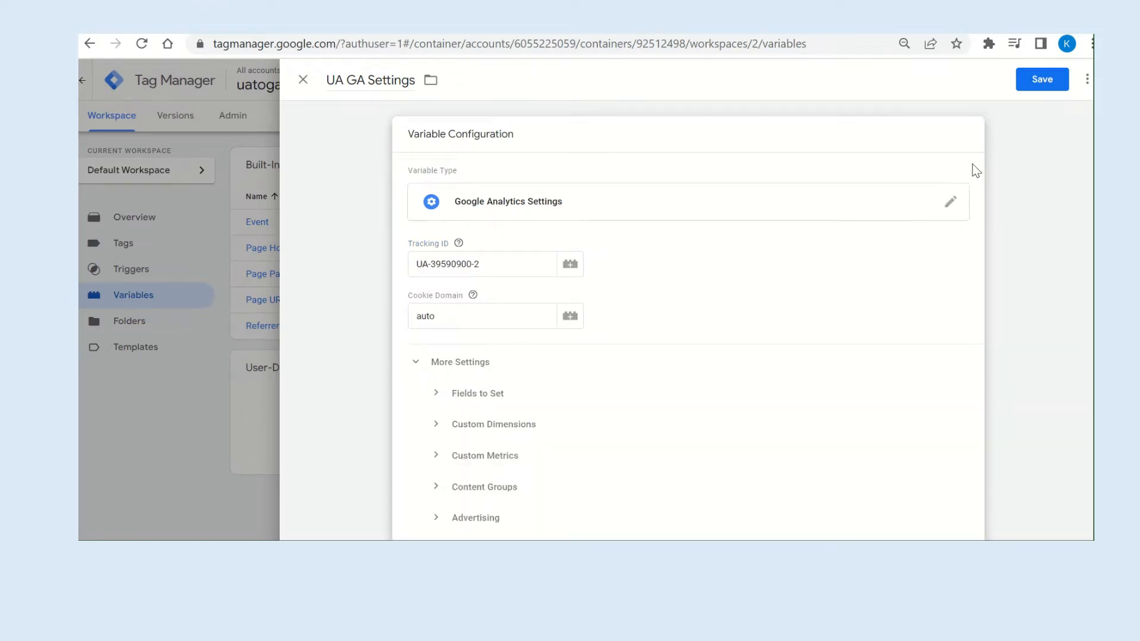
{"action": "left_click", "coordinate": [1048, 82]}
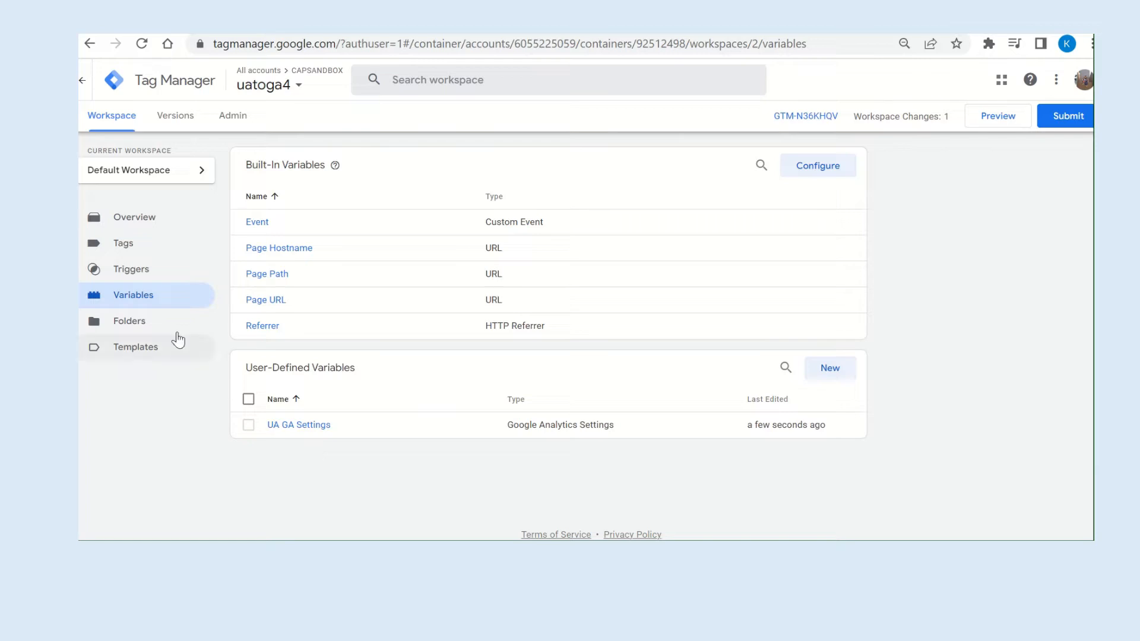
Create a new tag in the Tag Manager workspace and name it UA GA.
{"action": "left_click", "coordinate": [124, 244]}
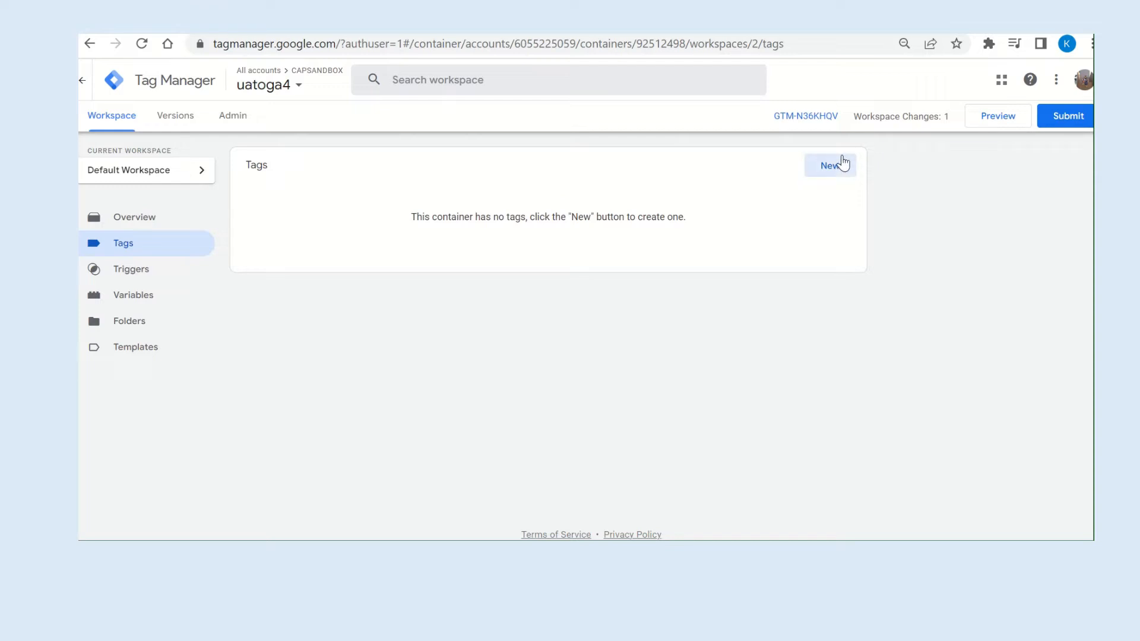
{"action": "left_click", "coordinate": [832, 167]}
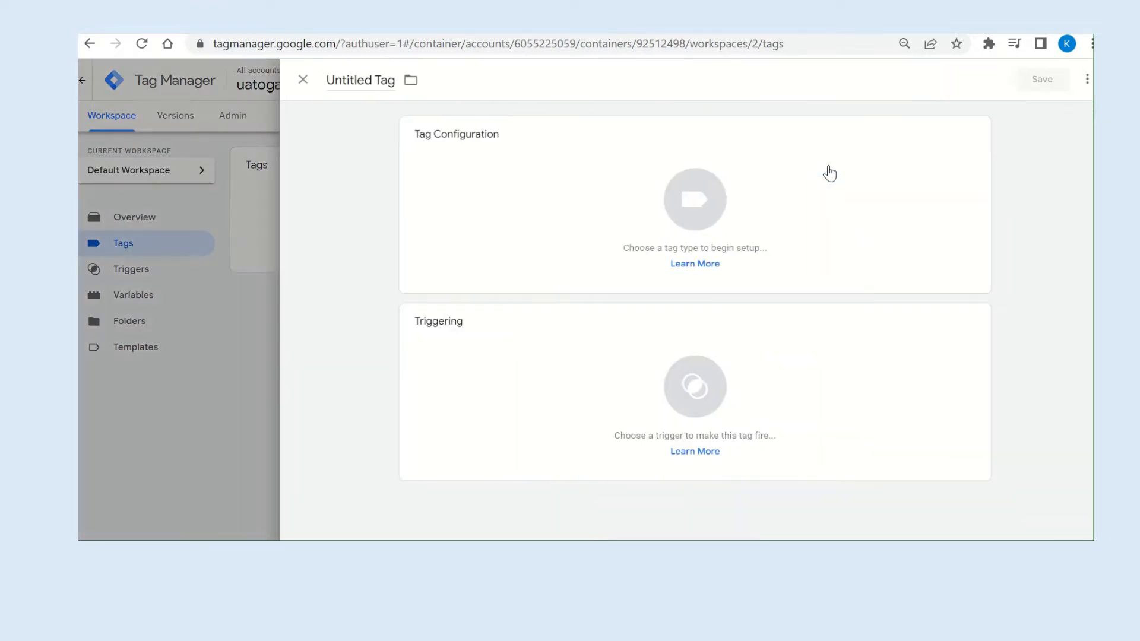
{"action": "double_click", "coordinate": [344, 79]}
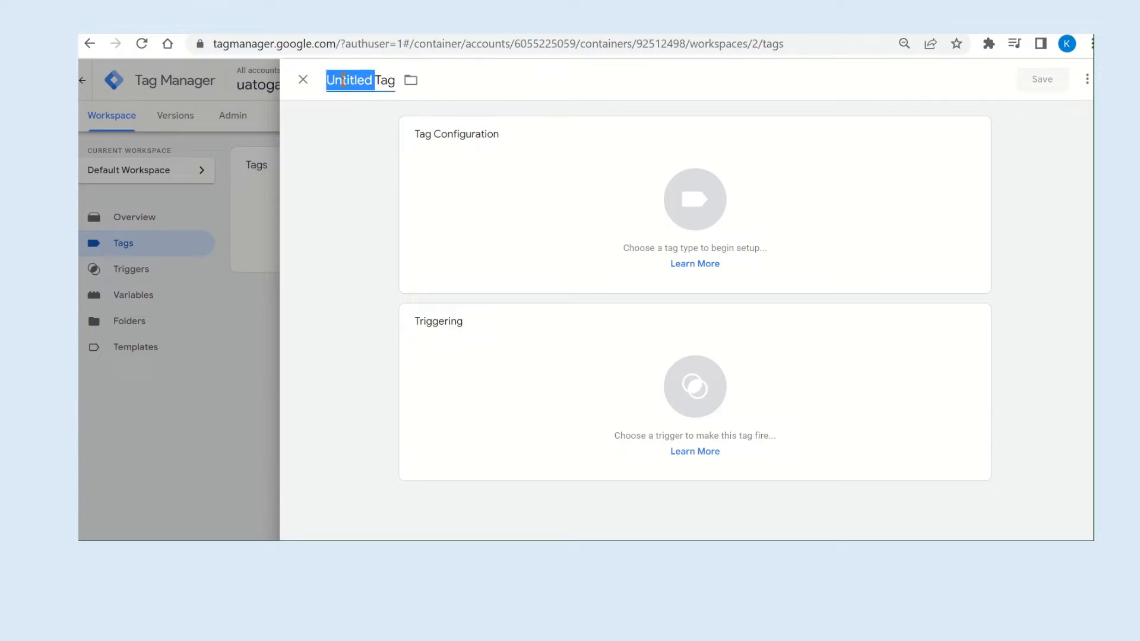
{"action": "type", "text": "A"}
{"action": "double_click", "coordinate": [343, 79]}
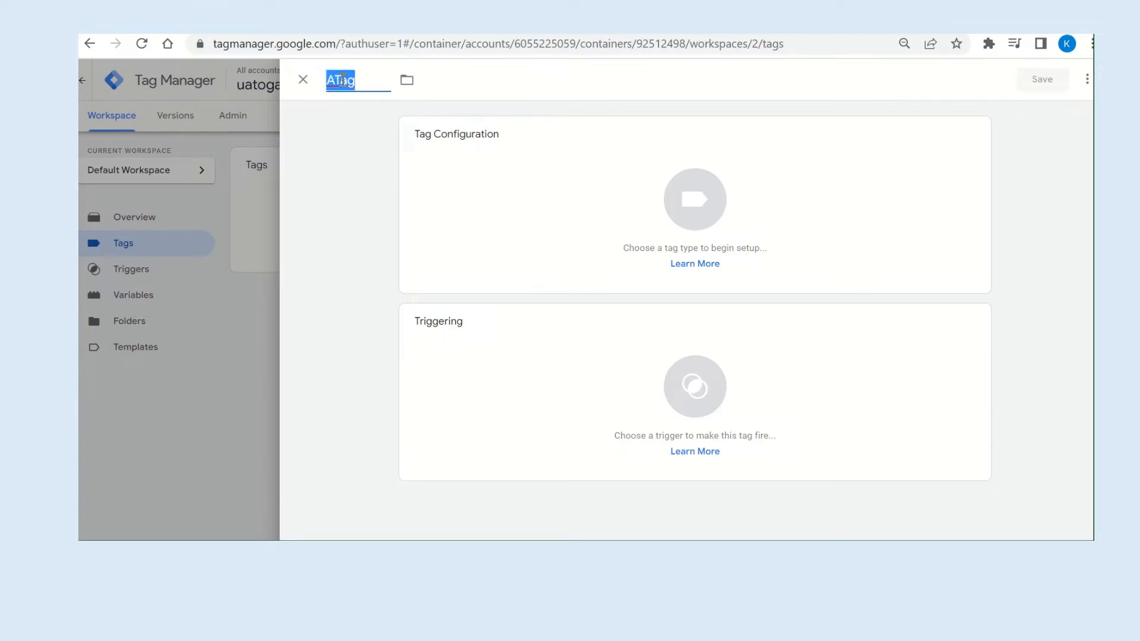
{"action": "type", "text": "UA GA"}
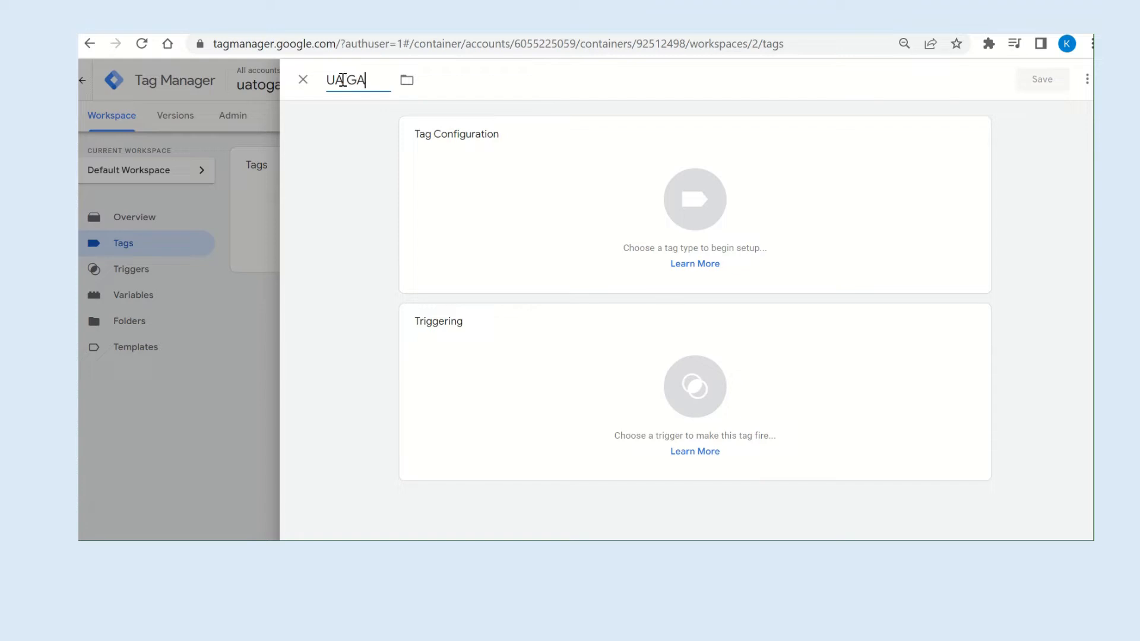
Set the UA GA tag's type to Google Analytics: Universal Analytics and select {{UA GA Settings}} as its settings variable.
{"action": "left_click", "coordinate": [971, 136]}
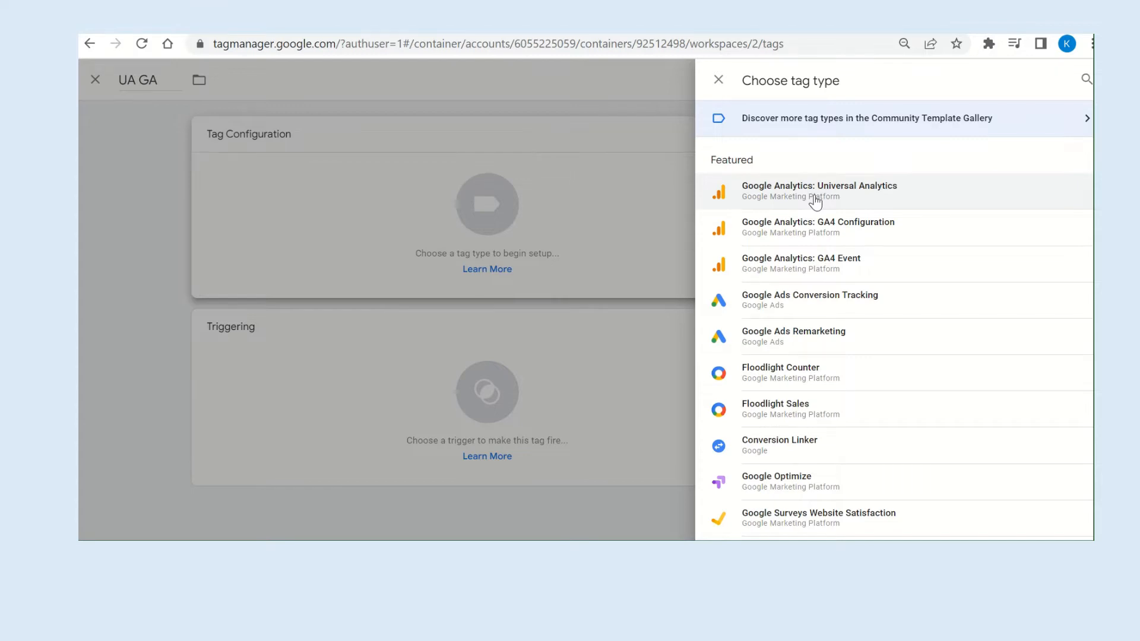
{"action": "left_click", "coordinate": [815, 201]}
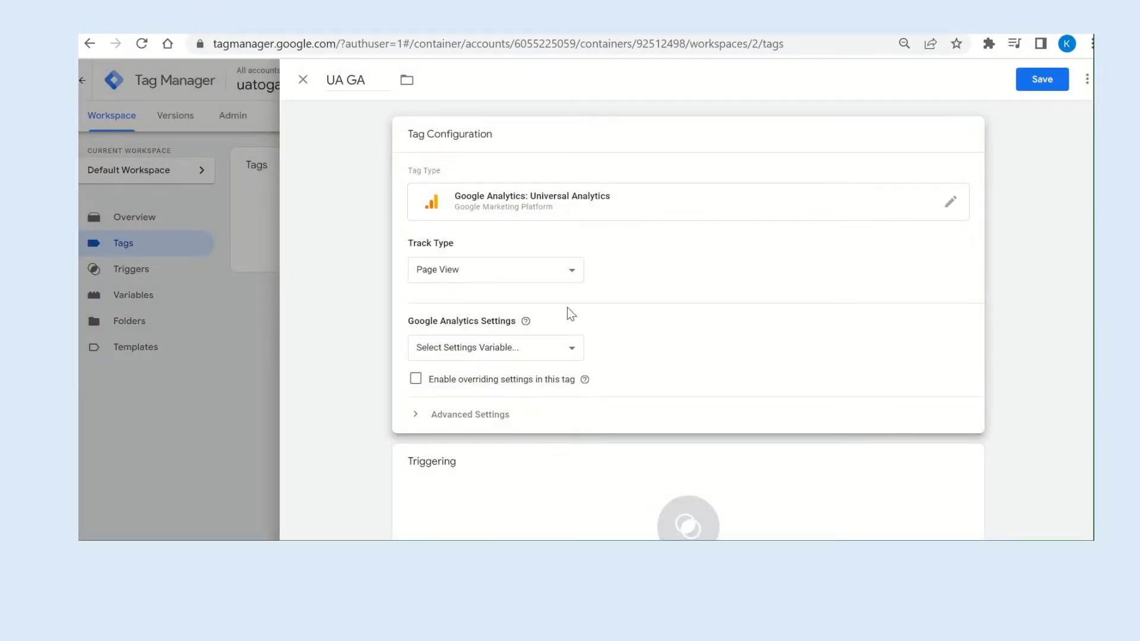
{"action": "left_click", "coordinate": [572, 347]}
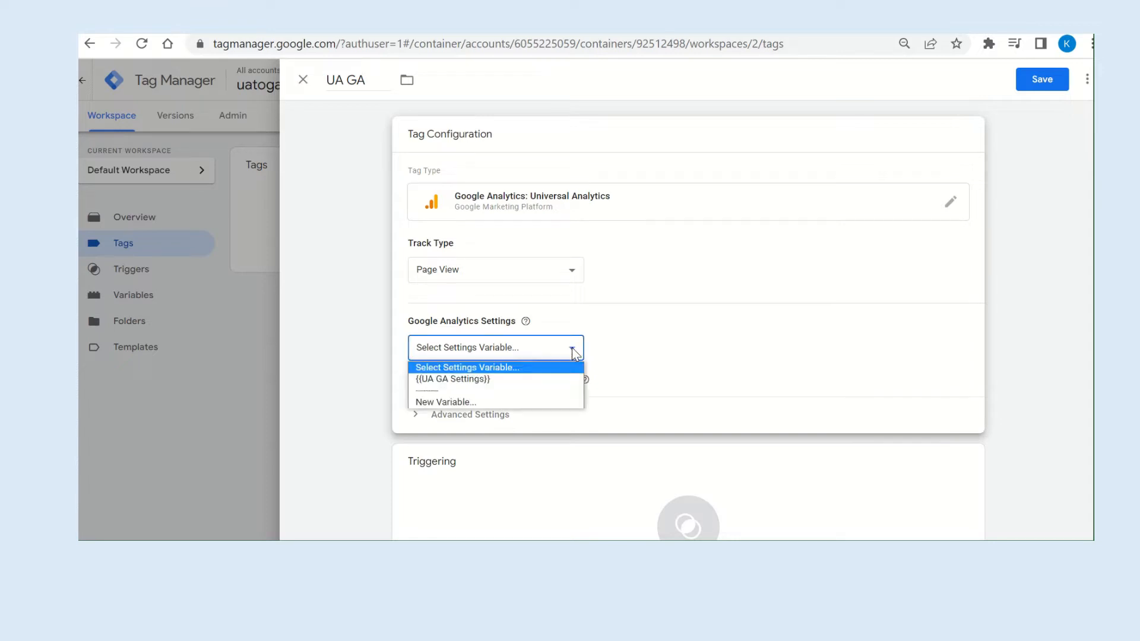
{"action": "left_click", "coordinate": [468, 379]}
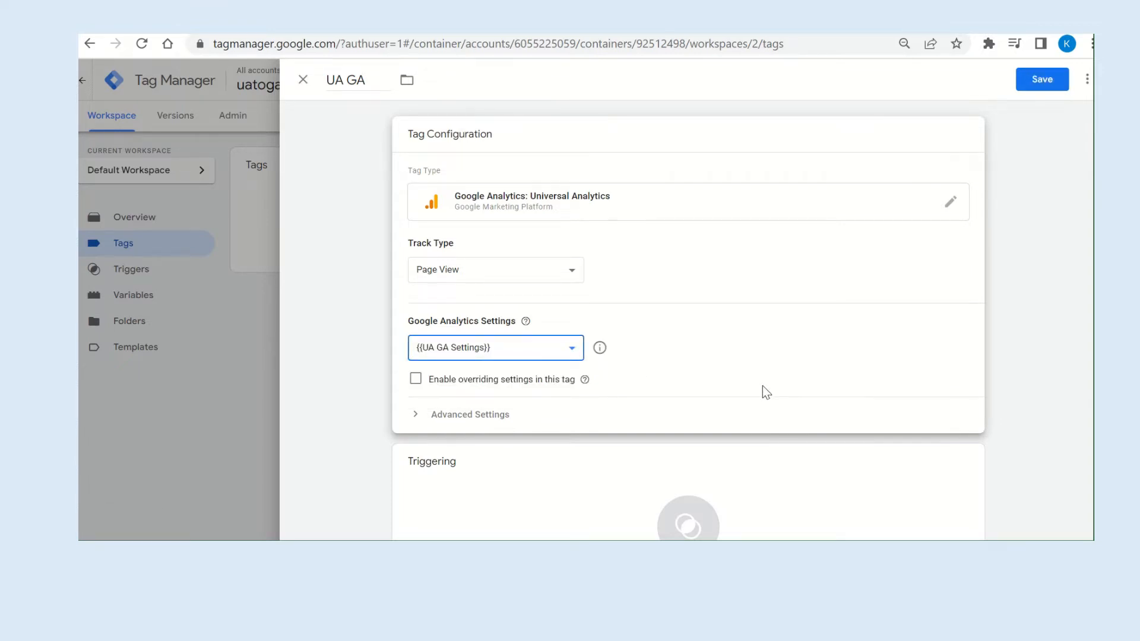
Add the All Pages trigger to the UA GA tag and save the tag.
{"action": "scroll", "coordinate": [763, 392], "scroll_direction": "down", "scroll_amount": 1}
{"action": "left_click", "coordinate": [493, 344]}
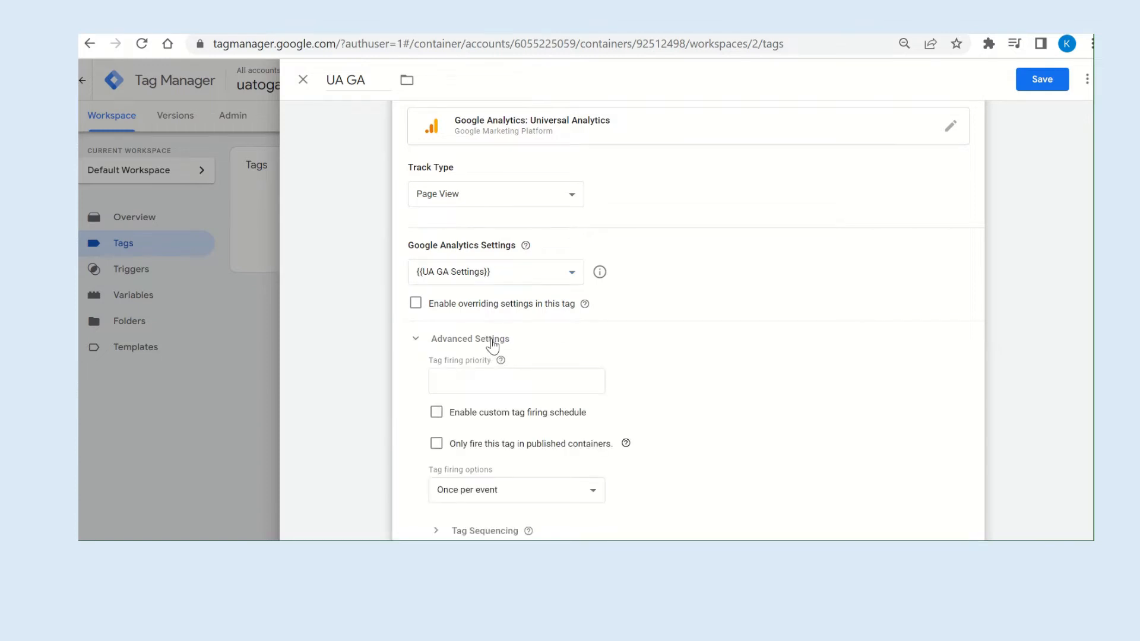
{"action": "scroll", "coordinate": [745, 389], "scroll_direction": "down", "scroll_amount": 5}
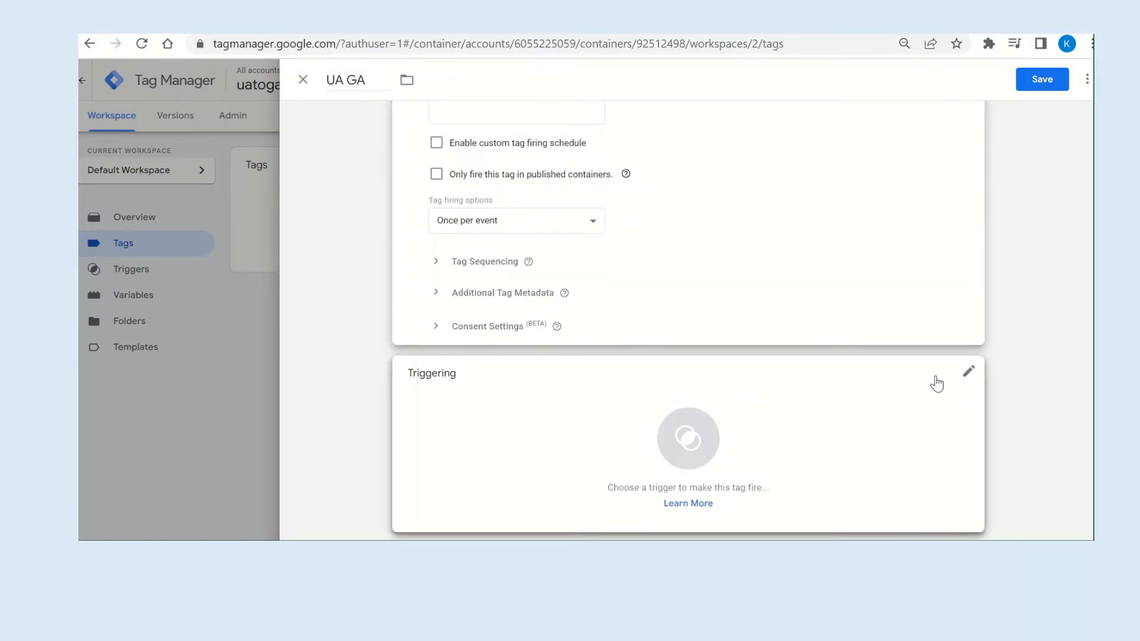
{"action": "left_click", "coordinate": [969, 374]}
{"action": "mouse_move", "coordinate": [307, 143]}
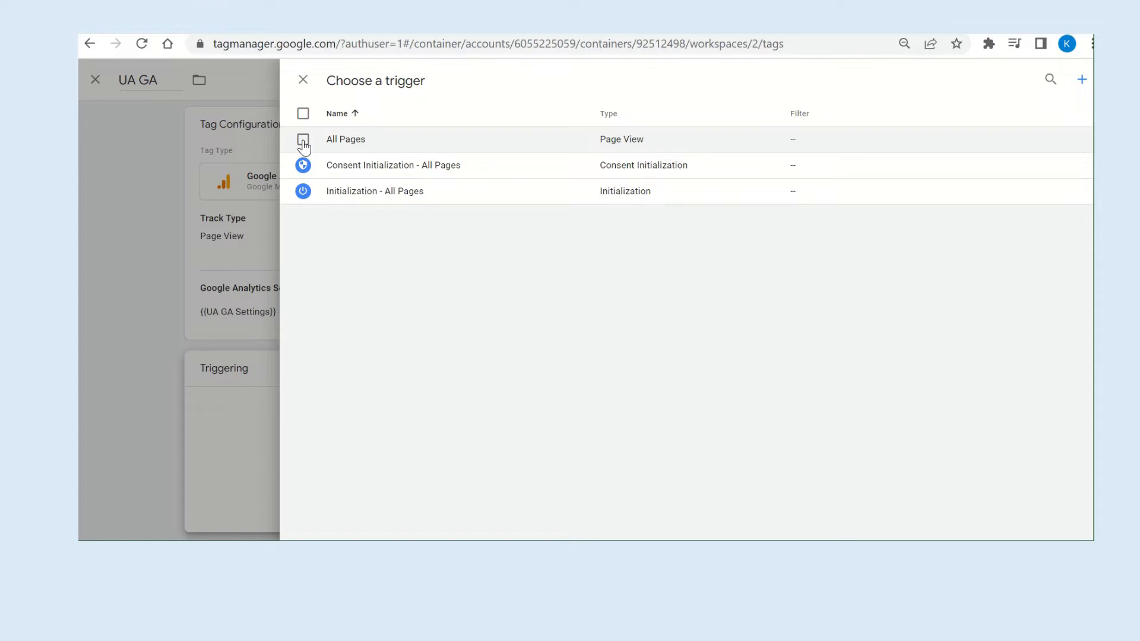
{"action": "left_click", "coordinate": [302, 140]}
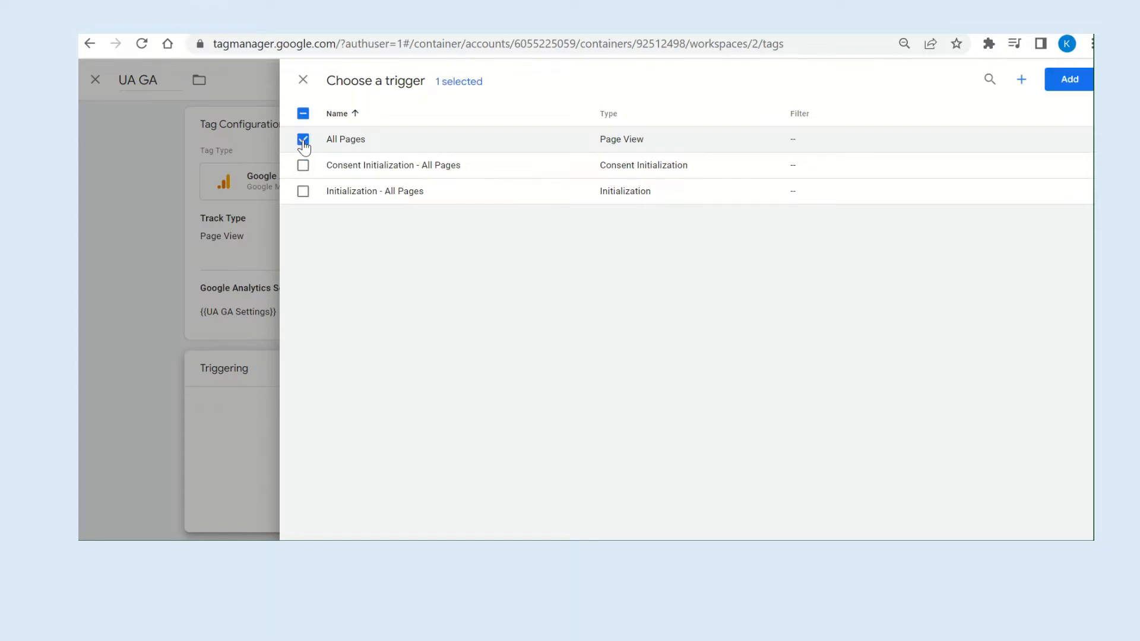
{"action": "left_click", "coordinate": [1070, 80]}
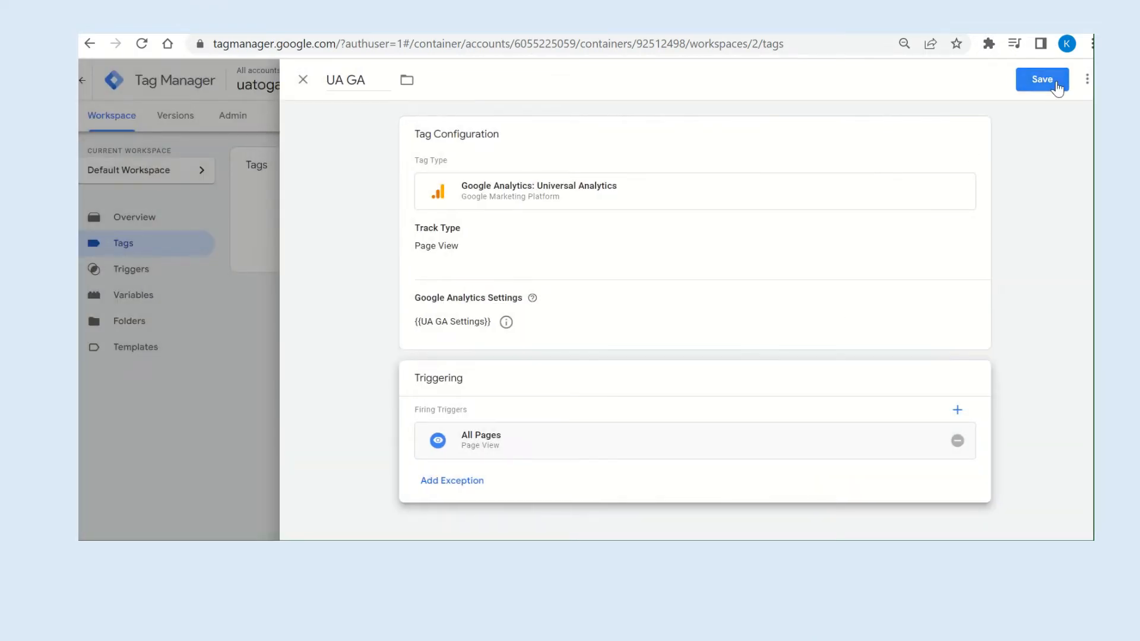
{"action": "left_click", "coordinate": [1056, 84]}
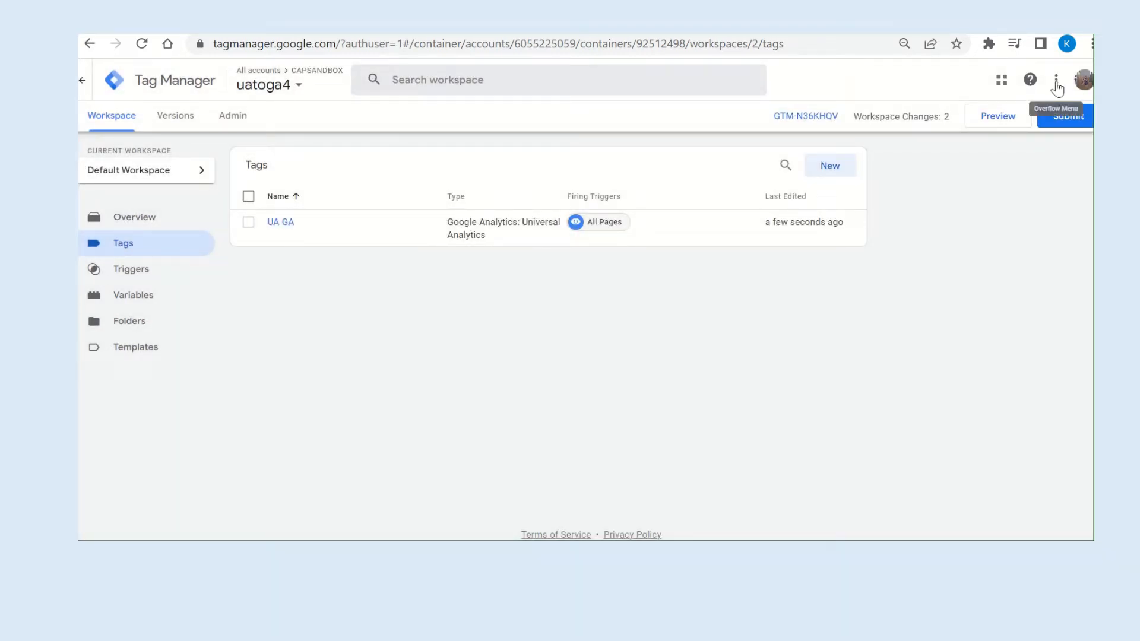
Preview the container and connect Tag Assistant to the local demo page using the copied URL of ga3toga4-gtm.html.
{"action": "left_click", "coordinate": [987, 121]}
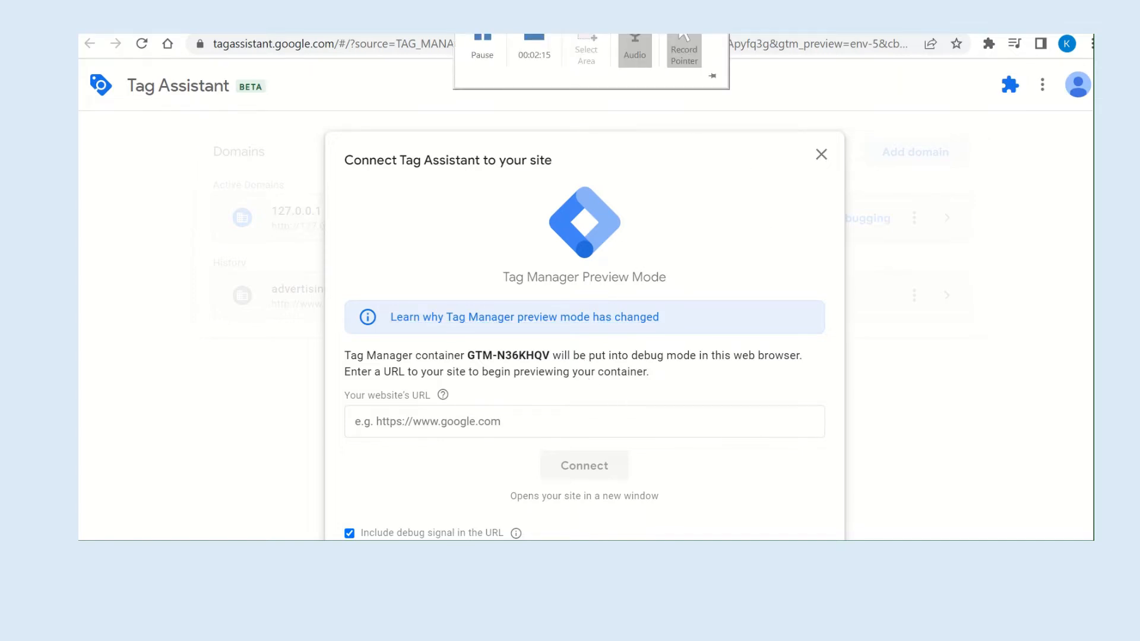
{"action": "left_click", "coordinate": [837, 29]}
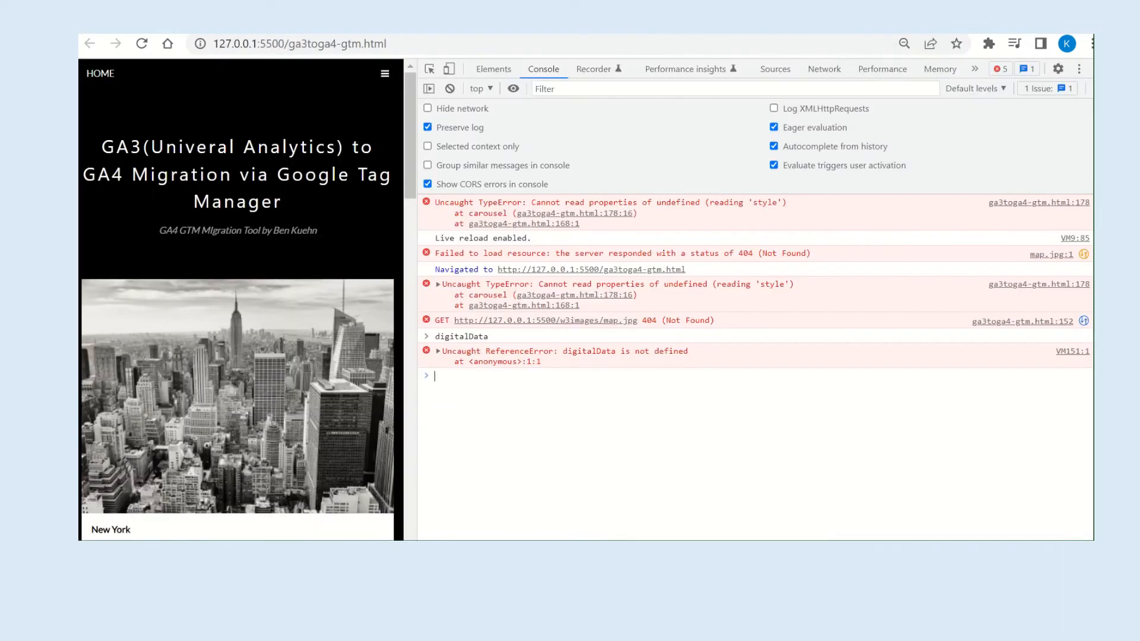
{"action": "left_click", "coordinate": [408, 44]}
{"action": "key", "text": "ctrl+c"}
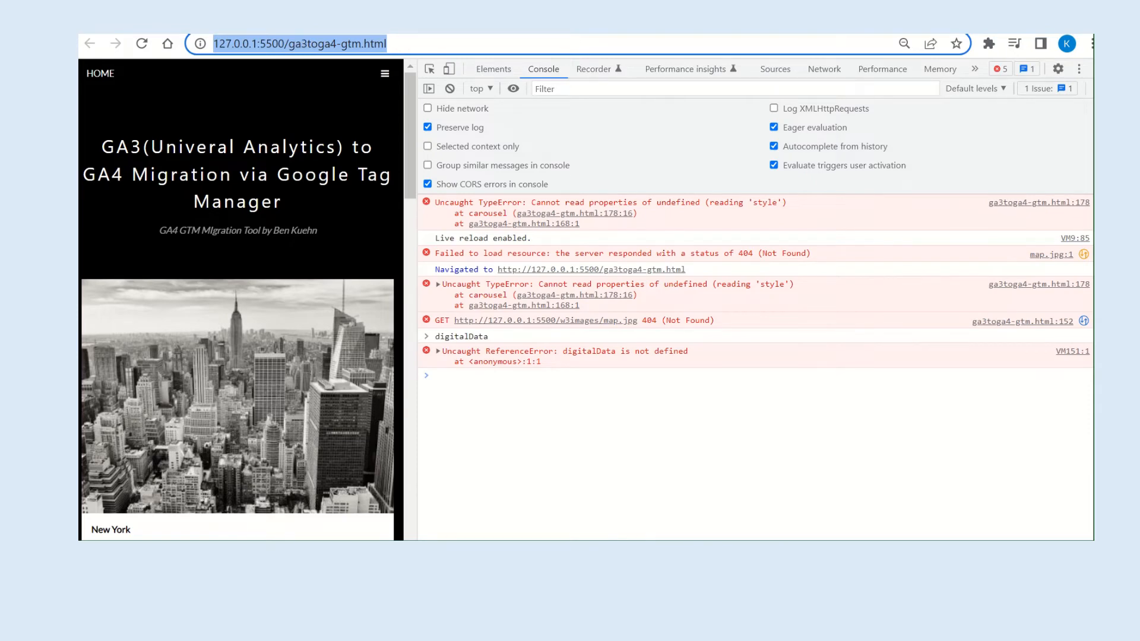
{"action": "left_click", "coordinate": [712, 27]}
{"action": "left_click", "coordinate": [998, 116]}
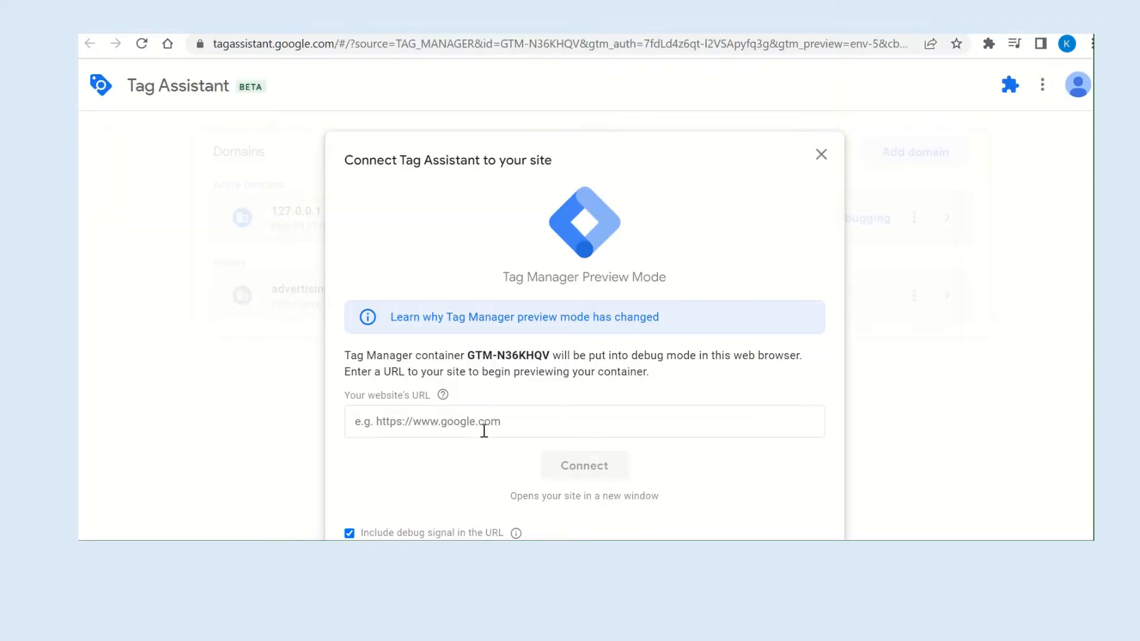
{"action": "left_click", "coordinate": [534, 415]}
{"action": "key", "text": "ctrl+v"}
{"action": "left_click", "coordinate": [565, 465]}
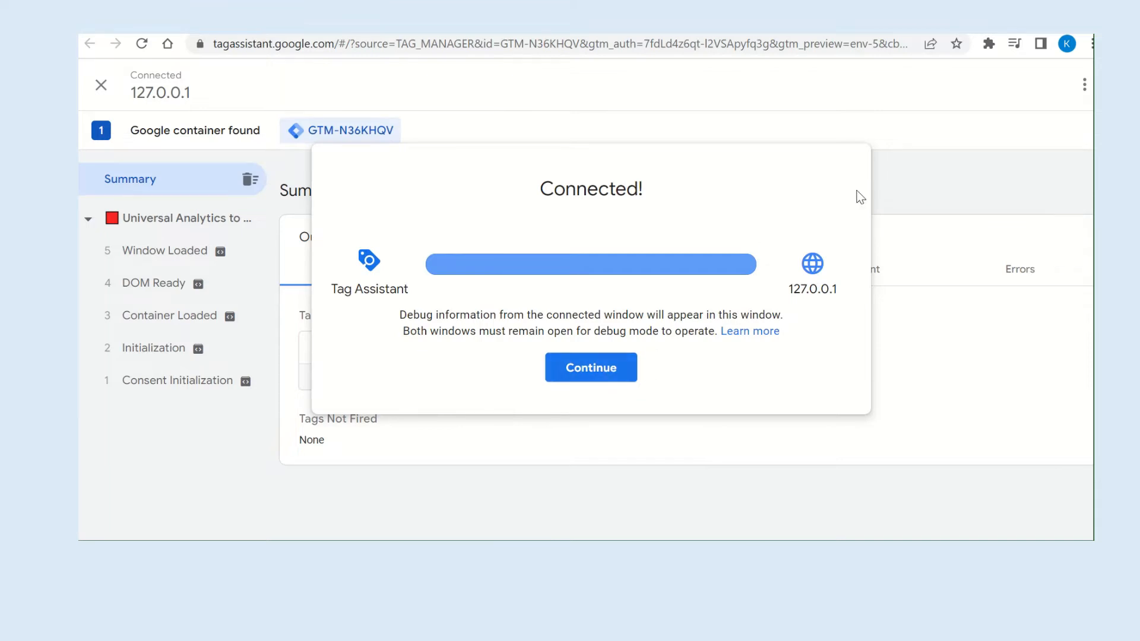
{"action": "left_click", "coordinate": [622, 367]}
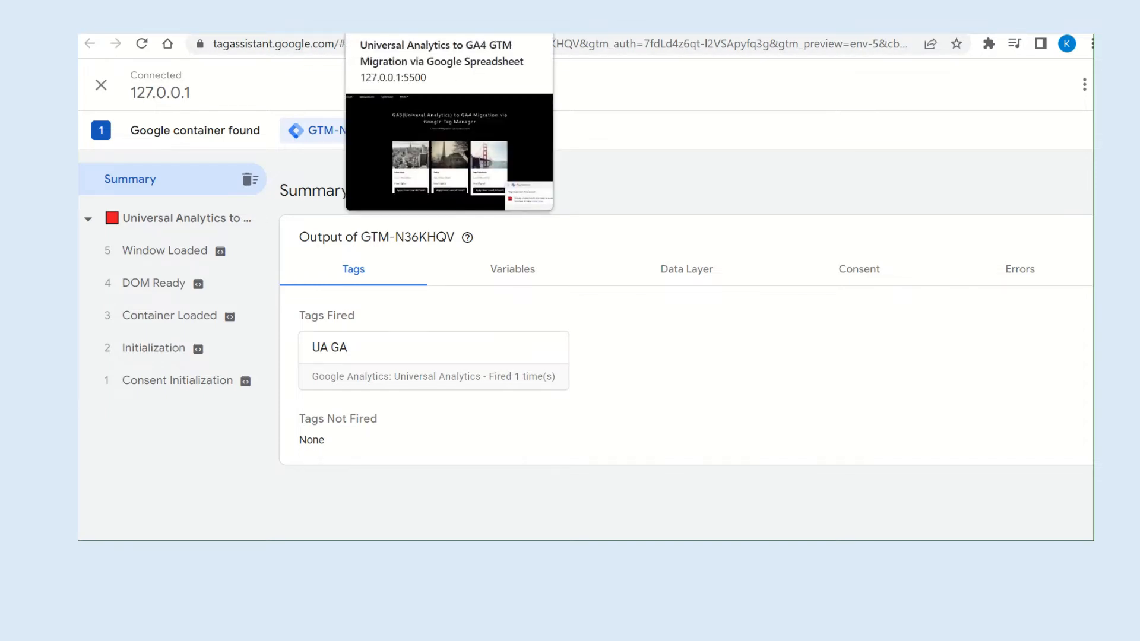
On the connected demo page, open the developer tools' network log, reload the page and filter the requests by "colle".
{"action": "left_click", "coordinate": [410, 23]}
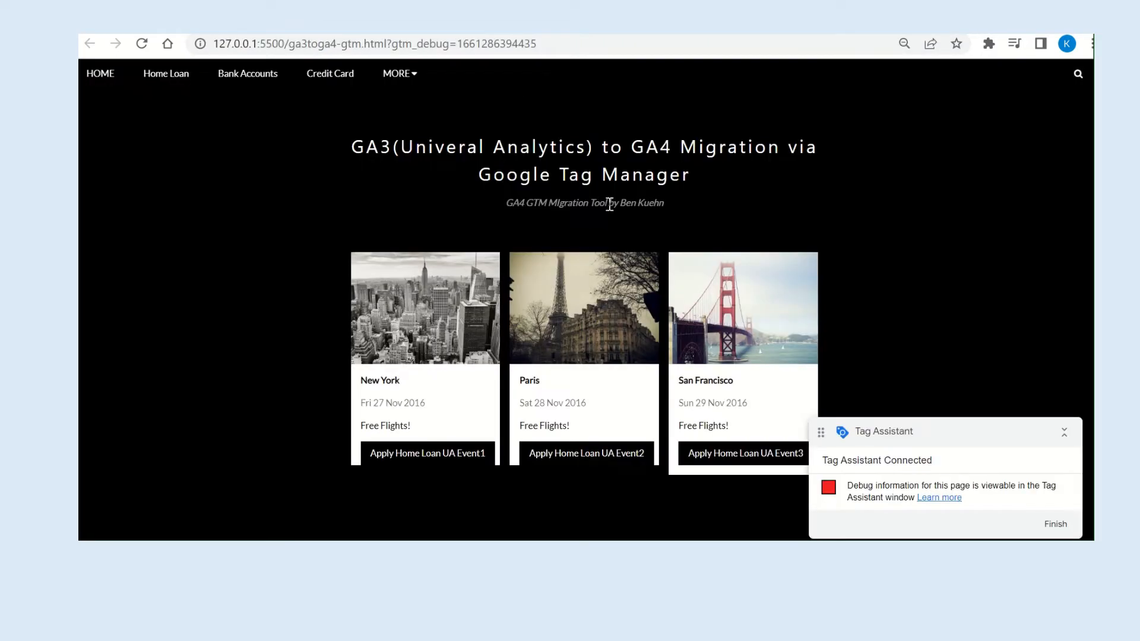
{"action": "key", "text": "F12"}
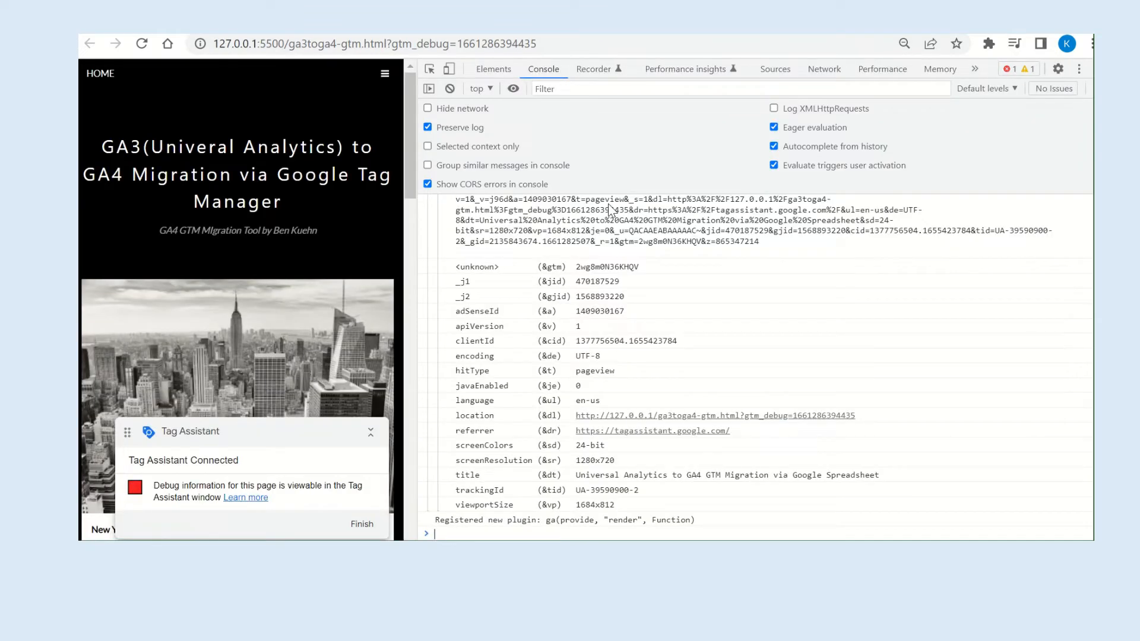
{"action": "left_click", "coordinate": [824, 69]}
{"action": "left_click", "coordinate": [141, 44]}
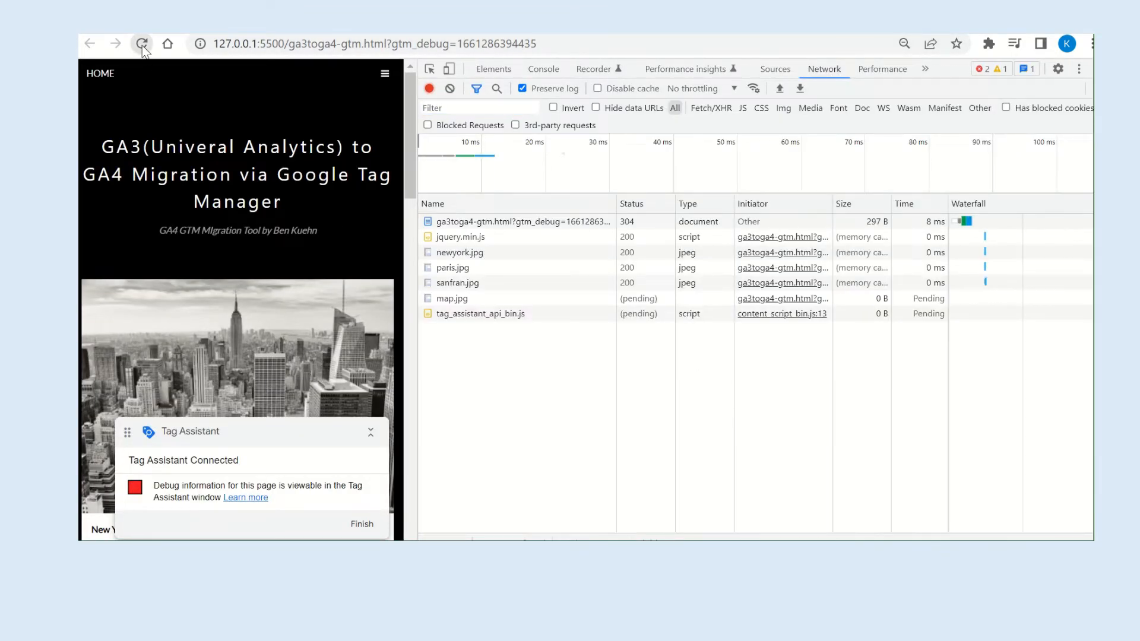
{"action": "type", "text": "colle"}
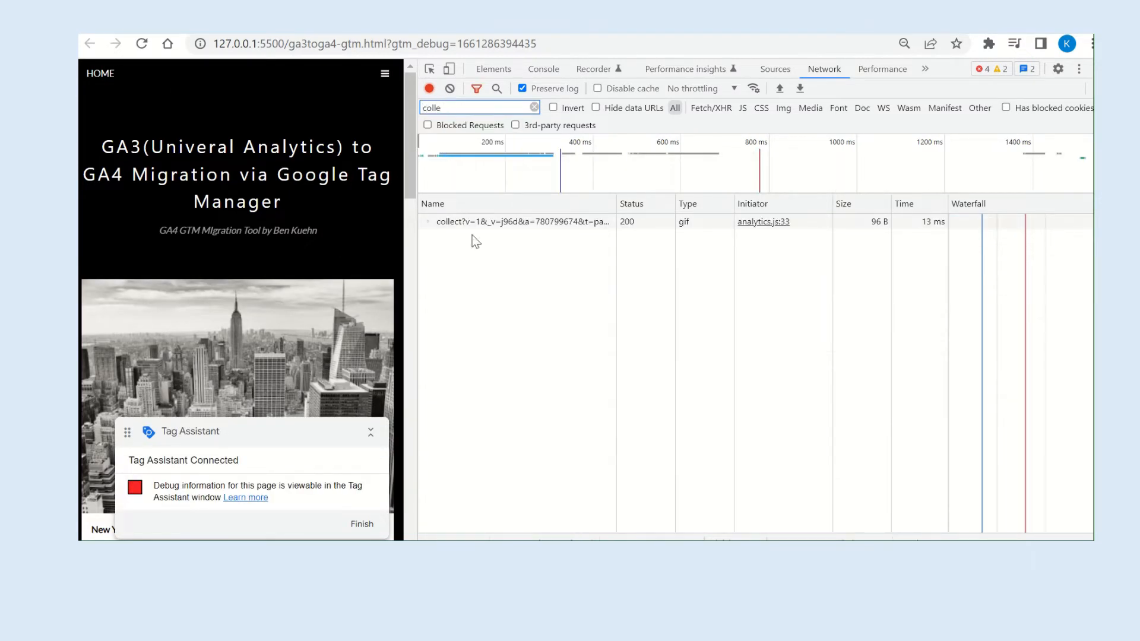
Examine the collect request's payload and compare its tid value with the property's Tracking ID in Google Analytics.
{"action": "left_click", "coordinate": [500, 224]}
{"action": "left_click", "coordinate": [740, 206]}
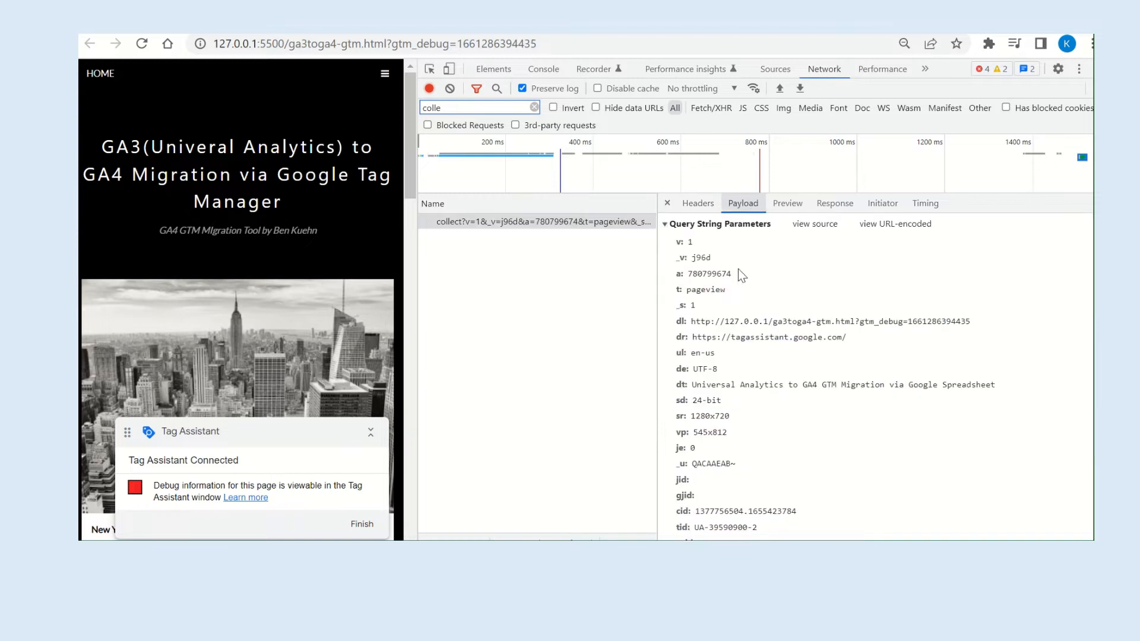
{"action": "scroll", "coordinate": [781, 399], "scroll_direction": "down", "scroll_amount": 1}
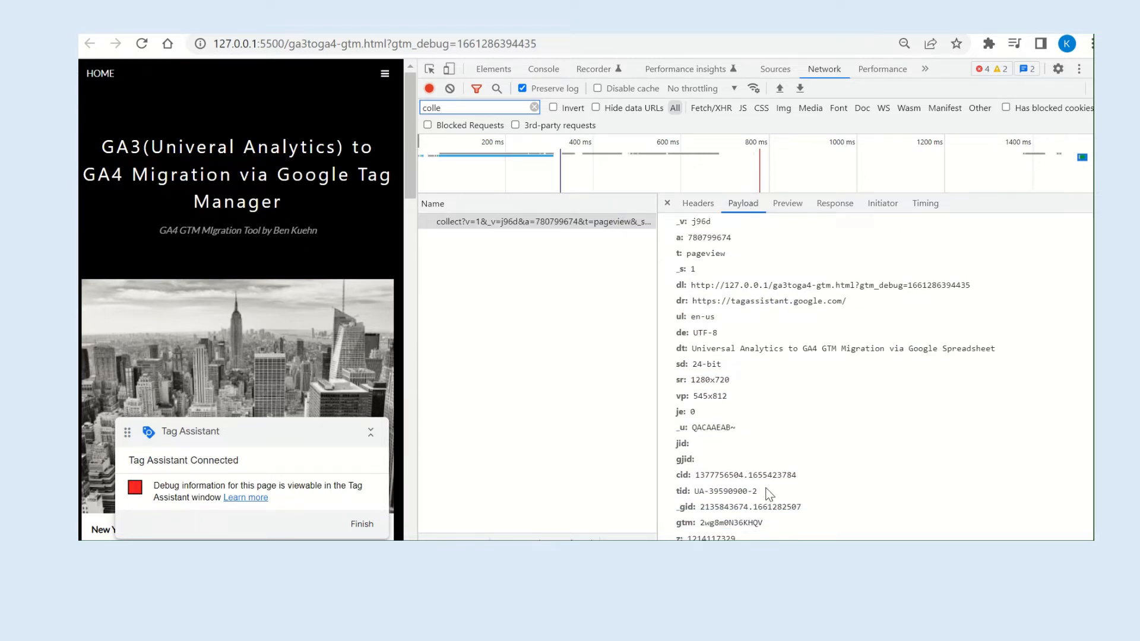
{"action": "scroll", "coordinate": [781, 446], "scroll_direction": "up", "scroll_amount": 1}
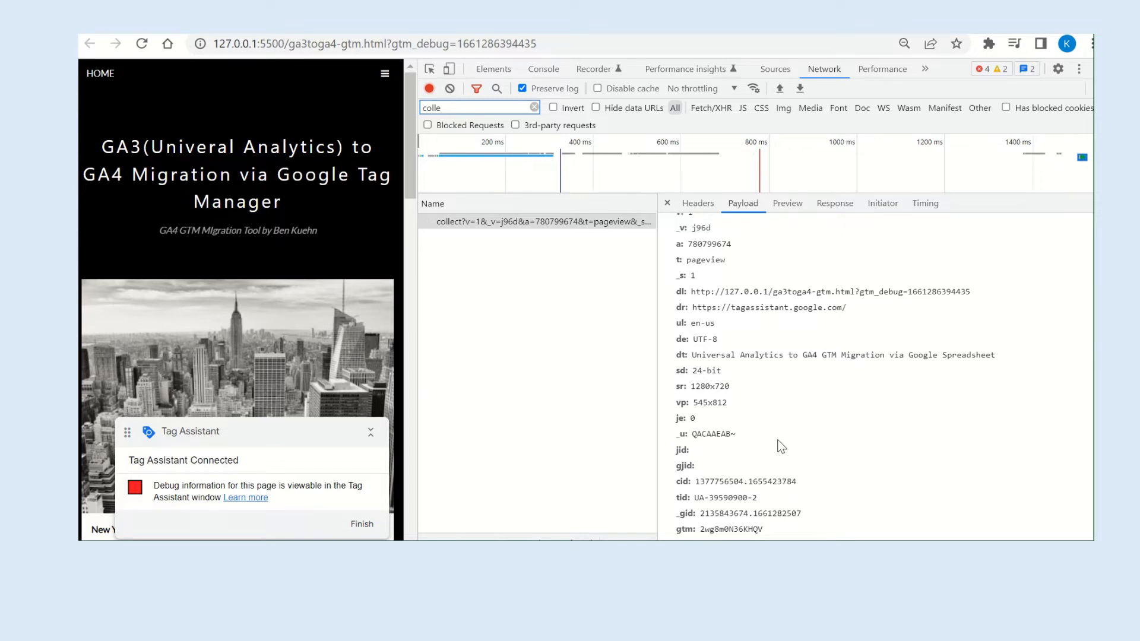
{"action": "scroll", "coordinate": [781, 447], "scroll_direction": "down", "scroll_amount": 1}
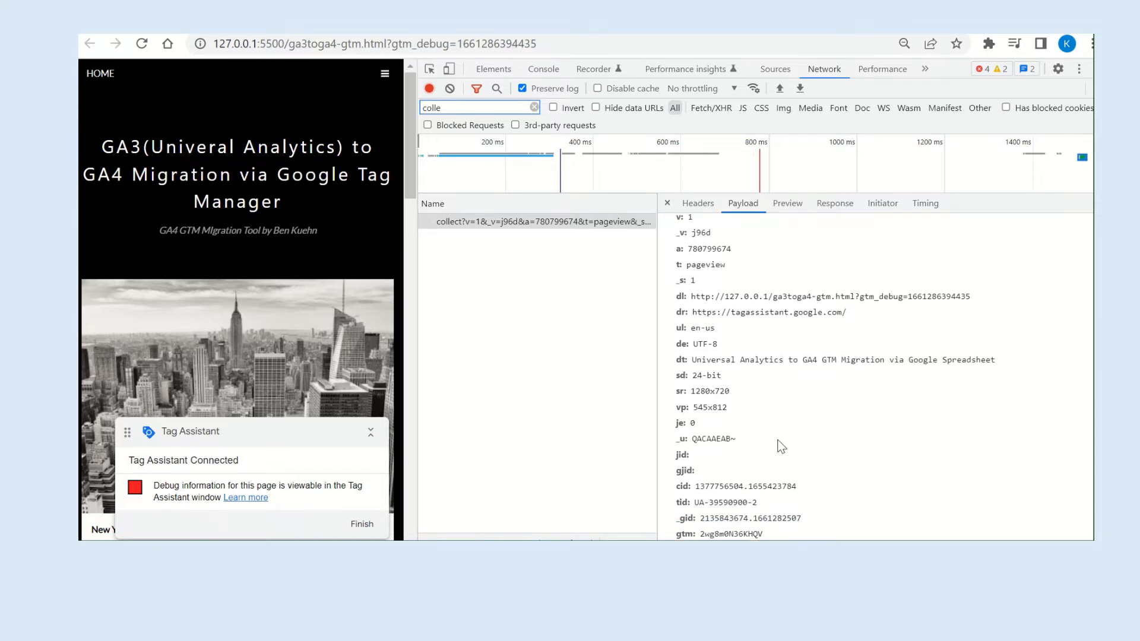
{"action": "scroll", "coordinate": [873, 374], "scroll_direction": "down", "scroll_amount": 1}
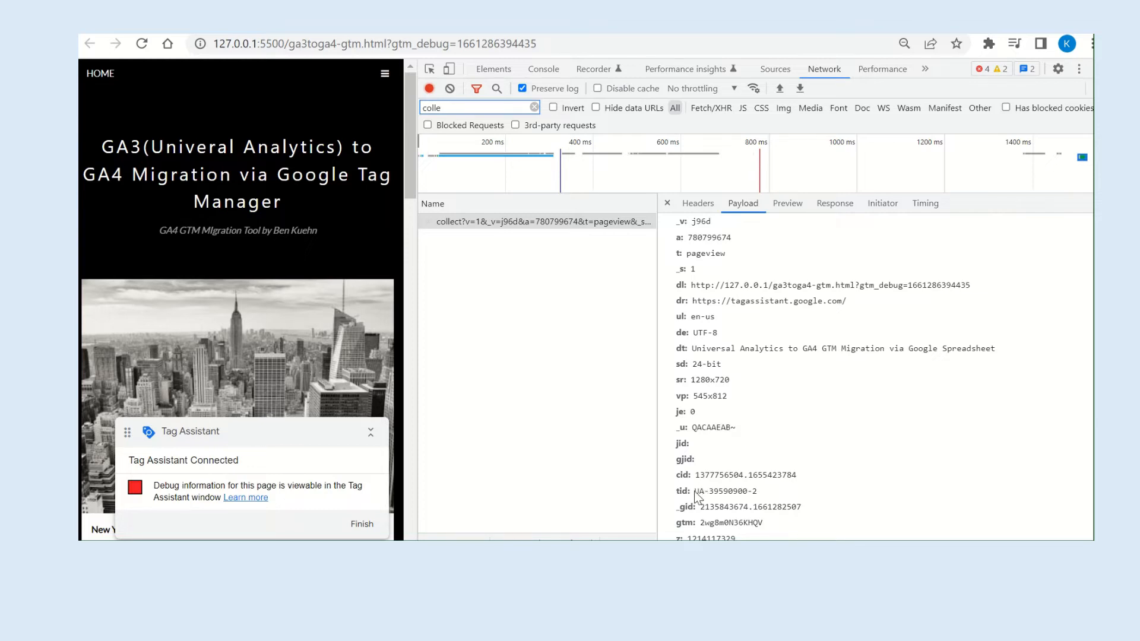
{"action": "left_click_drag", "start_coordinate": [694, 493], "coordinate": [770, 498]}
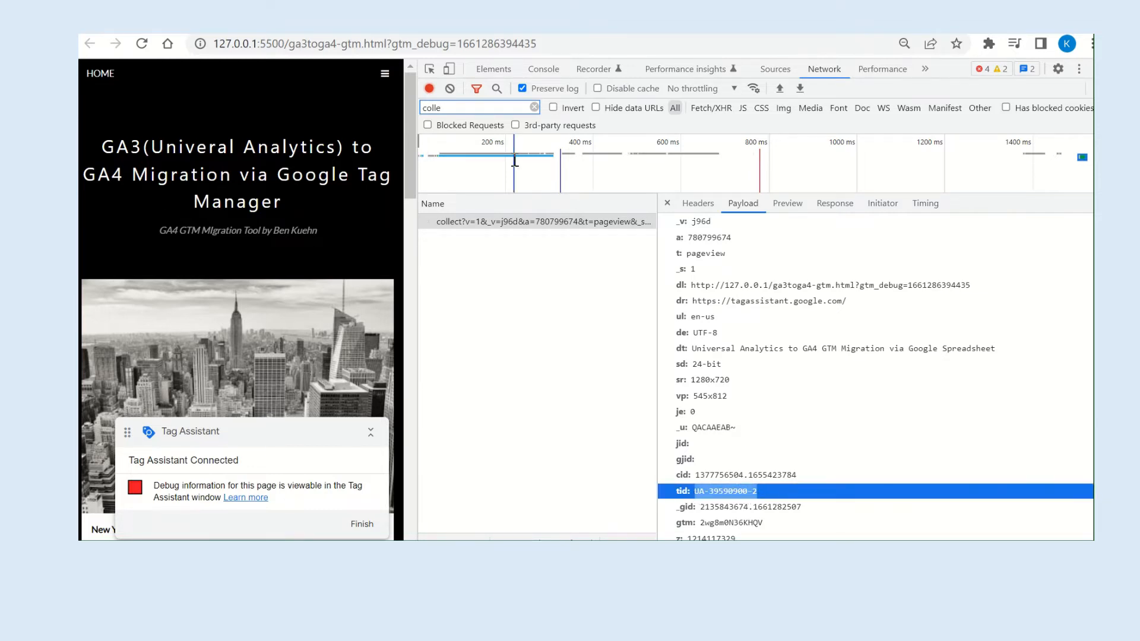
{"action": "left_click", "coordinate": [466, 25]}
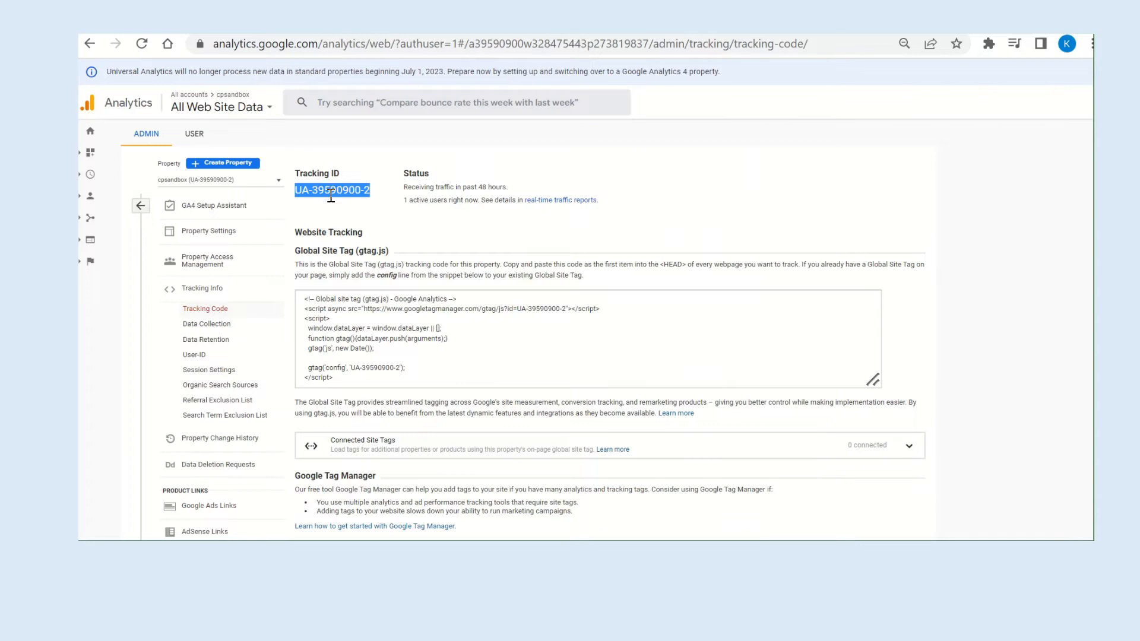
{"action": "left_click", "coordinate": [386, 25]}
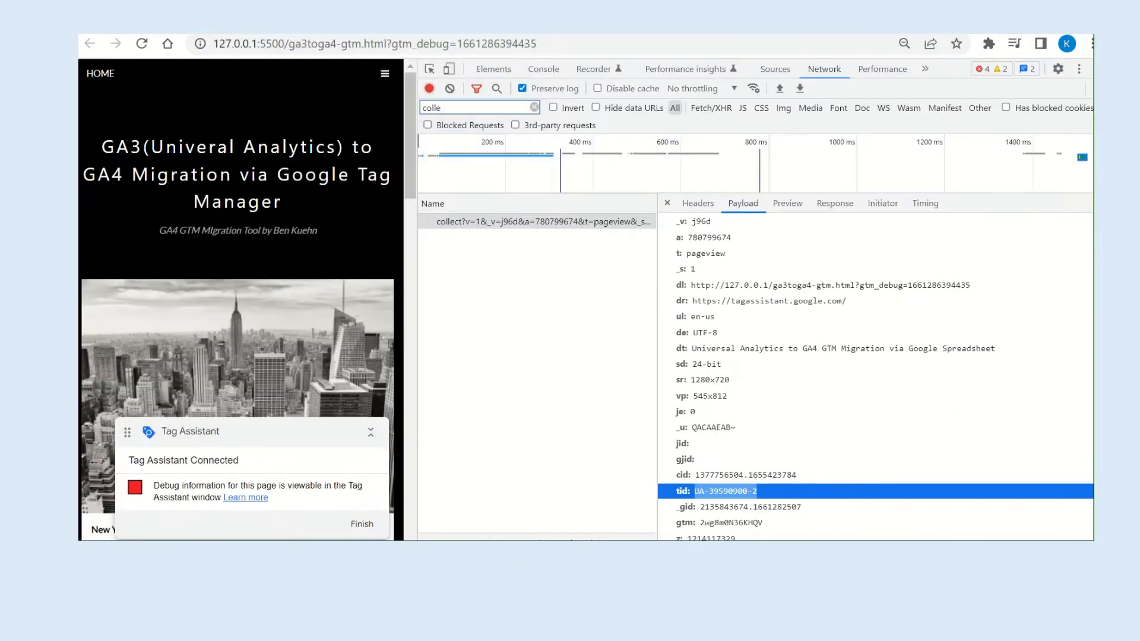
Look over the collect request's payload and the demo page's Apply Home Loan buttons, and return to Tag Manager's tag list.
{"action": "scroll", "coordinate": [815, 410], "scroll_direction": "up", "scroll_amount": 1}
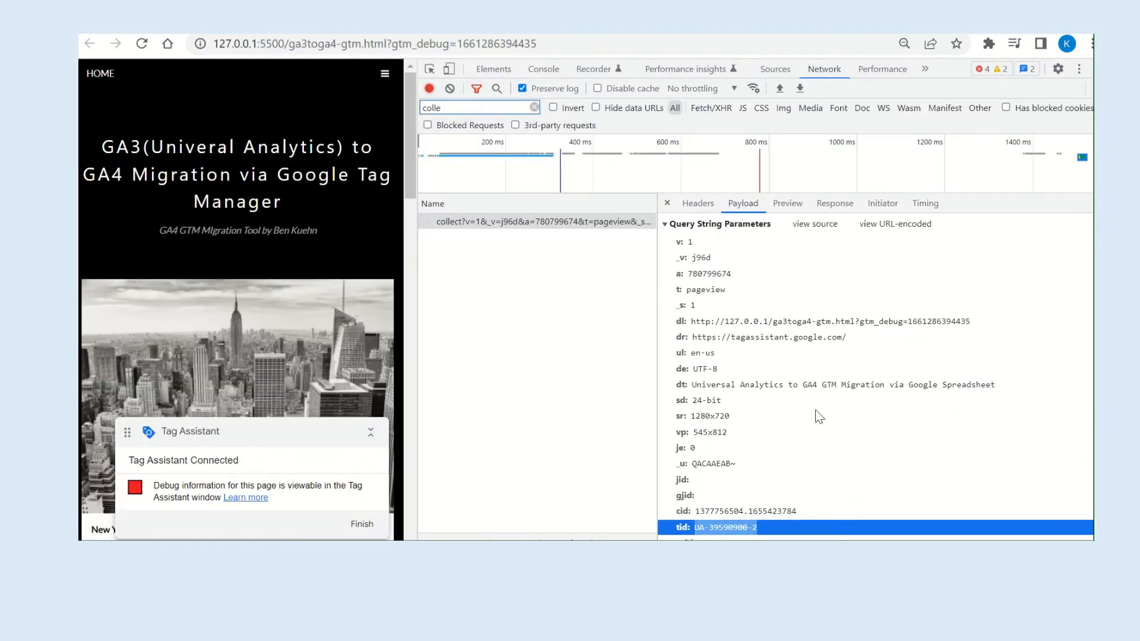
{"action": "left_click", "coordinate": [533, 33]}
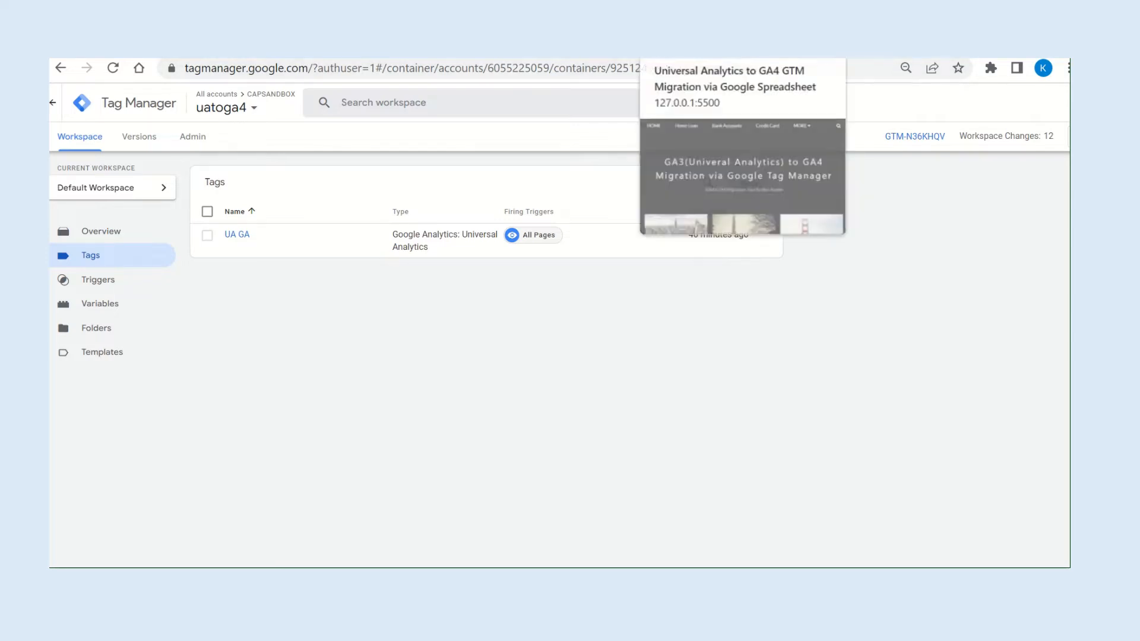
{"action": "left_click", "coordinate": [692, 48]}
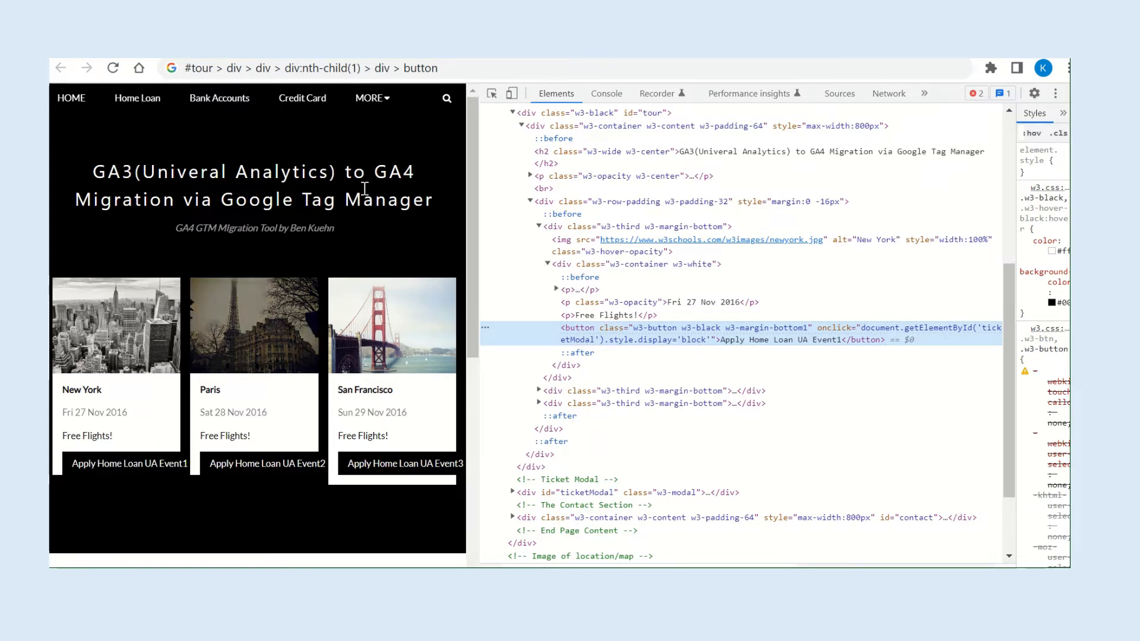
{"action": "left_click", "coordinate": [177, 48]}
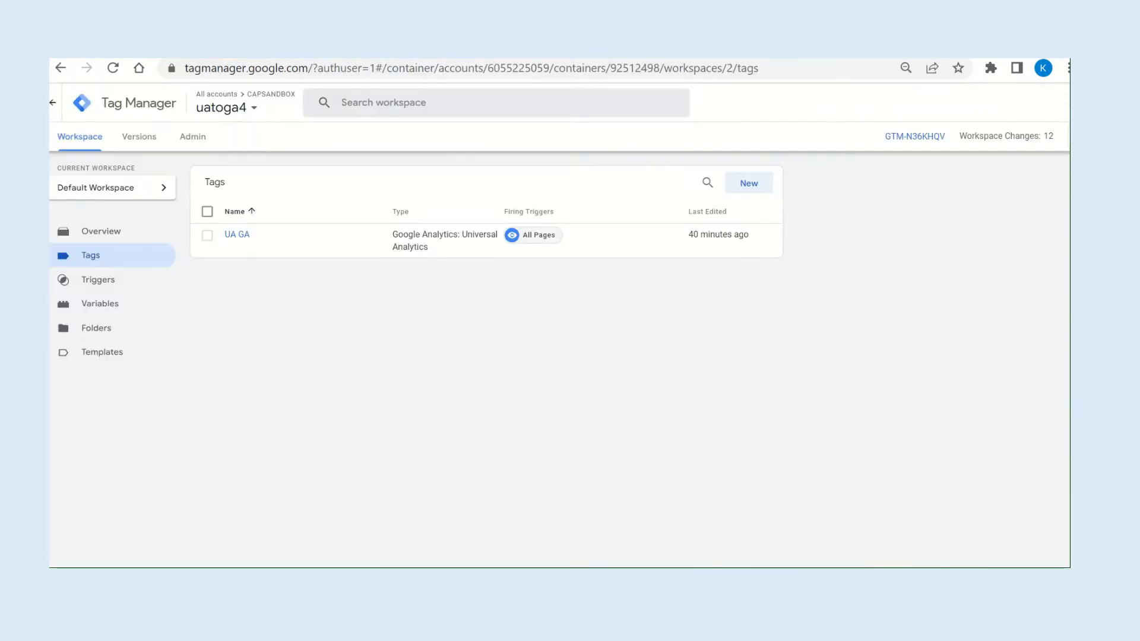
Create a Google Analytics: Universal Analytics tag named btn1 with the track type Event.
{"action": "left_click", "coordinate": [747, 185]}
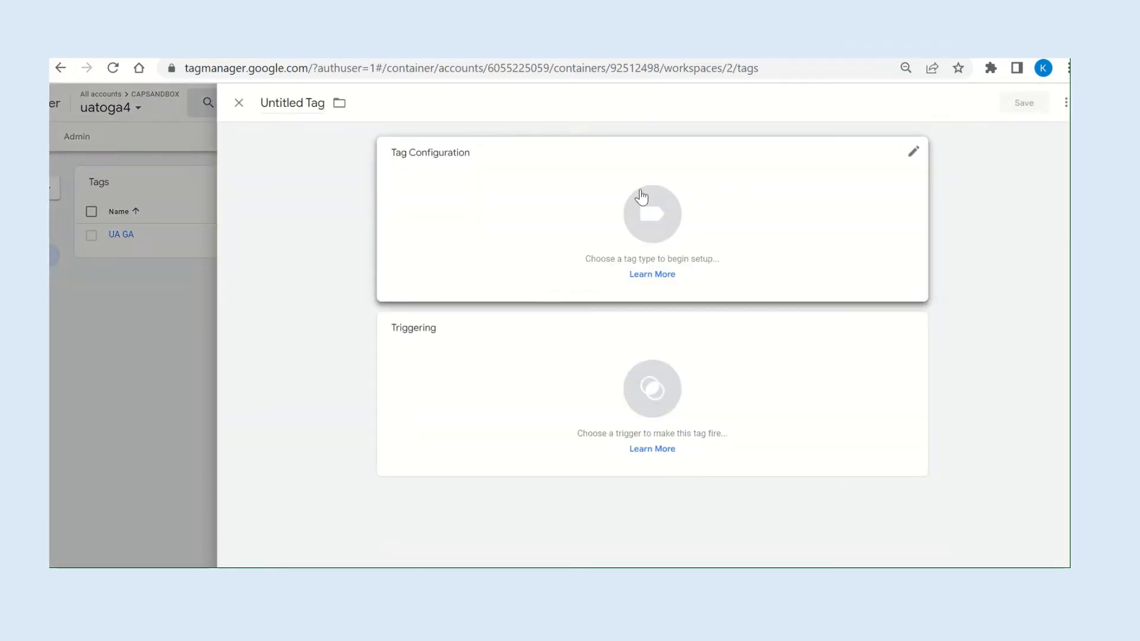
{"action": "double_click", "coordinate": [300, 104]}
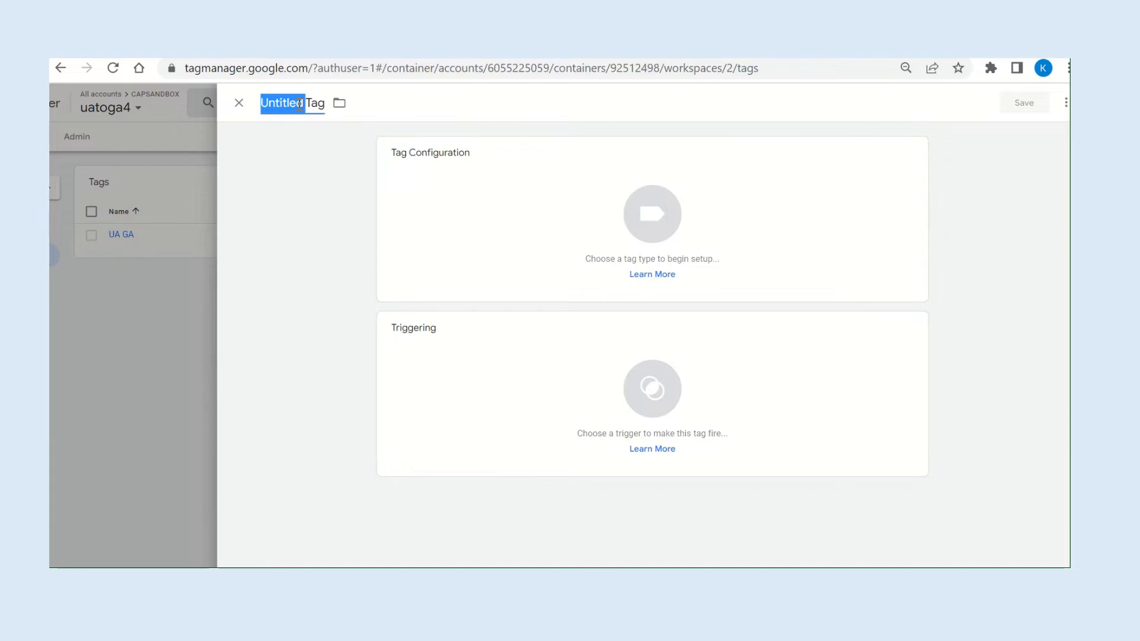
{"action": "key", "text": "ctrl+a"}
{"action": "type", "text": "btn1"}
{"action": "left_click", "coordinate": [641, 229]}
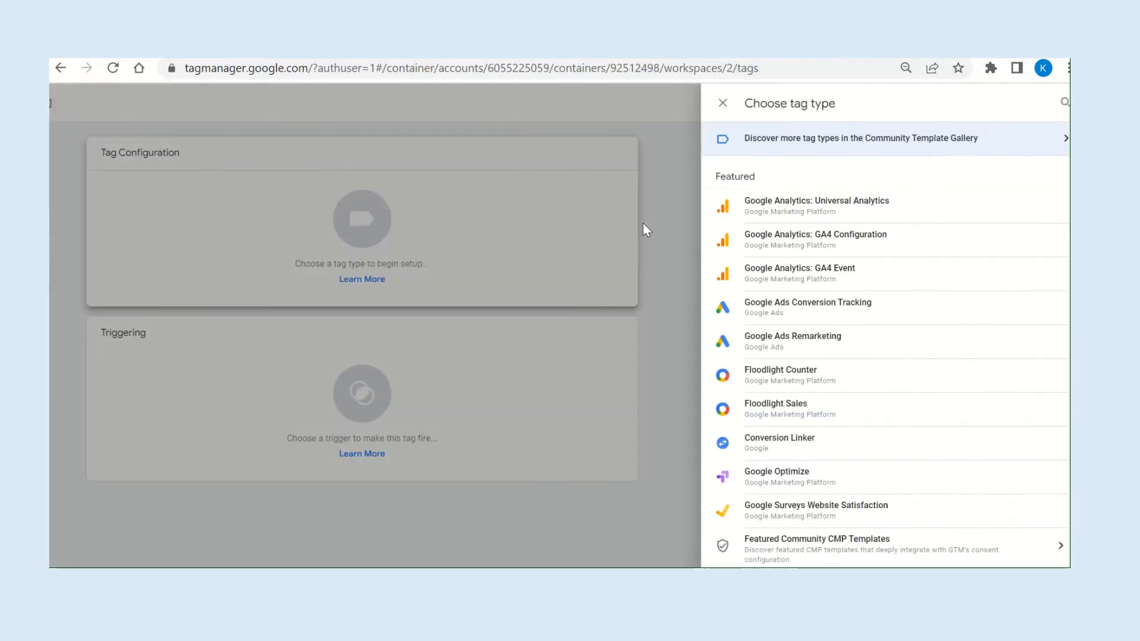
{"action": "left_click", "coordinate": [840, 219]}
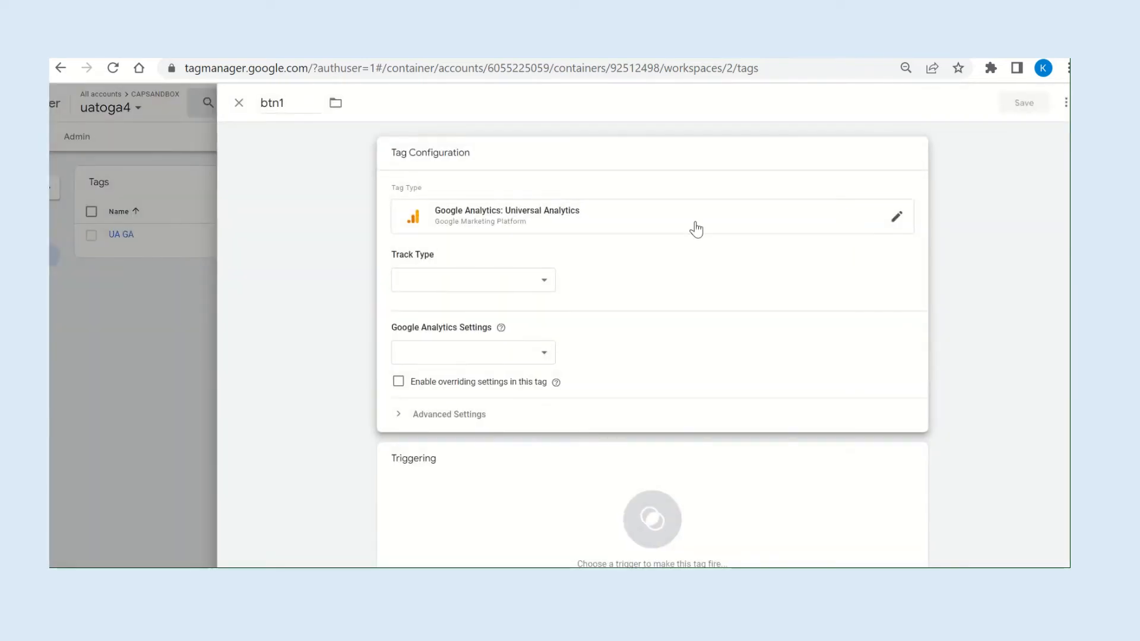
{"action": "left_click", "coordinate": [535, 278]}
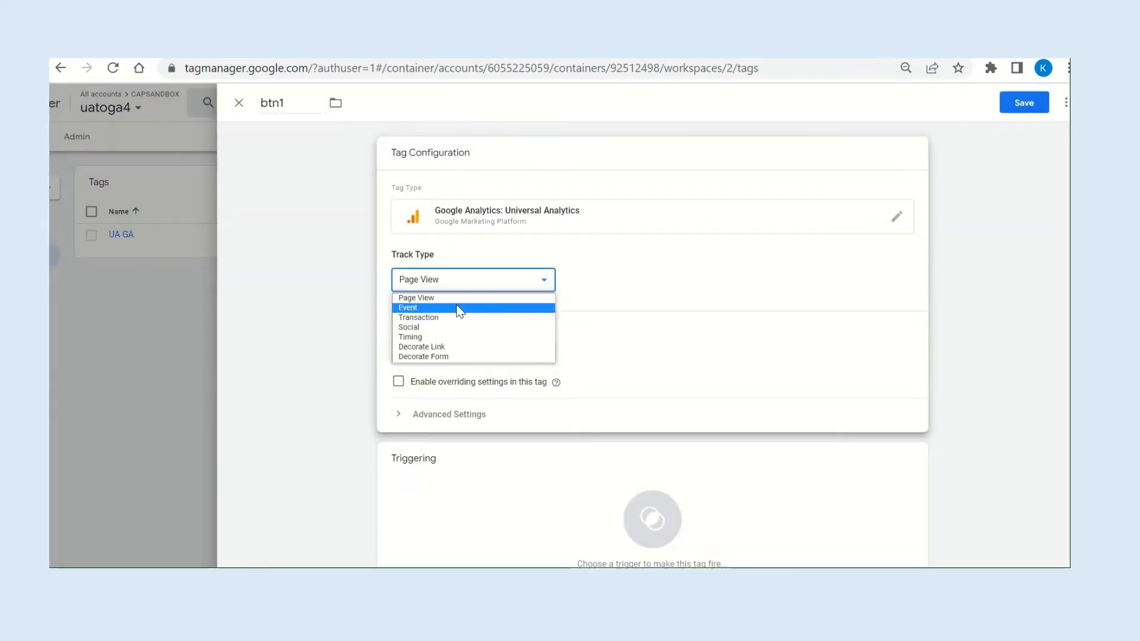
{"action": "left_click", "coordinate": [438, 307]}
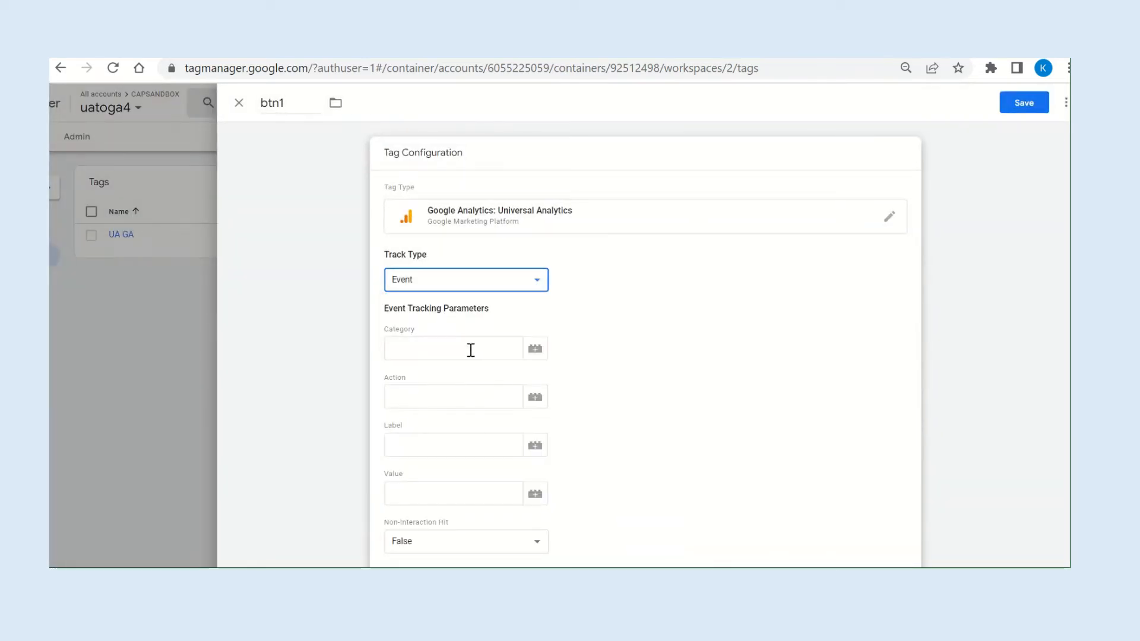
Set the event tracking parameters to category "button", action "click" and label "home loan cta1".
{"action": "right_click", "coordinate": [430, 351]}
{"action": "left_click", "coordinate": [408, 346]}
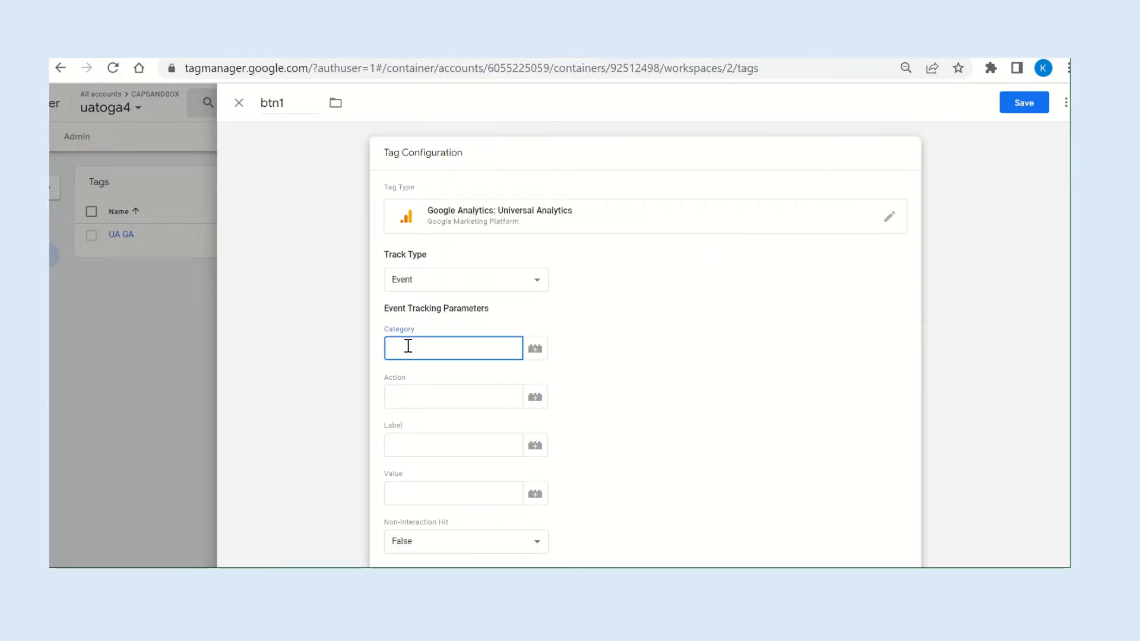
{"action": "type", "text": "button"}
{"action": "key", "text": "Tab"}
{"action": "type", "text": "click"}
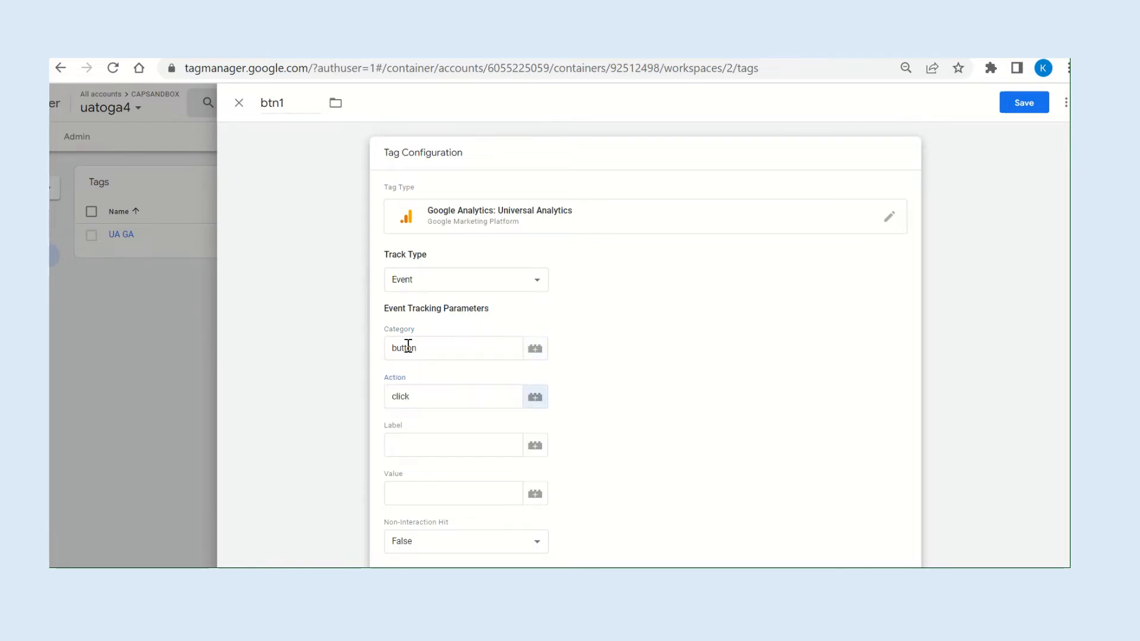
{"action": "key", "text": "Tab"}
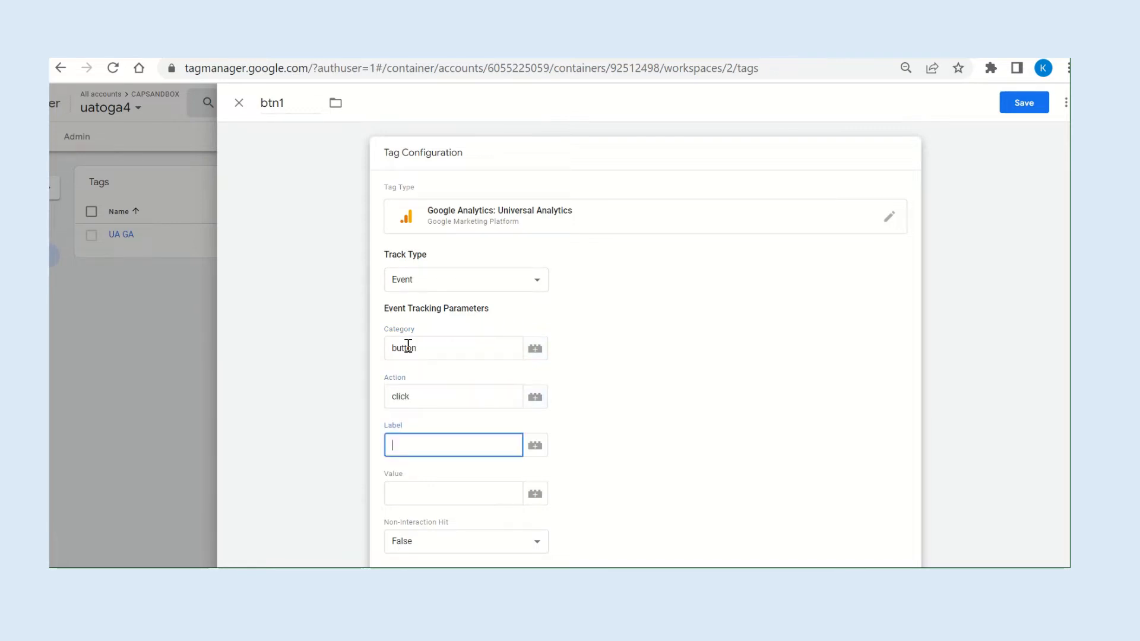
{"action": "type", "text": "home loan cta1"}
Assign the {{UA GA Settings}} variable as the btn1 tag's Google Analytics Settings.
{"action": "scroll", "coordinate": [408, 347], "scroll_direction": "down", "scroll_amount": 4}
{"action": "left_click", "coordinate": [457, 373]}
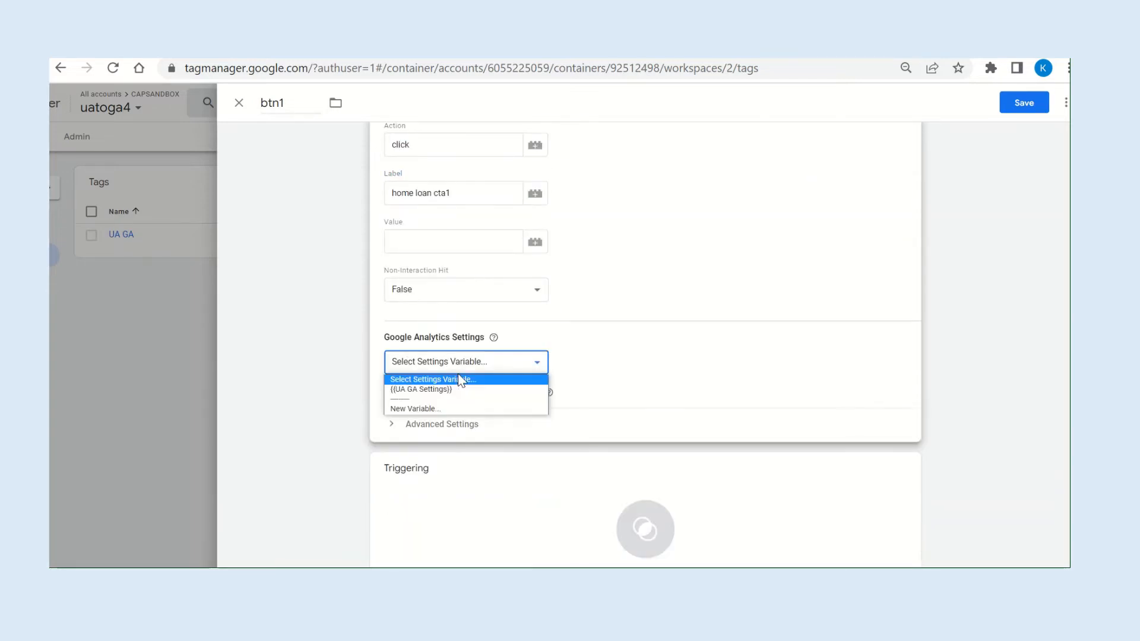
{"action": "left_click", "coordinate": [447, 390]}
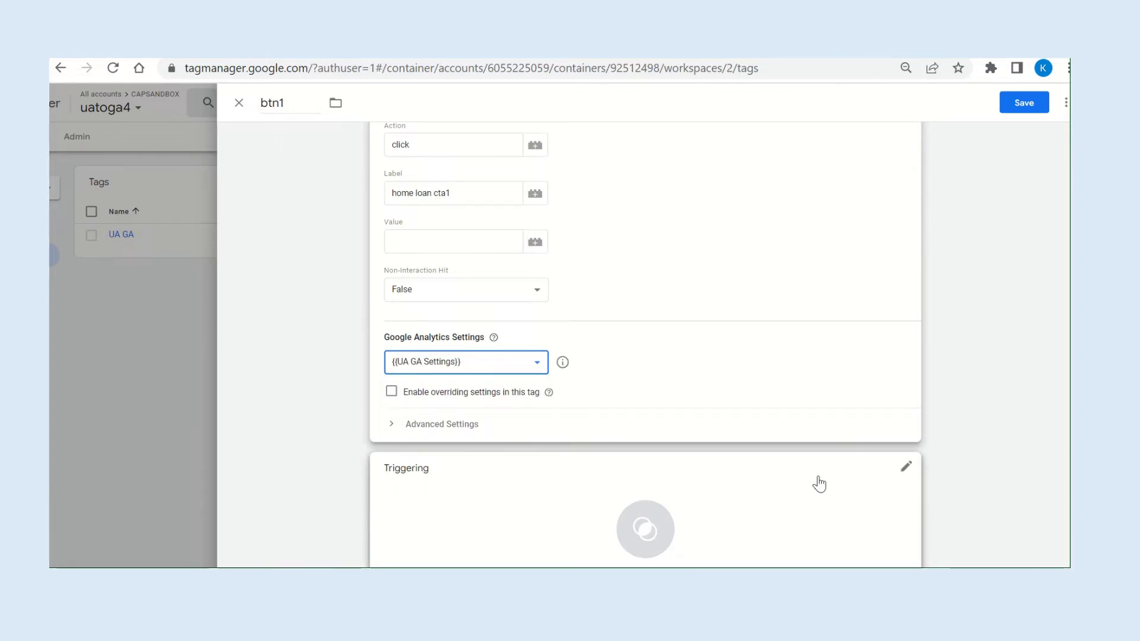
Create a new trigger for the btn1 tag, named "cta1 trigger", with the click trigger type All Elements.
{"action": "scroll", "coordinate": [817, 481], "scroll_direction": "down", "scroll_amount": 1}
{"action": "left_click", "coordinate": [901, 419]}
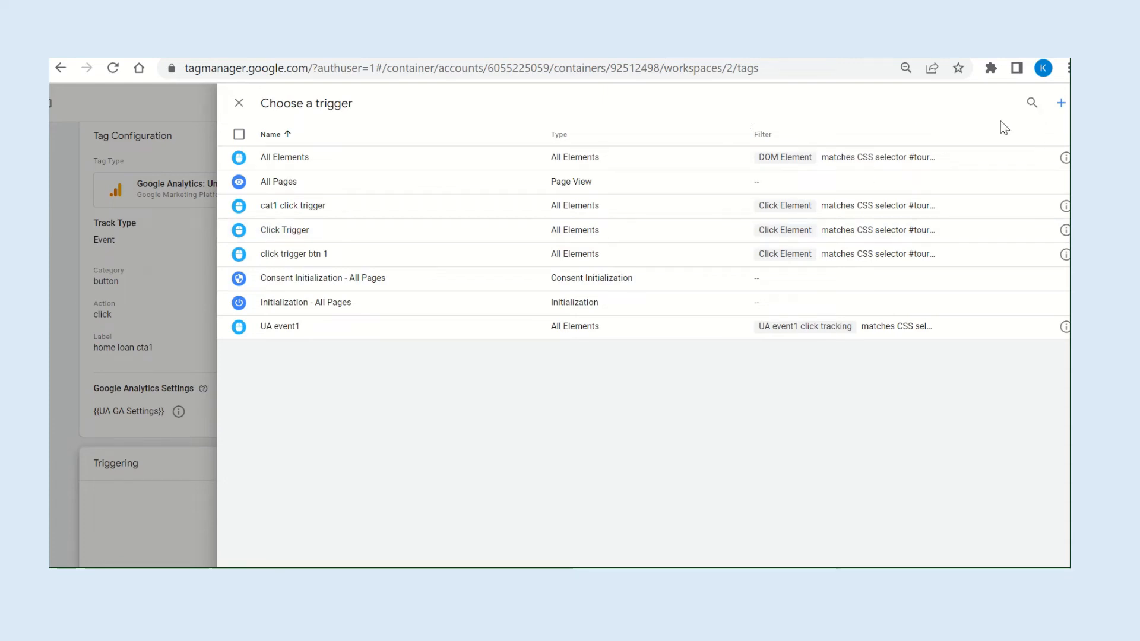
{"action": "left_click", "coordinate": [1062, 105]}
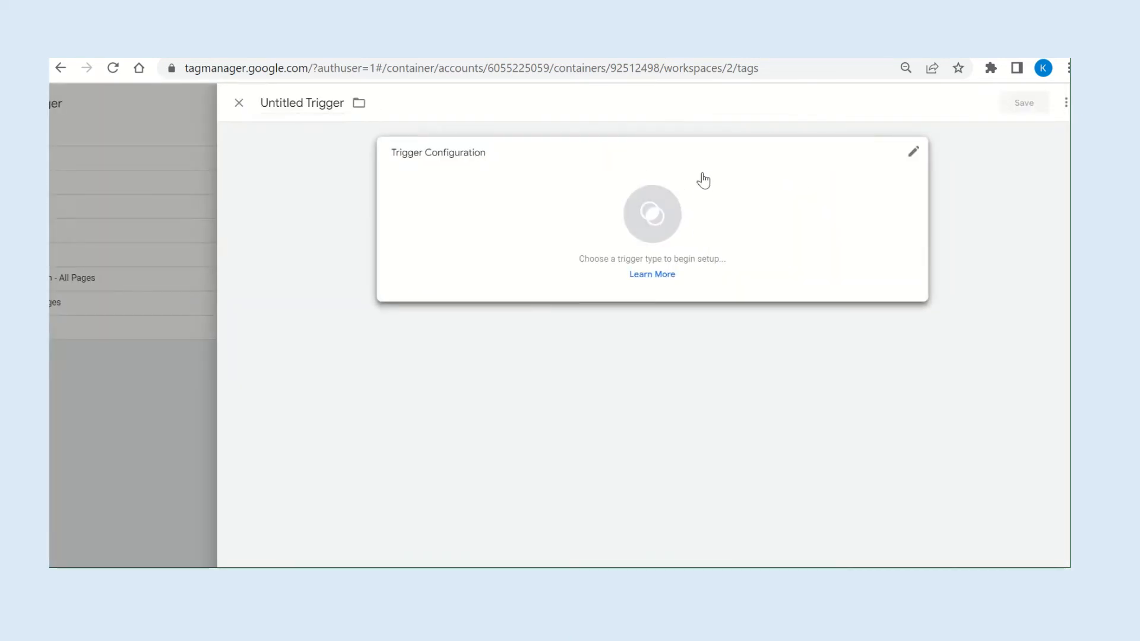
{"action": "double_click", "coordinate": [278, 104]}
{"action": "key", "text": "ctrl+a"}
{"action": "type", "text": "c"}
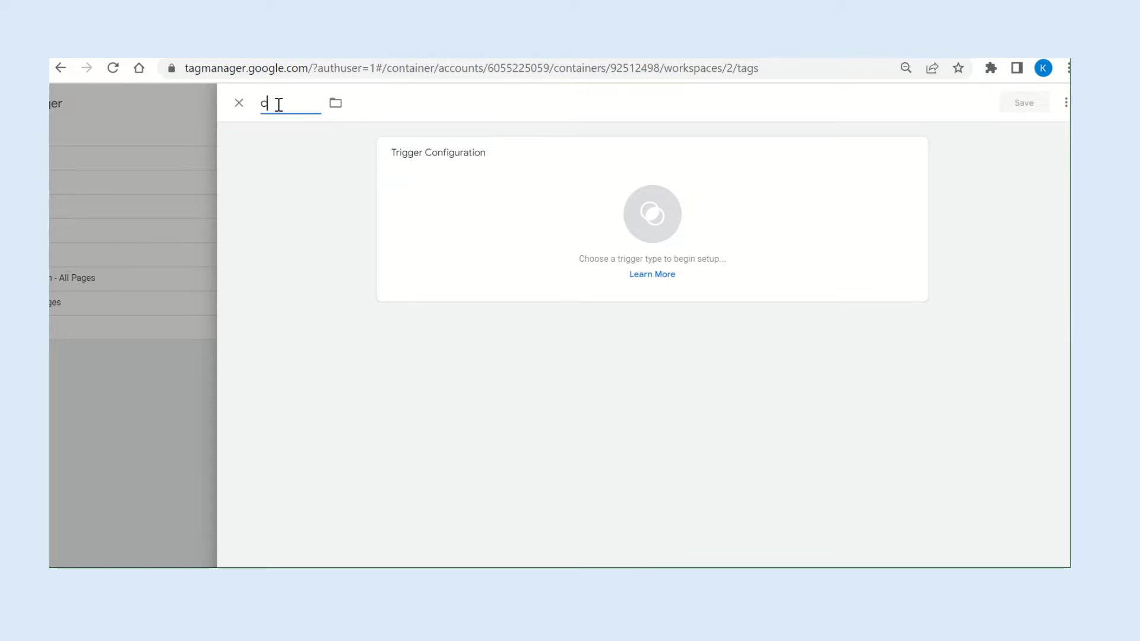
{"action": "type", "text": "ta trigger"}
{"action": "left_click", "coordinate": [652, 215]}
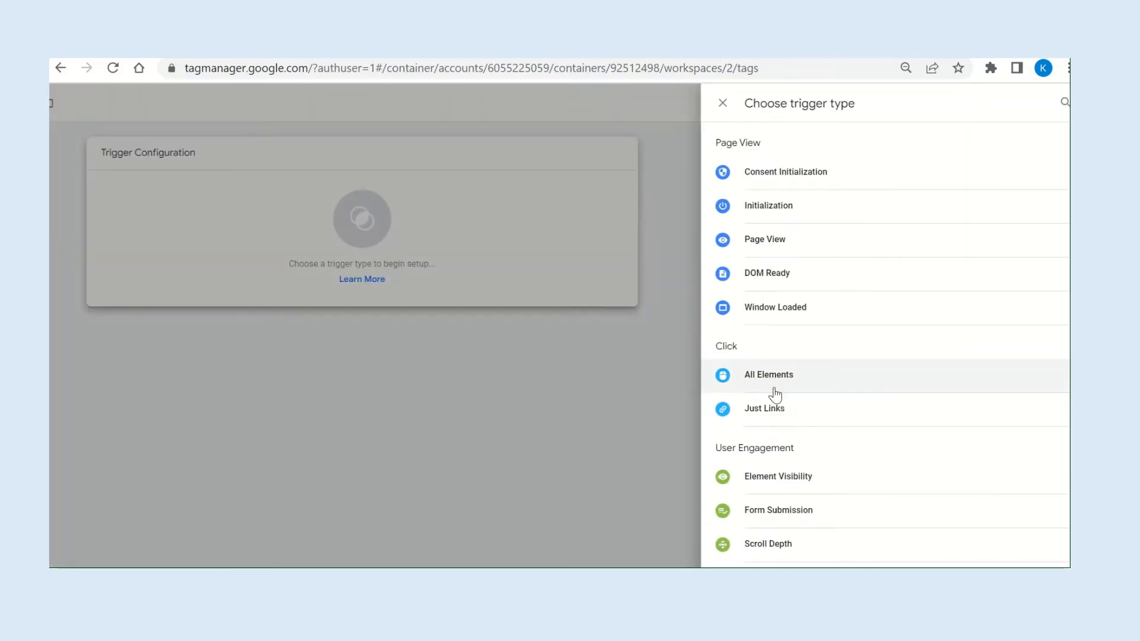
{"action": "left_click", "coordinate": [803, 383]}
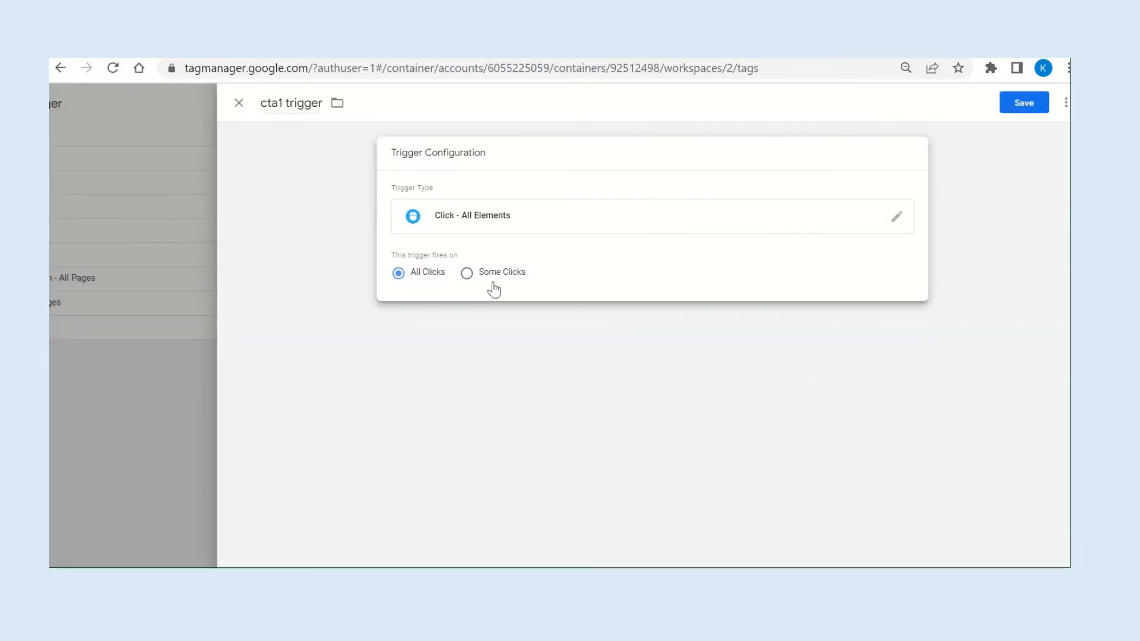
Restrict the trigger to Some Clicks with a condition on Click Element using the operator "matches CSS selector".
{"action": "left_click", "coordinate": [523, 277]}
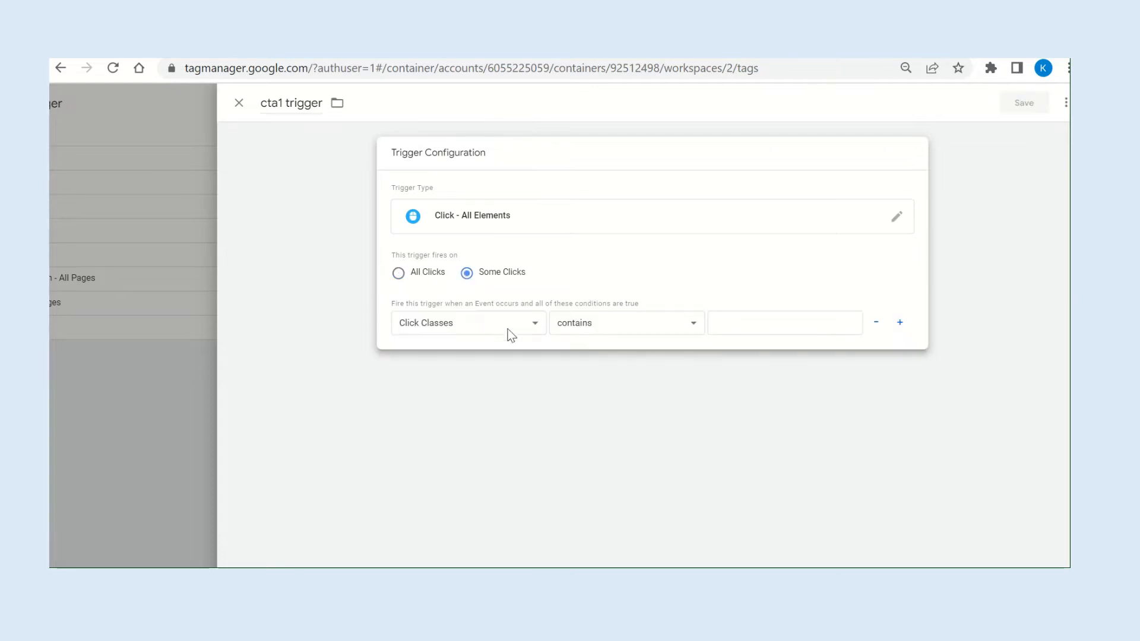
{"action": "left_click", "coordinate": [525, 327]}
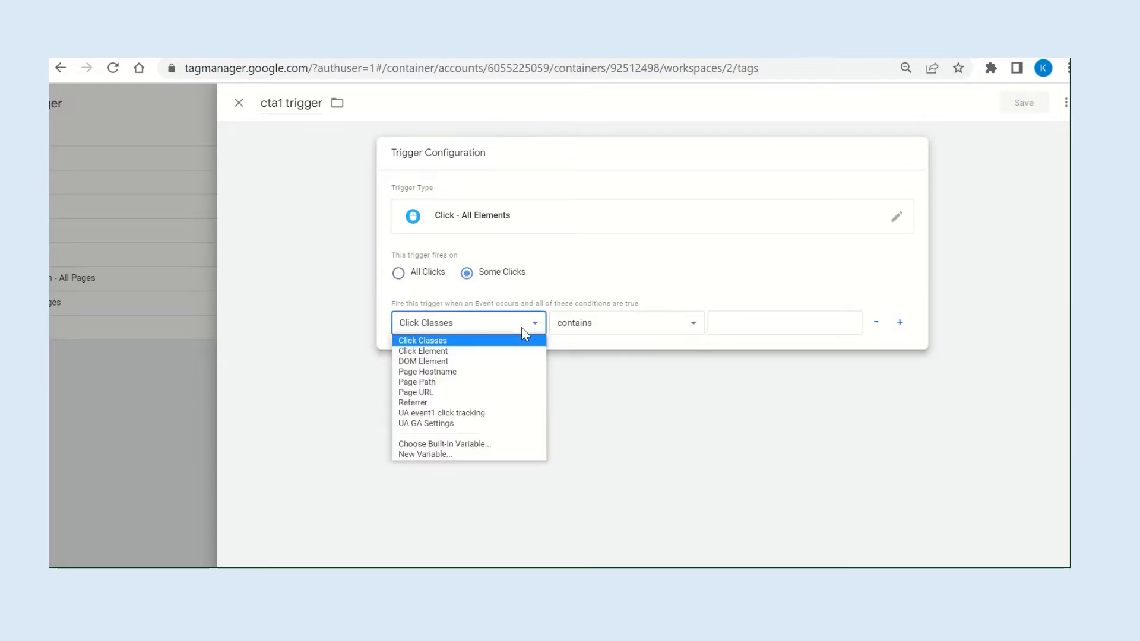
{"action": "left_click", "coordinate": [453, 351]}
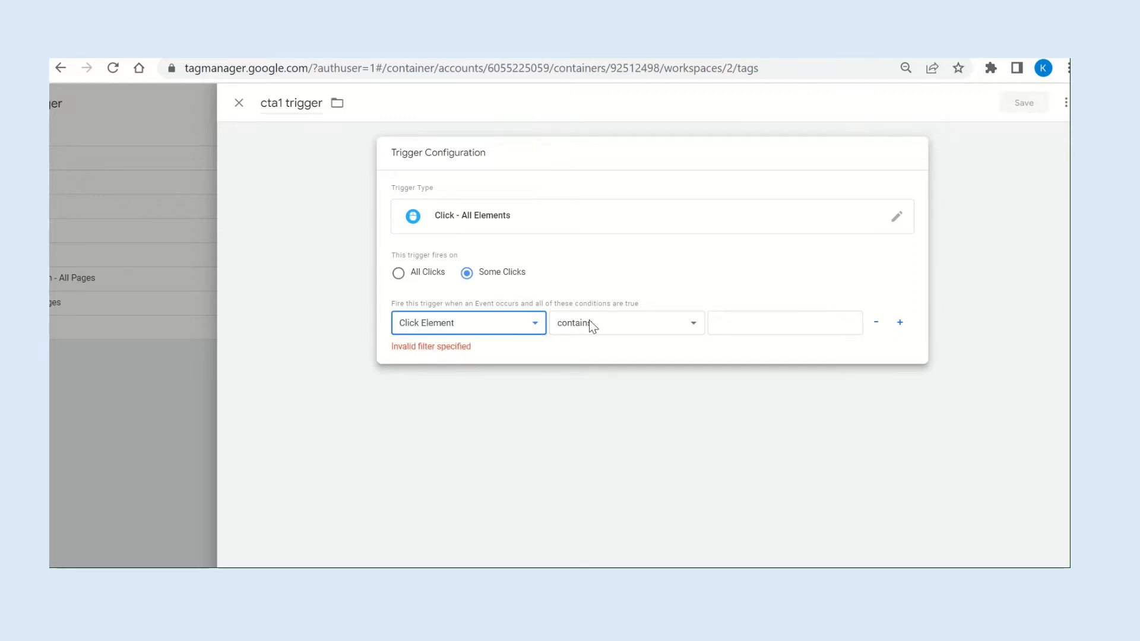
{"action": "left_click", "coordinate": [490, 330]}
{"action": "left_click", "coordinate": [646, 327]}
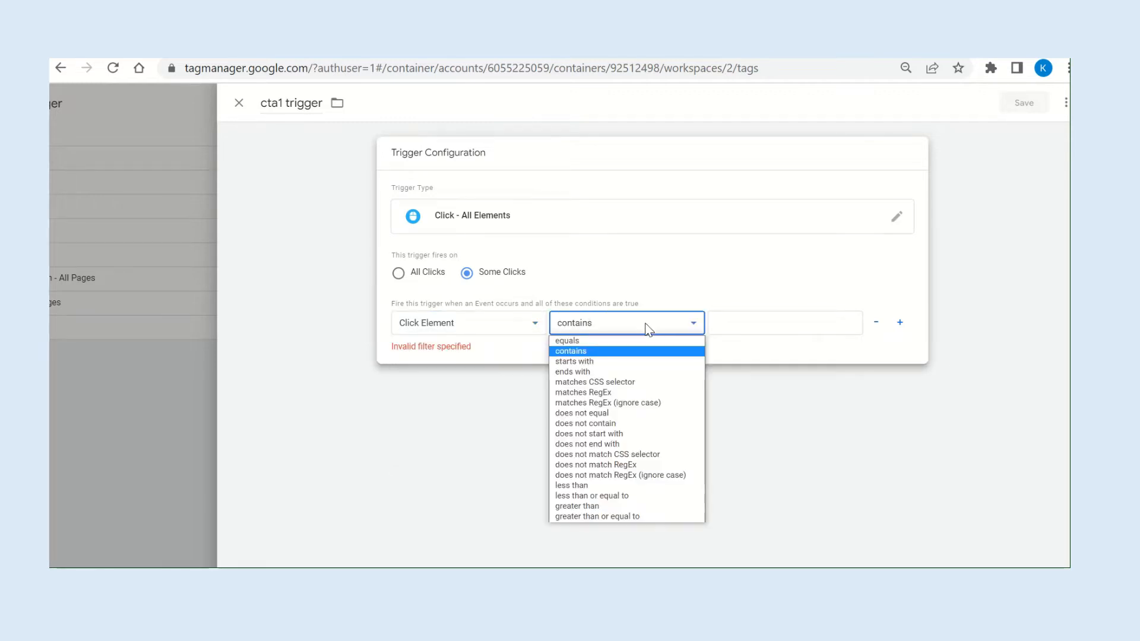
{"action": "left_click", "coordinate": [623, 382]}
{"action": "left_click", "coordinate": [742, 329]}
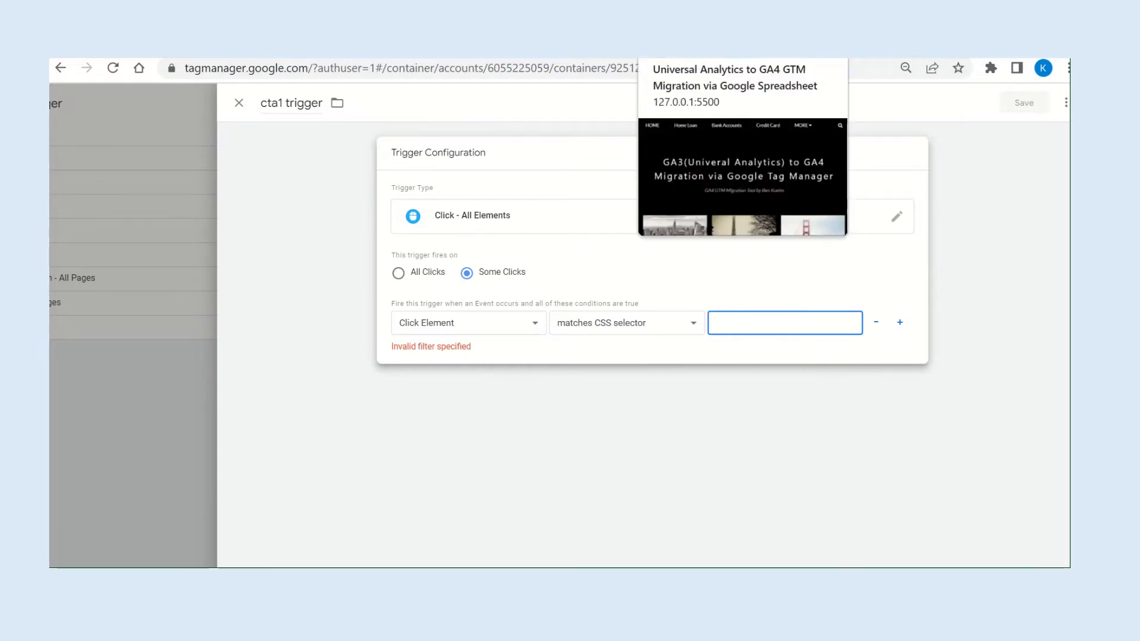
On the demo page, inspect the Apply Home Loan UA Event1 button and copy its CSS selector.
{"action": "left_click", "coordinate": [688, 49]}
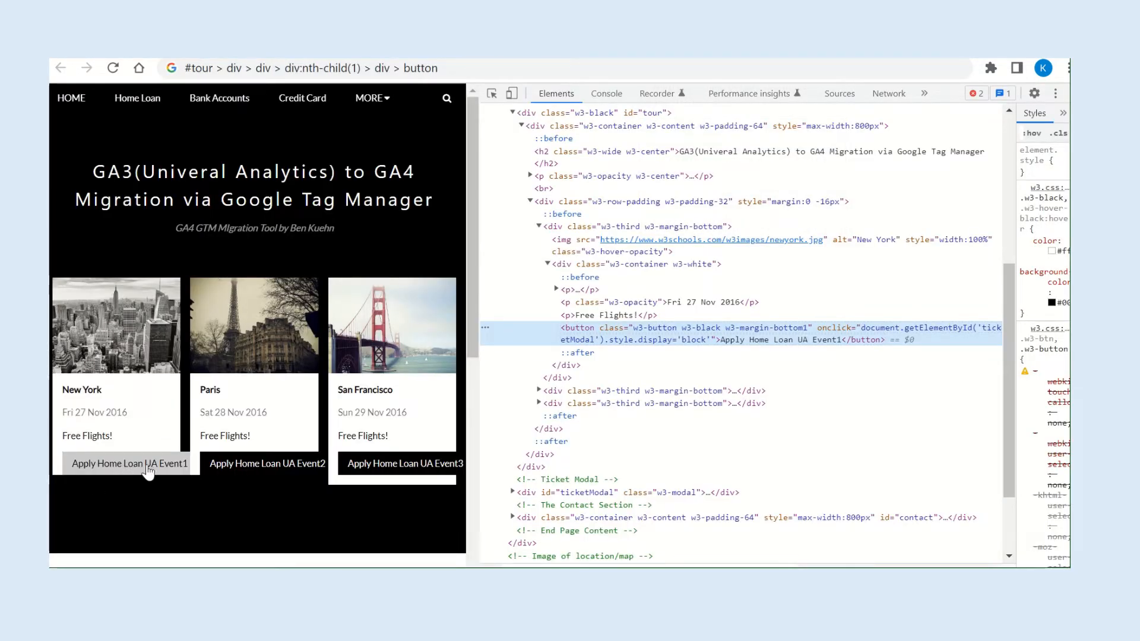
{"action": "right_click", "coordinate": [131, 469]}
{"action": "left_click", "coordinate": [178, 519]}
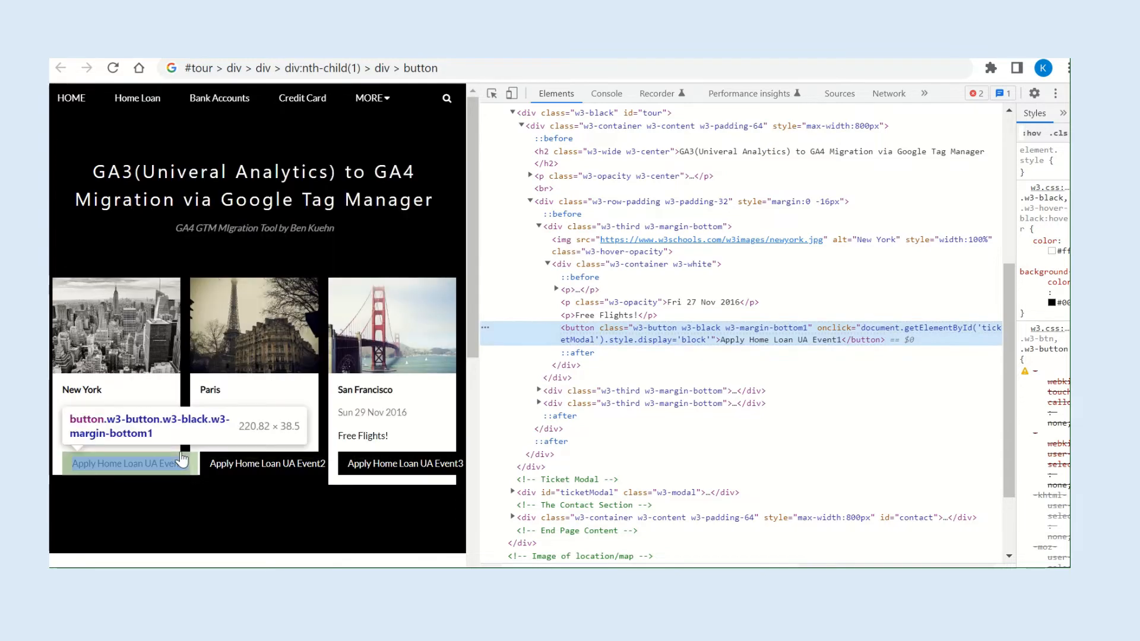
{"action": "right_click", "coordinate": [660, 334]}
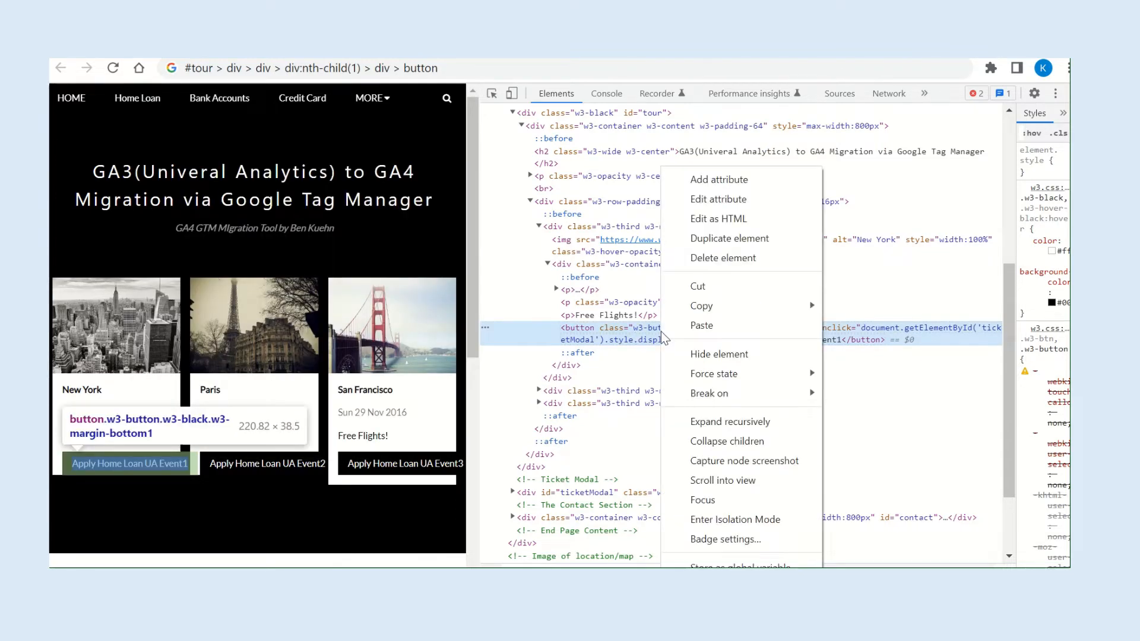
{"action": "mouse_move", "coordinate": [759, 307]}
{"action": "left_click", "coordinate": [902, 354]}
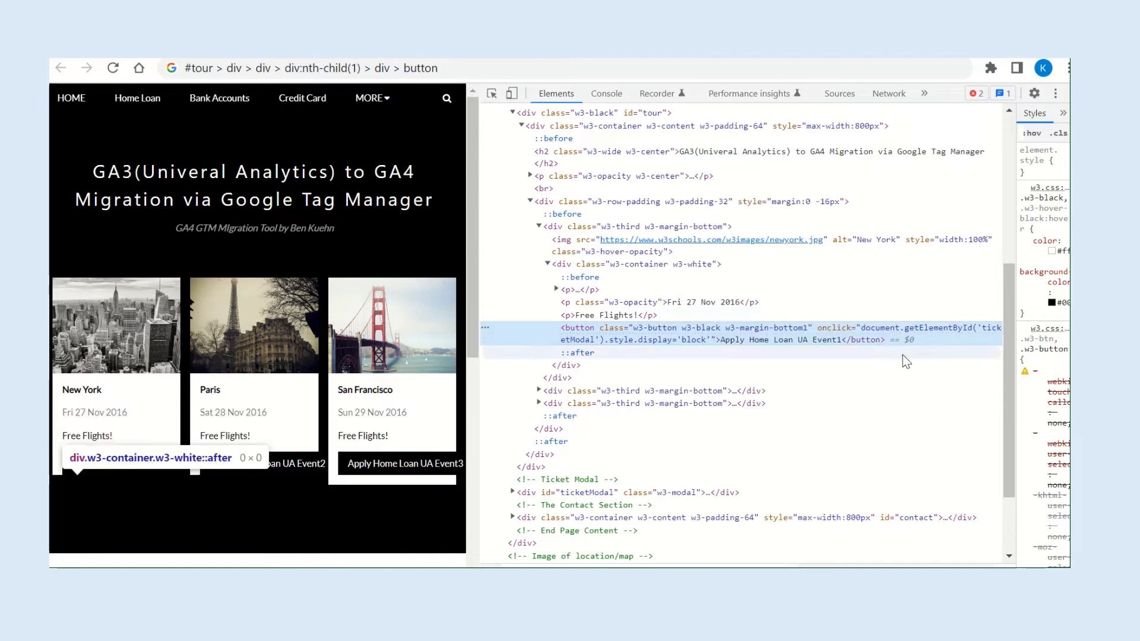
Back in Tag Manager, paste #tour > div > div > div:nth-child(1) > div > button as the condition value and save cta1 trigger.
{"action": "left_click", "coordinate": [380, 49]}
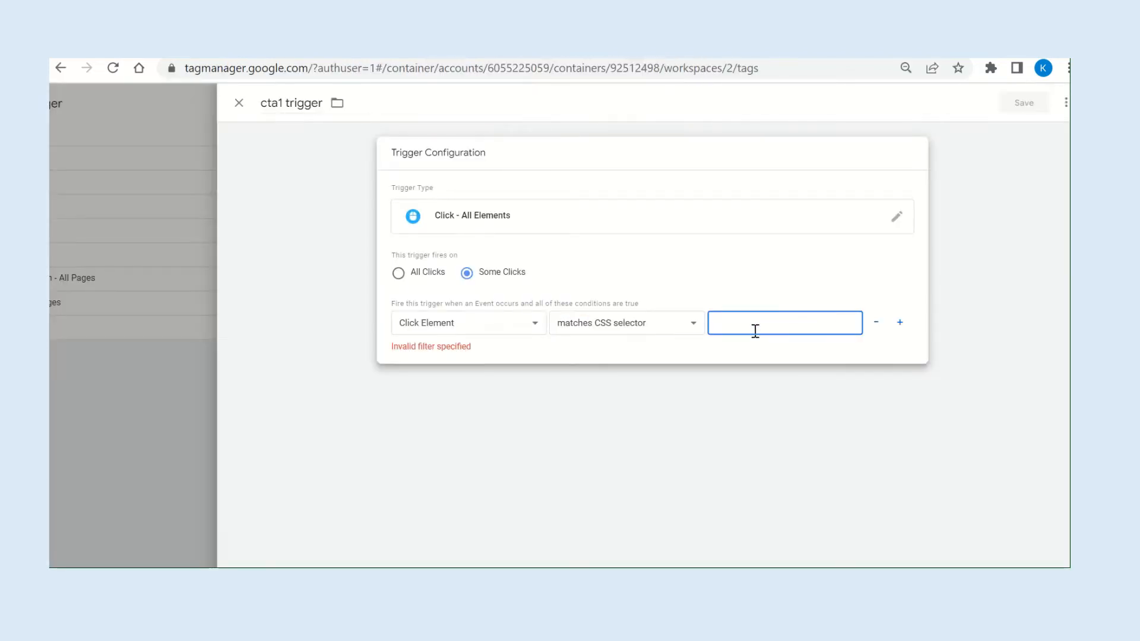
{"action": "type", "text": "#tour > div > div > div:nth-child(1) > div > button"}
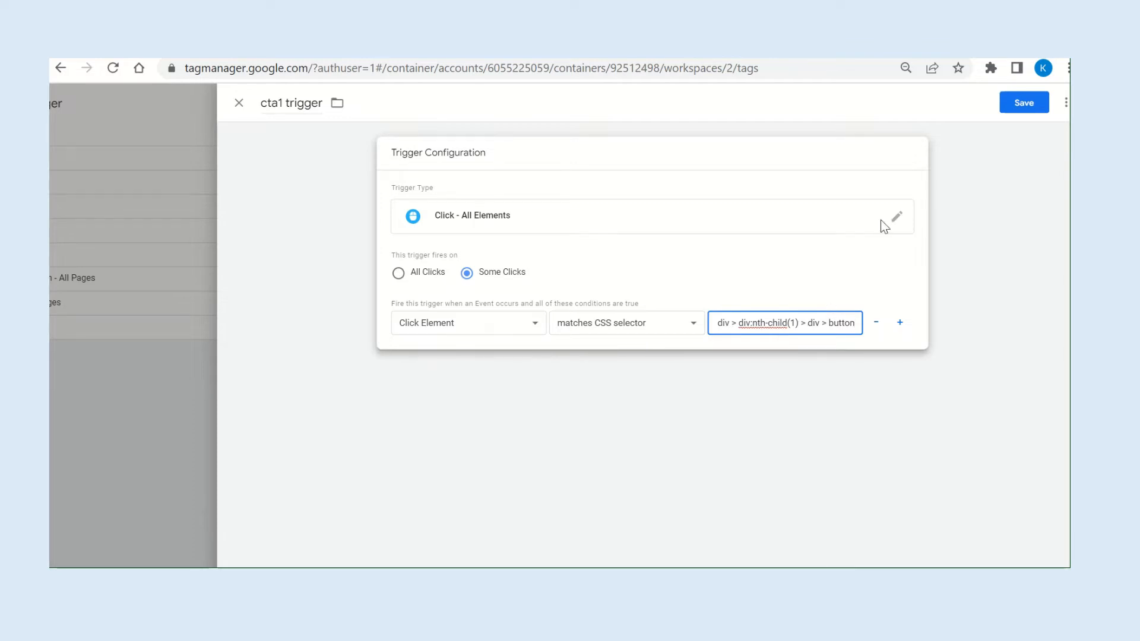
{"action": "left_click", "coordinate": [1021, 107]}
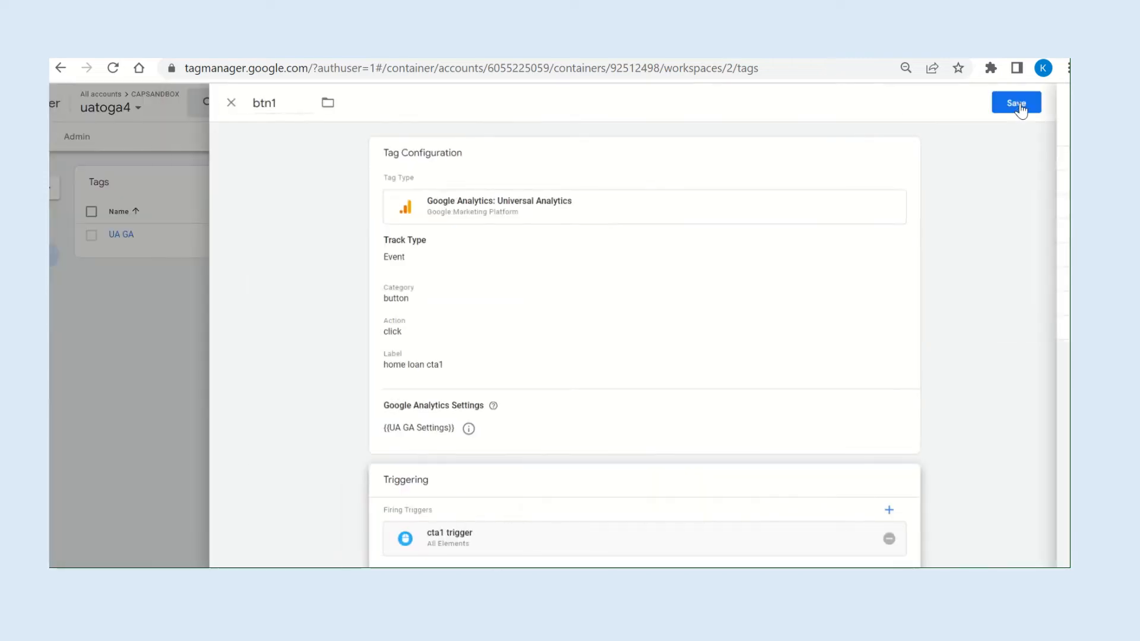
Save the btn1 tag and preview the container in Tag Assistant connected to the local demo page.
{"action": "left_click", "coordinate": [1020, 103]}
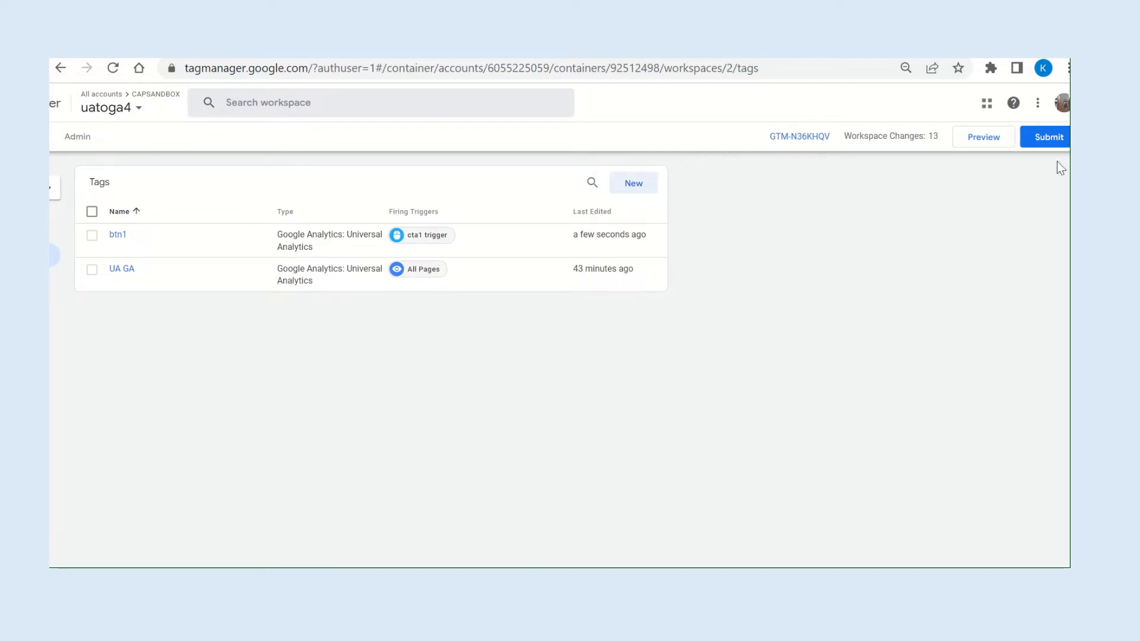
{"action": "left_click", "coordinate": [981, 137]}
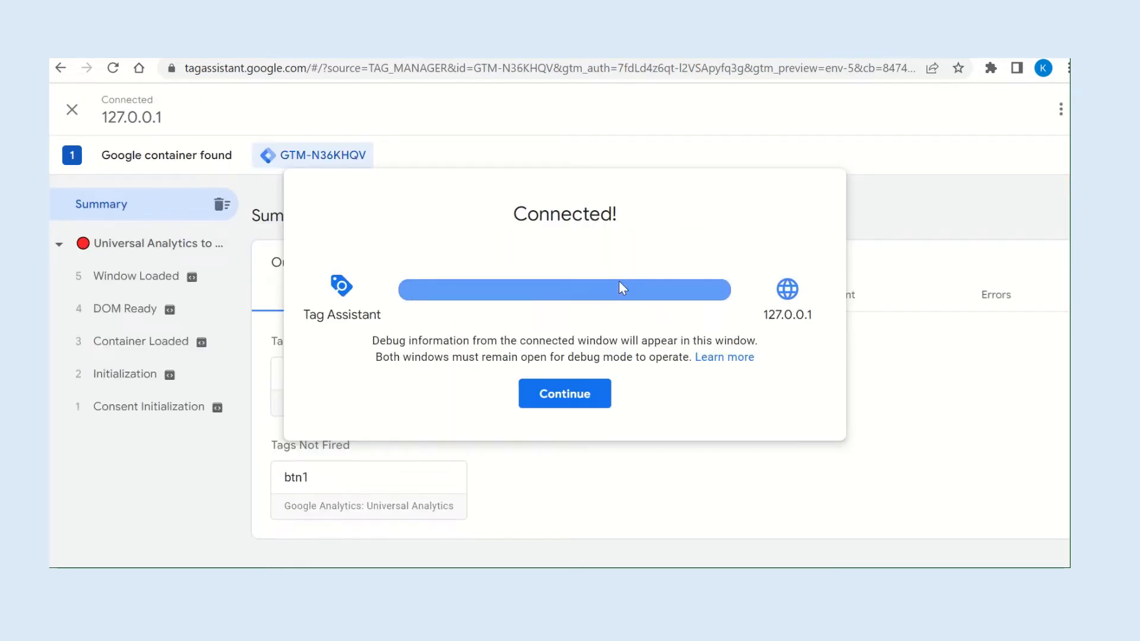
{"action": "left_click", "coordinate": [564, 395]}
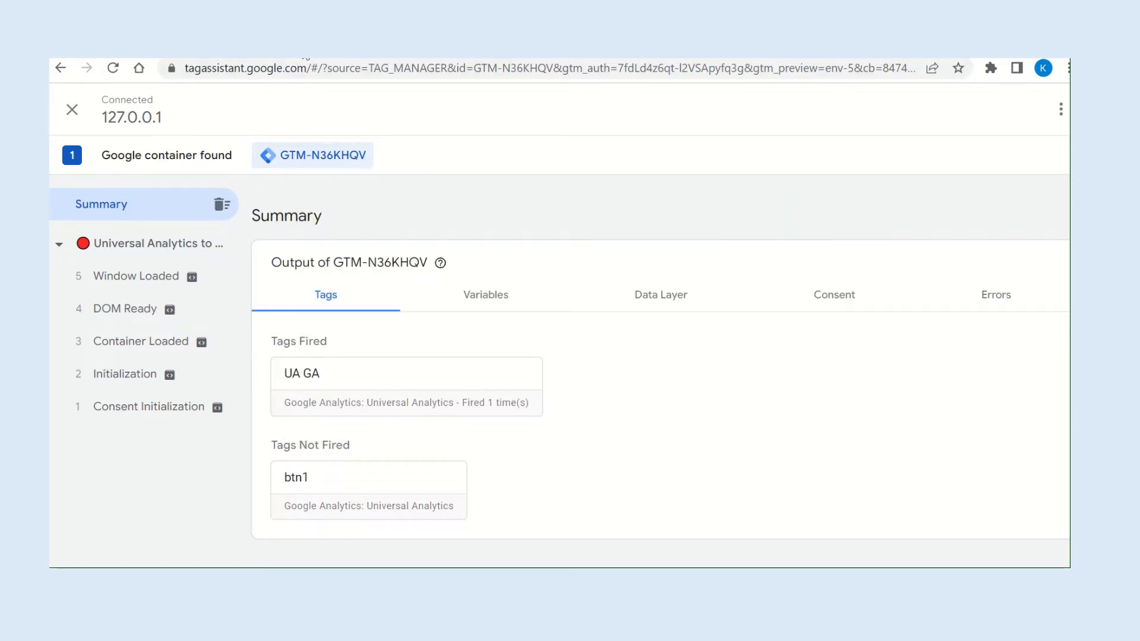
On the demo page, test the Apply Home Loan UA Event1 button and close the Tickets dialog.
{"action": "left_click", "coordinate": [321, 47]}
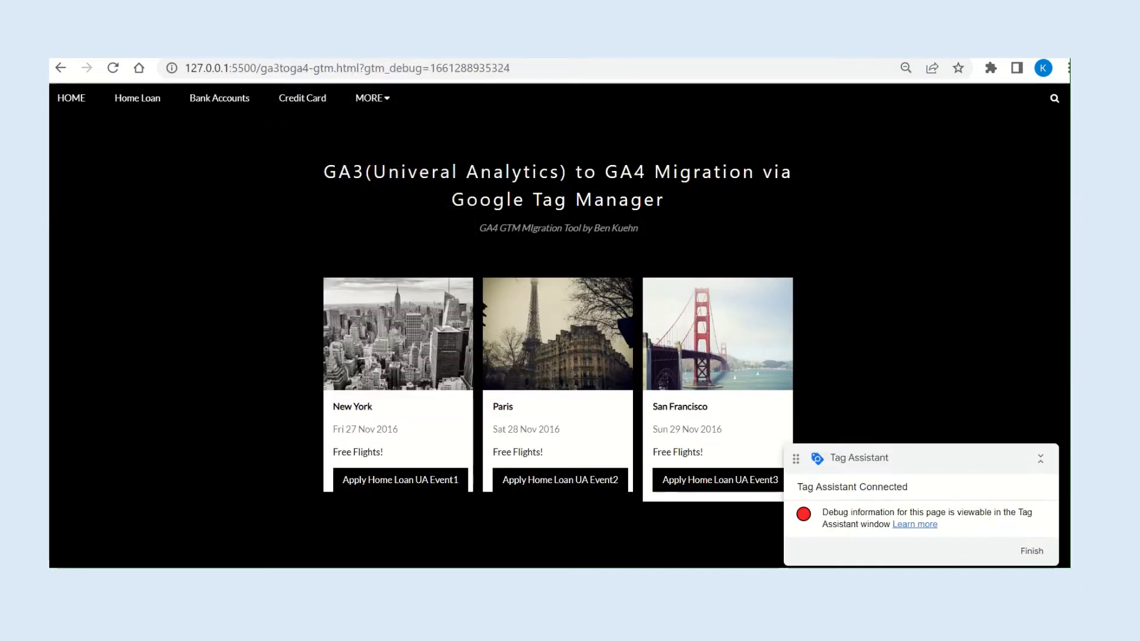
{"action": "scroll", "coordinate": [498, 334], "scroll_direction": "down", "scroll_amount": 2}
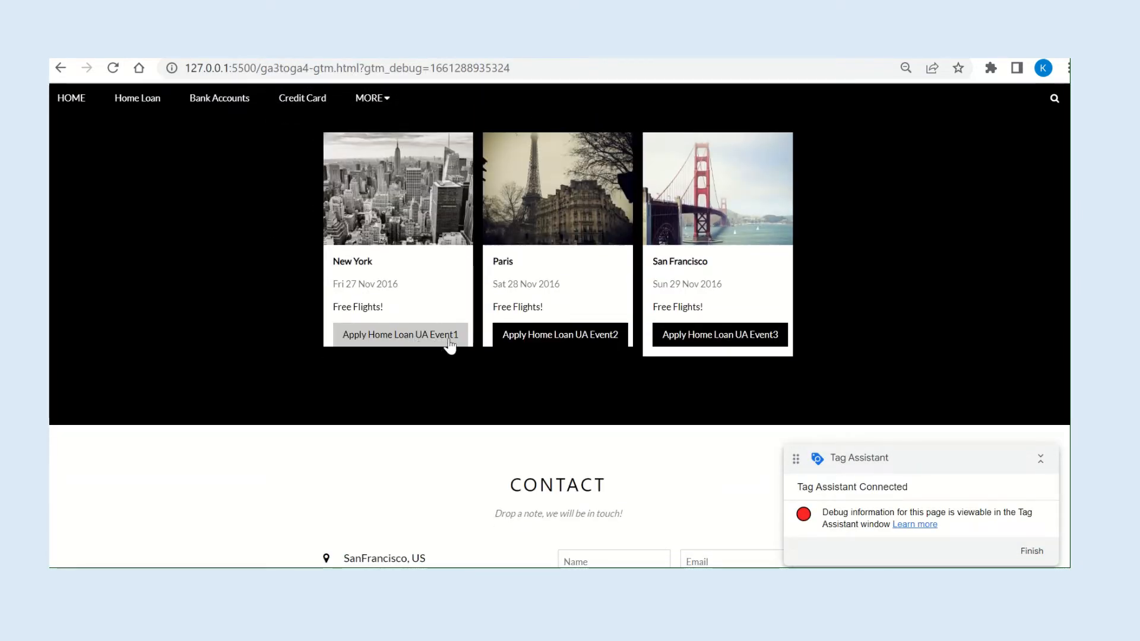
{"action": "left_click", "coordinate": [432, 342]}
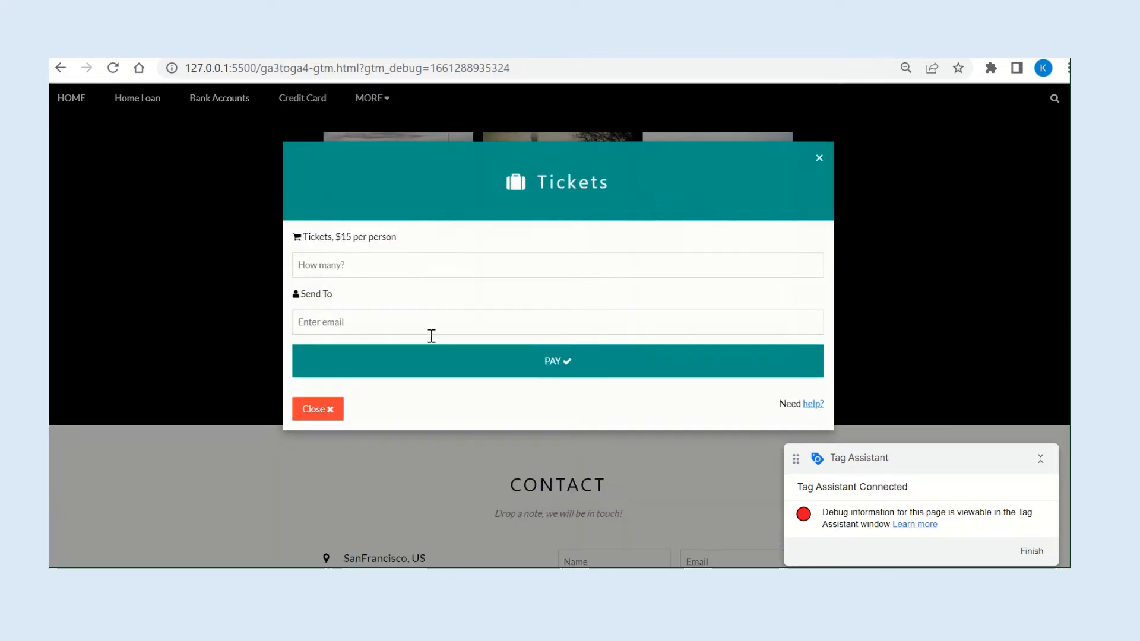
{"action": "left_click", "coordinate": [820, 161]}
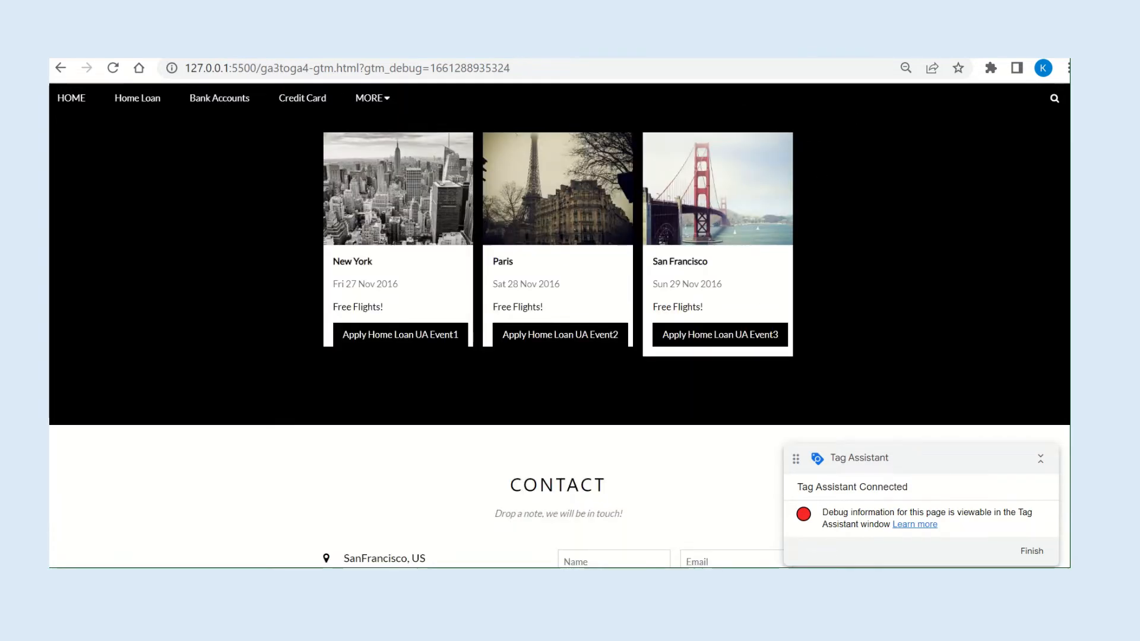
In Tag Assistant, review the btn1 tag's properties, firing message and cta1 trigger filters, and close its details.
{"action": "left_click", "coordinate": [267, 49]}
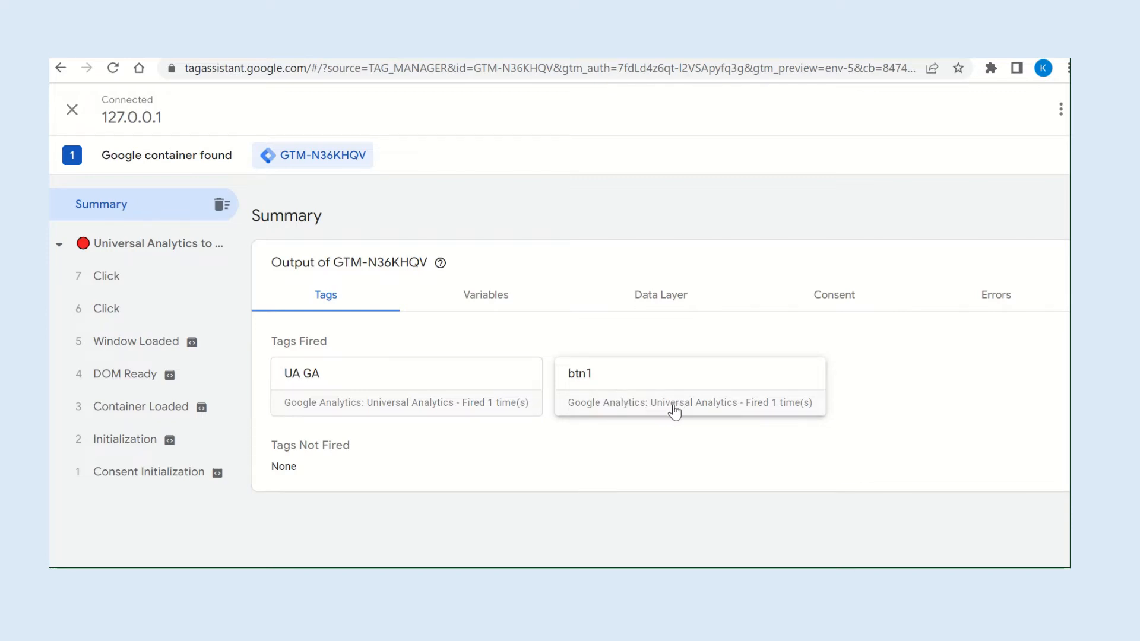
{"action": "left_click", "coordinate": [719, 408]}
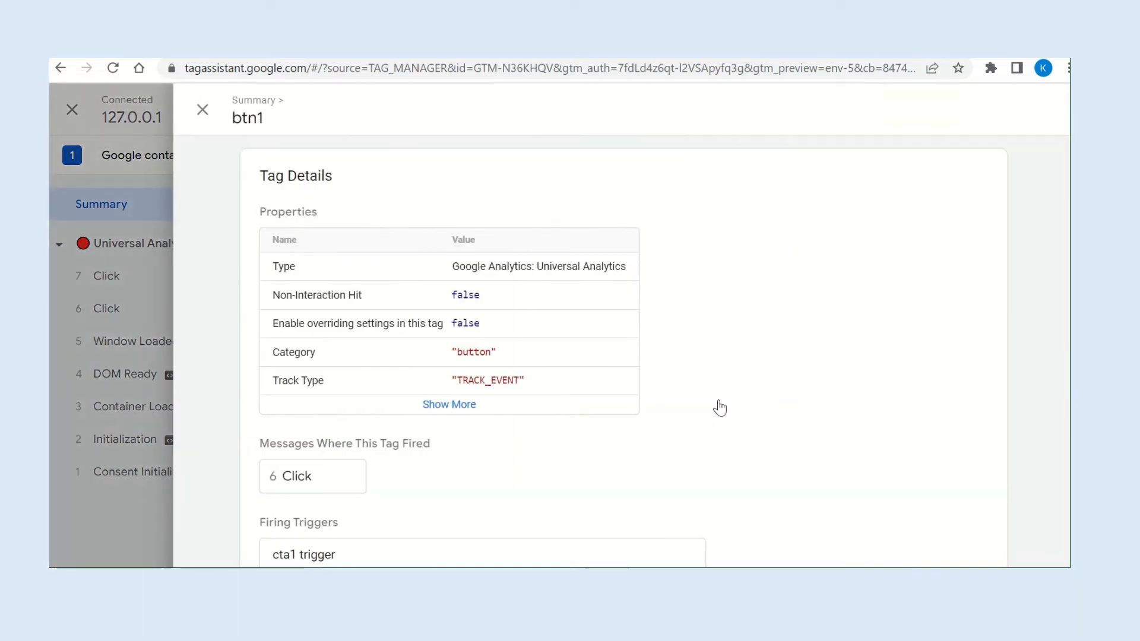
{"action": "scroll", "coordinate": [667, 392], "scroll_direction": "down", "scroll_amount": 3}
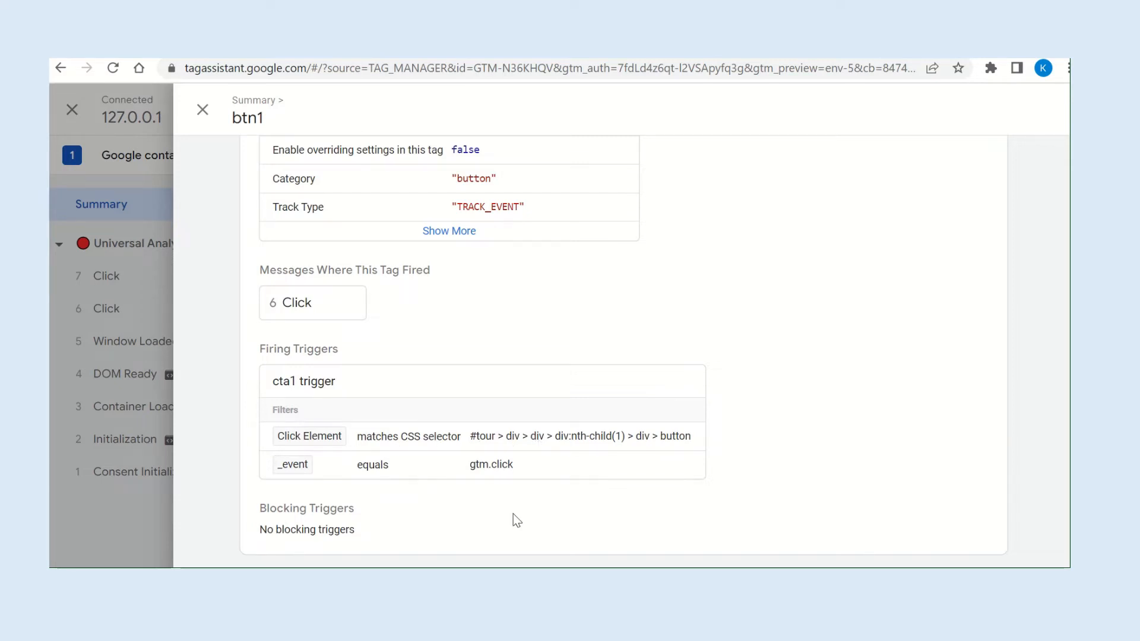
{"action": "scroll", "coordinate": [513, 514], "scroll_direction": "up", "scroll_amount": 1}
{"action": "scroll", "coordinate": [513, 514], "scroll_direction": "up", "scroll_amount": 3}
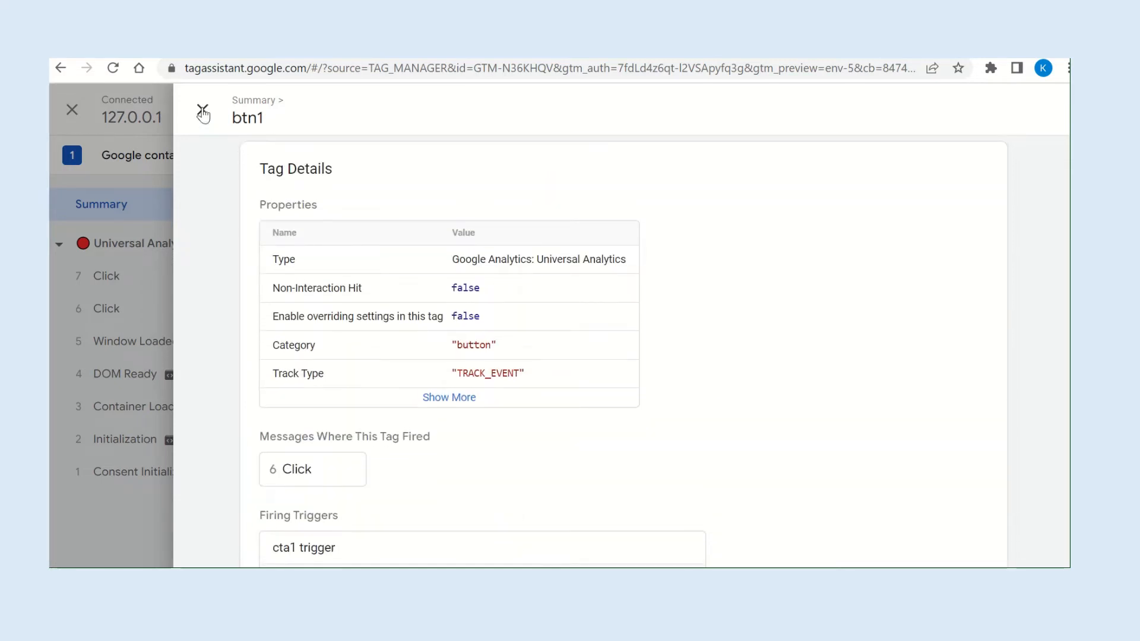
{"action": "left_click", "coordinate": [203, 110]}
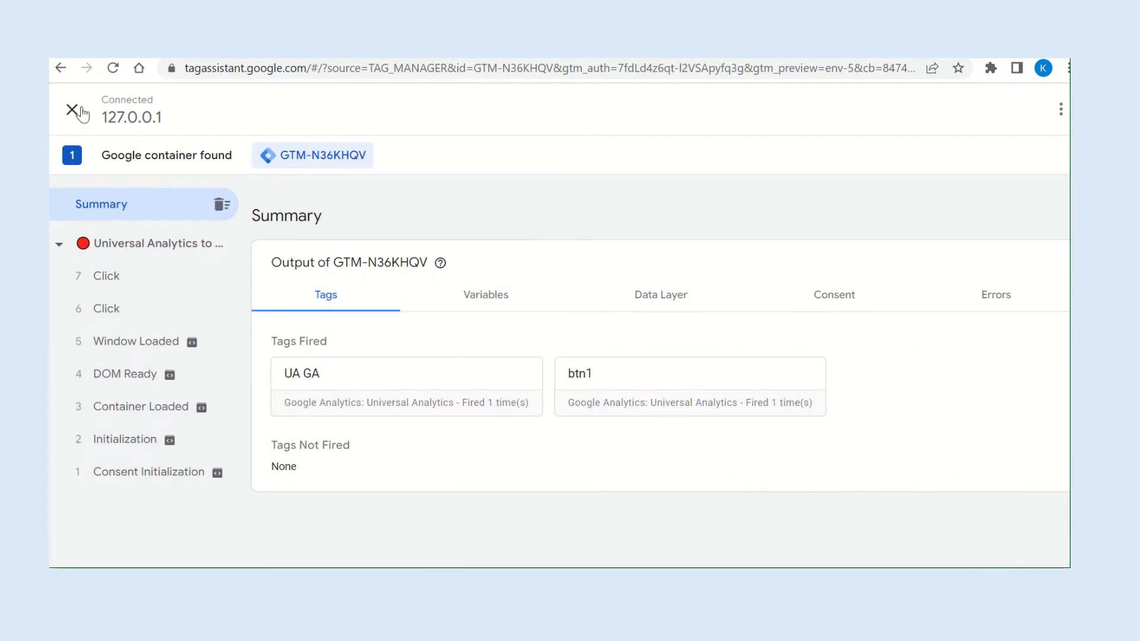
Stop the Tag Assistant debugging session and return to the container's tag list in Tag Manager.
{"action": "left_click", "coordinate": [72, 110]}
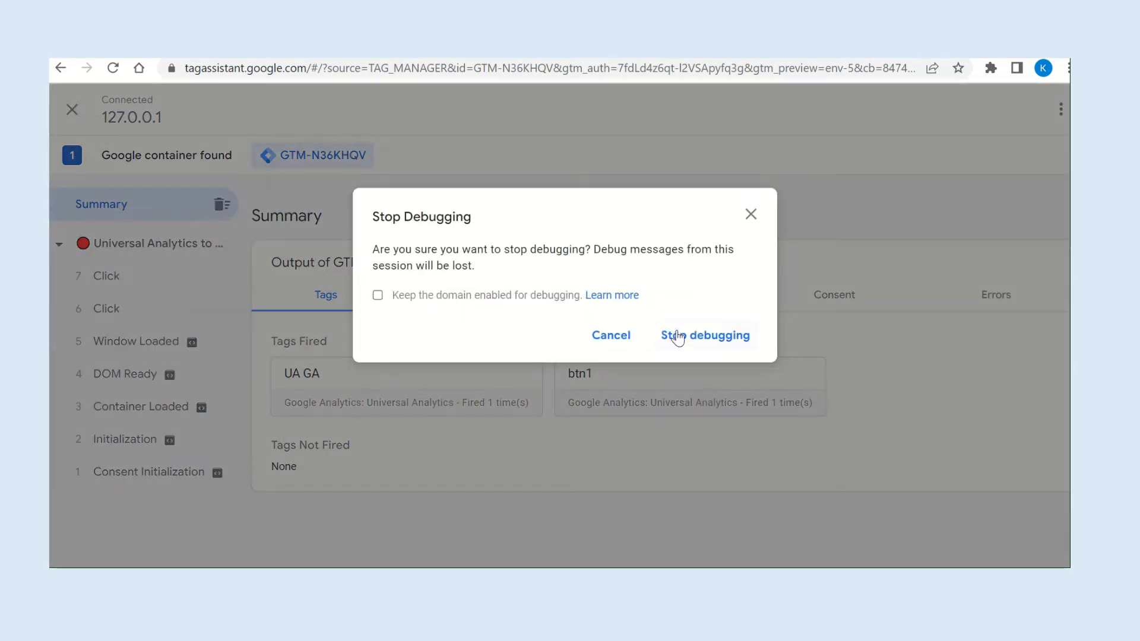
{"action": "left_click", "coordinate": [680, 332]}
{"action": "left_click", "coordinate": [192, 51]}
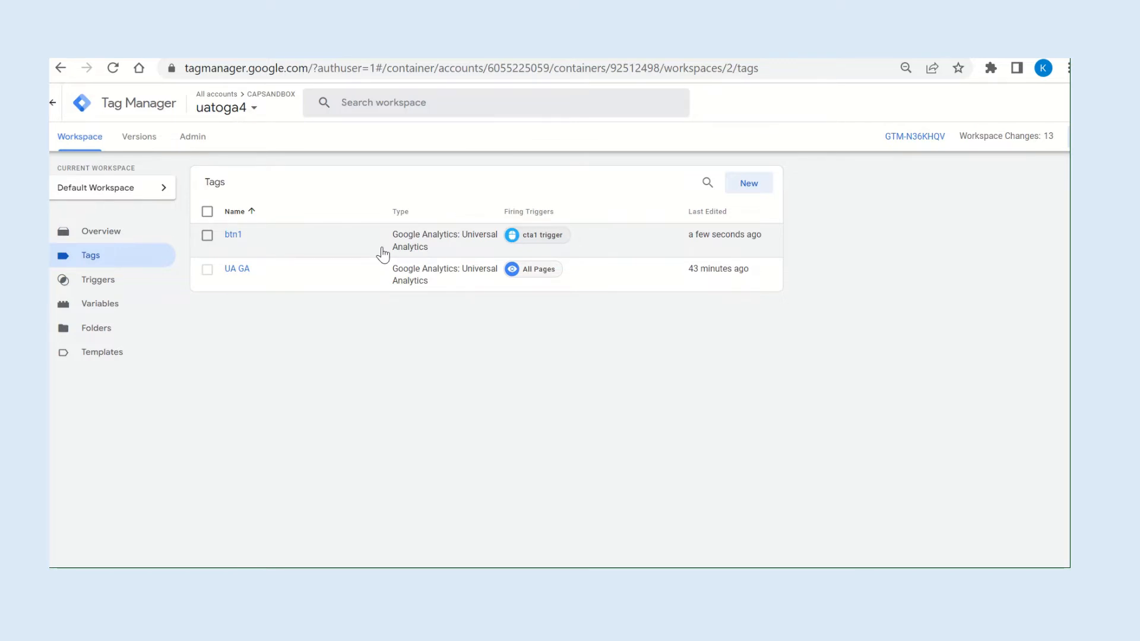
Submit the workspace changes and publish them to Live as a version named "ua ga", closing the version summary.
{"action": "scroll", "coordinate": [383, 255], "scroll_direction": "right", "scroll_amount": 3}
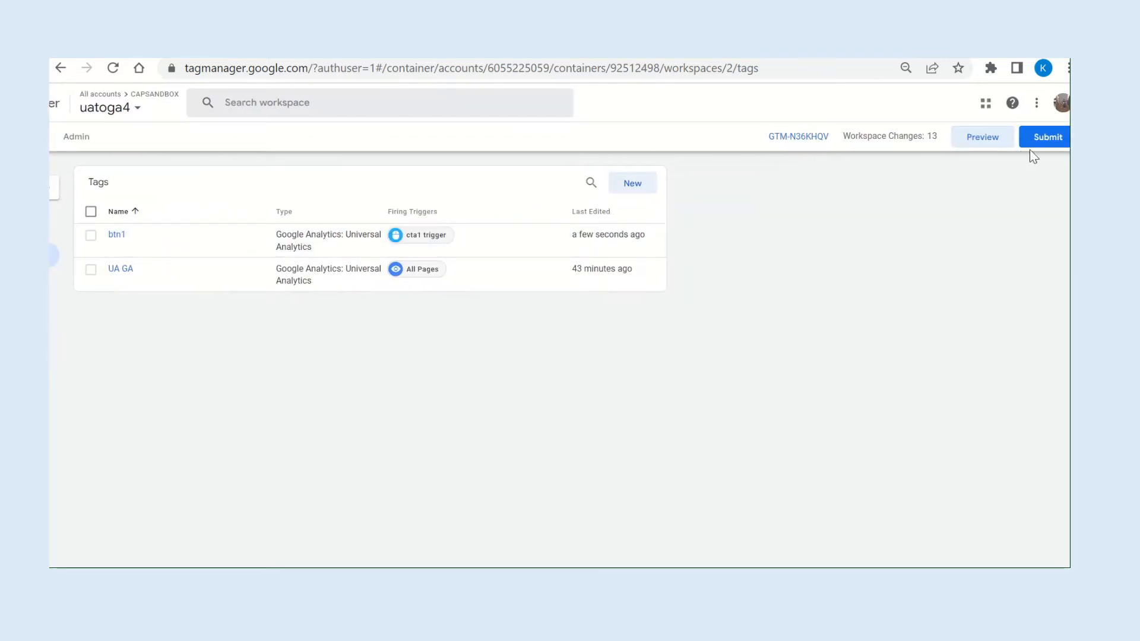
{"action": "left_click", "coordinate": [1048, 141]}
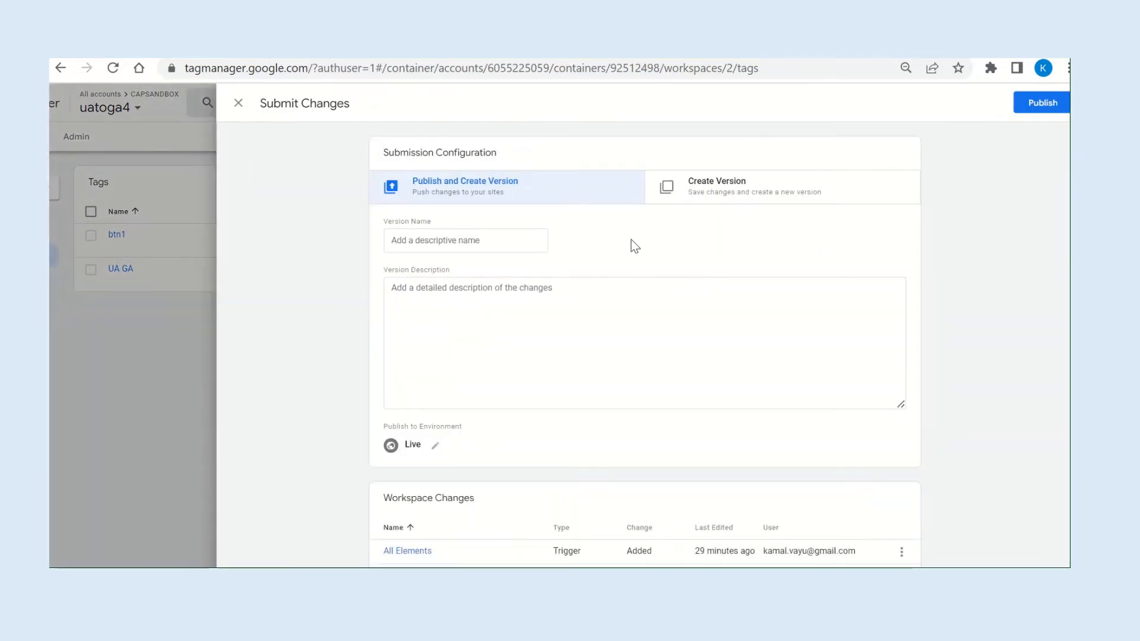
{"action": "left_click", "coordinate": [517, 238]}
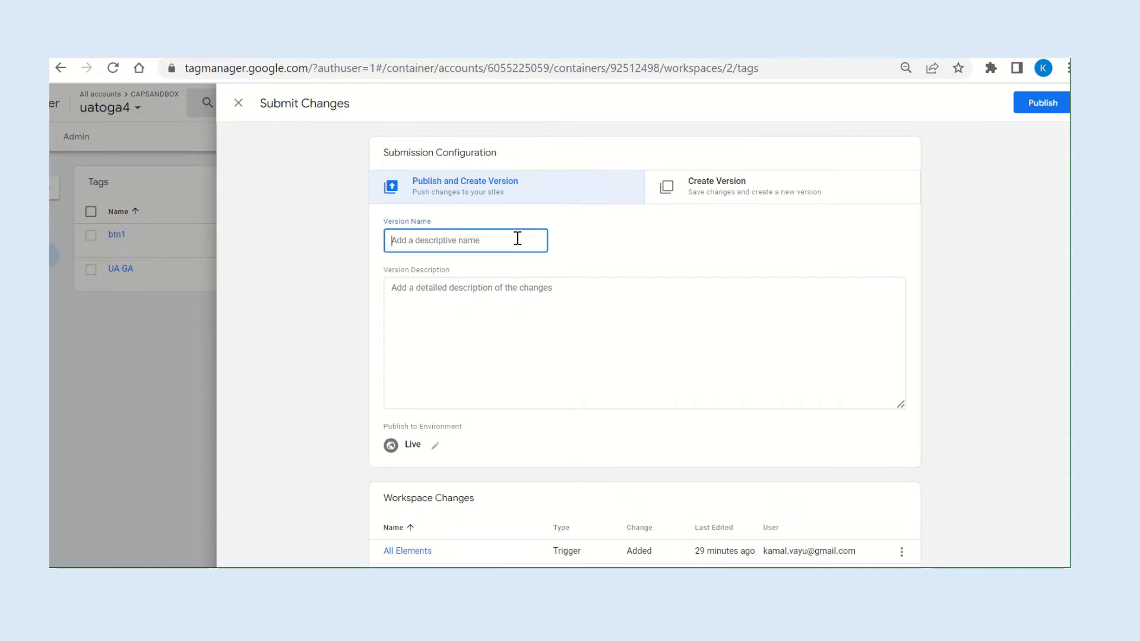
{"action": "type", "text": "ua ga4"}
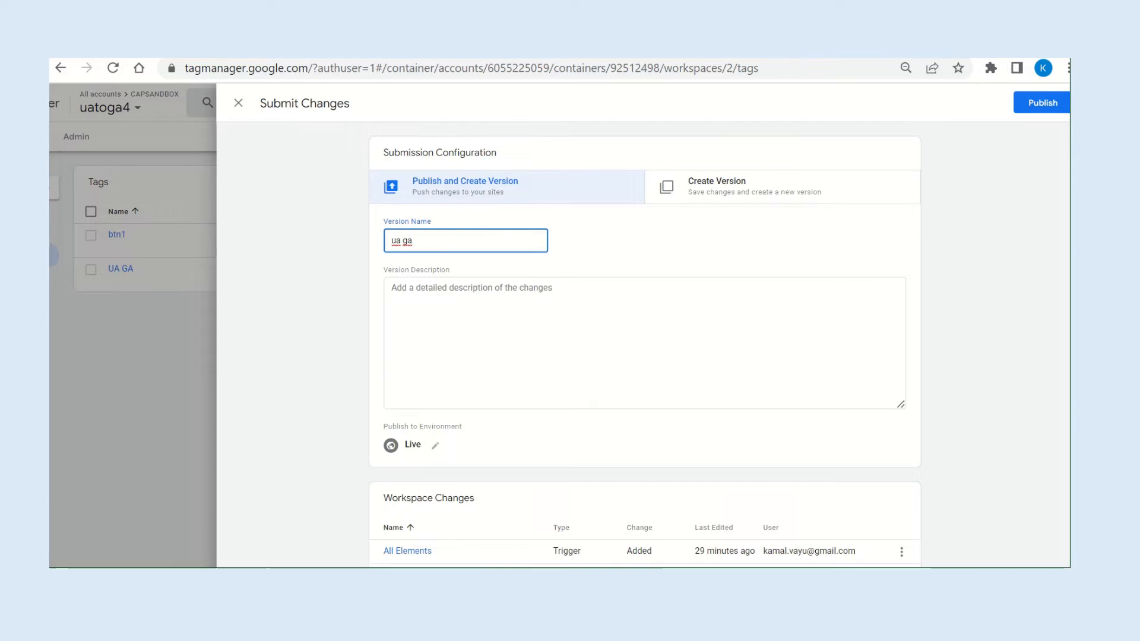
{"action": "left_click", "coordinate": [1040, 105]}
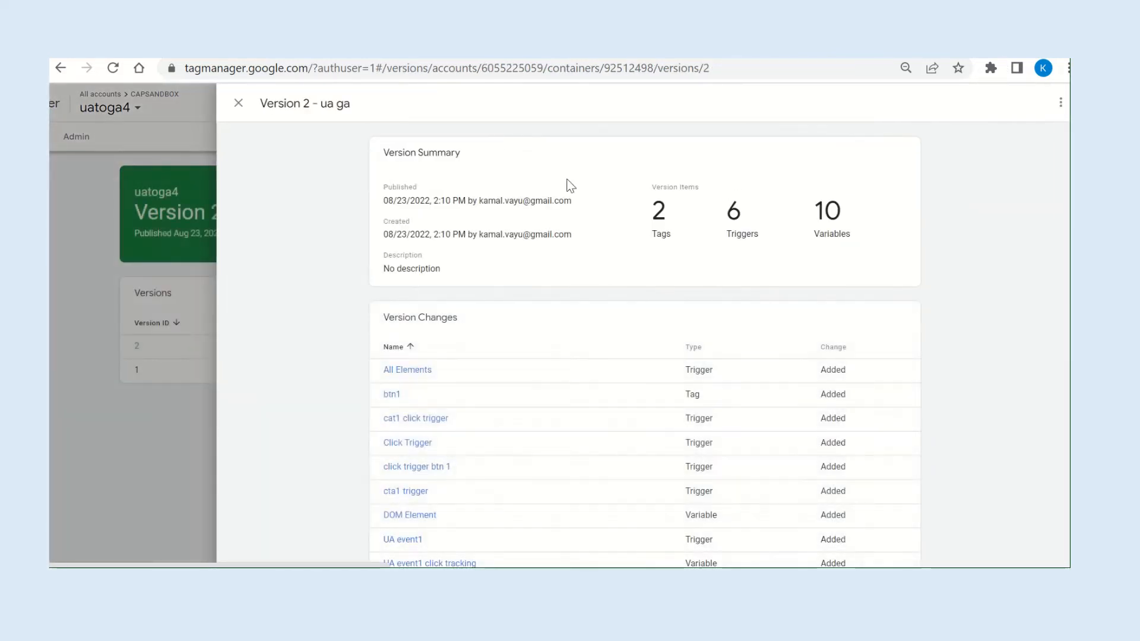
{"action": "left_click", "coordinate": [238, 105]}
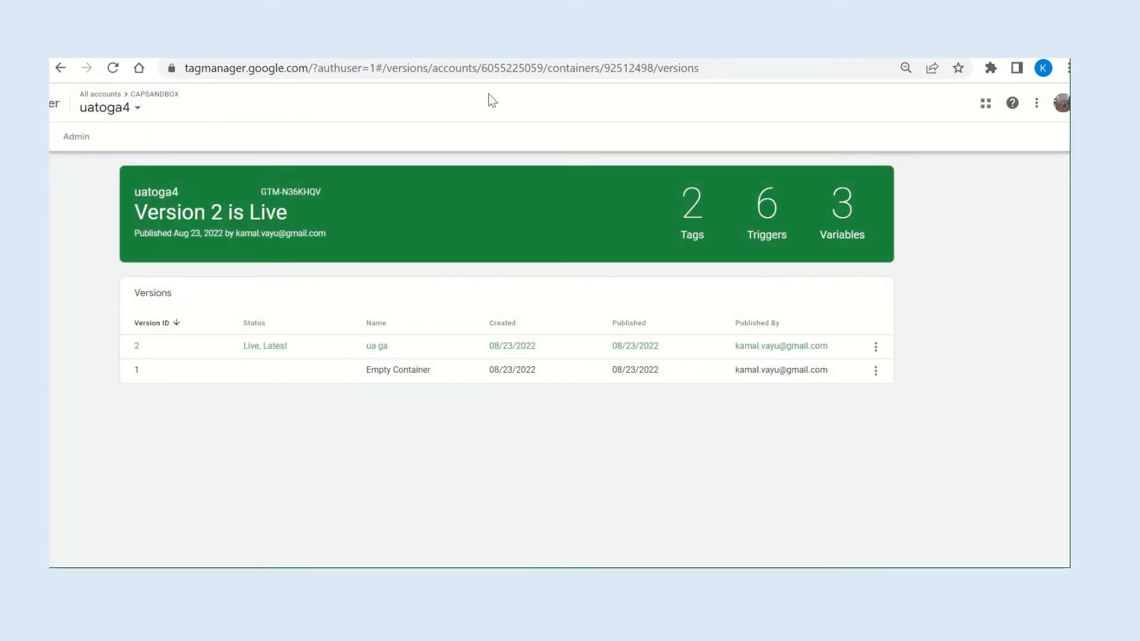
In Google Analytics, create a new GA4 property from the cpsandbox Universal Analytics property with the GA4 Setup Assistant and open it.
{"action": "mouse_move", "coordinate": [486, 58]}
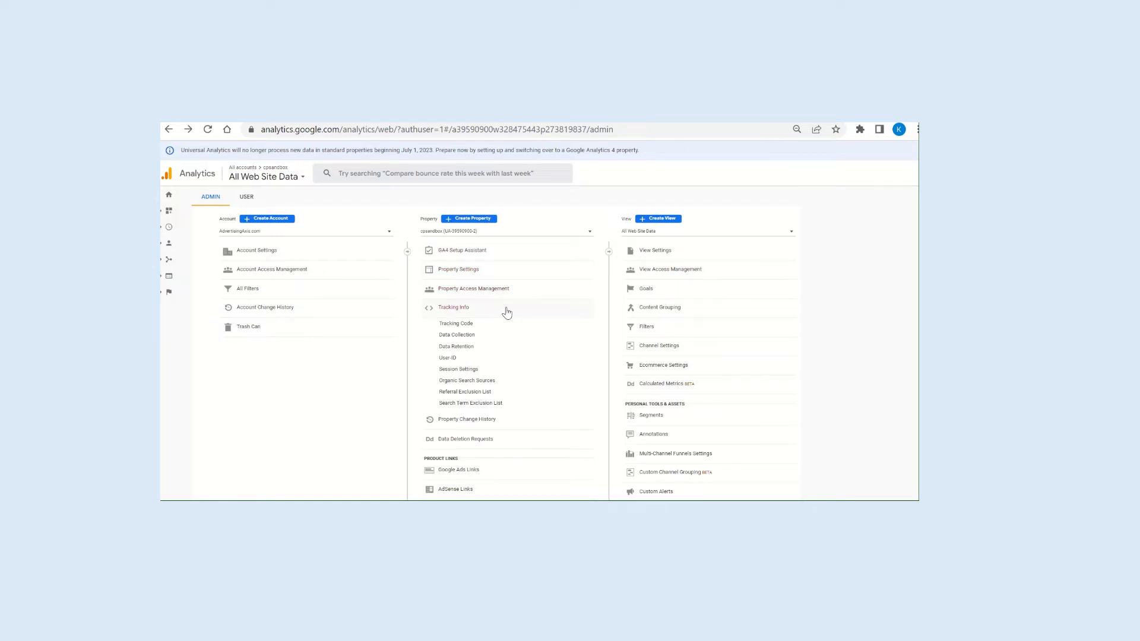
{"action": "left_click", "coordinate": [476, 252]}
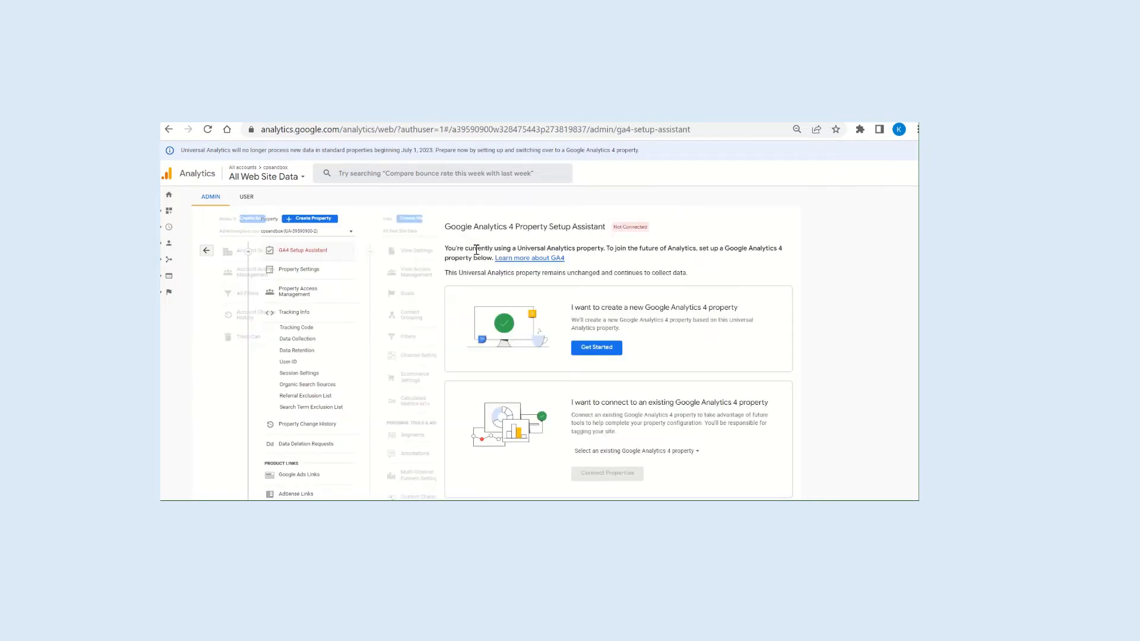
{"action": "left_click", "coordinate": [474, 330]}
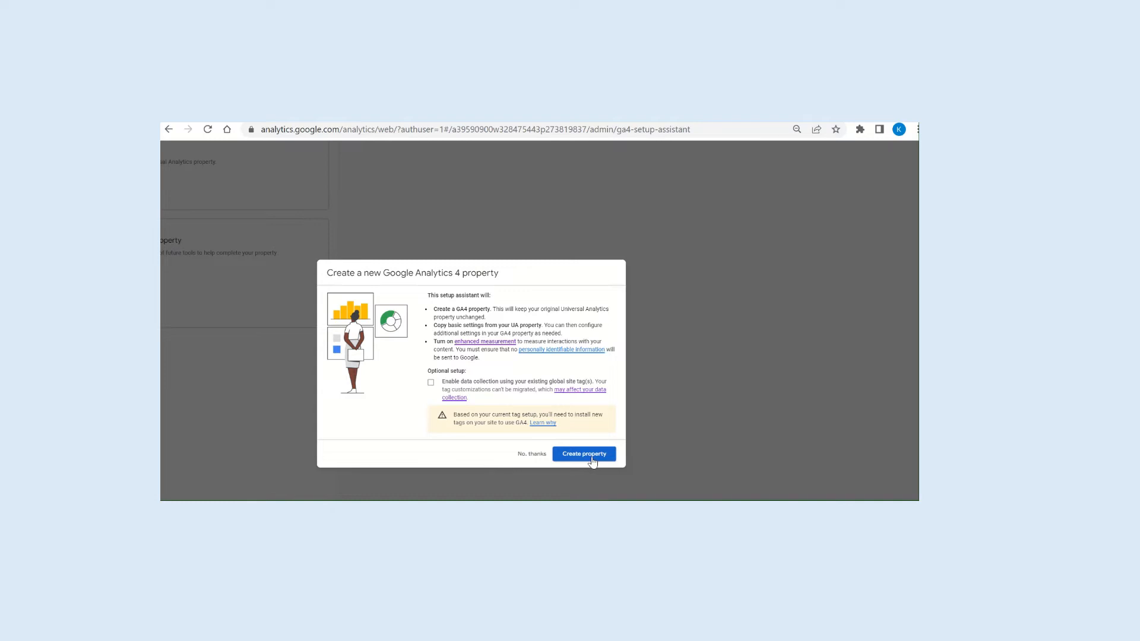
{"action": "left_click", "coordinate": [593, 460]}
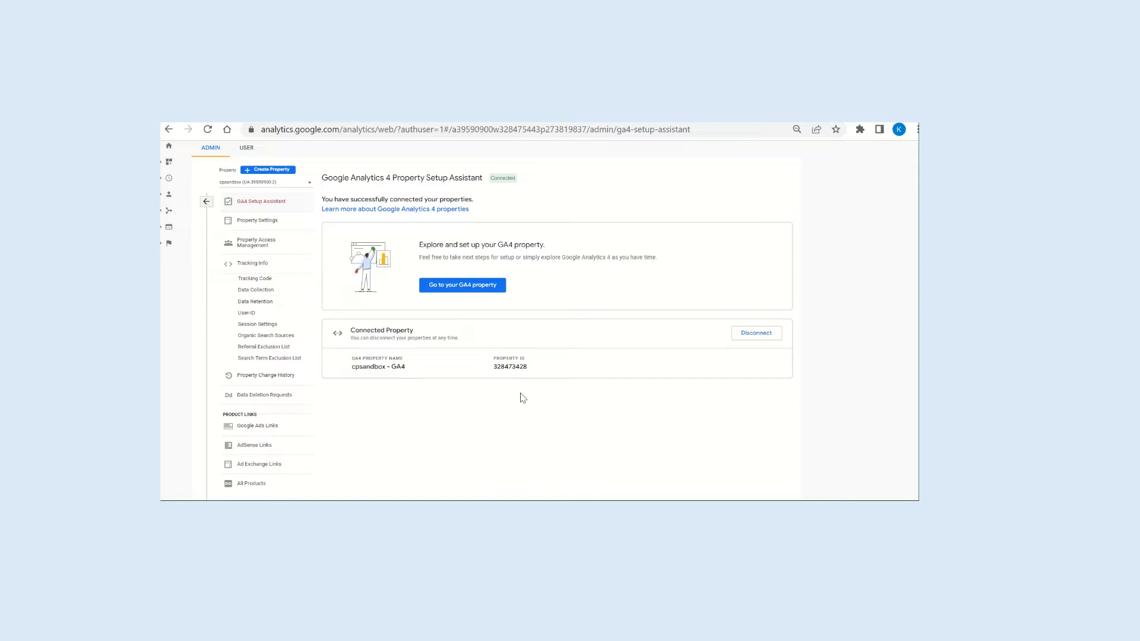
{"action": "scroll", "coordinate": [523, 398], "scroll_direction": "up", "scroll_amount": 1}
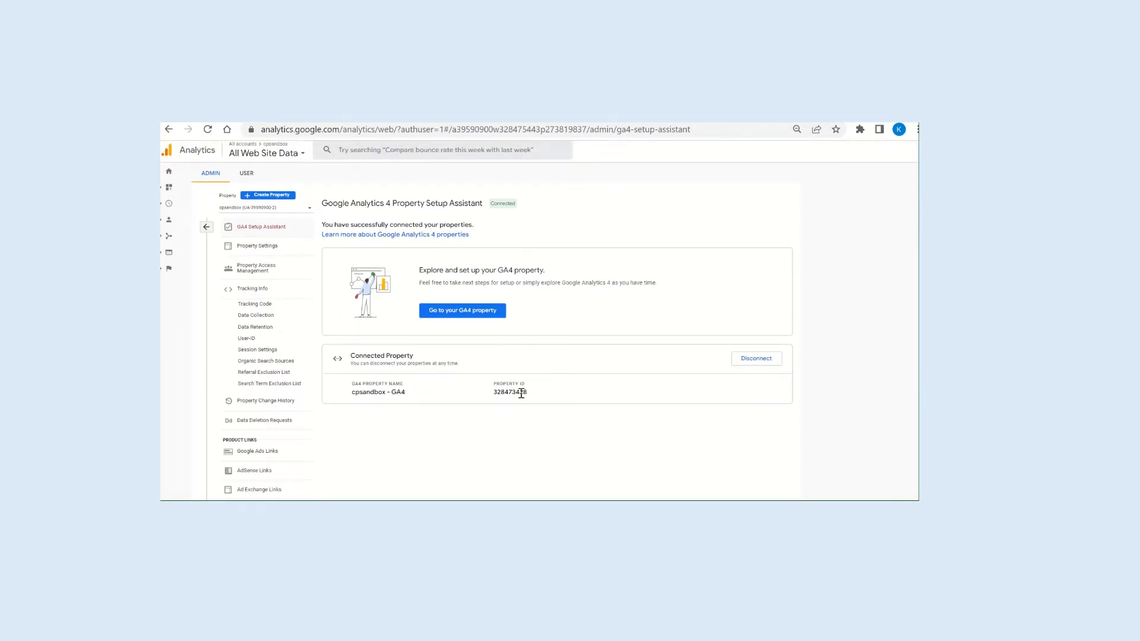
{"action": "left_click", "coordinate": [456, 314]}
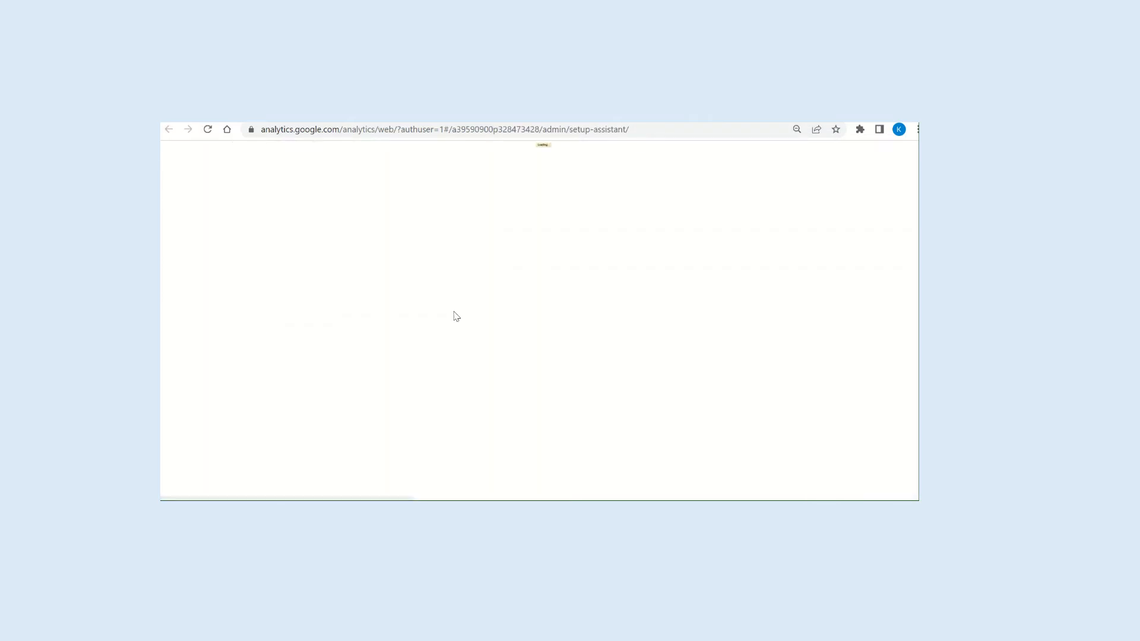
Review the new GA4 property's Setup Assistant sections for data collection, property settings, Google Ads and advanced setup.
{"action": "scroll", "coordinate": [455, 317], "scroll_direction": "up", "scroll_amount": 5}
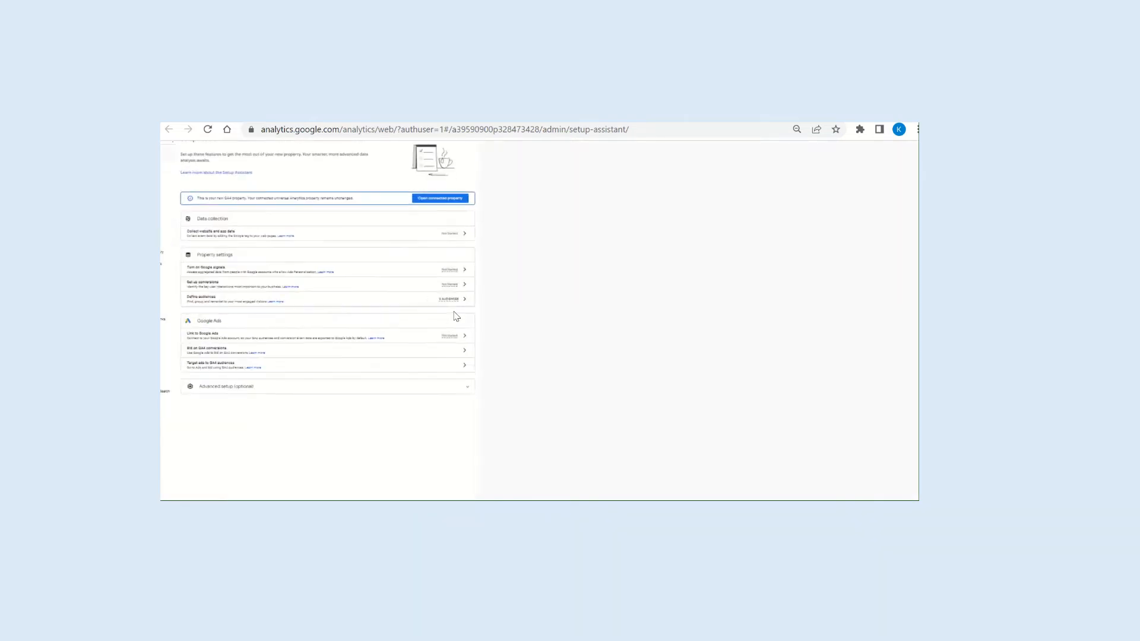
{"action": "scroll", "coordinate": [455, 316], "scroll_direction": "left", "scroll_amount": 4}
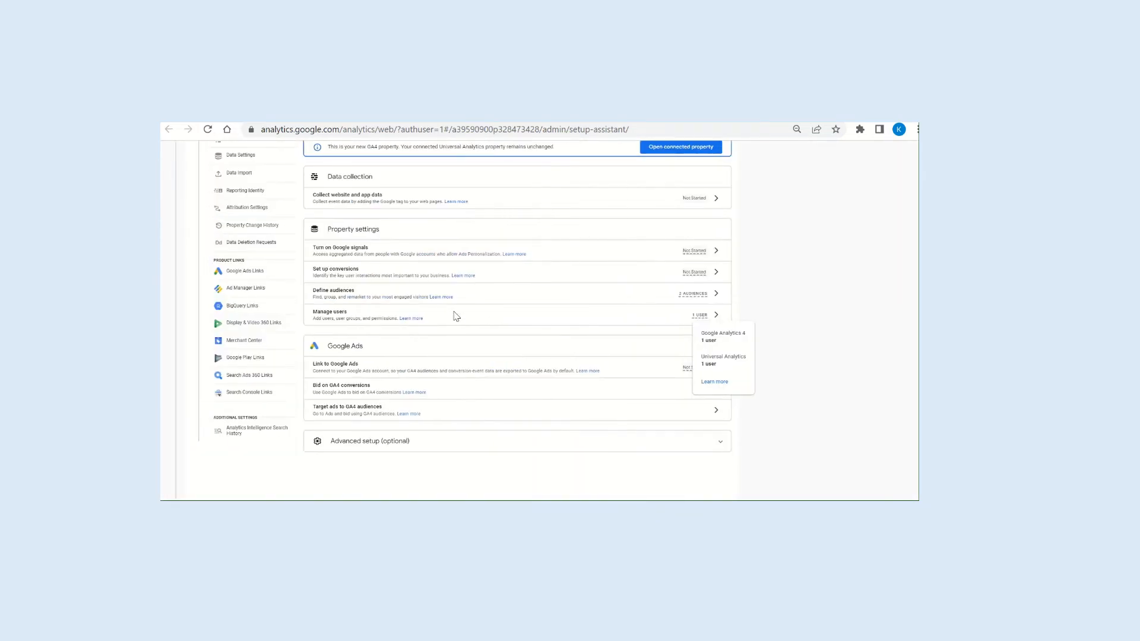
{"action": "scroll", "coordinate": [454, 317], "scroll_direction": "up", "scroll_amount": 2}
{"action": "scroll", "coordinate": [456, 316], "scroll_direction": "up", "scroll_amount": 1}
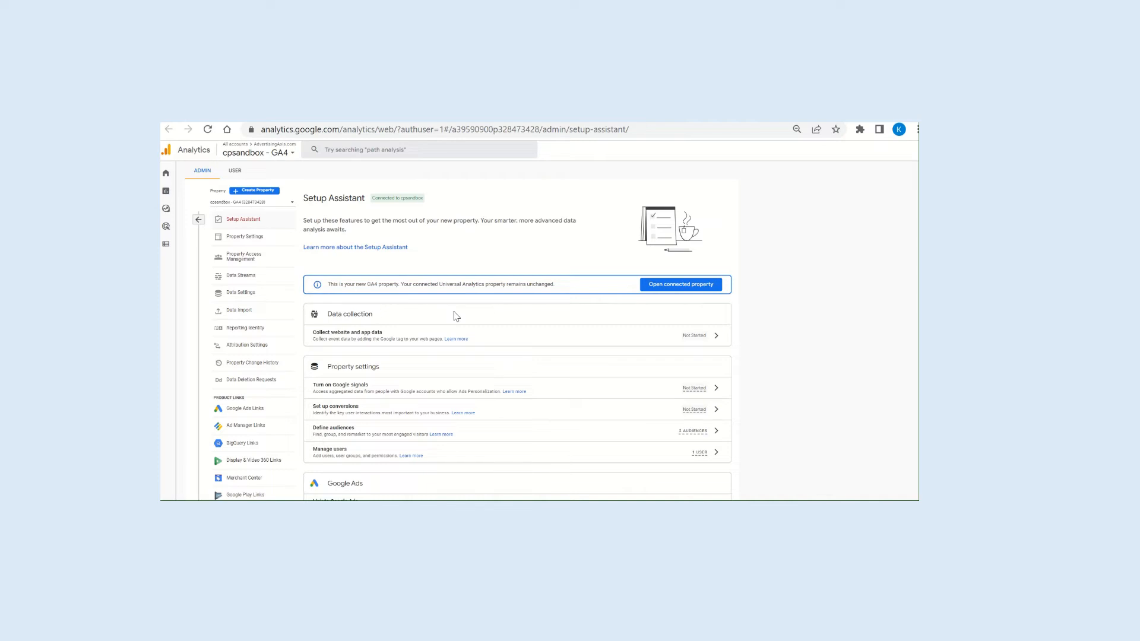
{"action": "scroll", "coordinate": [456, 316], "scroll_direction": "down", "scroll_amount": 3}
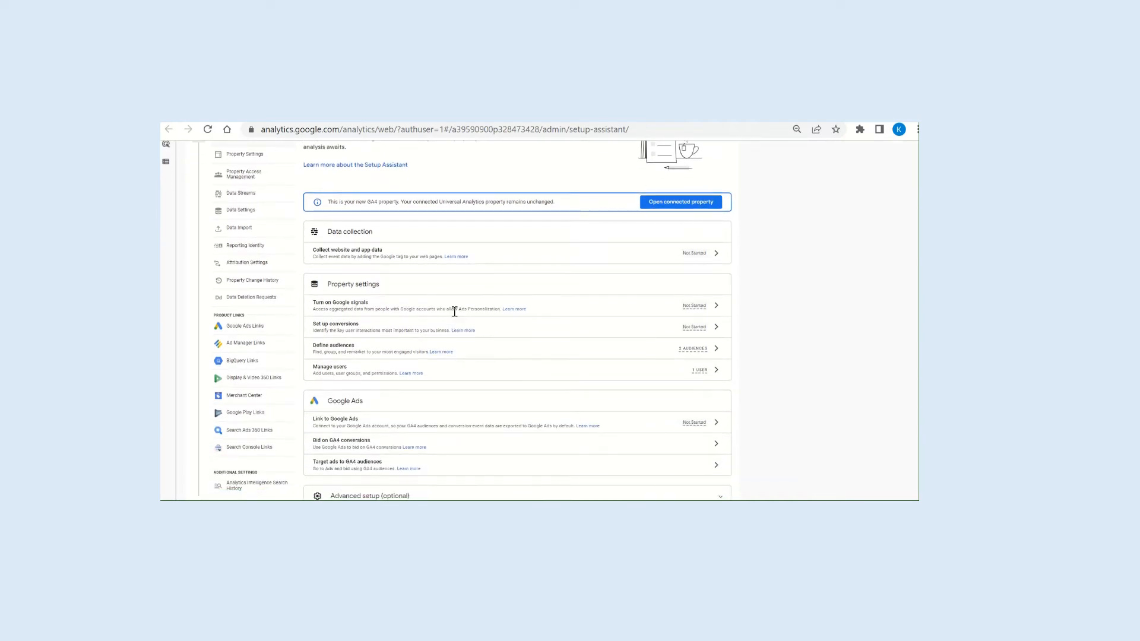
{"action": "scroll", "coordinate": [454, 311], "scroll_direction": "up", "scroll_amount": 1}
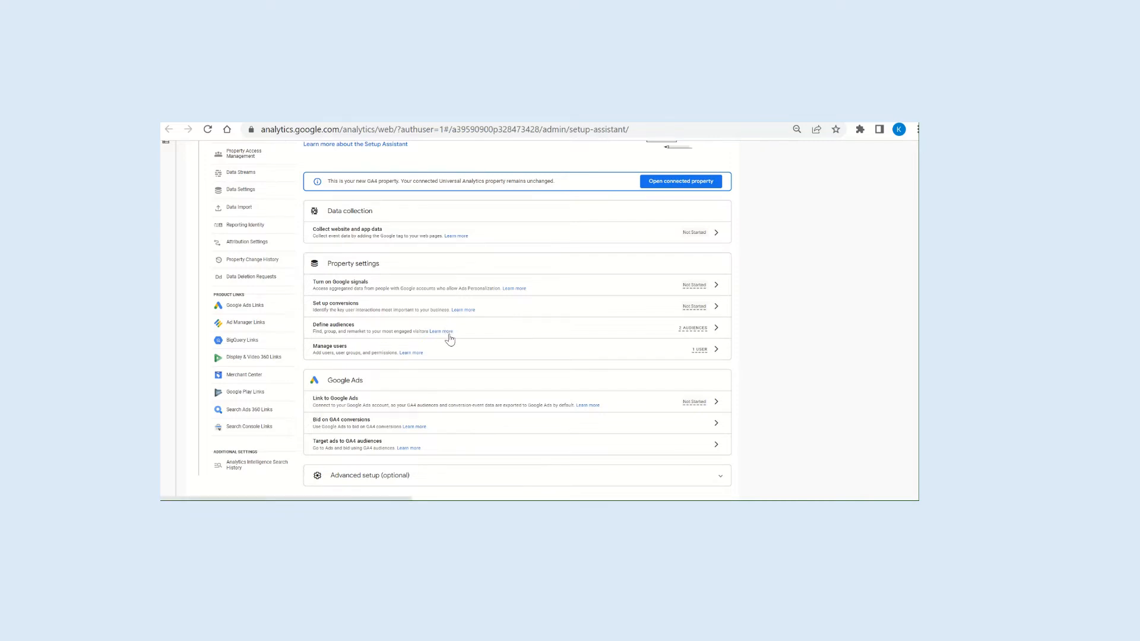
{"action": "scroll", "coordinate": [450, 334], "scroll_direction": "down", "scroll_amount": 1}
{"action": "scroll", "coordinate": [451, 336], "scroll_direction": "up", "scroll_amount": 1}
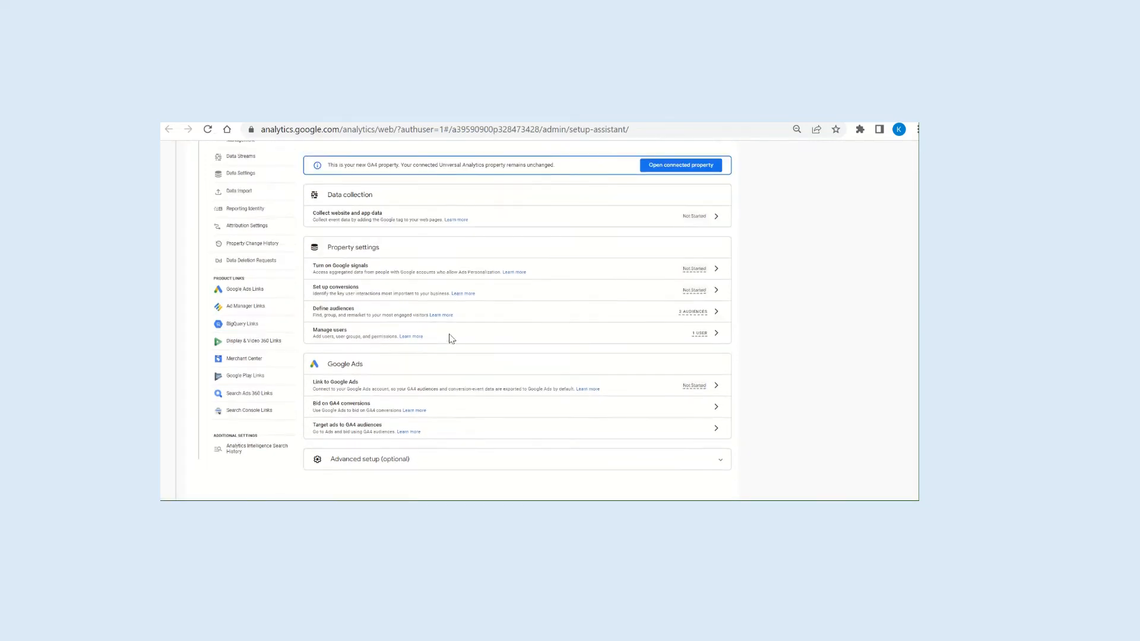
{"action": "scroll", "coordinate": [451, 336], "scroll_direction": "down", "scroll_amount": 2}
{"action": "left_click", "coordinate": [414, 376]}
{"action": "scroll", "coordinate": [414, 375], "scroll_direction": "up", "scroll_amount": 3}
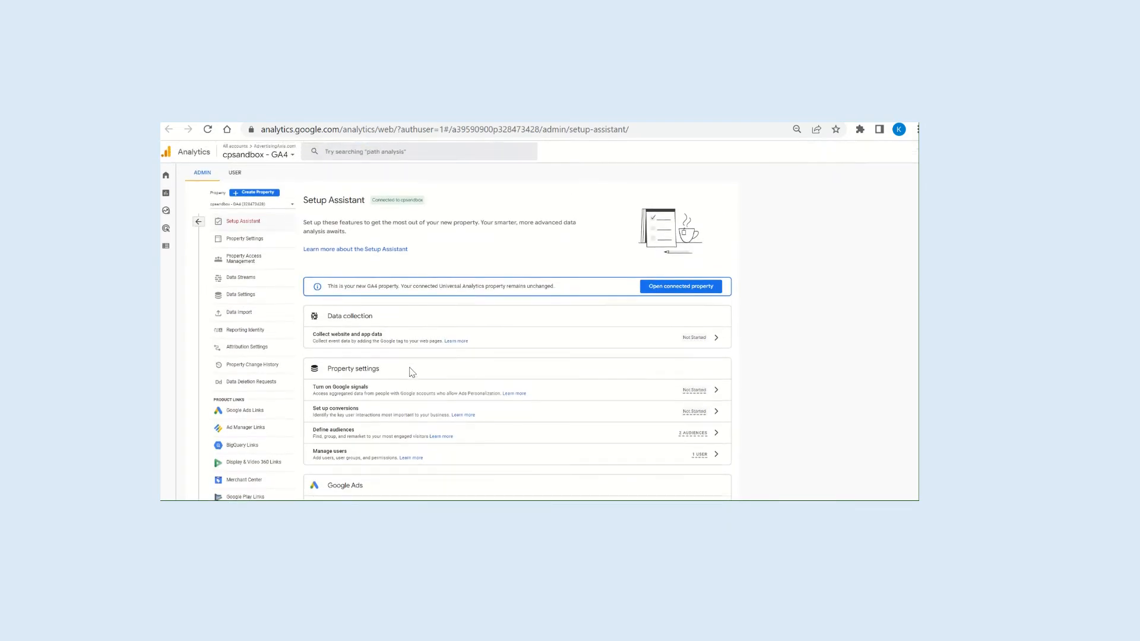
Open the cpsandbox - GA4 web data stream and expand its full list of enhanced measurement events.
{"action": "left_click", "coordinate": [238, 278]}
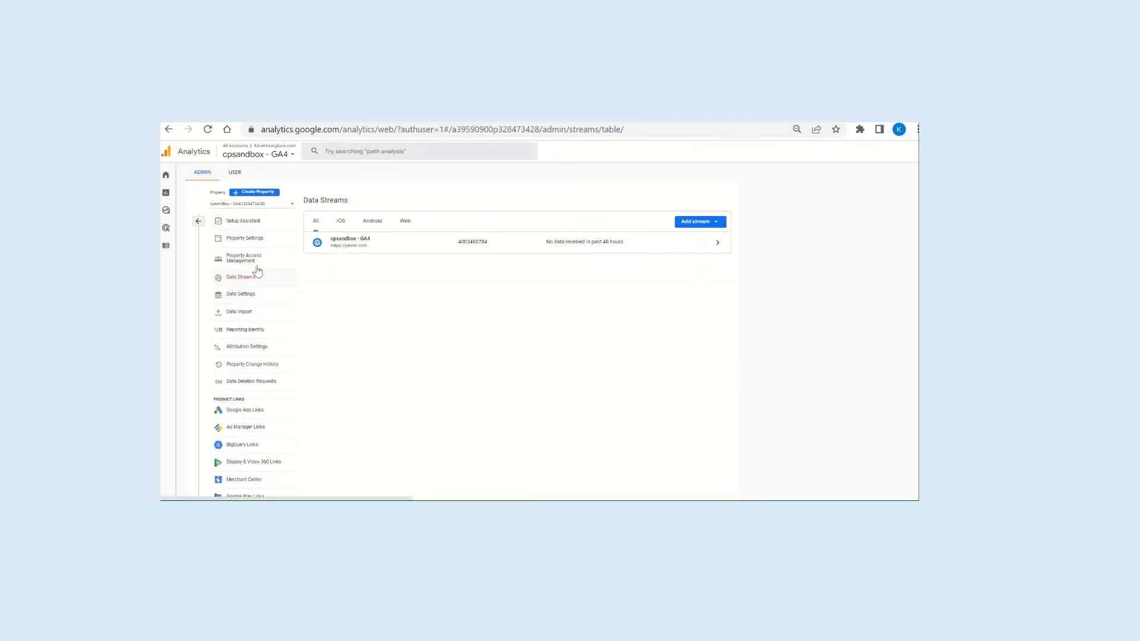
{"action": "left_click", "coordinate": [406, 221]}
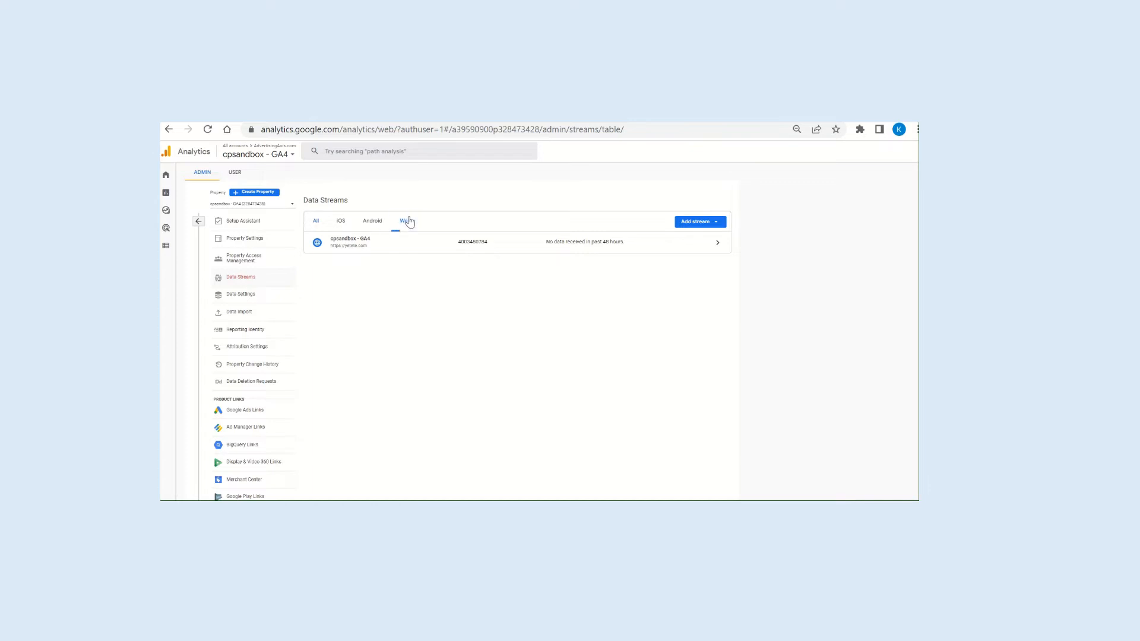
{"action": "left_click", "coordinate": [370, 247]}
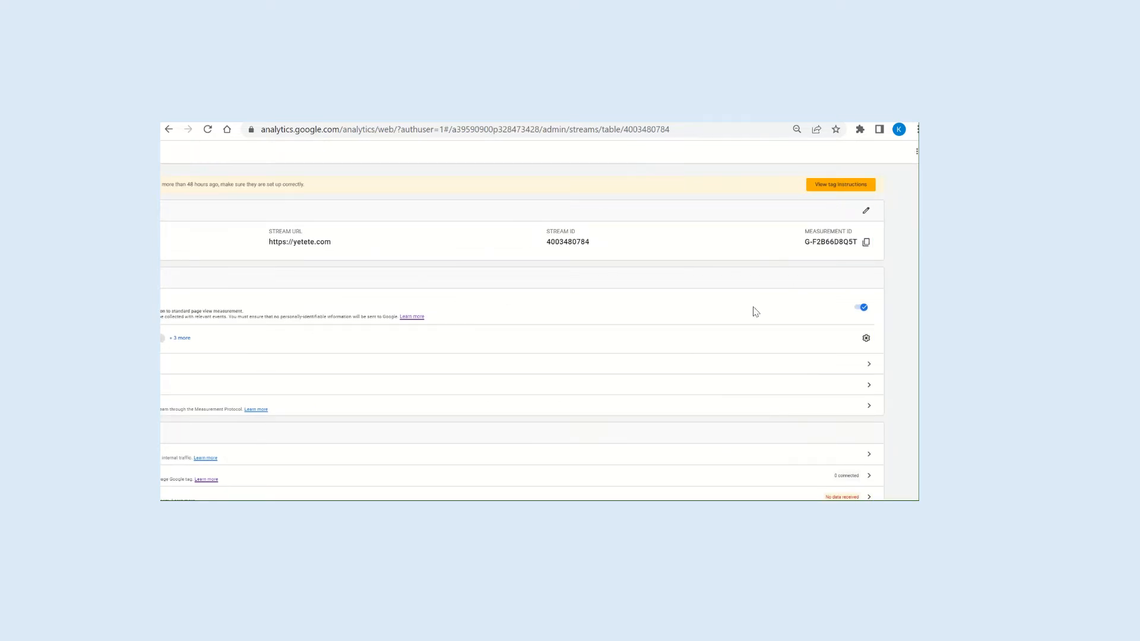
{"action": "scroll", "coordinate": [753, 313], "scroll_direction": "down", "scroll_amount": 1}
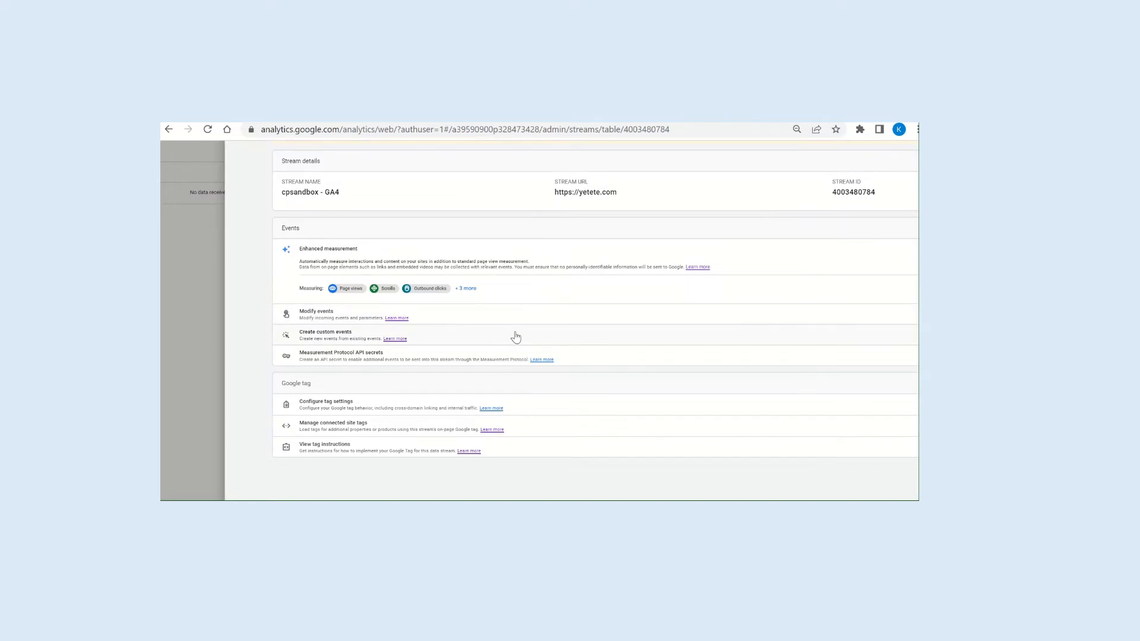
{"action": "left_click", "coordinate": [468, 289]}
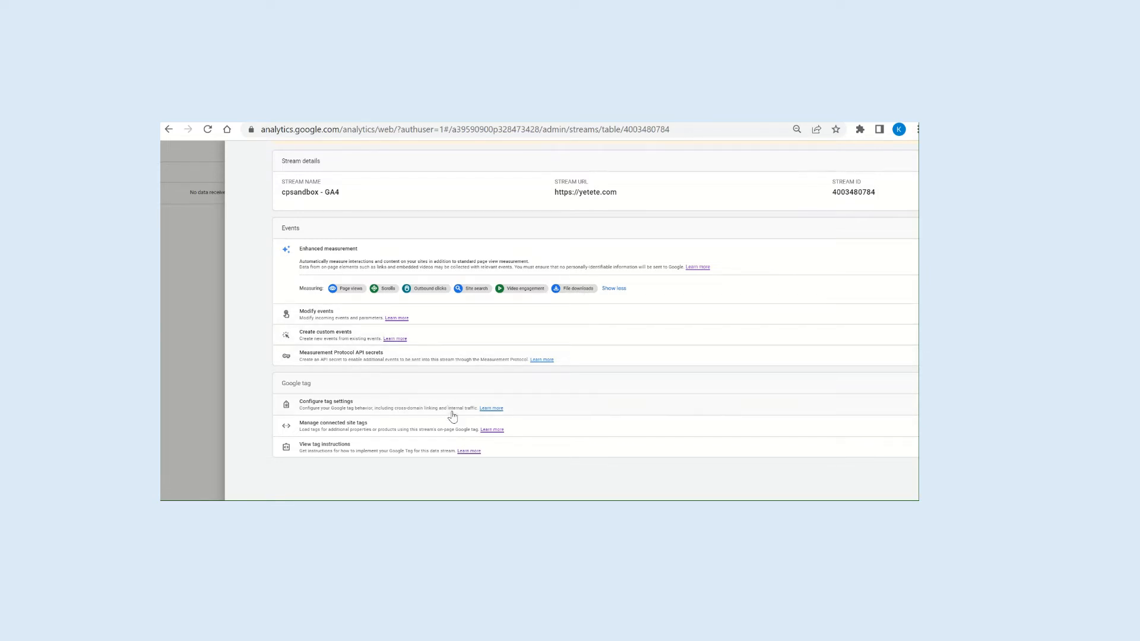
{"action": "scroll", "coordinate": [453, 414], "scroll_direction": "down", "scroll_amount": 2}
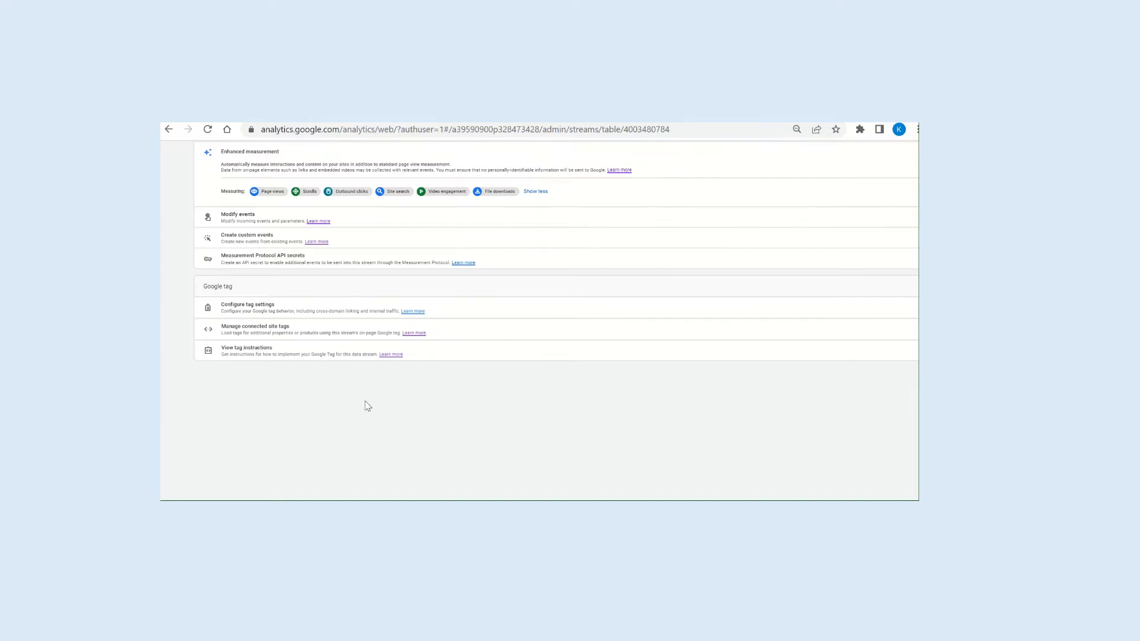
{"action": "scroll", "coordinate": [409, 425], "scroll_direction": "up", "scroll_amount": 5}
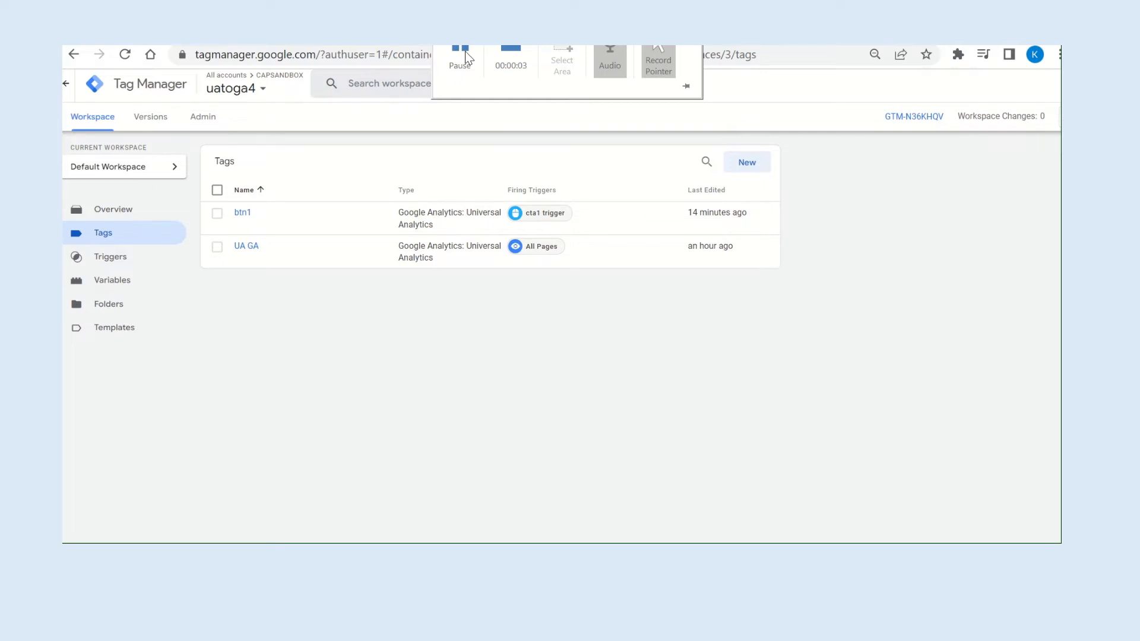
In Google Tag Manager, create a new tag named "GA4 Config" with the Google Analytics: GA4 Configuration tag type.
{"action": "left_click", "coordinate": [751, 161]}
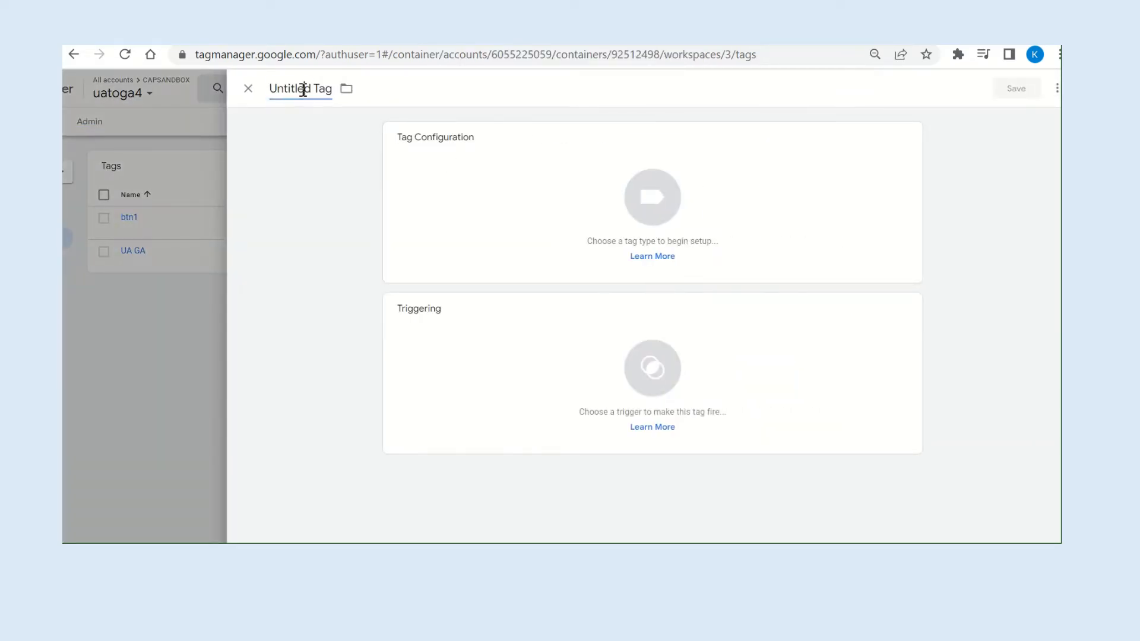
{"action": "triple_click", "coordinate": [304, 89]}
{"action": "type", "text": "GA4 Config"}
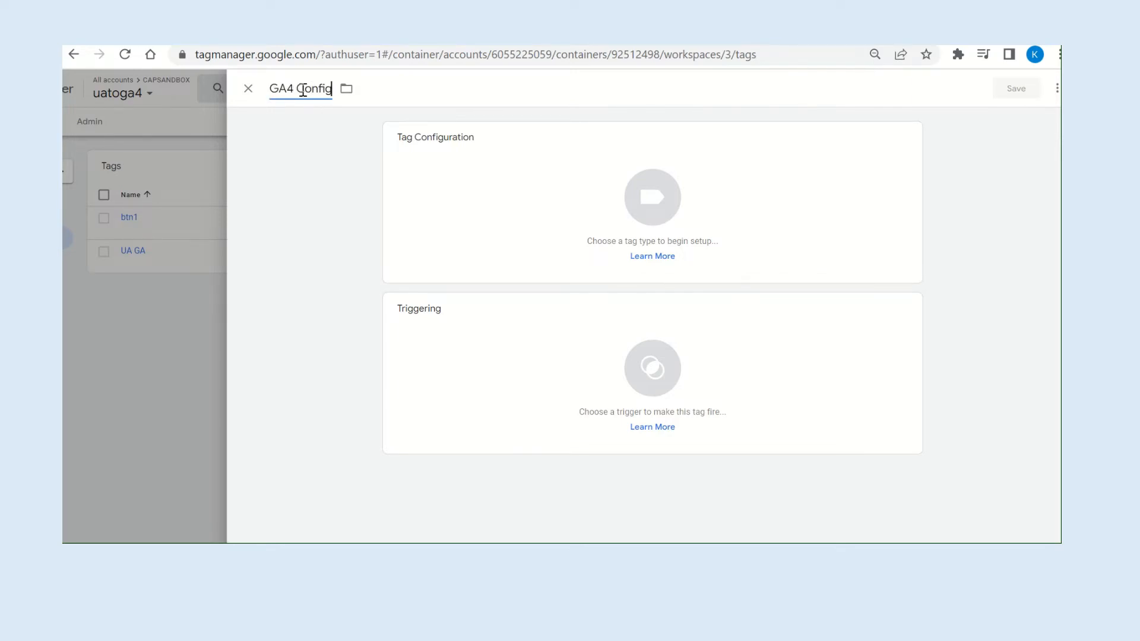
{"action": "left_click", "coordinate": [890, 167]}
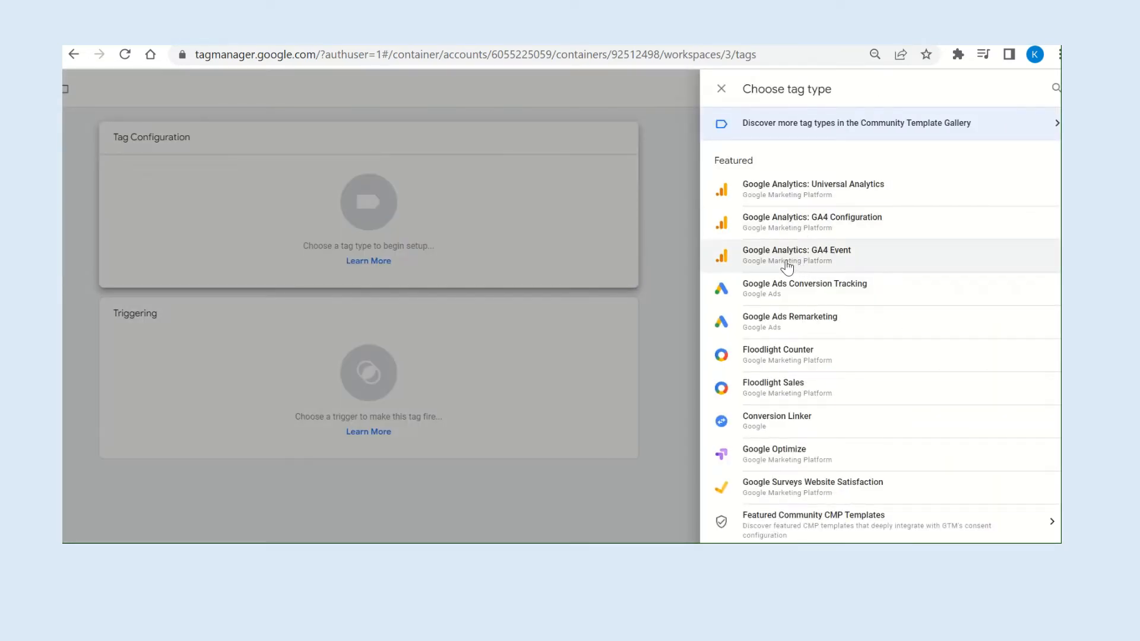
{"action": "left_click", "coordinate": [830, 227]}
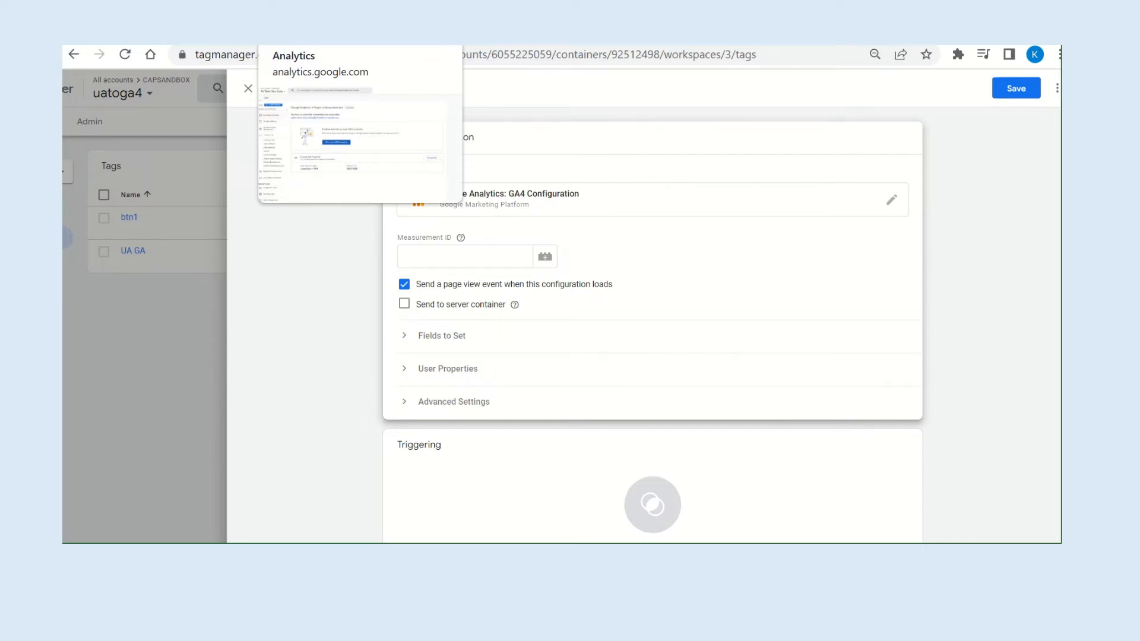
In Google Analytics, open the cpsandbox - GA4 property's web data stream and copy its measurement ID.
{"action": "left_click", "coordinate": [309, 30]}
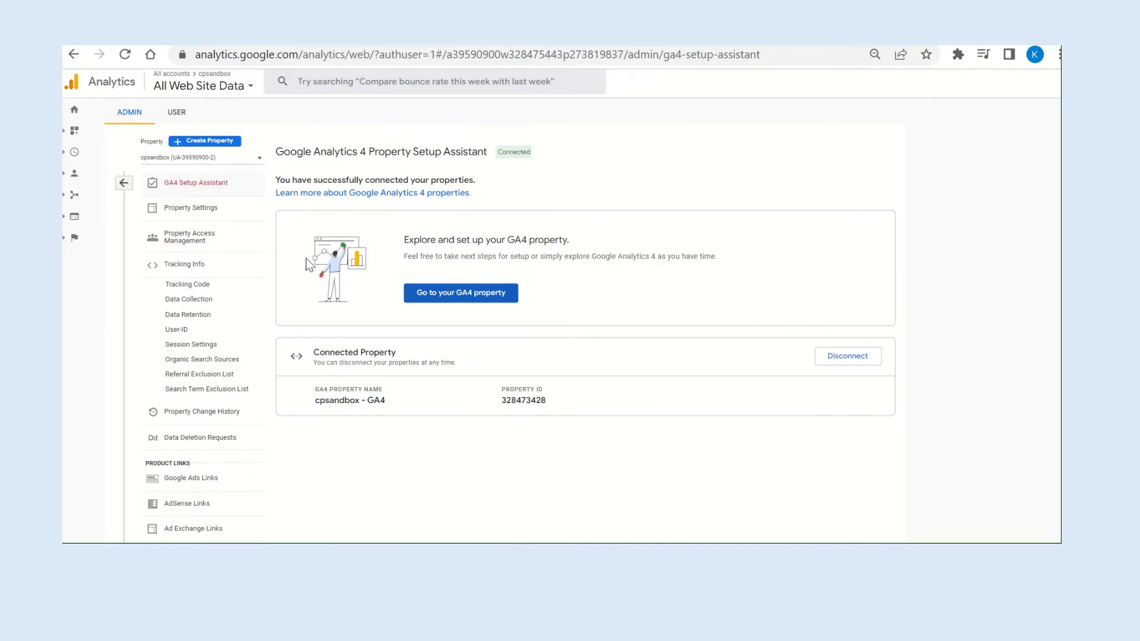
{"action": "left_click", "coordinate": [422, 300]}
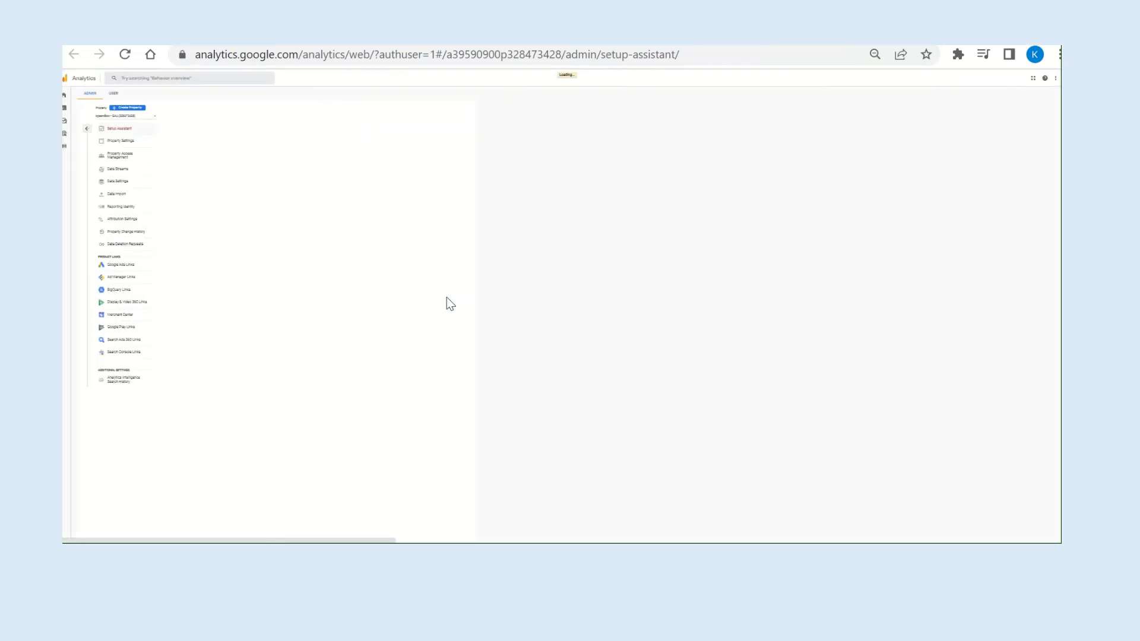
{"action": "scroll", "coordinate": [360, 294], "scroll_direction": "up", "scroll_amount": 5}
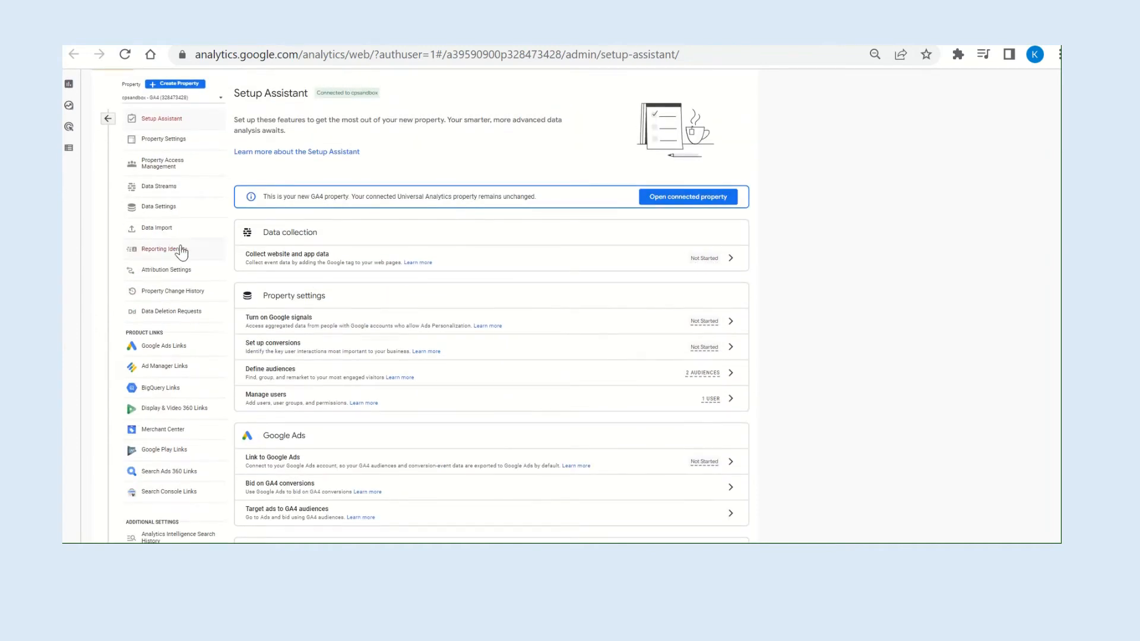
{"action": "left_click", "coordinate": [151, 186]}
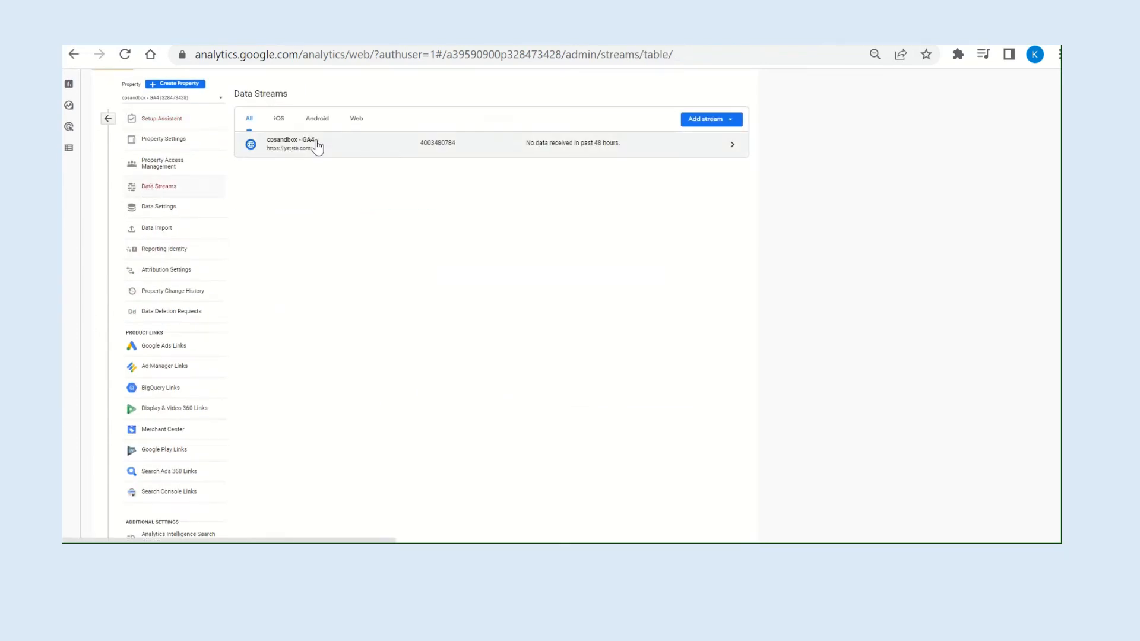
{"action": "left_click", "coordinate": [320, 146]}
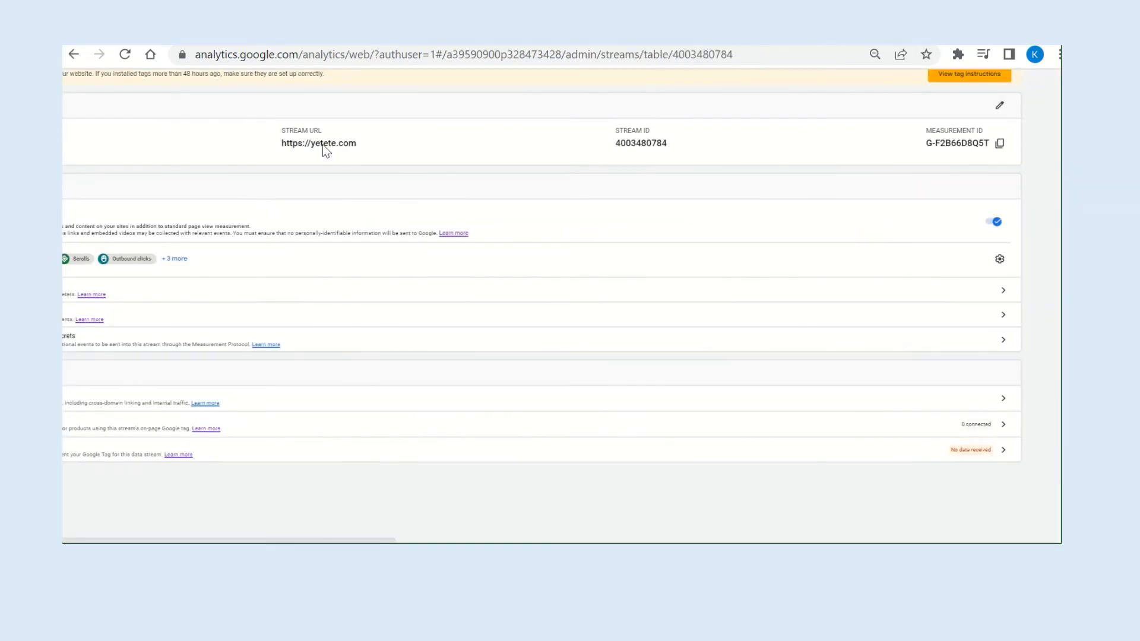
{"action": "scroll", "coordinate": [448, 222], "scroll_direction": "left", "scroll_amount": 2}
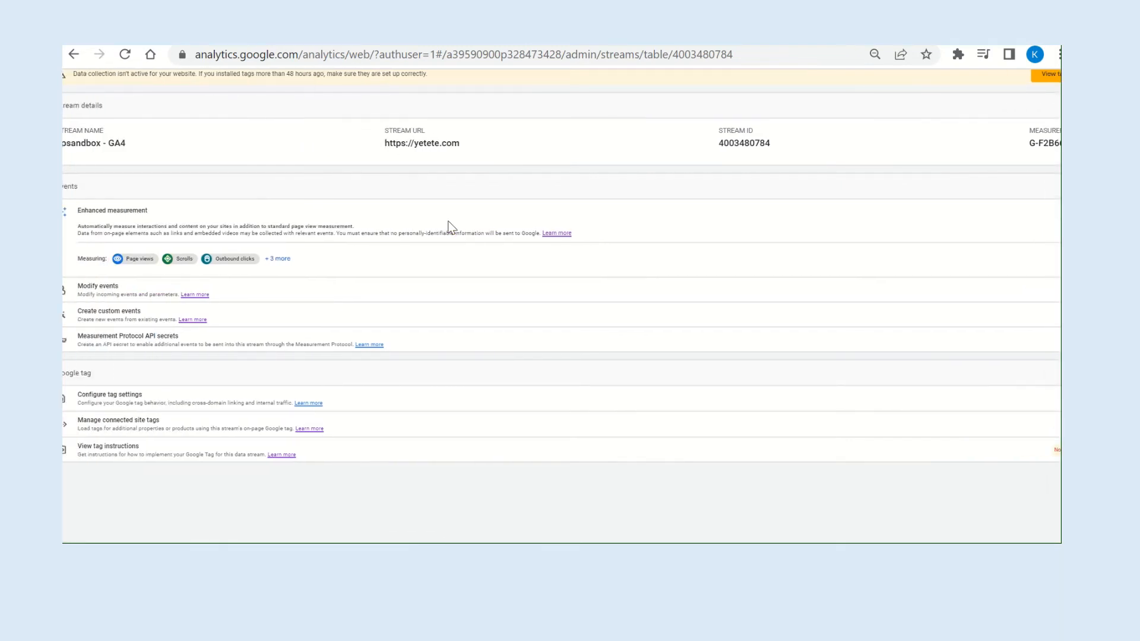
{"action": "scroll", "coordinate": [449, 226], "scroll_direction": "right", "scroll_amount": 2}
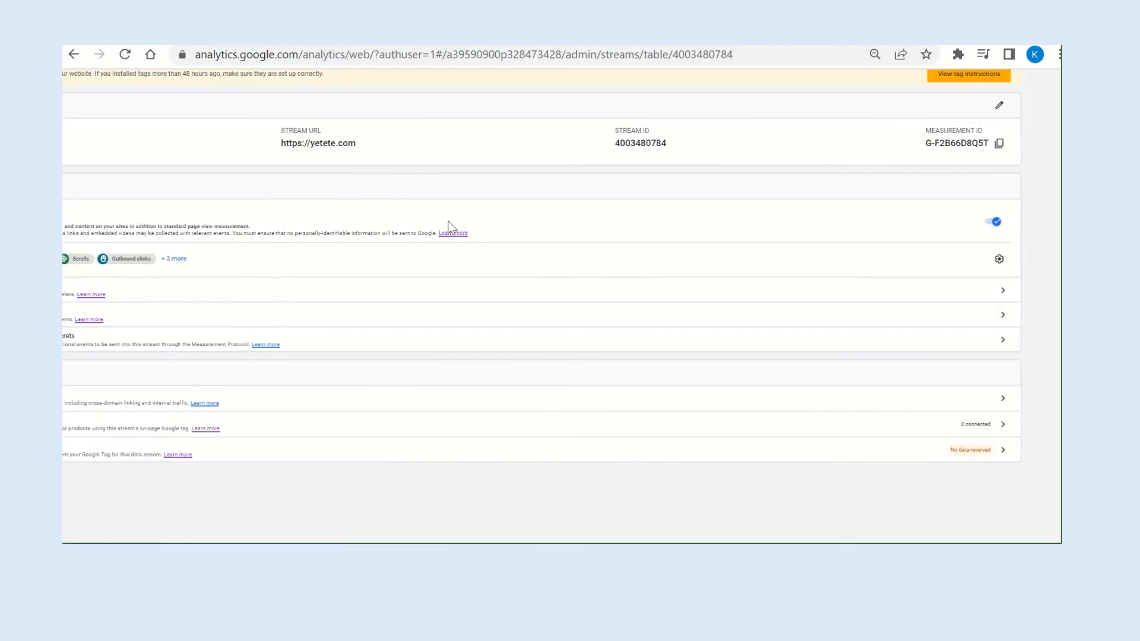
{"action": "left_click", "coordinate": [1000, 145]}
Back in Tag Manager, paste the copied measurement ID into the GA4 Config tag and assign the All Pages trigger.
{"action": "left_click", "coordinate": [475, 37]}
{"action": "left_click", "coordinate": [457, 255]}
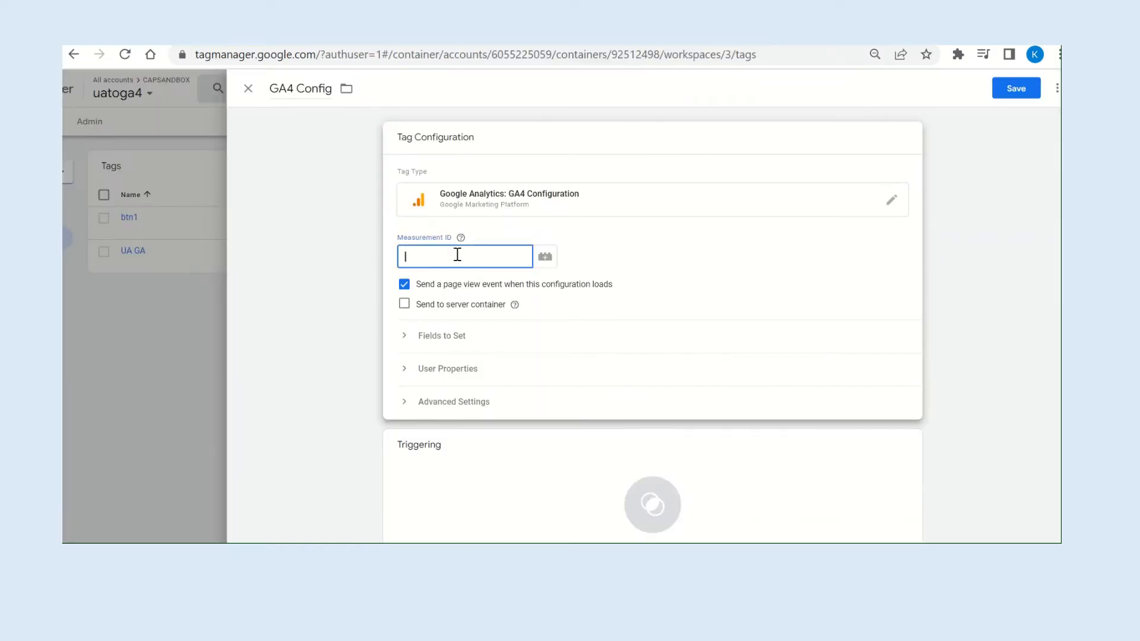
{"action": "key", "text": "ctrl+v"}
{"action": "left_click", "coordinate": [514, 305]}
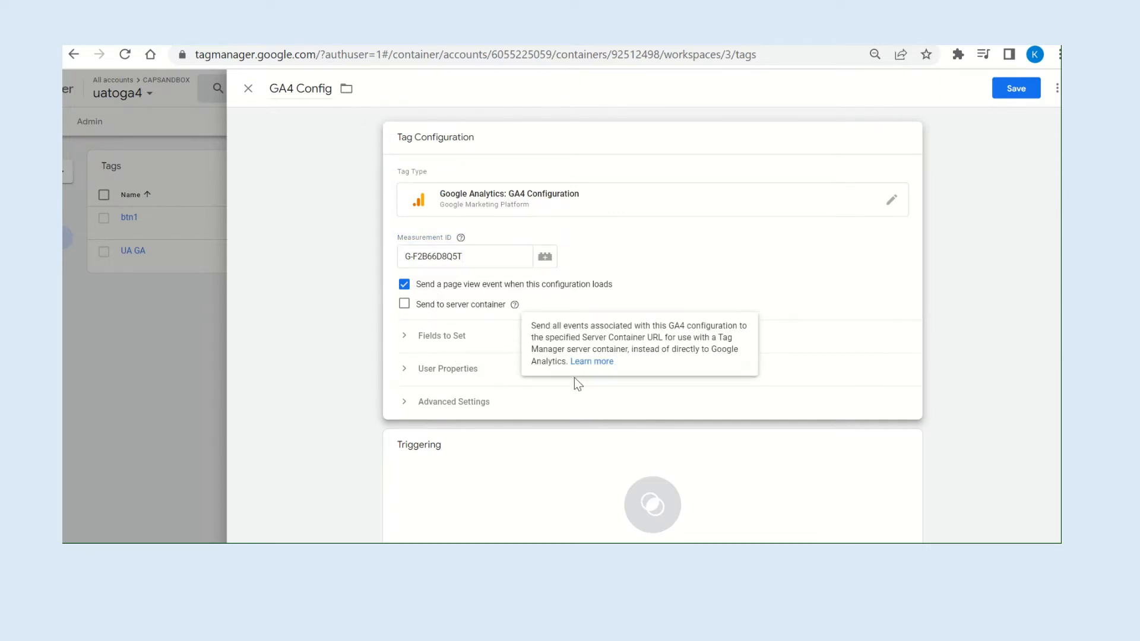
{"action": "scroll", "coordinate": [657, 447], "scroll_direction": "down", "scroll_amount": 1}
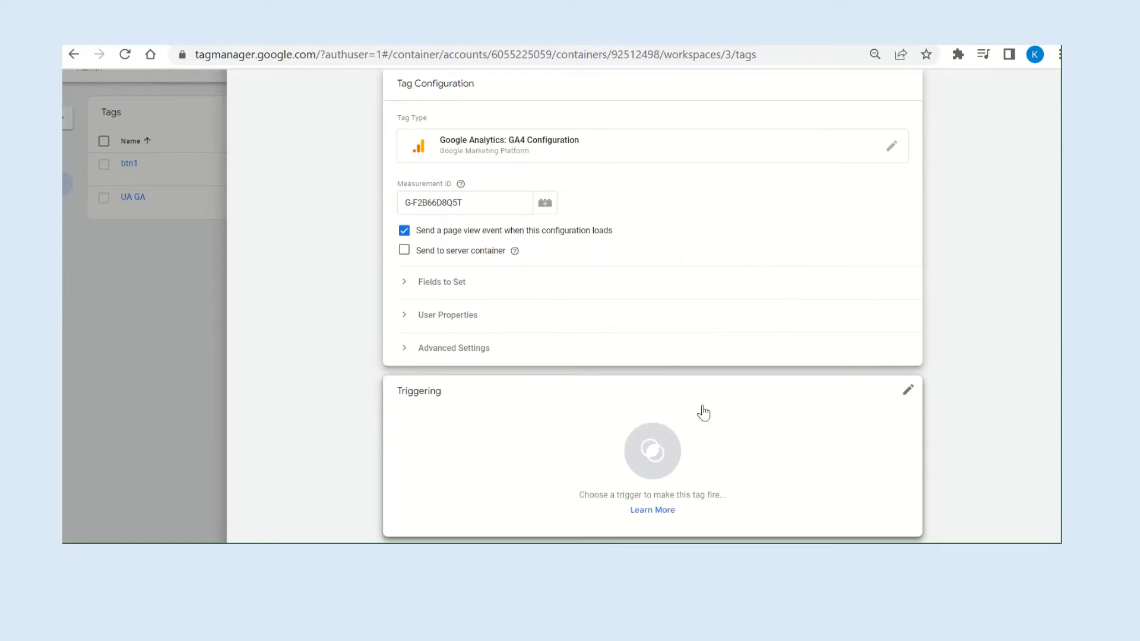
{"action": "left_click", "coordinate": [908, 390]}
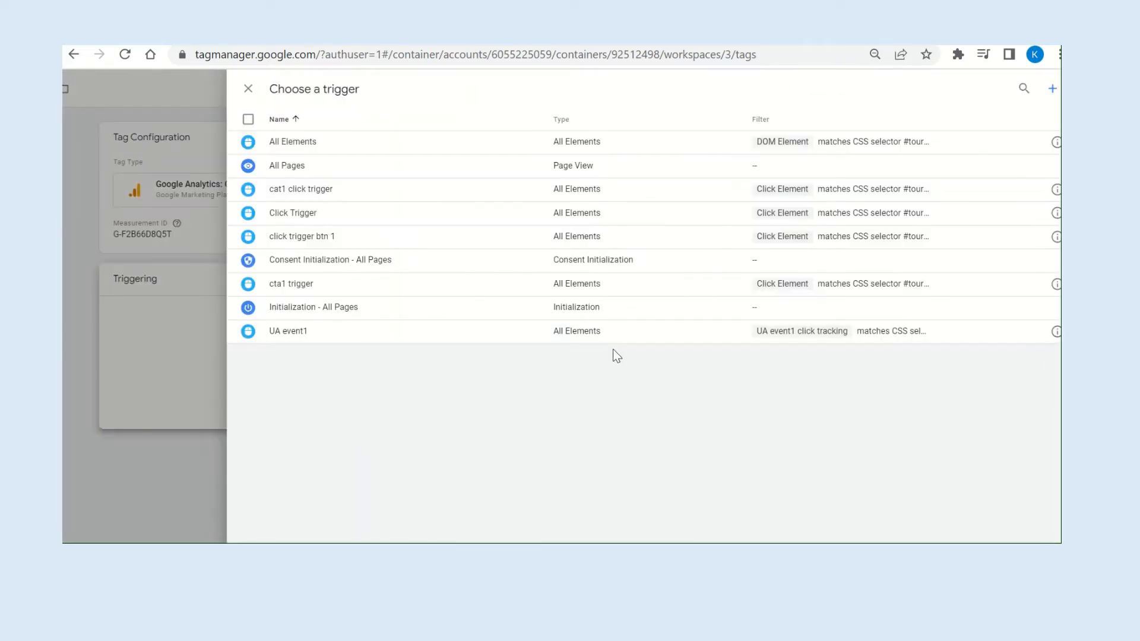
{"action": "left_click", "coordinate": [286, 167]}
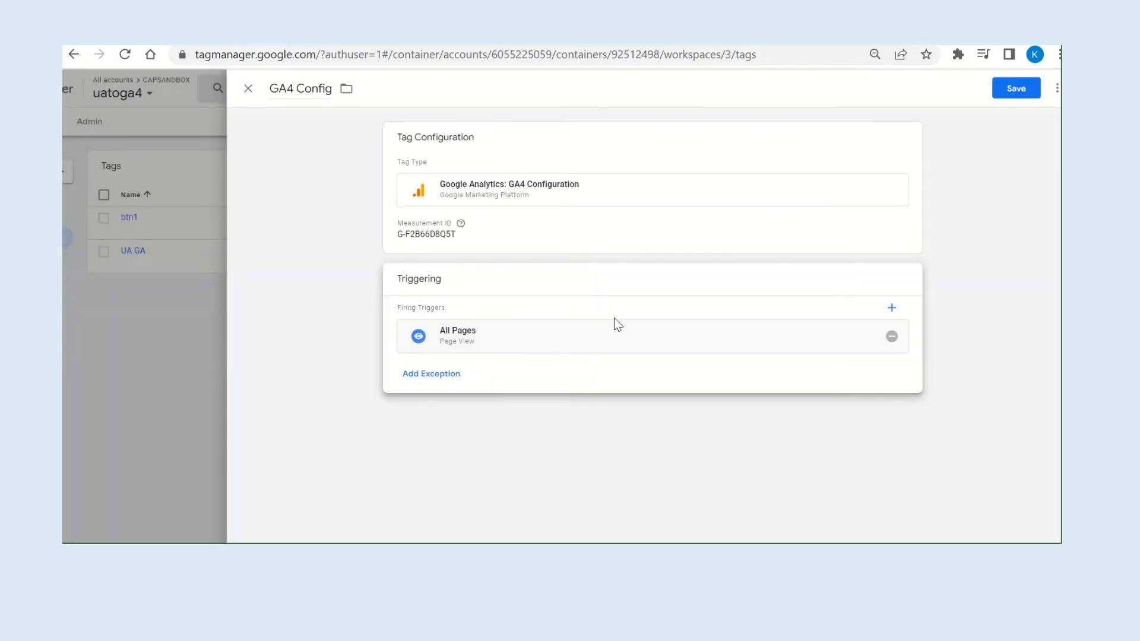
Reopen the GA4 Config tag's configuration, expand Fields to Set to review it, and save the tag.
{"action": "left_click", "coordinate": [530, 249]}
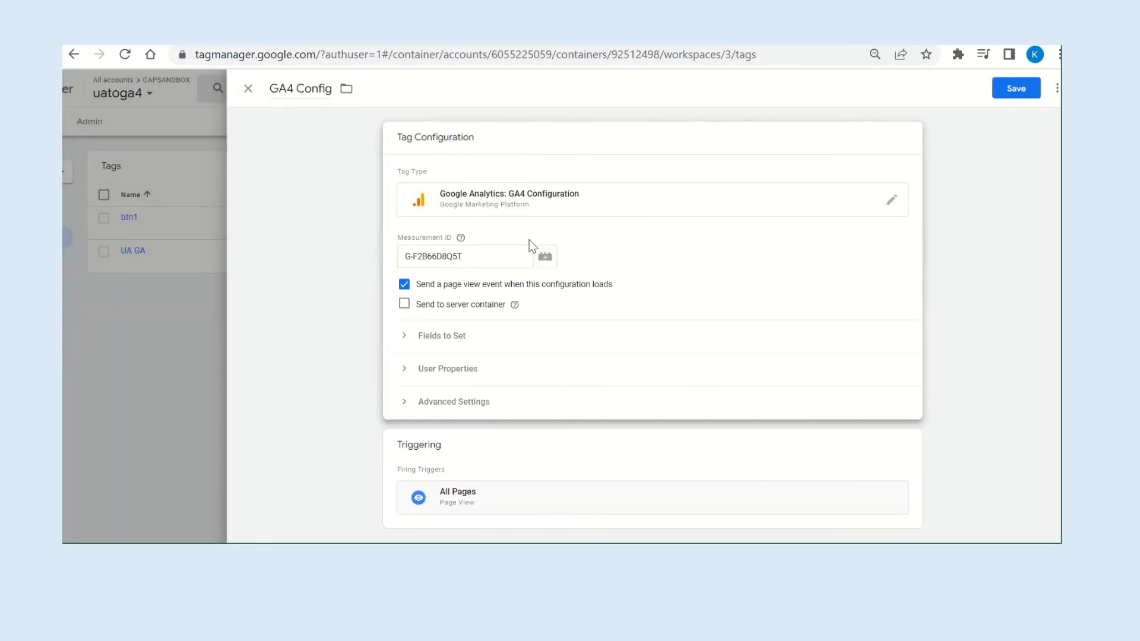
{"action": "left_click", "coordinate": [474, 336]}
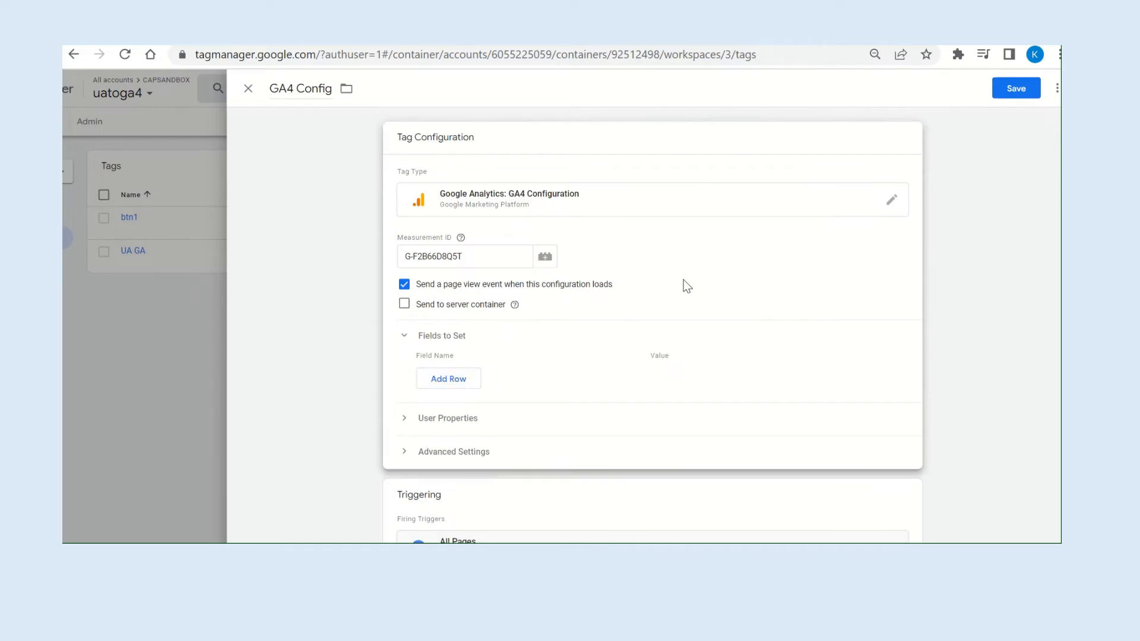
{"action": "scroll", "coordinate": [836, 280], "scroll_direction": "down", "scroll_amount": 1}
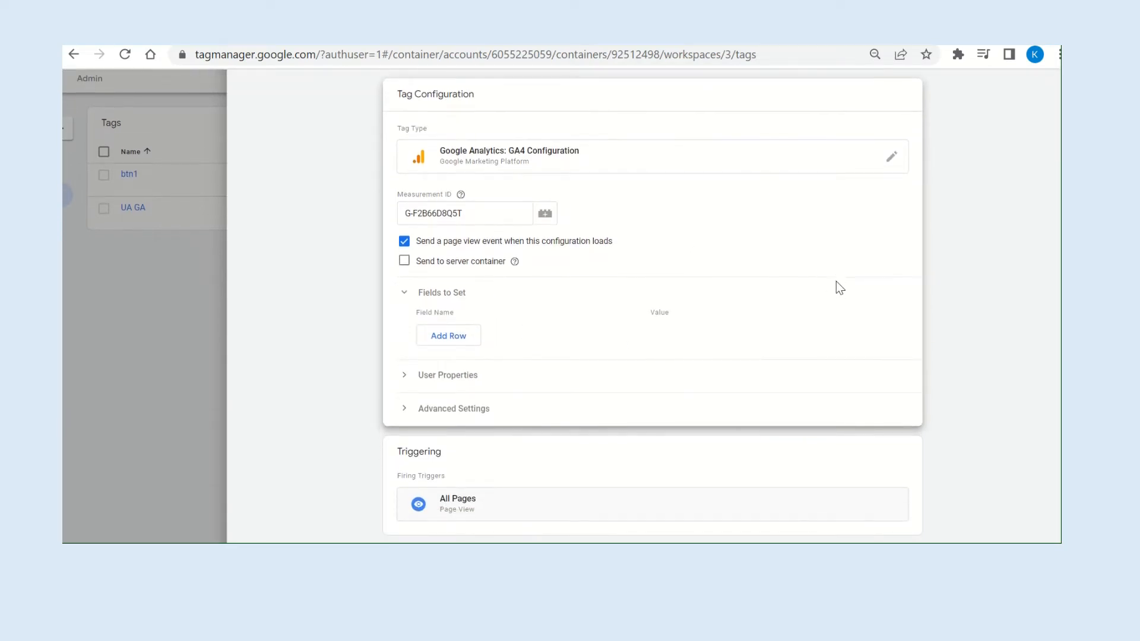
{"action": "scroll", "coordinate": [837, 282], "scroll_direction": "up", "scroll_amount": 2}
{"action": "left_click", "coordinate": [1019, 90]}
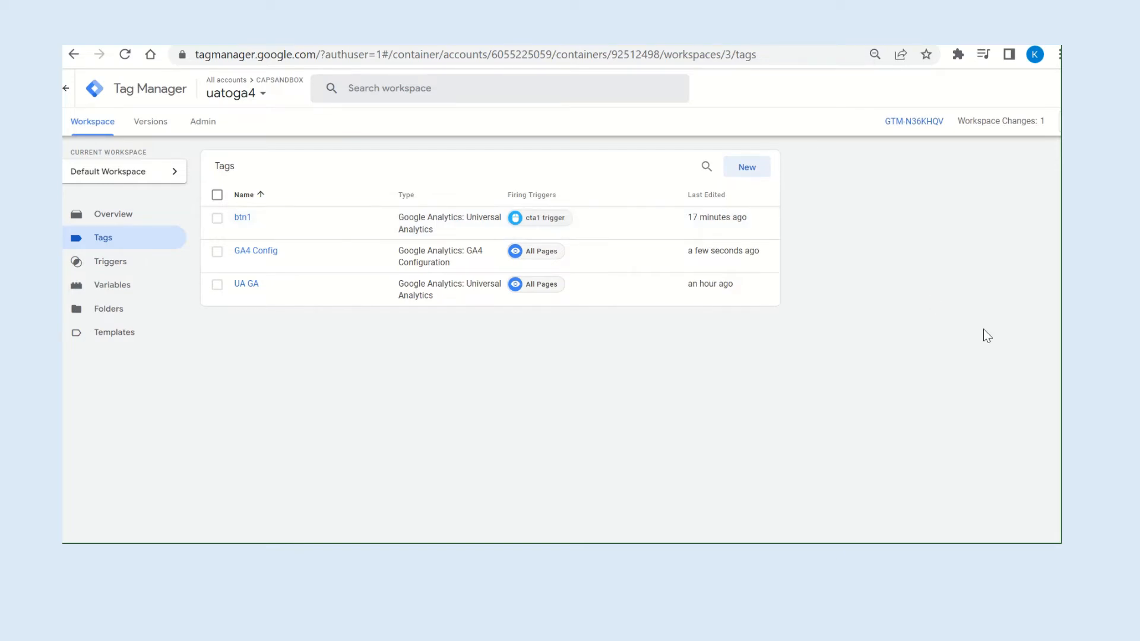
Preview the workspace by connecting Tag Assistant to the local test page, and continue to the debug summary.
{"action": "scroll", "coordinate": [983, 329], "scroll_direction": "right", "scroll_amount": 2}
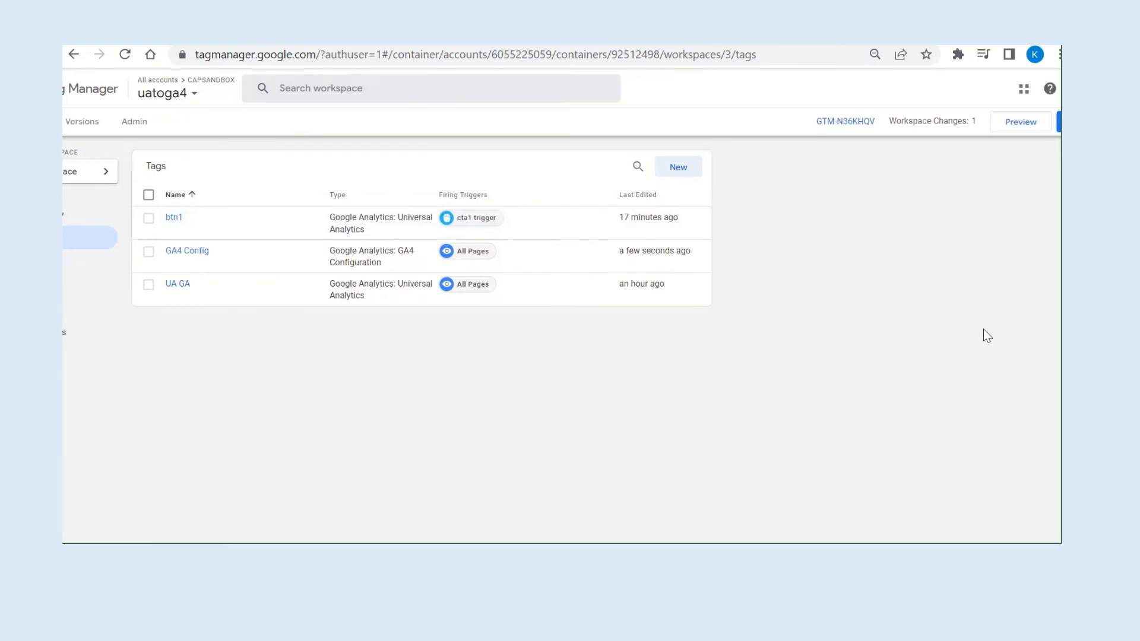
{"action": "left_click", "coordinate": [1021, 123]}
{"action": "left_click", "coordinate": [579, 467]}
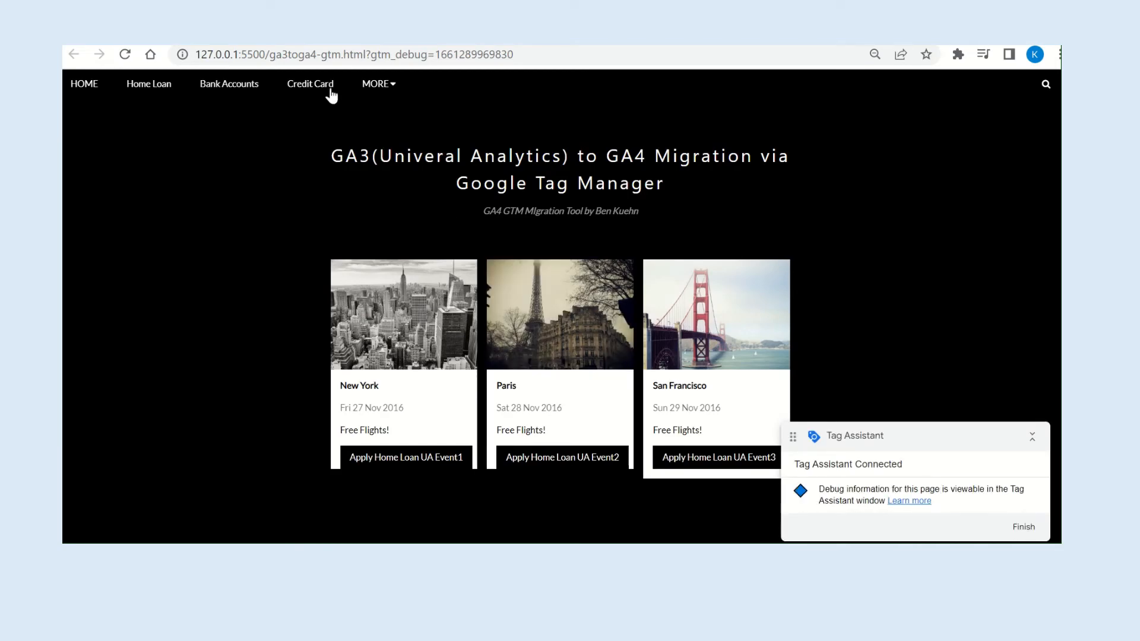
{"action": "left_click", "coordinate": [209, 33]}
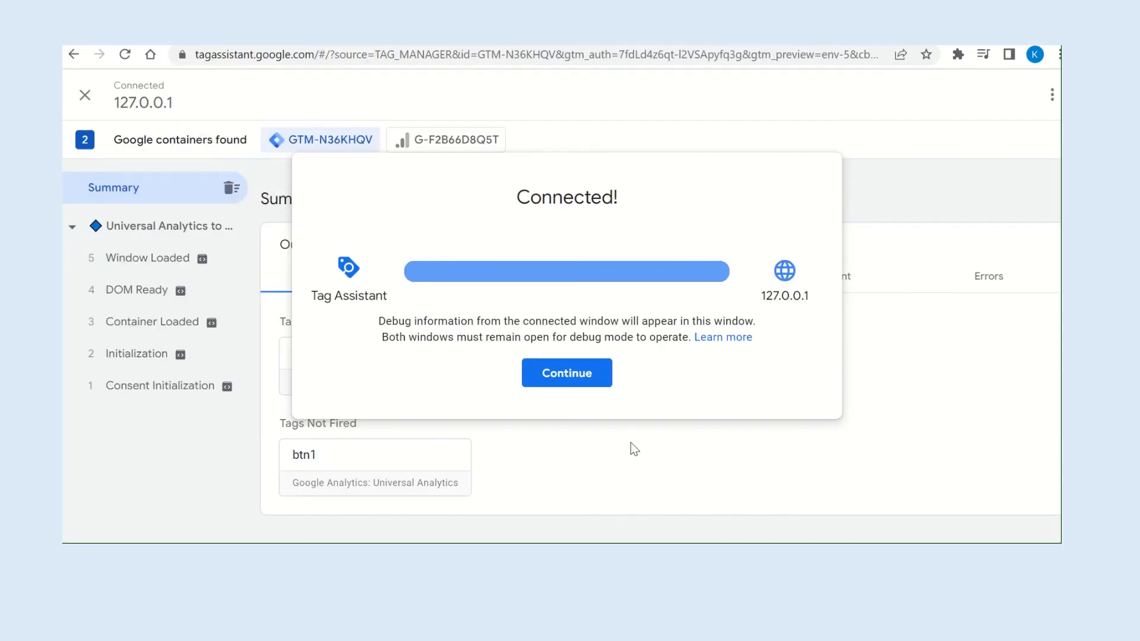
{"action": "left_click", "coordinate": [578, 376]}
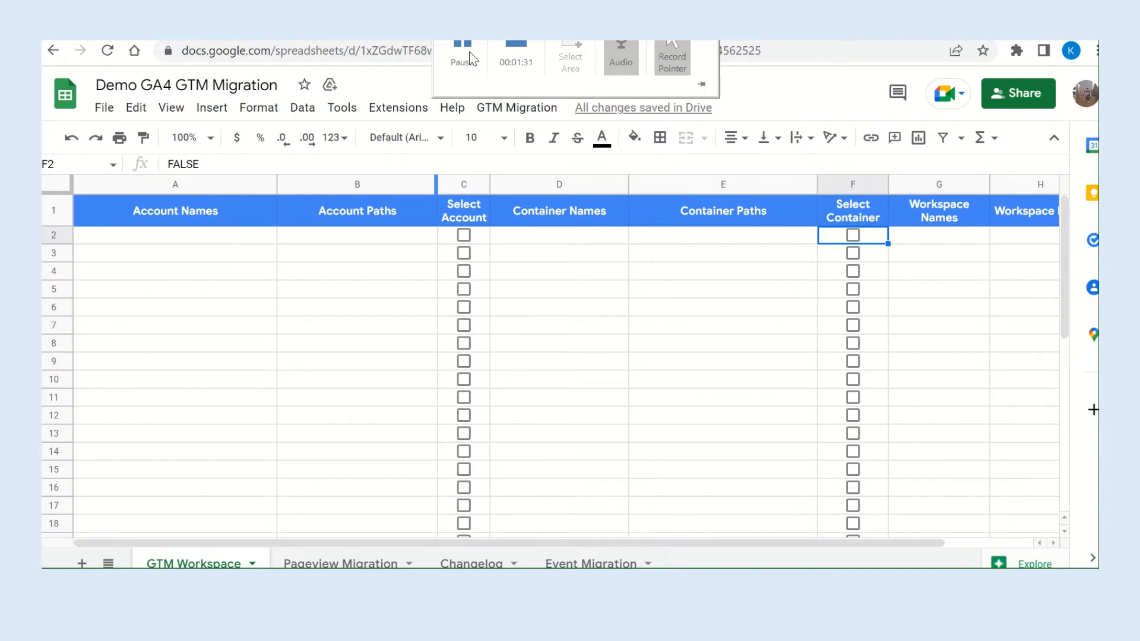
In the Demo GA4 GTM Migration spreadsheet, run the GTM Migration script that lists the GTM accounts.
{"action": "left_click", "coordinate": [506, 112]}
{"action": "mouse_move", "coordinate": [583, 145]}
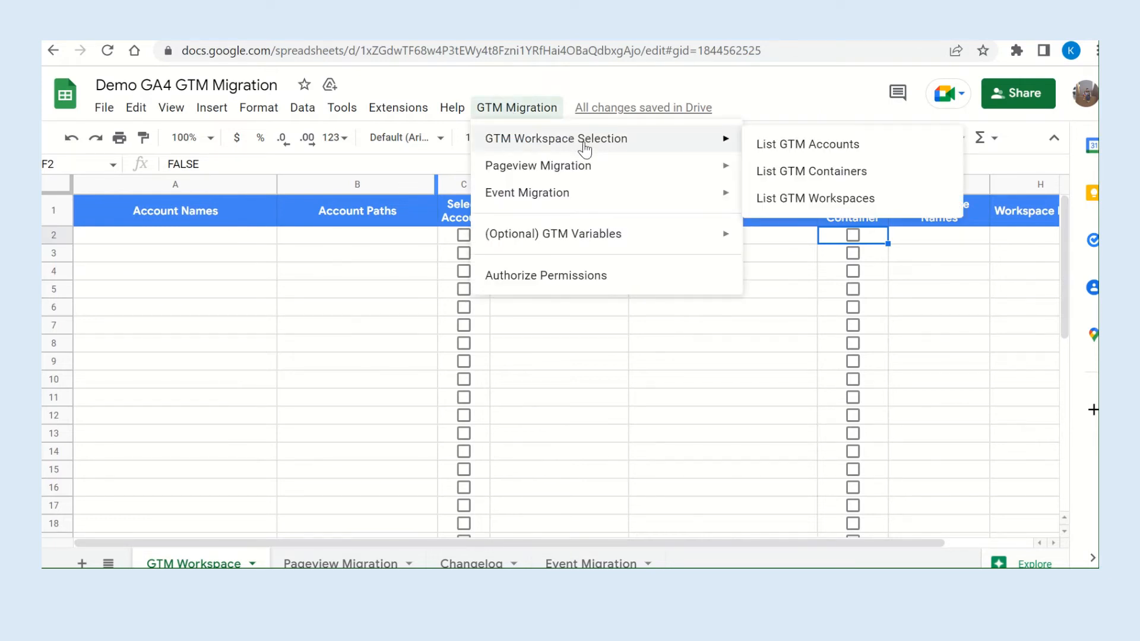
{"action": "left_click", "coordinate": [791, 154]}
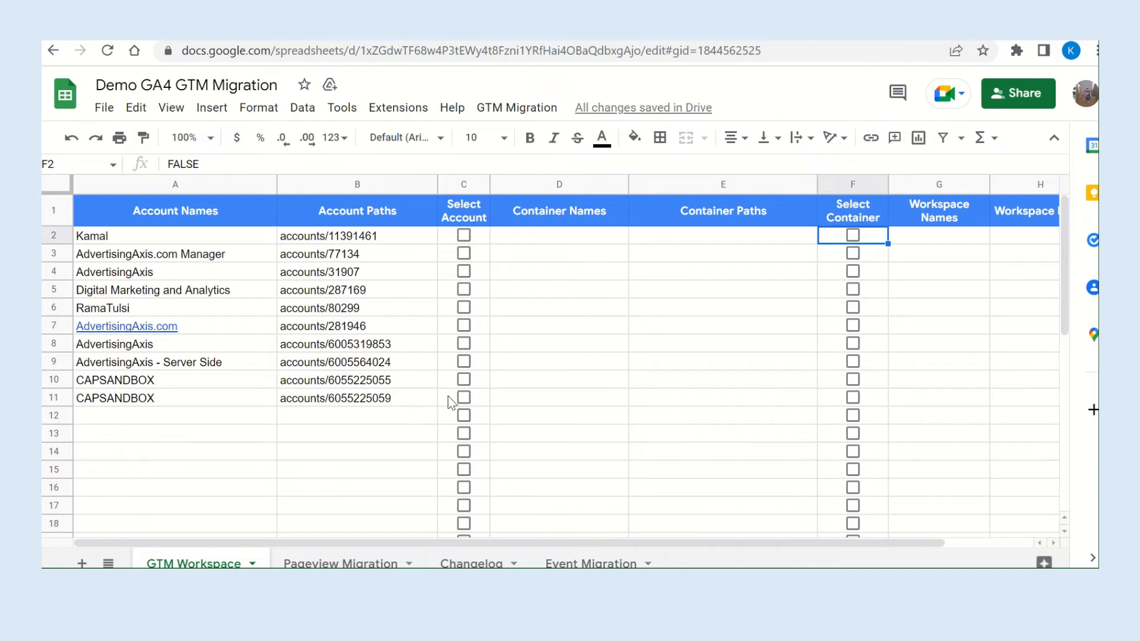
Select the CAPSANDBOX account in row 11 and run the script that lists its GTM containers.
{"action": "left_click", "coordinate": [464, 399]}
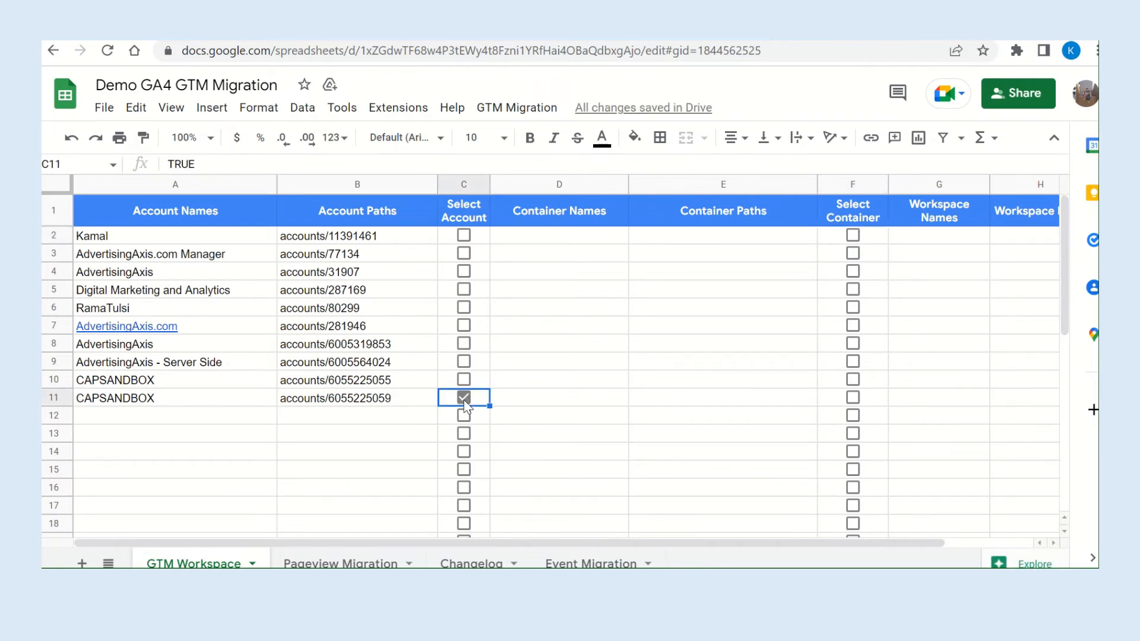
{"action": "left_click", "coordinate": [517, 108]}
{"action": "mouse_move", "coordinate": [682, 139]}
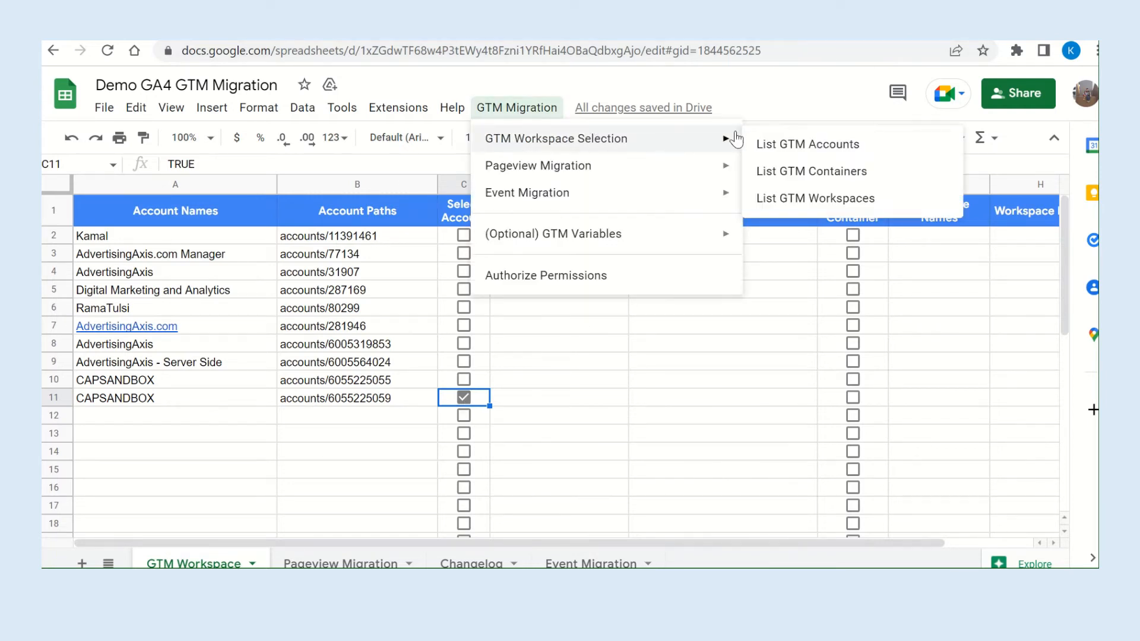
{"action": "left_click", "coordinate": [796, 178]}
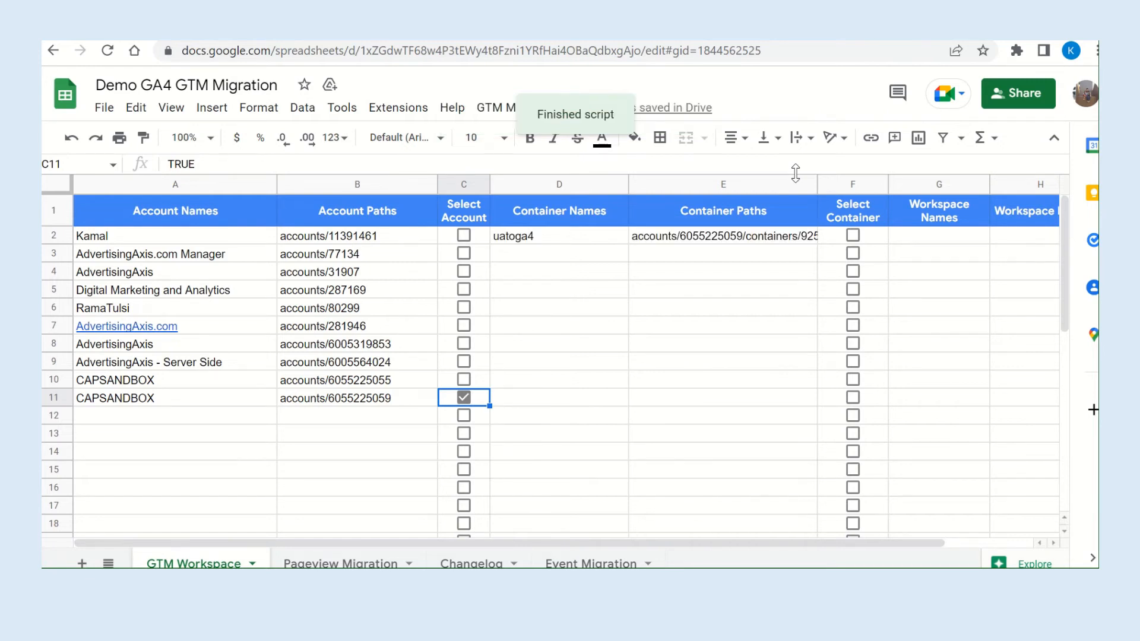
Select the uatoga4 container and run the script that lists its GTM workspaces.
{"action": "left_click", "coordinate": [852, 237]}
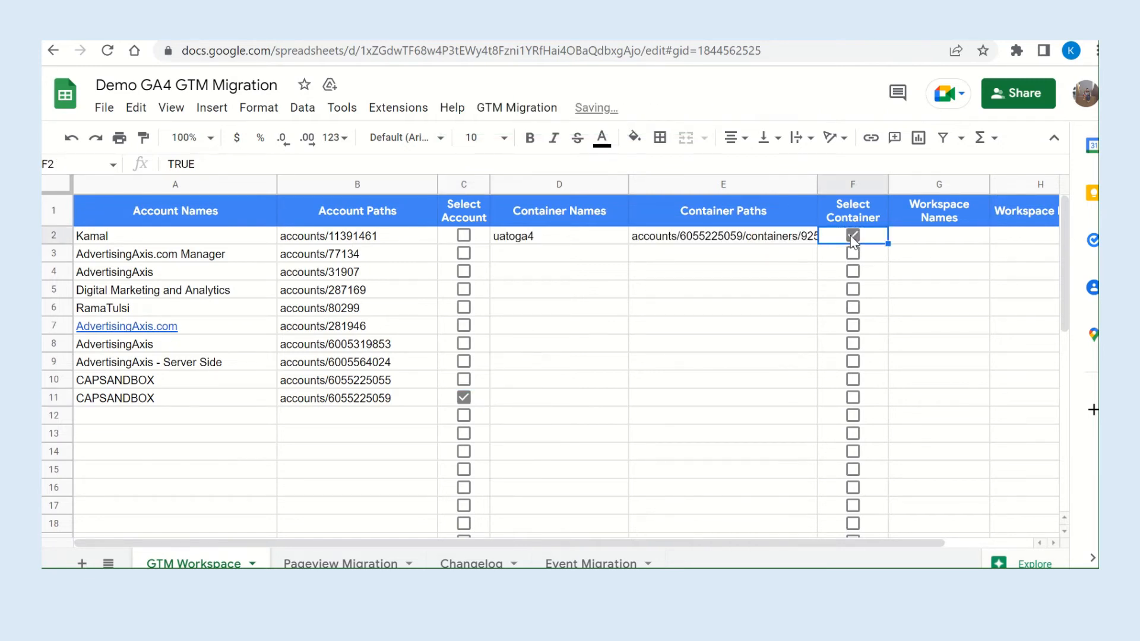
{"action": "left_click", "coordinate": [531, 108]}
{"action": "mouse_move", "coordinate": [629, 142]}
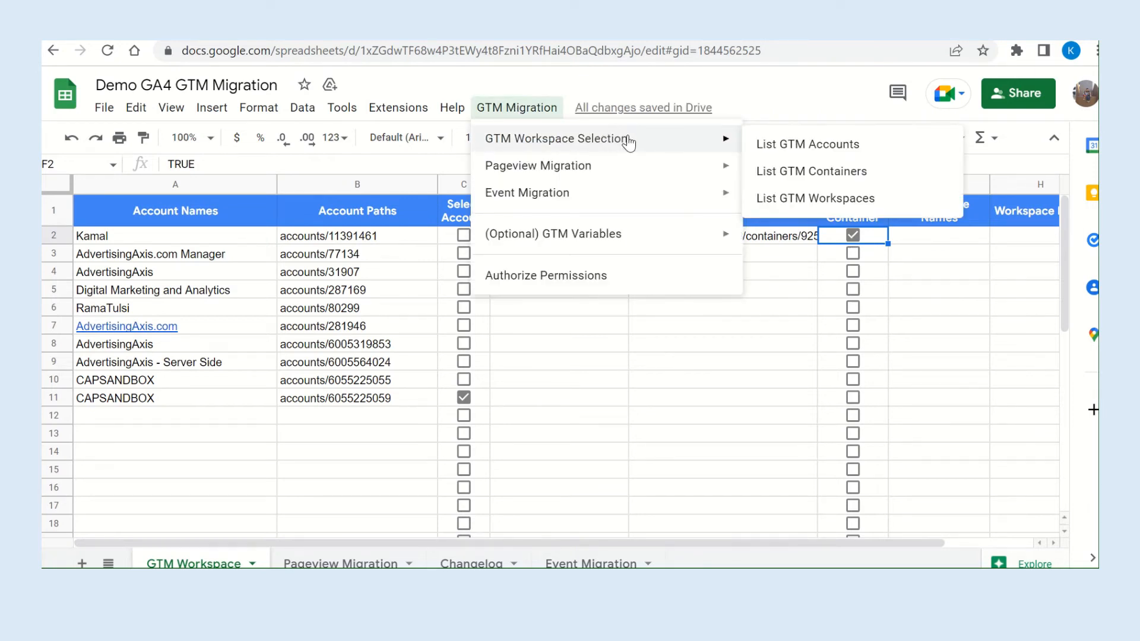
{"action": "left_click", "coordinate": [875, 199]}
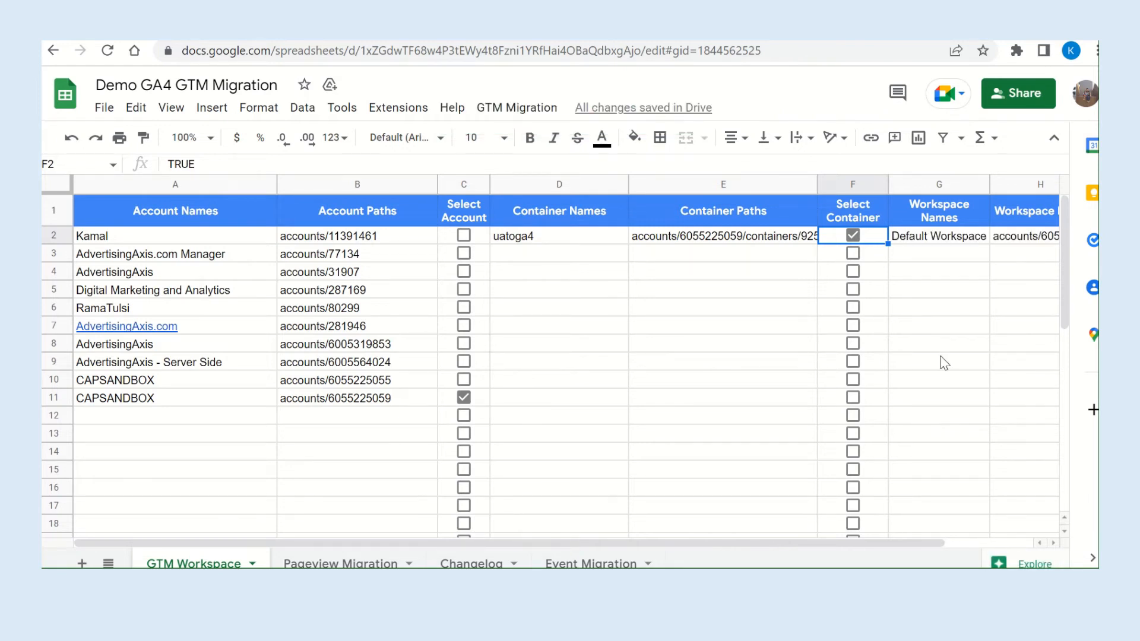
{"action": "scroll", "coordinate": [944, 363], "scroll_direction": "right", "scroll_amount": 2}
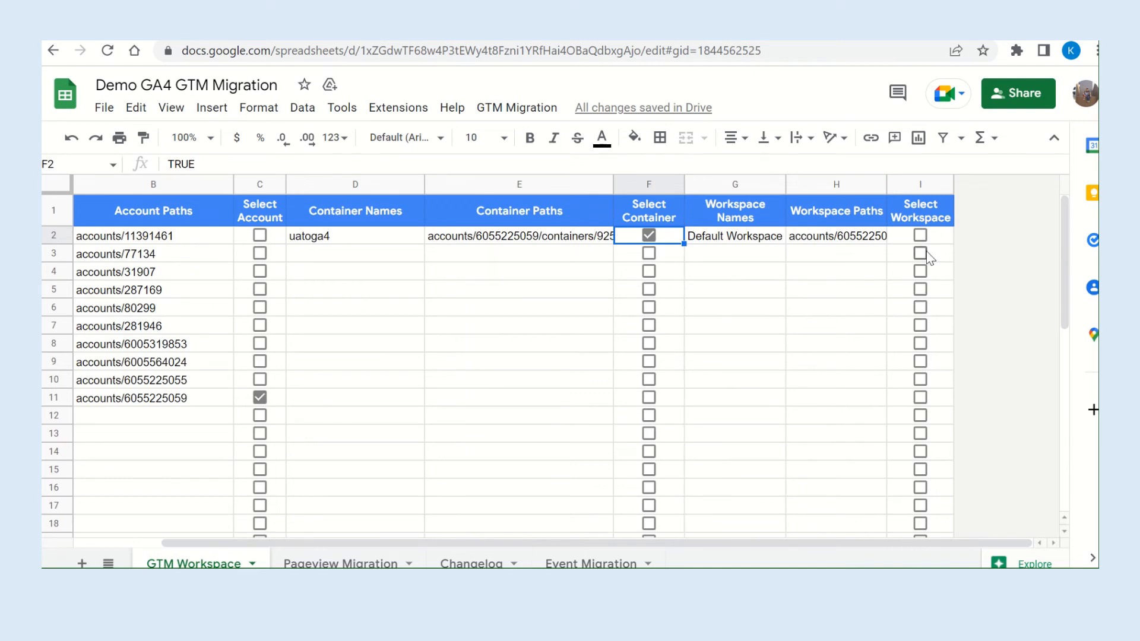
Select the Default Workspace in row 2 and run the Event Migration script that lists the UA settings variables.
{"action": "left_click", "coordinate": [920, 236]}
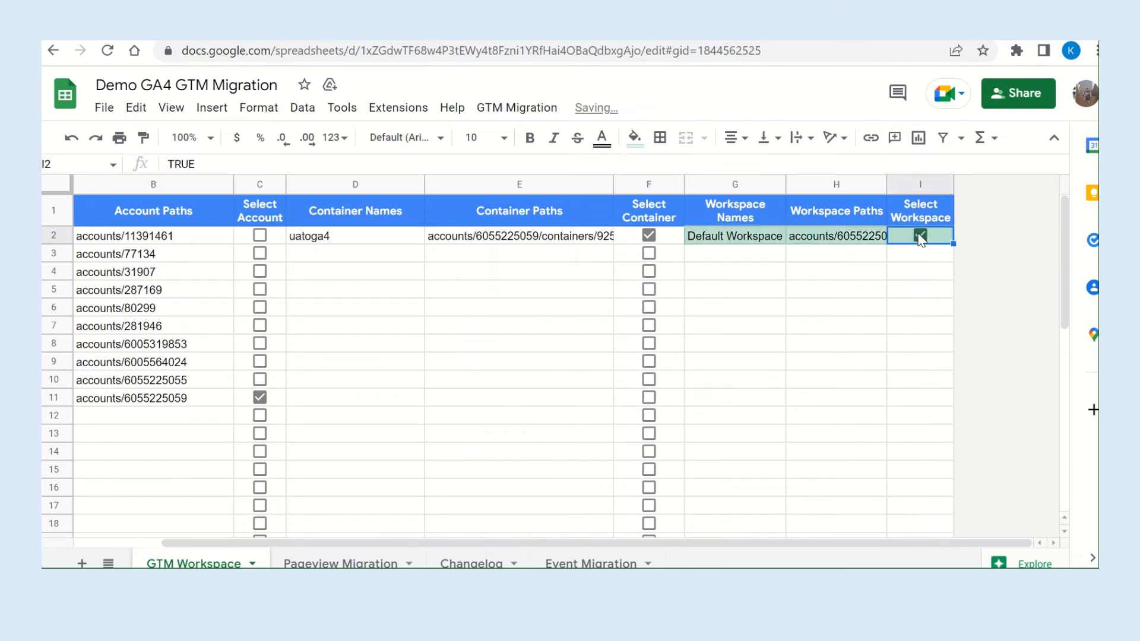
{"action": "scroll", "coordinate": [815, 352], "scroll_direction": "left", "scroll_amount": 2}
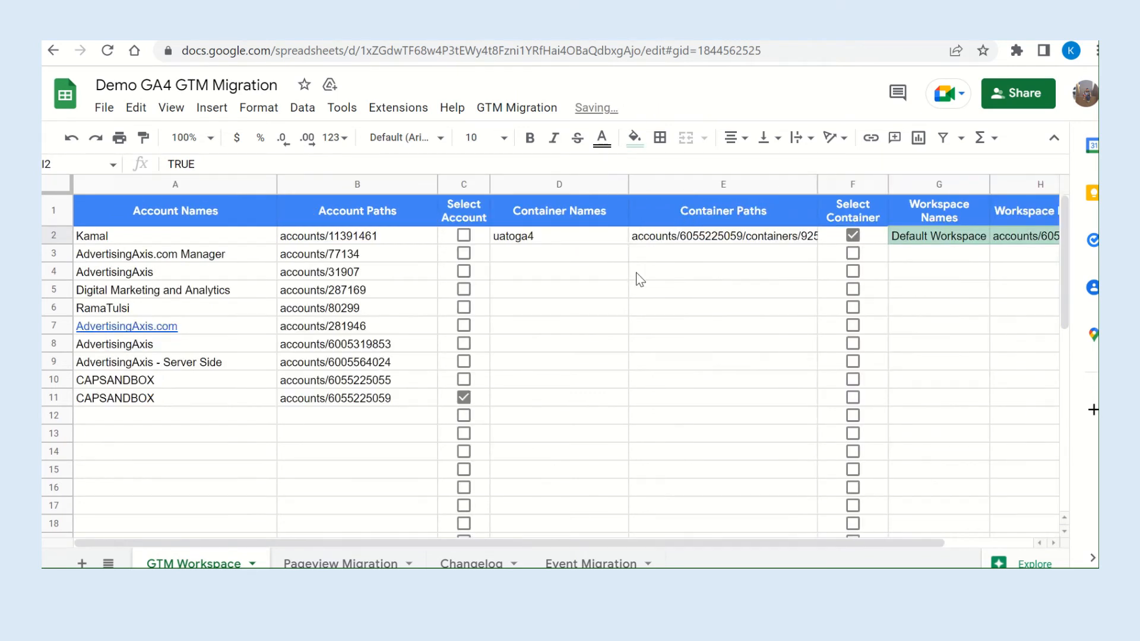
{"action": "left_click", "coordinate": [509, 113]}
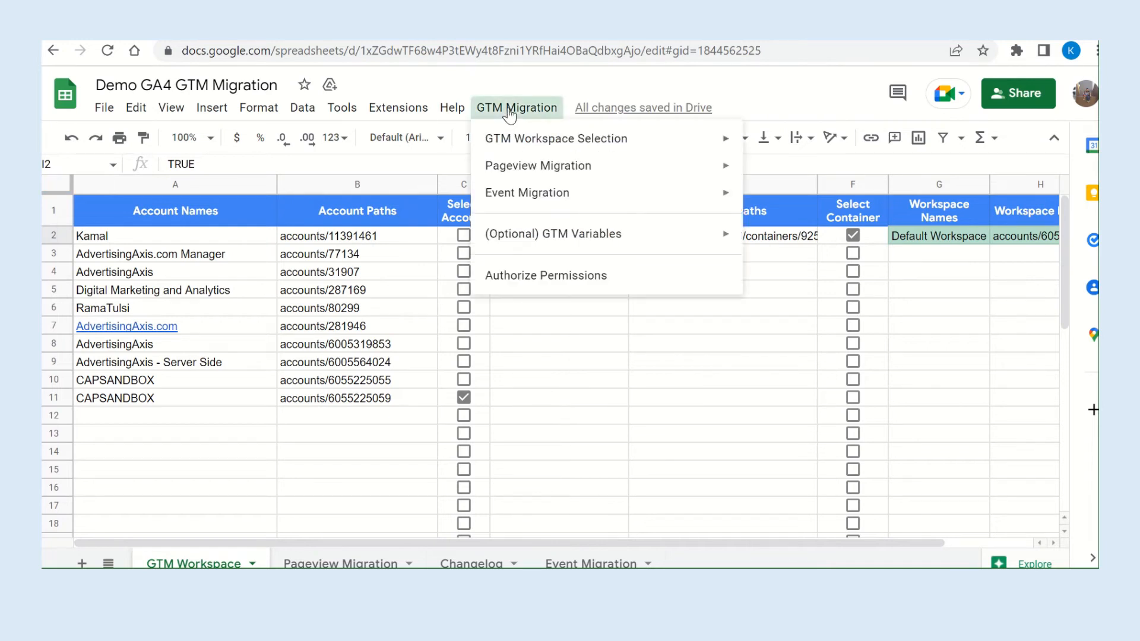
{"action": "mouse_move", "coordinate": [562, 173]}
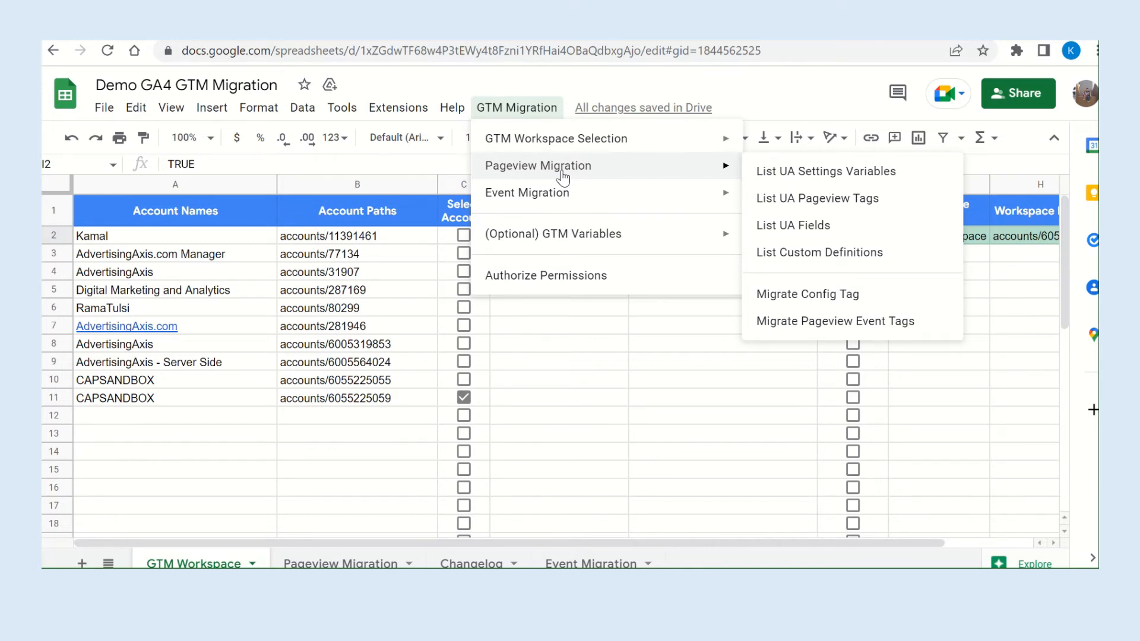
{"action": "mouse_move", "coordinate": [610, 201]}
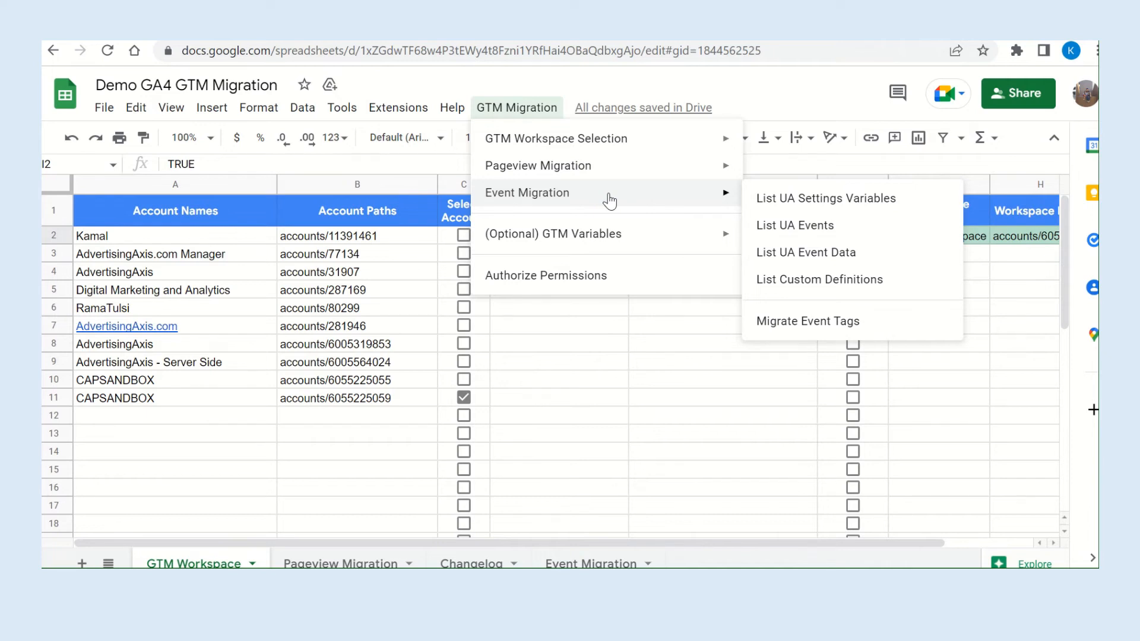
{"action": "left_click", "coordinate": [832, 202]}
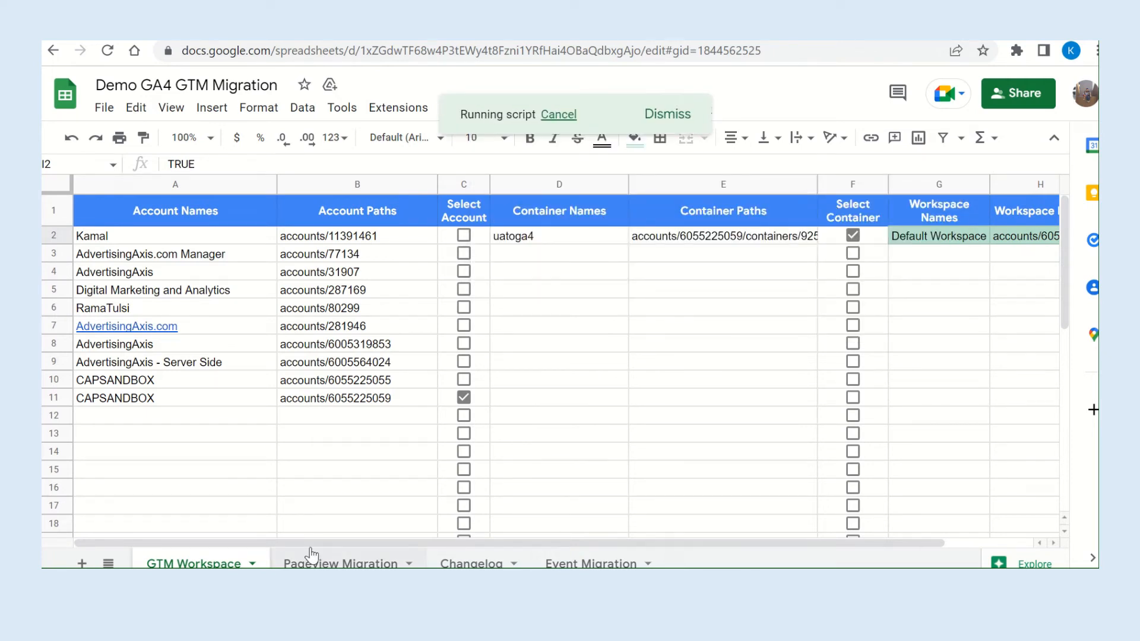
In the Event Migration sheet, mark UA GA Settings for use in the migration and run the script that lists UA events.
{"action": "left_click", "coordinate": [570, 564]}
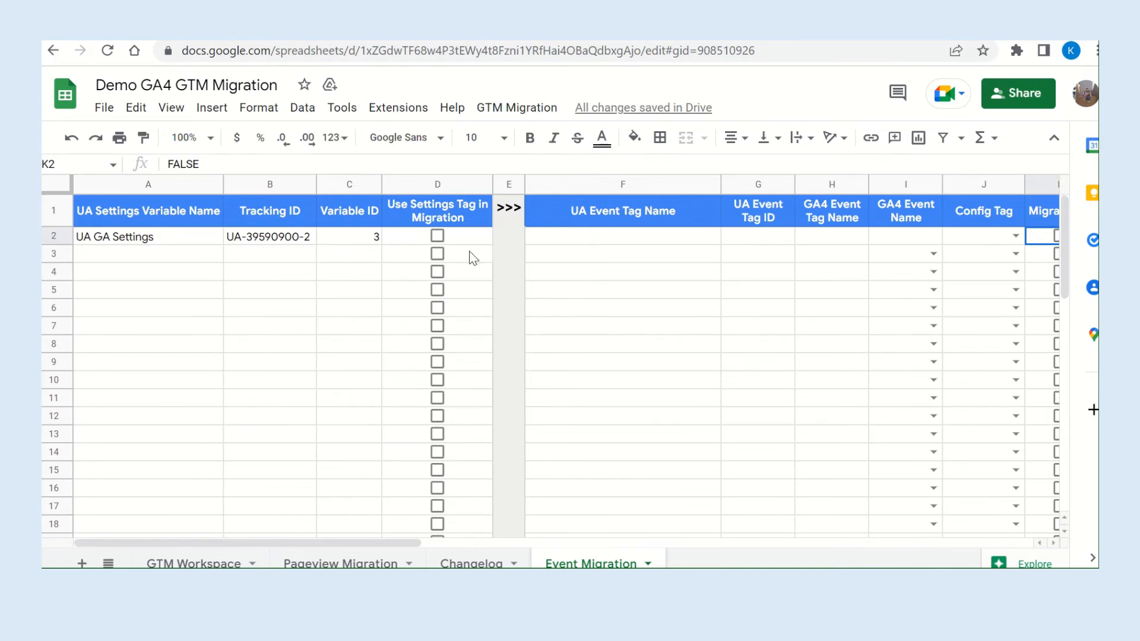
{"action": "left_click", "coordinate": [437, 237]}
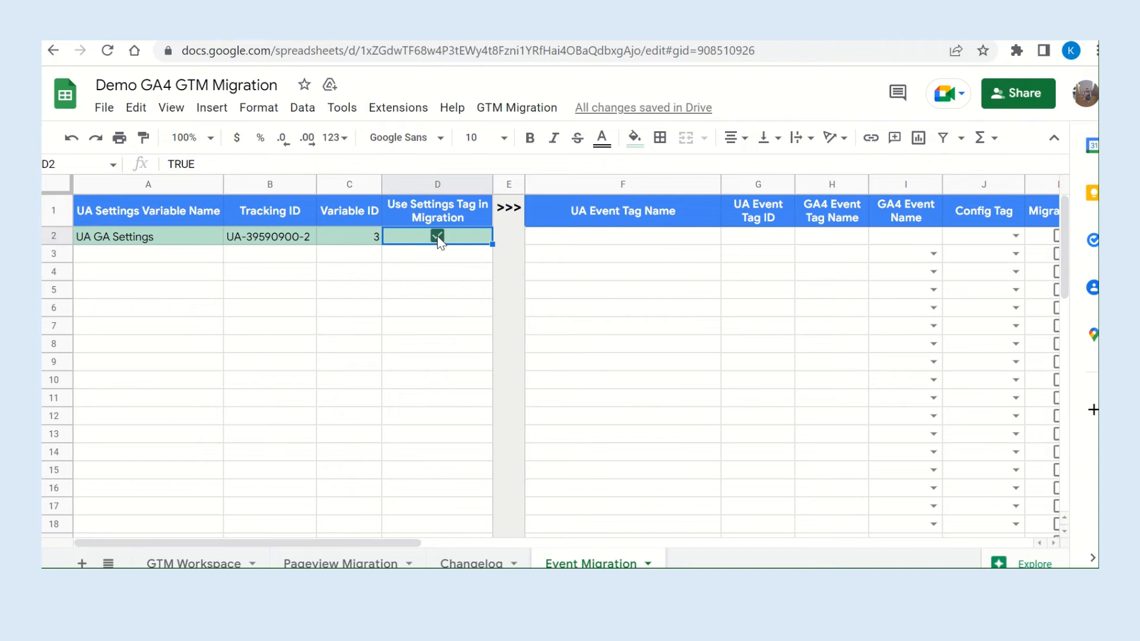
{"action": "left_click", "coordinate": [522, 113]}
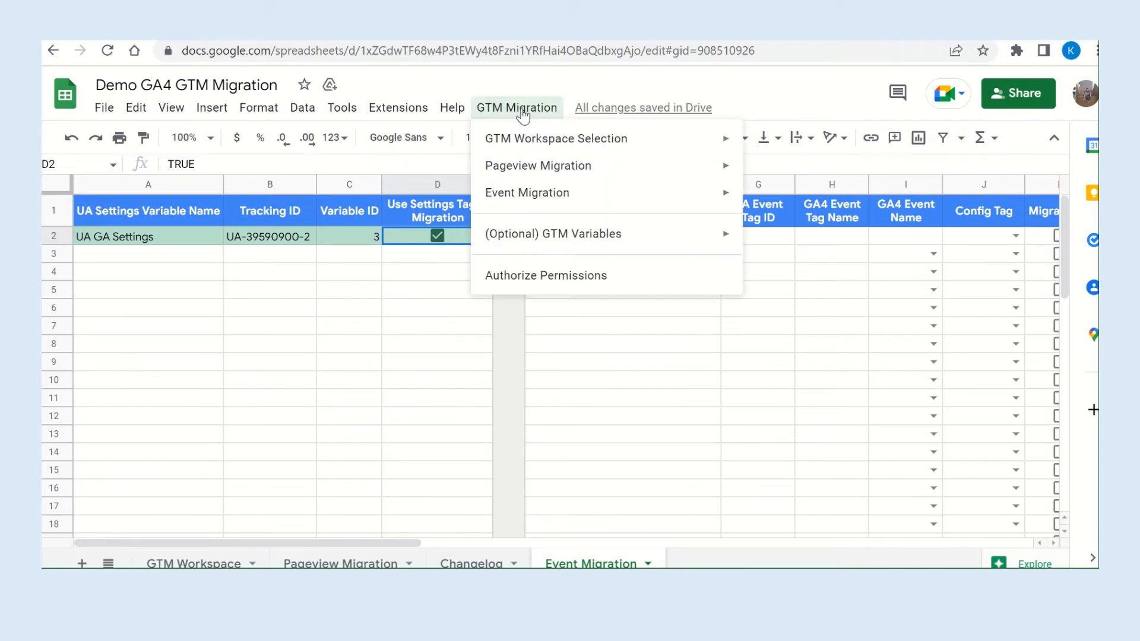
{"action": "mouse_move", "coordinate": [574, 197]}
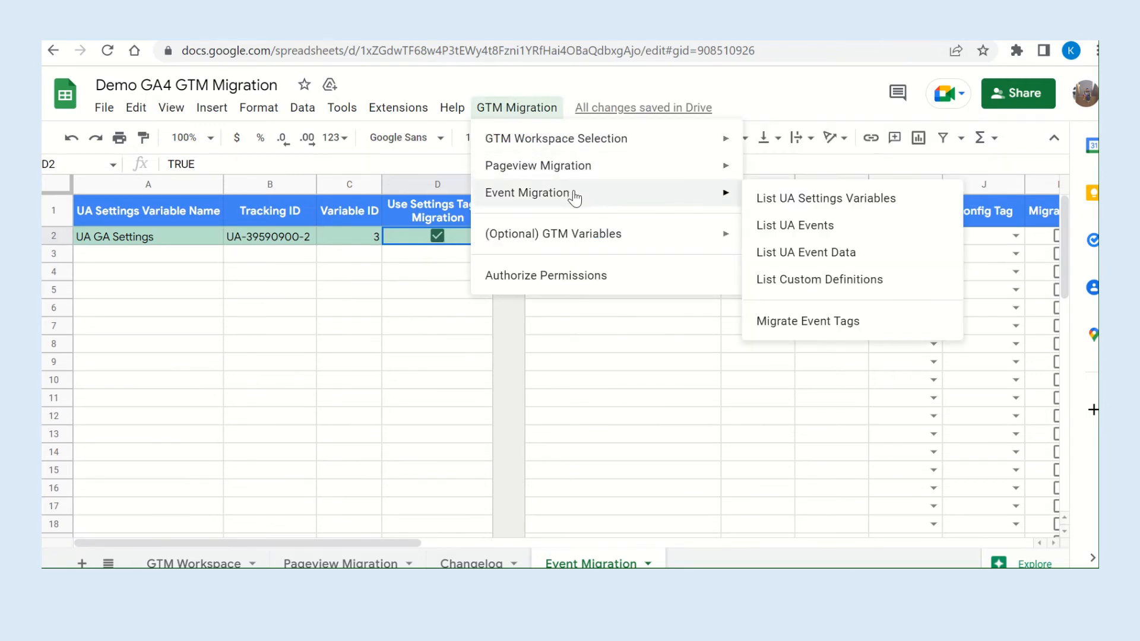
{"action": "left_click", "coordinate": [803, 231]}
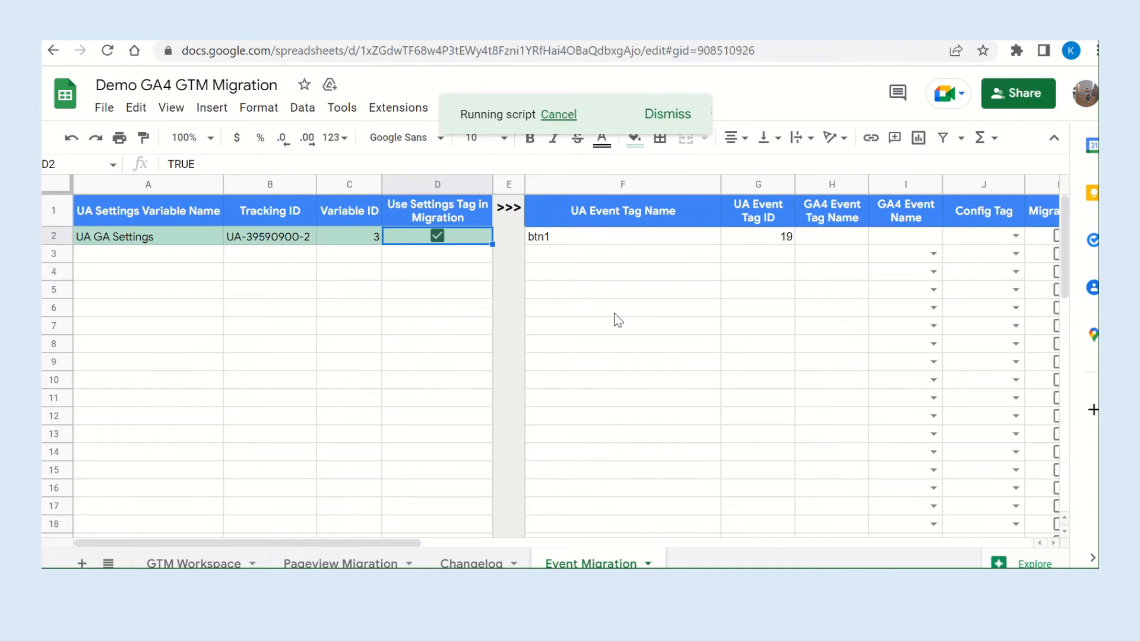
{"action": "scroll", "coordinate": [618, 321], "scroll_direction": "right", "scroll_amount": 2}
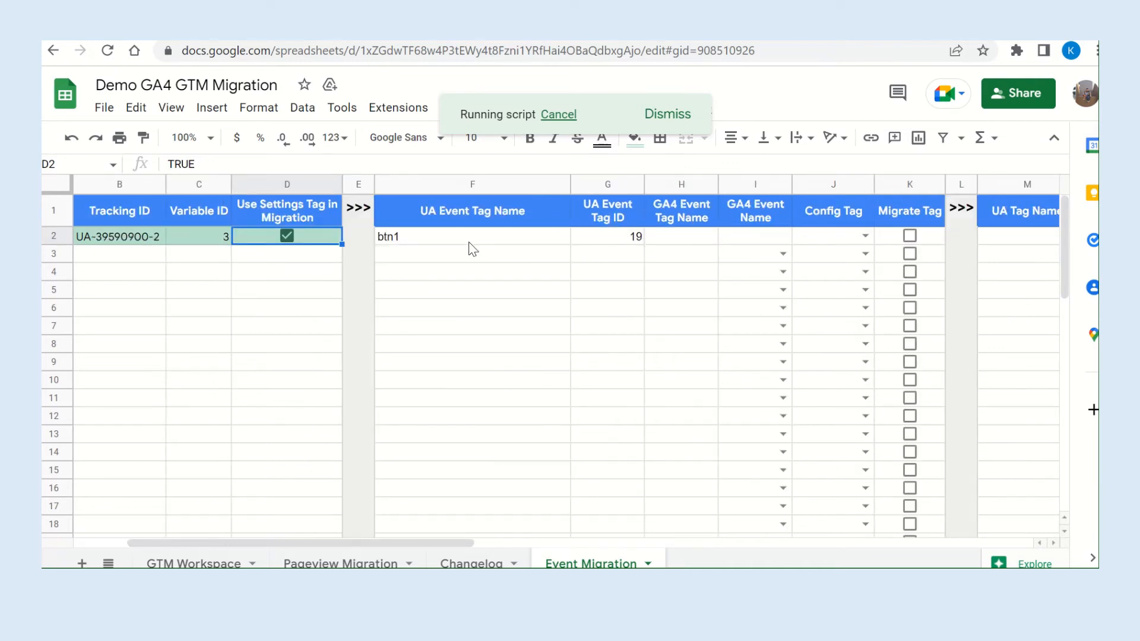
{"action": "mouse_move", "coordinate": [419, 238]}
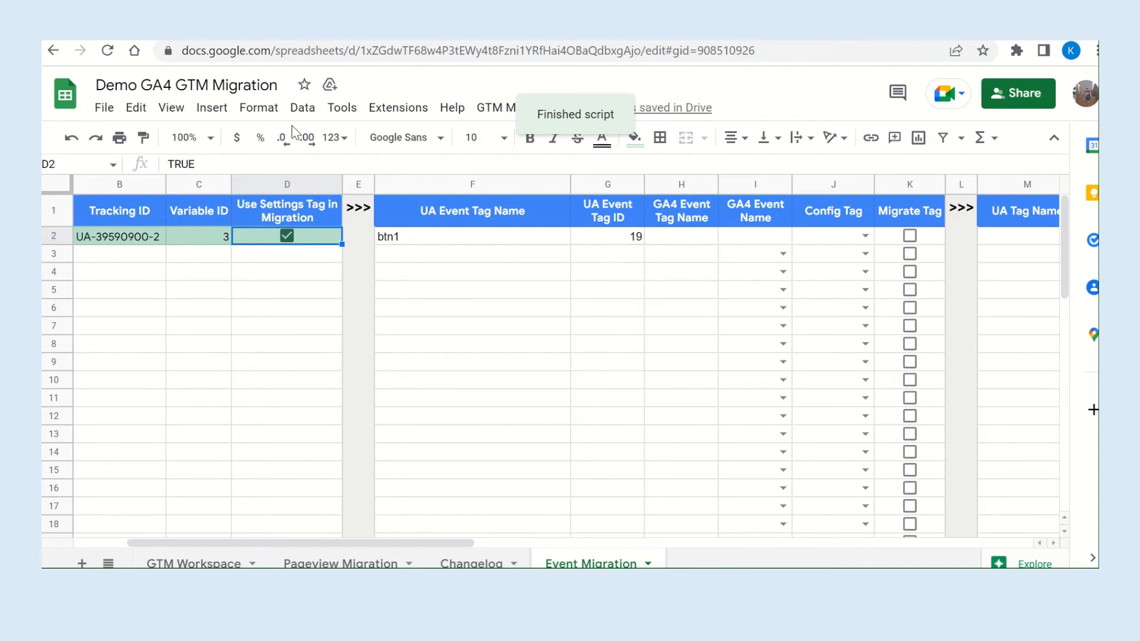
Switch to Google Tag Manager to check the workspace's tag list, and return to the migration spreadsheet.
{"action": "key", "text": "ctrl+Tab"}
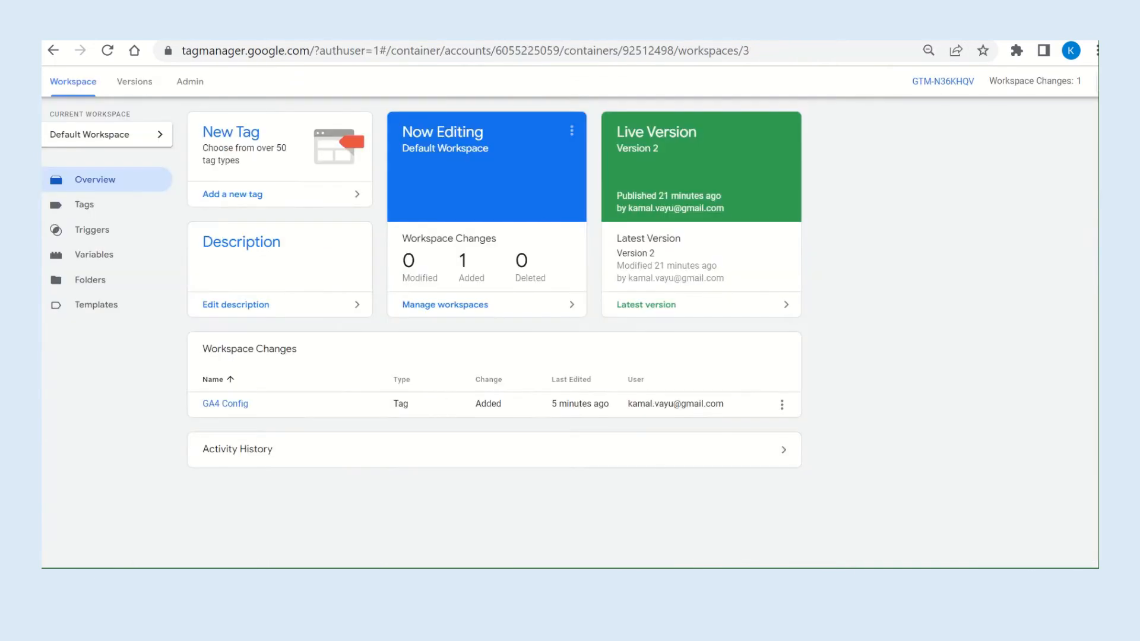
{"action": "left_click", "coordinate": [82, 204]}
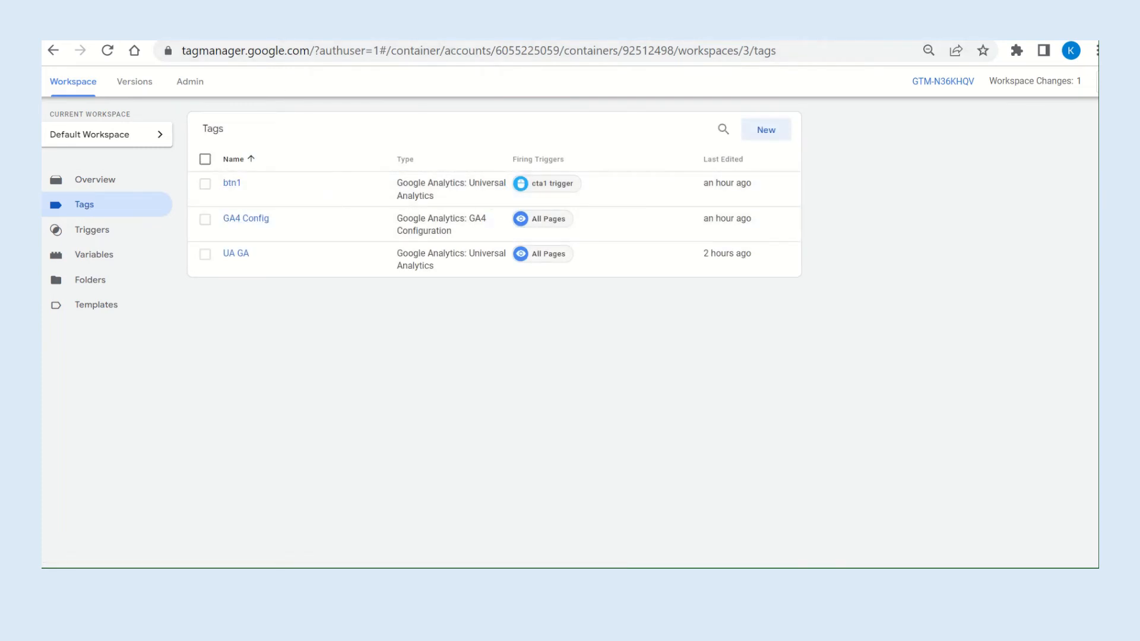
{"action": "left_click", "coordinate": [475, 26]}
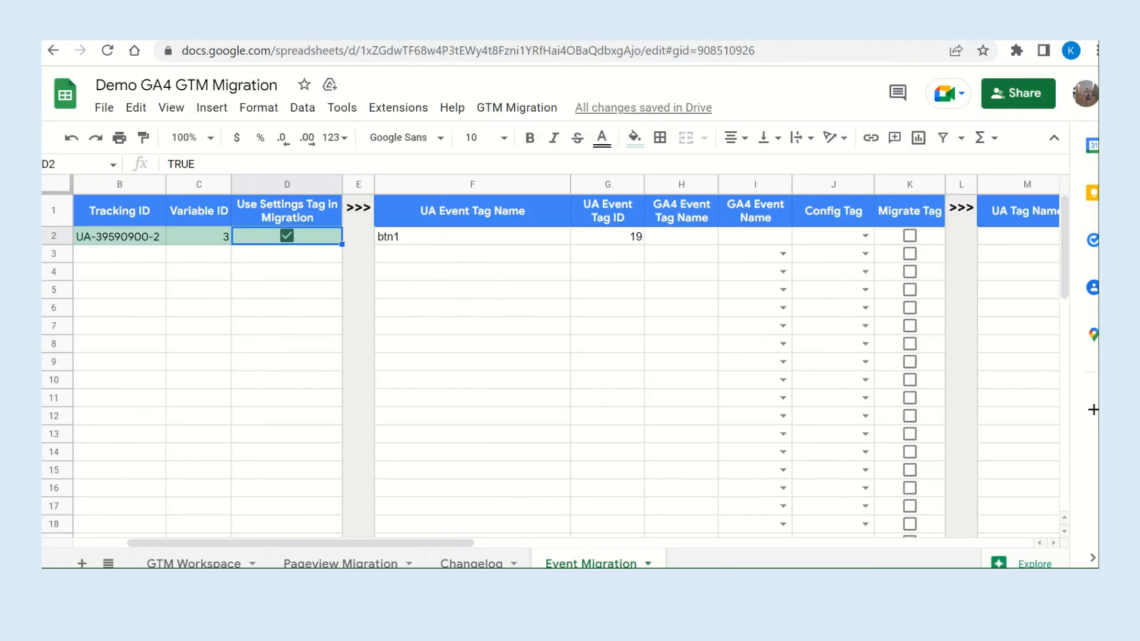
Enter "btn1 ga4" as the GA4 event tag name for the btn1 tag.
{"action": "left_click", "coordinate": [701, 237]}
{"action": "left_click", "coordinate": [855, 239]}
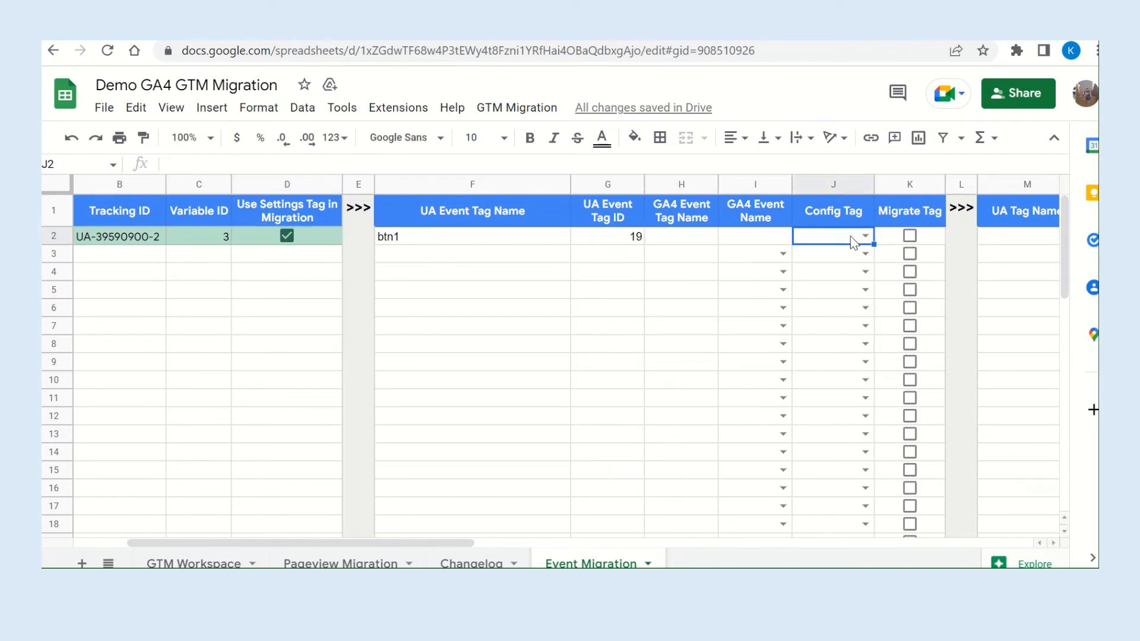
{"action": "left_click", "coordinate": [769, 242]}
{"action": "left_click", "coordinate": [685, 240]}
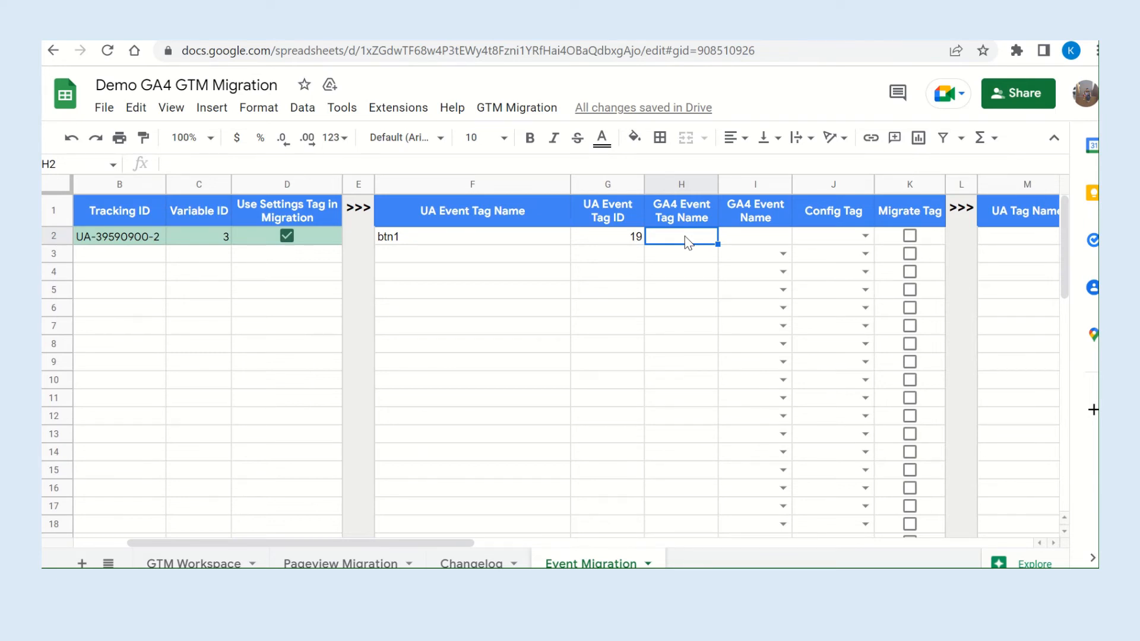
{"action": "type", "text": "btn1 ga4"}
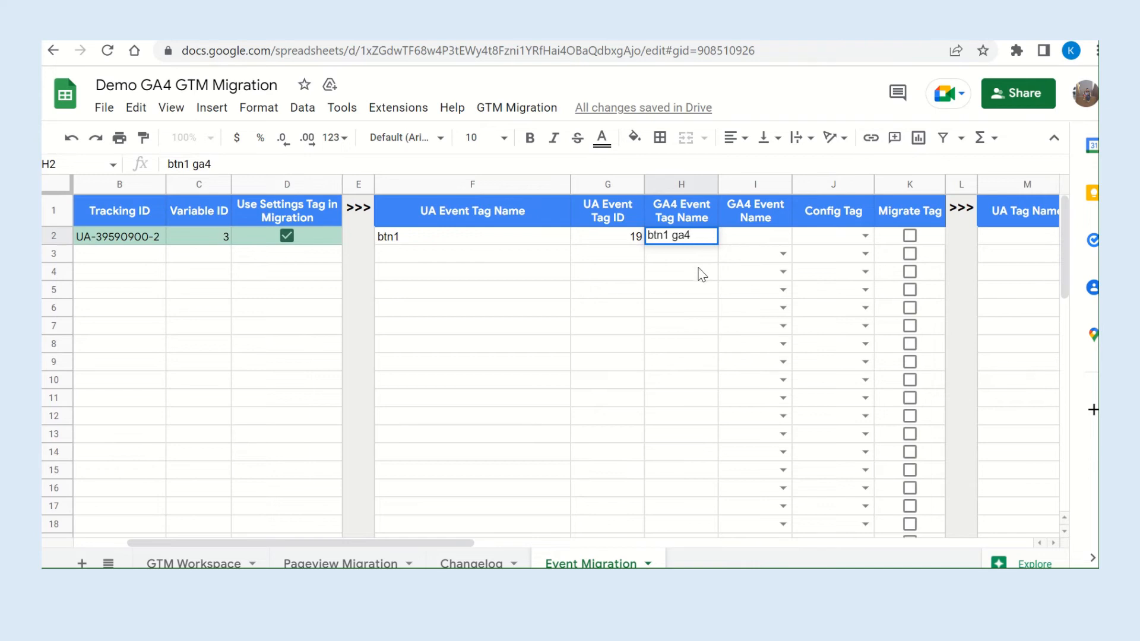
Copy the GA4 event tag name into the GA4 event name cell for btn1 and extend it to "btn1 ga4 event".
{"action": "left_click", "coordinate": [751, 243]}
{"action": "type", "text": "b"}
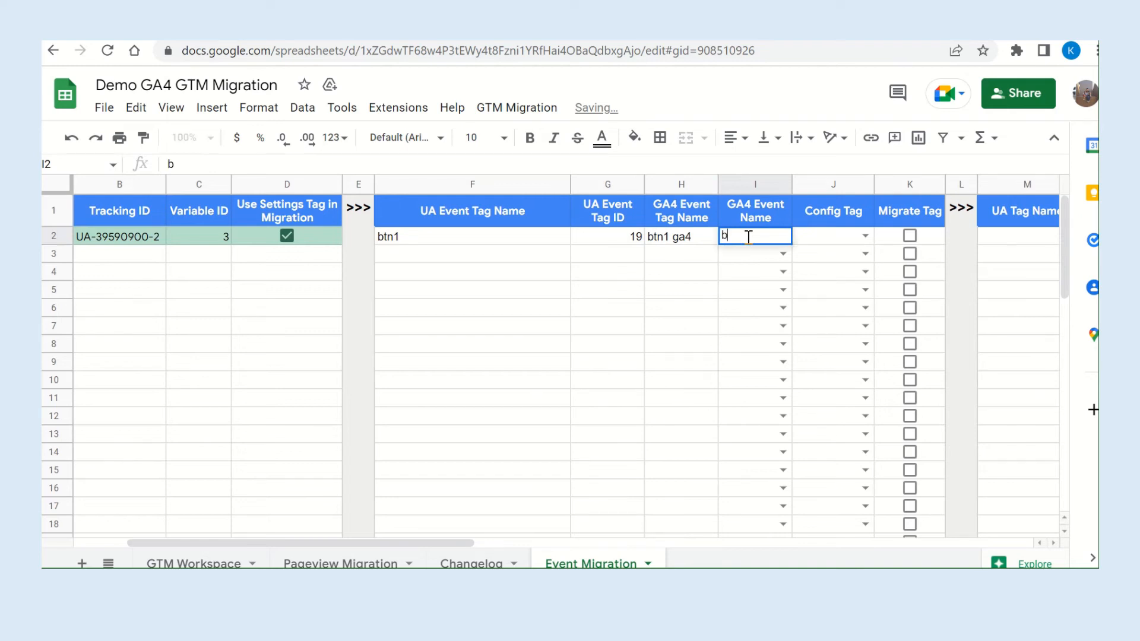
{"action": "left_click", "coordinate": [671, 236]}
{"action": "key", "text": "ctrl+c"}
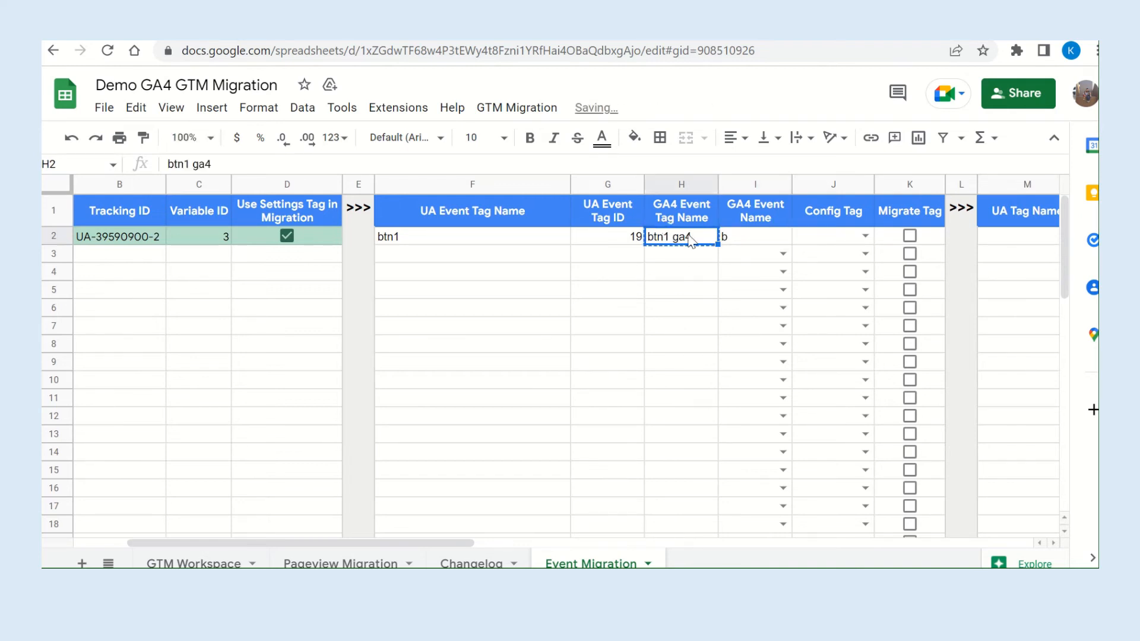
{"action": "left_click", "coordinate": [758, 237]}
{"action": "key", "text": "ctrl+v"}
{"action": "double_click", "coordinate": [776, 237]}
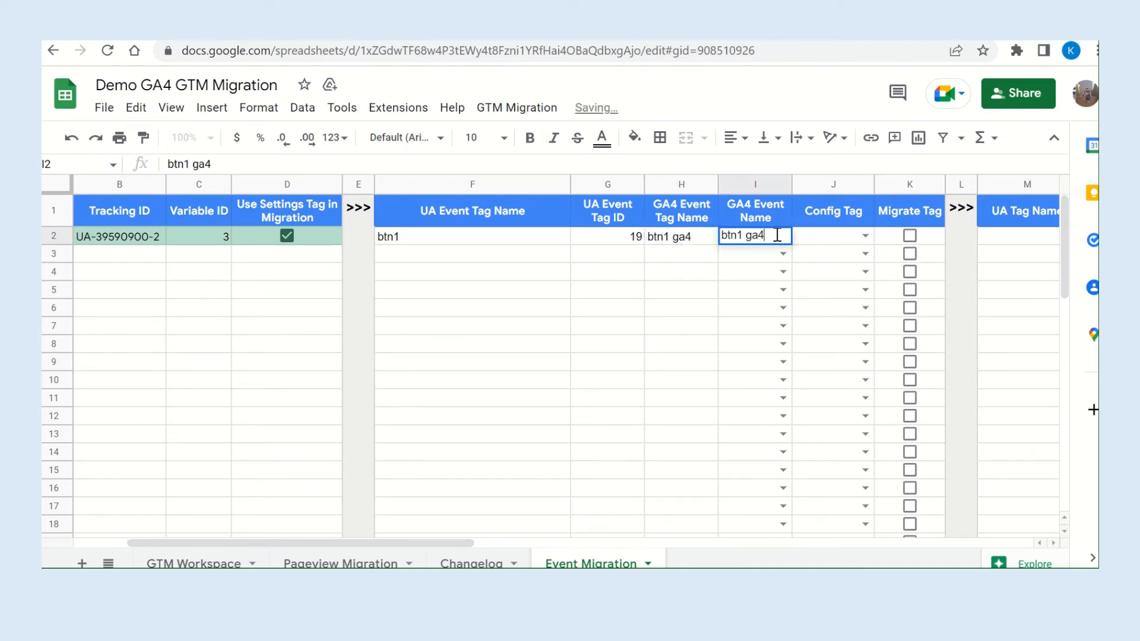
{"action": "type", "text": "event"}
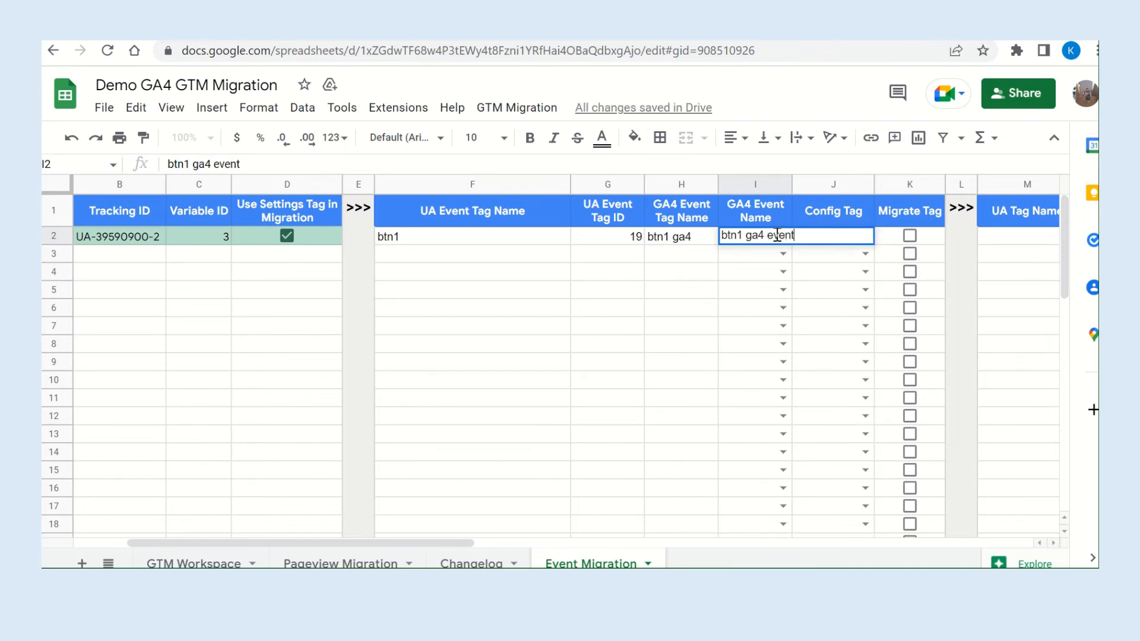
{"action": "left_click", "coordinate": [703, 381]}
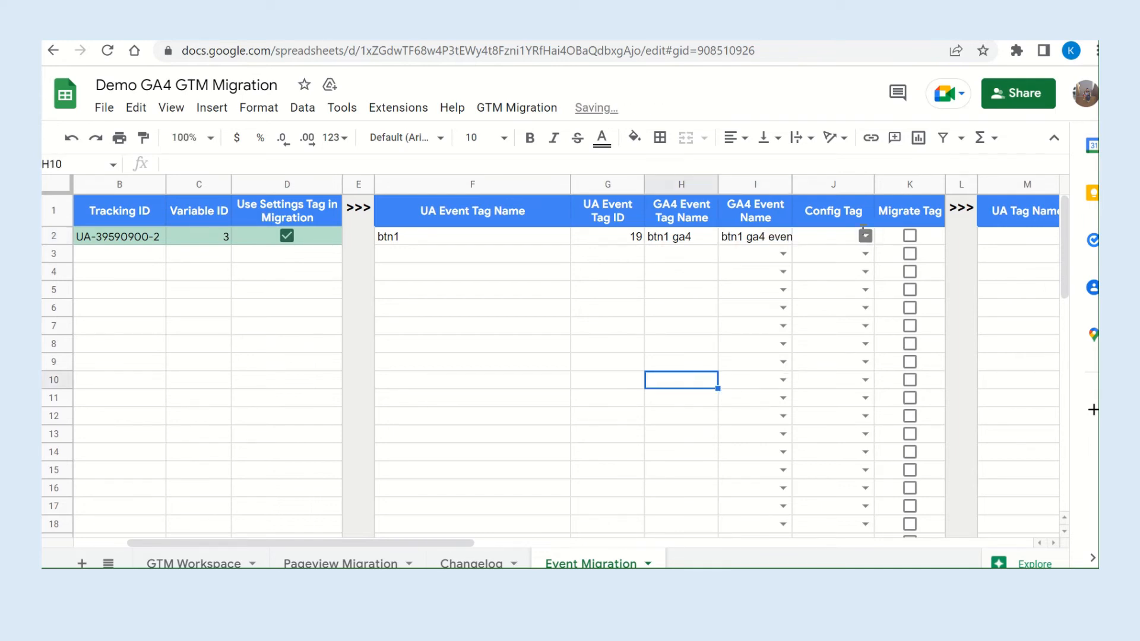
Assign GA4 Config as the config tag for btn1 and mark the tag for migration.
{"action": "left_click", "coordinate": [864, 235]}
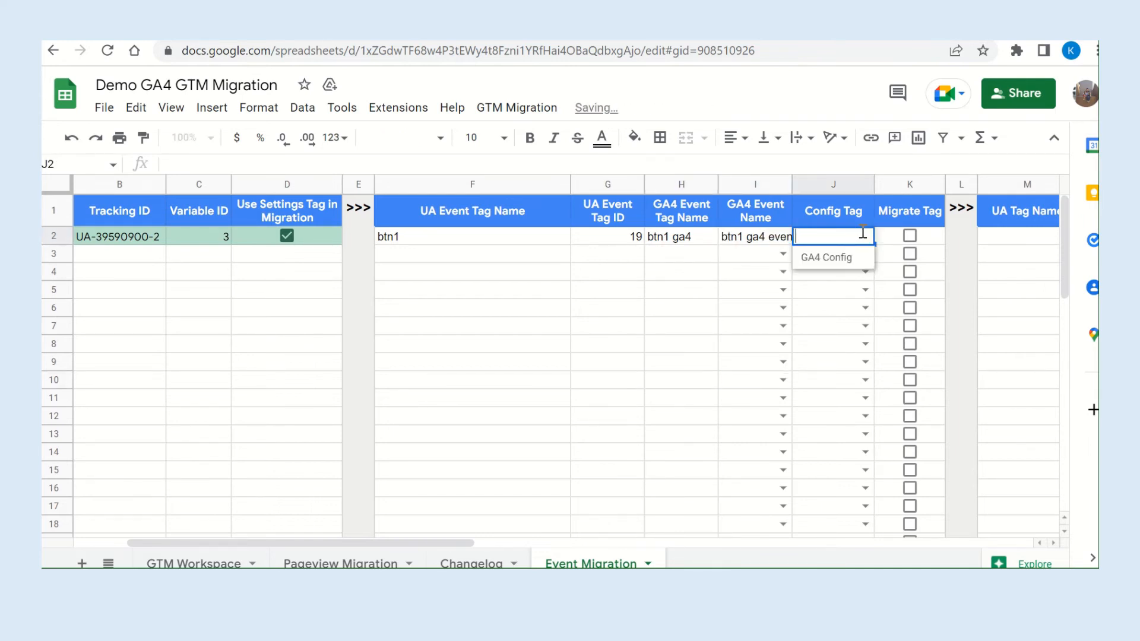
{"action": "left_click", "coordinate": [839, 260]}
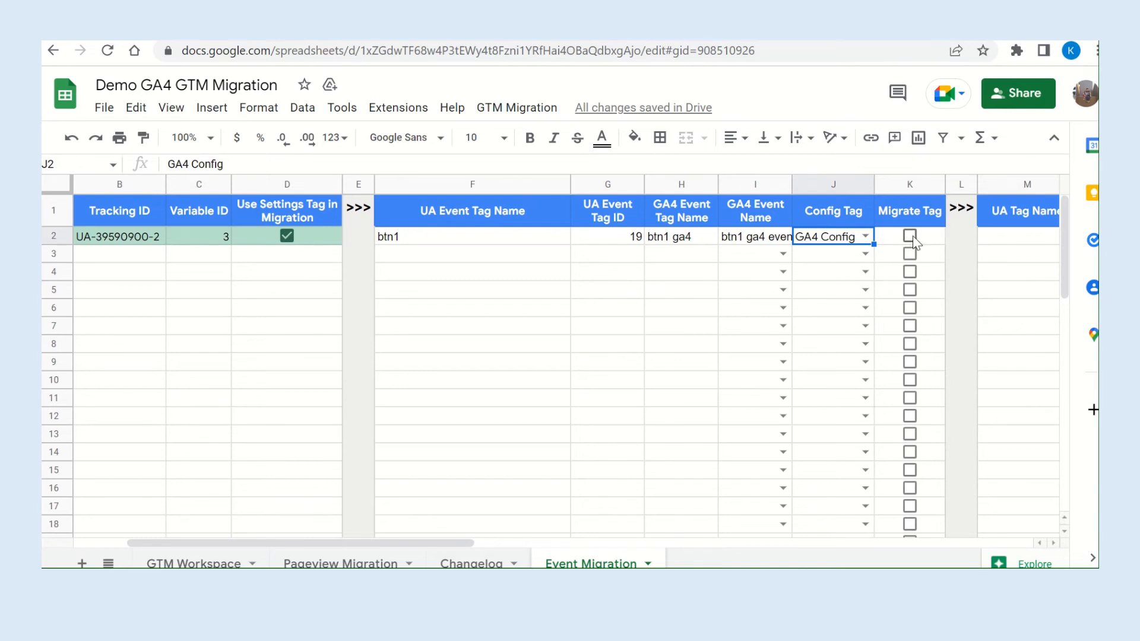
{"action": "scroll", "coordinate": [913, 236], "scroll_direction": "right", "scroll_amount": 5}
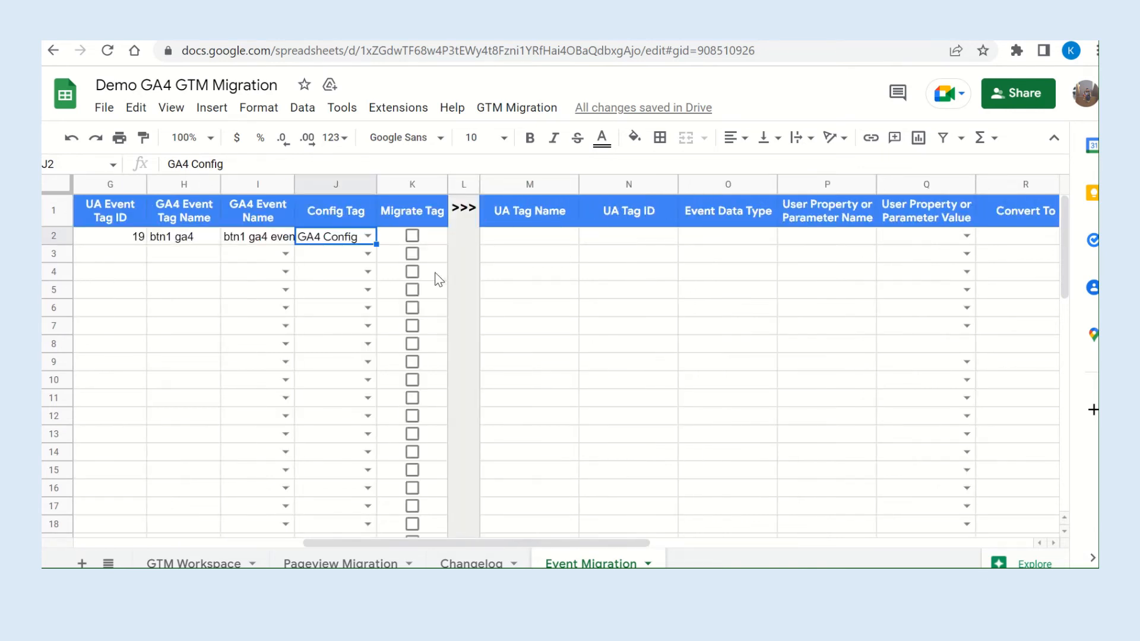
{"action": "left_click", "coordinate": [412, 236]}
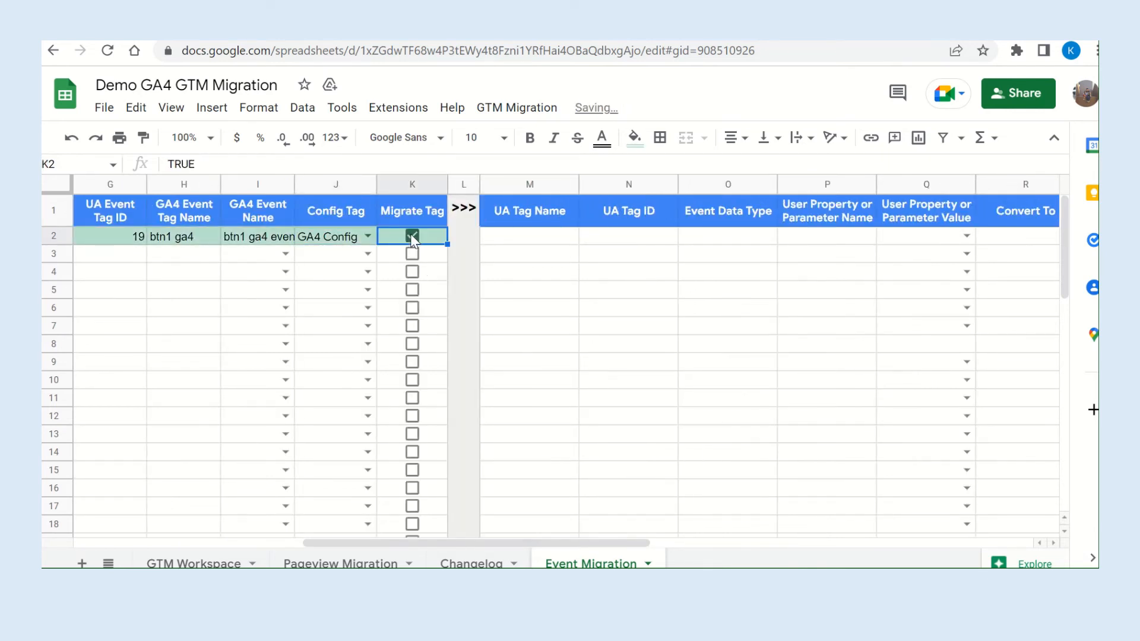
{"action": "left_click", "coordinate": [412, 237]}
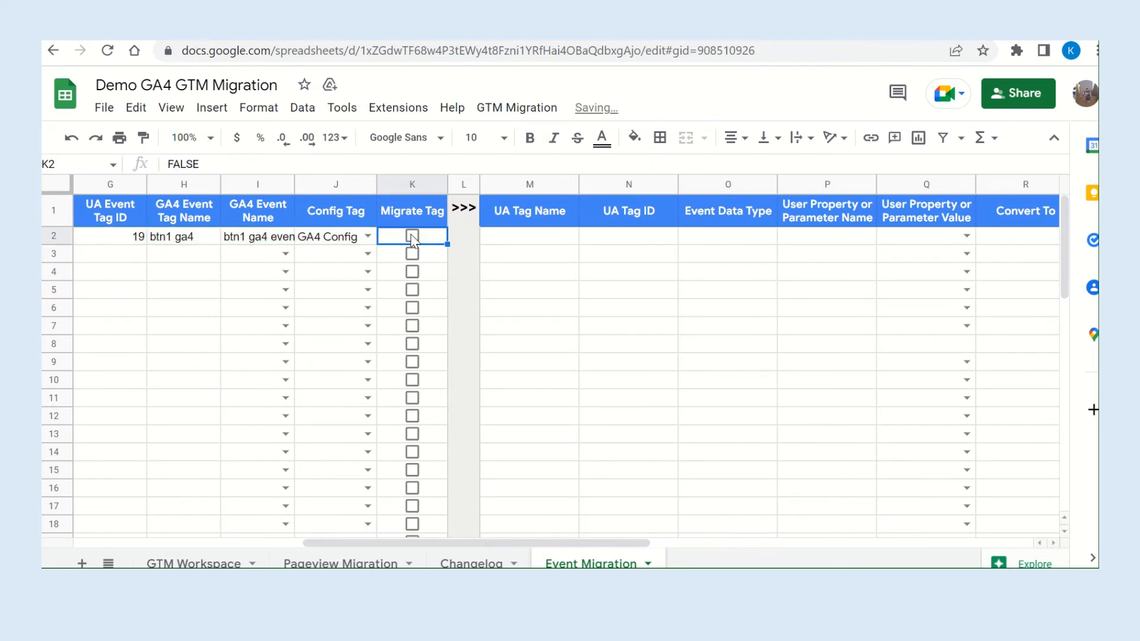
{"action": "left_click", "coordinate": [412, 237]}
Run the Event Migration script that lists the UA event data for btn1, and review the listed event data columns.
{"action": "left_click", "coordinate": [520, 109]}
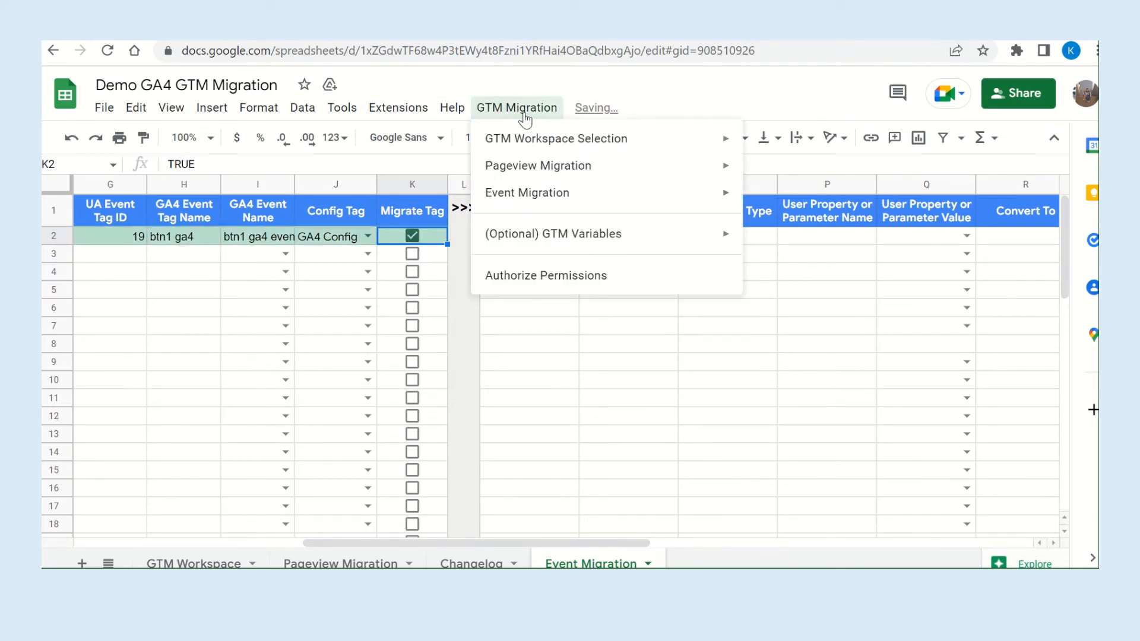
{"action": "mouse_move", "coordinate": [574, 142]}
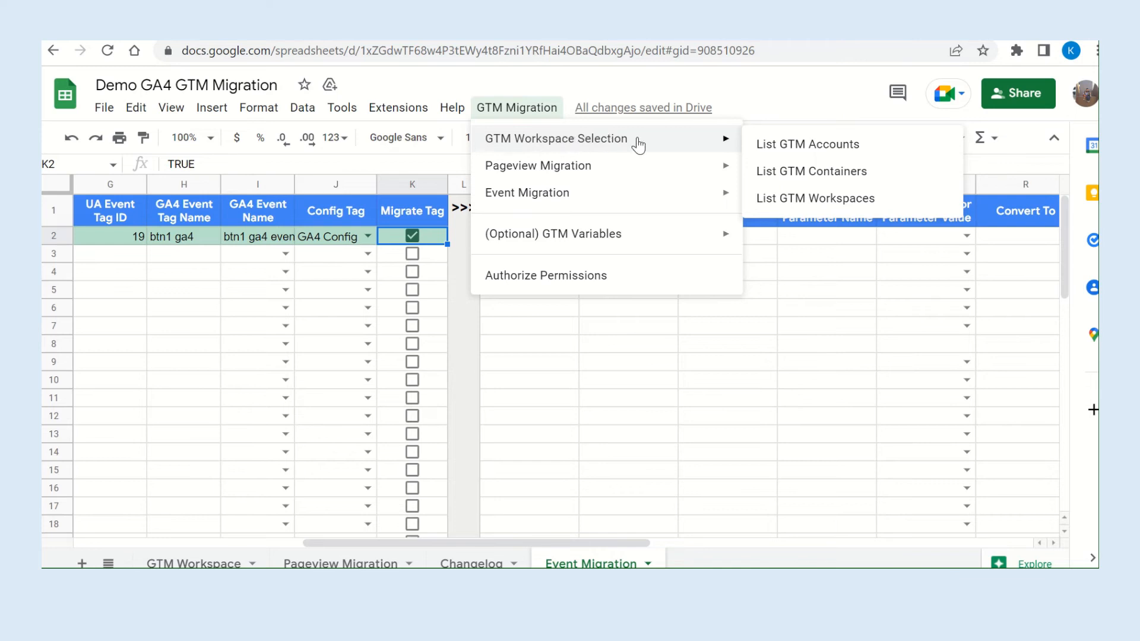
{"action": "mouse_move", "coordinate": [649, 200]}
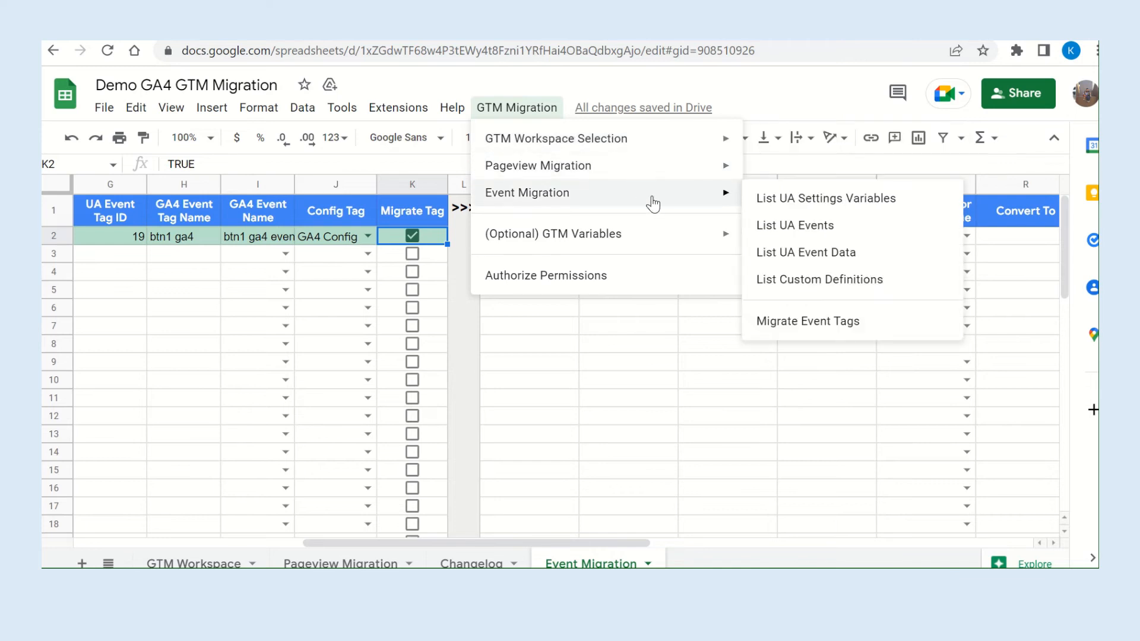
{"action": "left_click", "coordinate": [844, 258]}
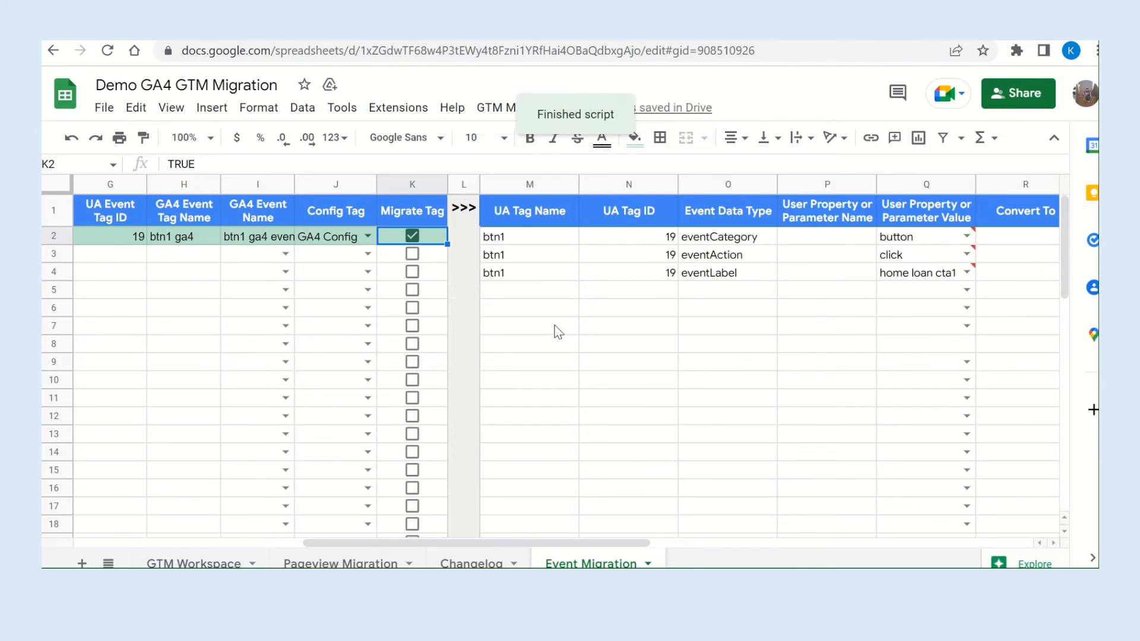
{"action": "scroll", "coordinate": [227, 293], "scroll_direction": "left", "scroll_amount": 3}
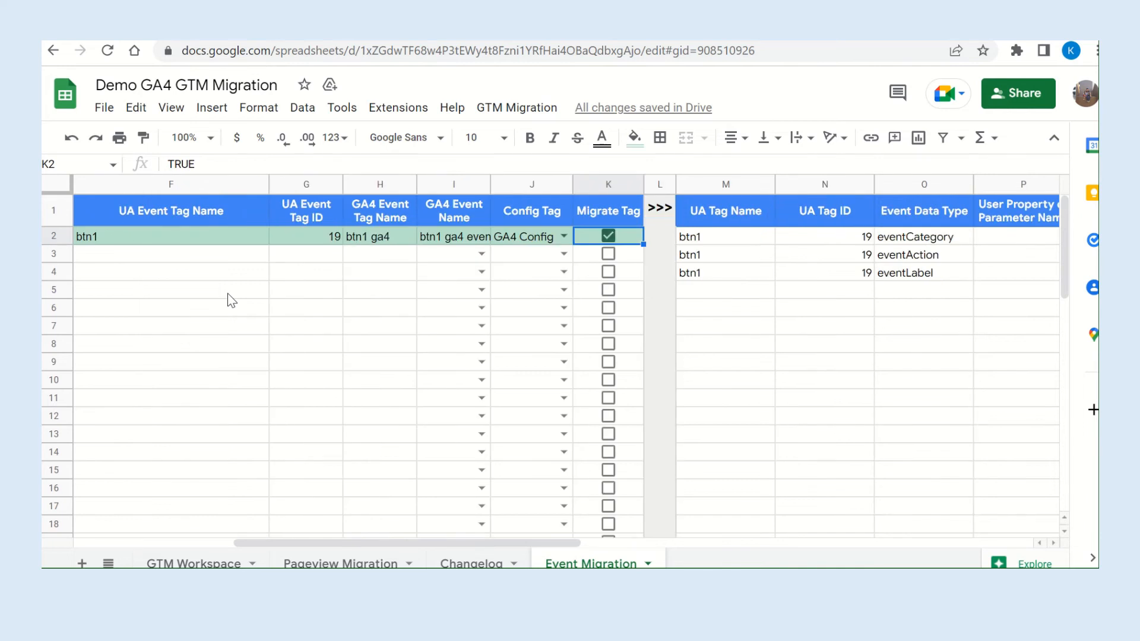
{"action": "scroll", "coordinate": [227, 293], "scroll_direction": "right", "scroll_amount": 5}
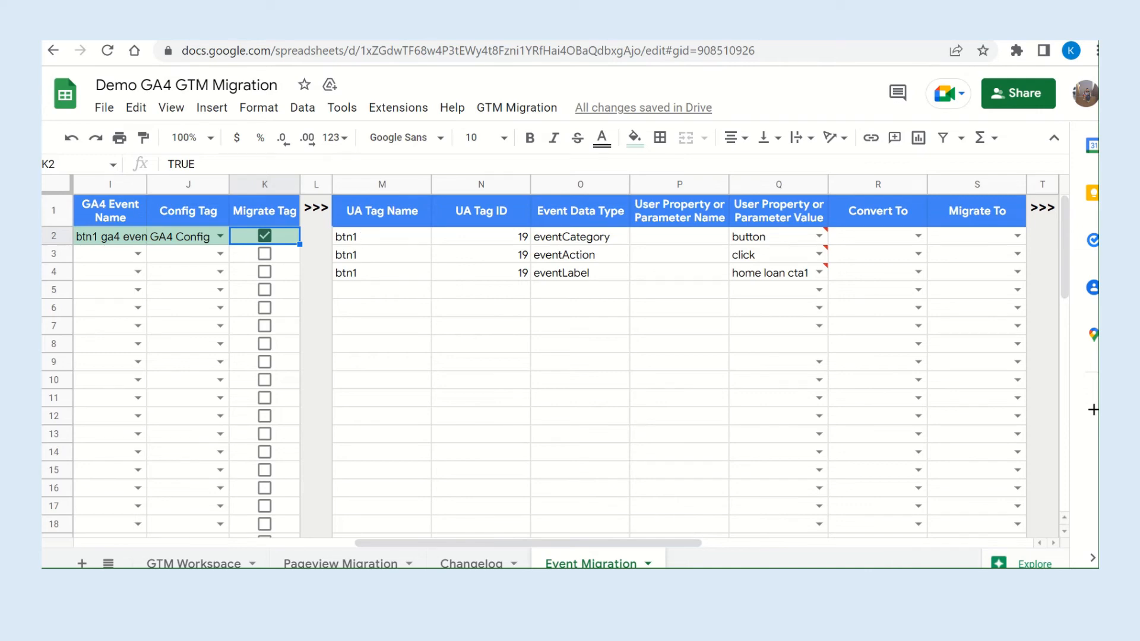
Open the btn1 tag's configuration in Google Tag Manager and check its event category, action and label against the migration sheet.
{"action": "left_click", "coordinate": [172, 30]}
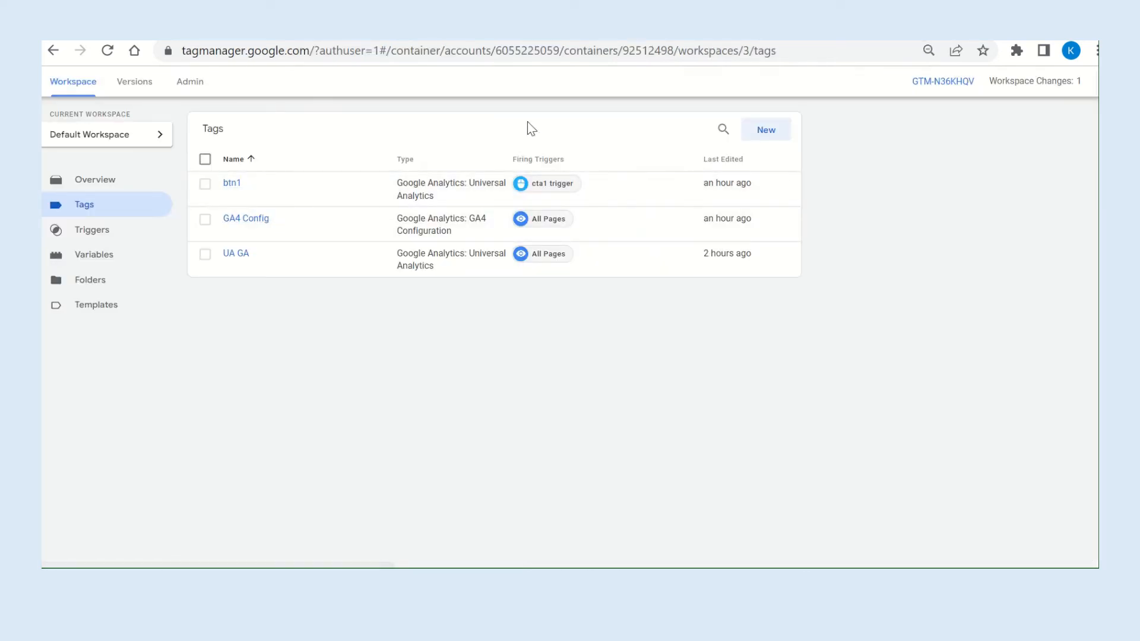
{"action": "left_click", "coordinate": [309, 30]}
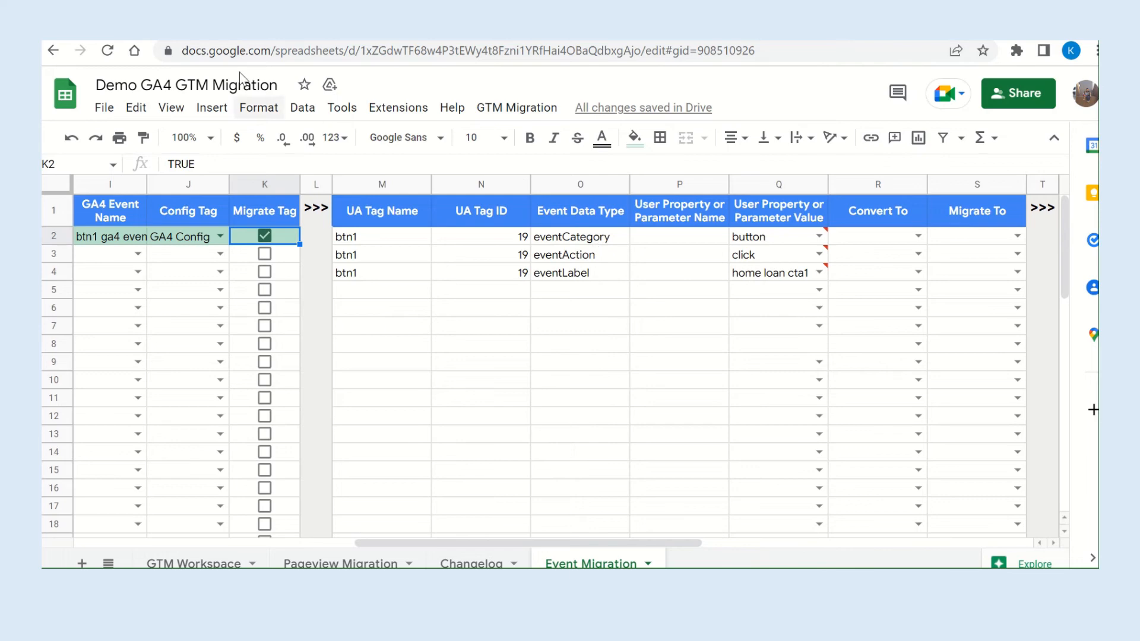
{"action": "left_click", "coordinate": [190, 30]}
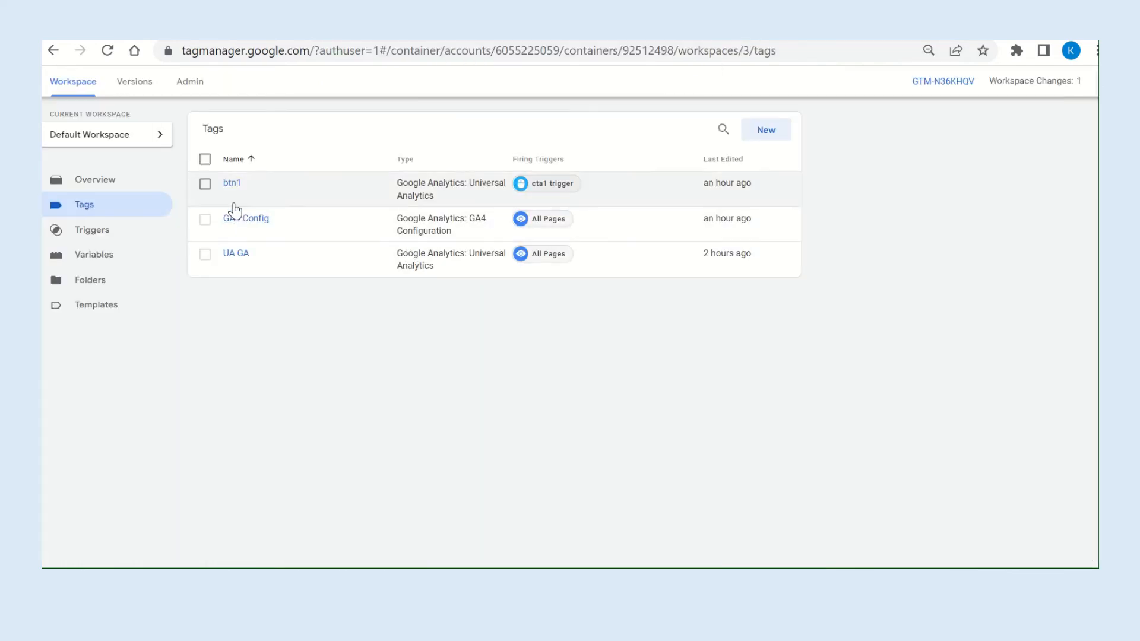
{"action": "left_click", "coordinate": [232, 184]}
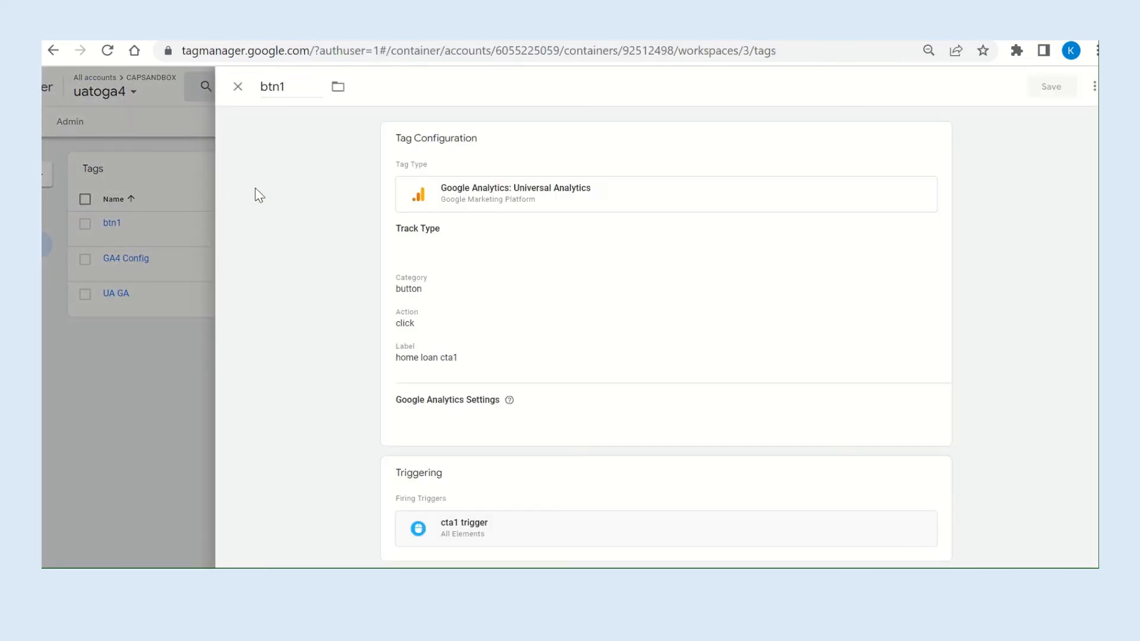
{"action": "left_click", "coordinate": [515, 309]}
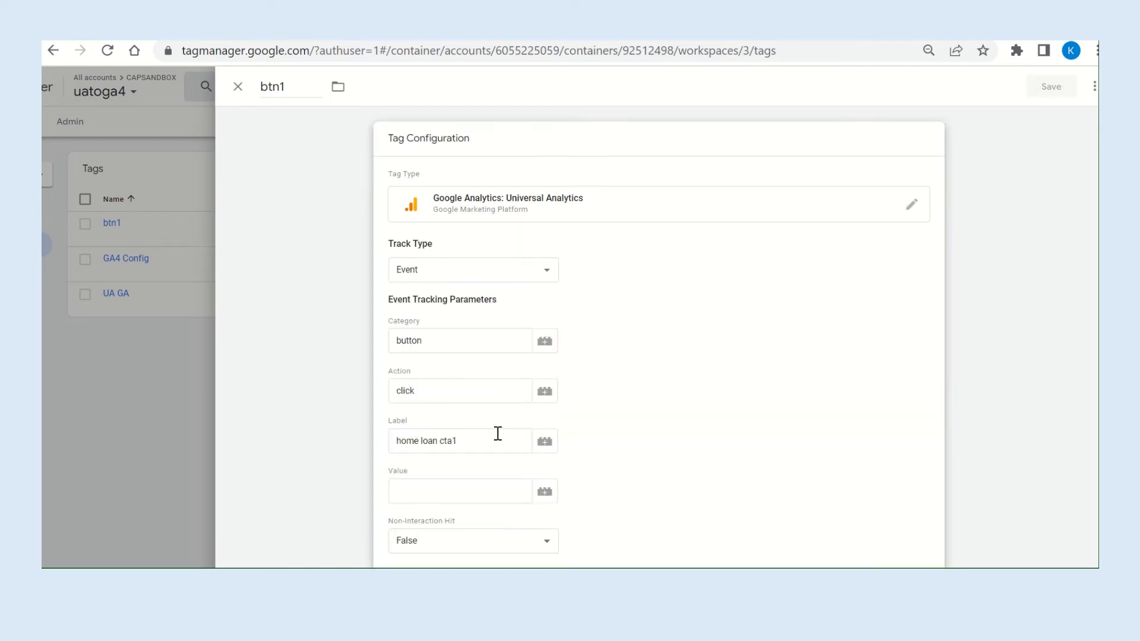
Return to the Demo GA4 GTM Migration spreadsheet and widen the User Property or Parameter Value column.
{"action": "left_click", "coordinate": [494, 27]}
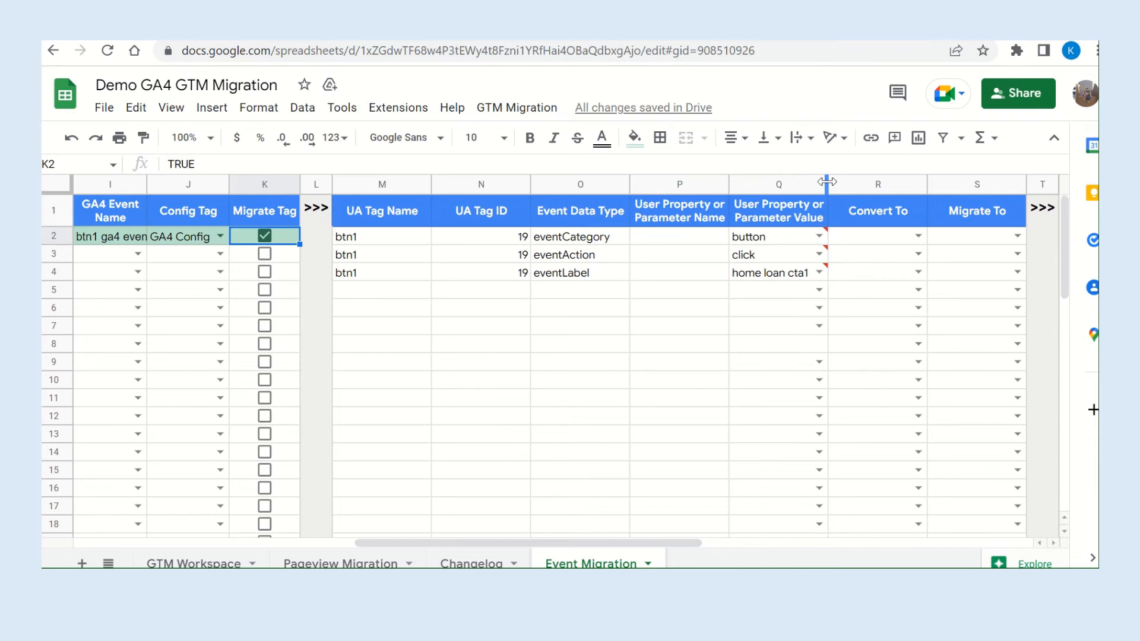
{"action": "left_click_drag", "start_coordinate": [826, 181], "coordinate": [864, 181]}
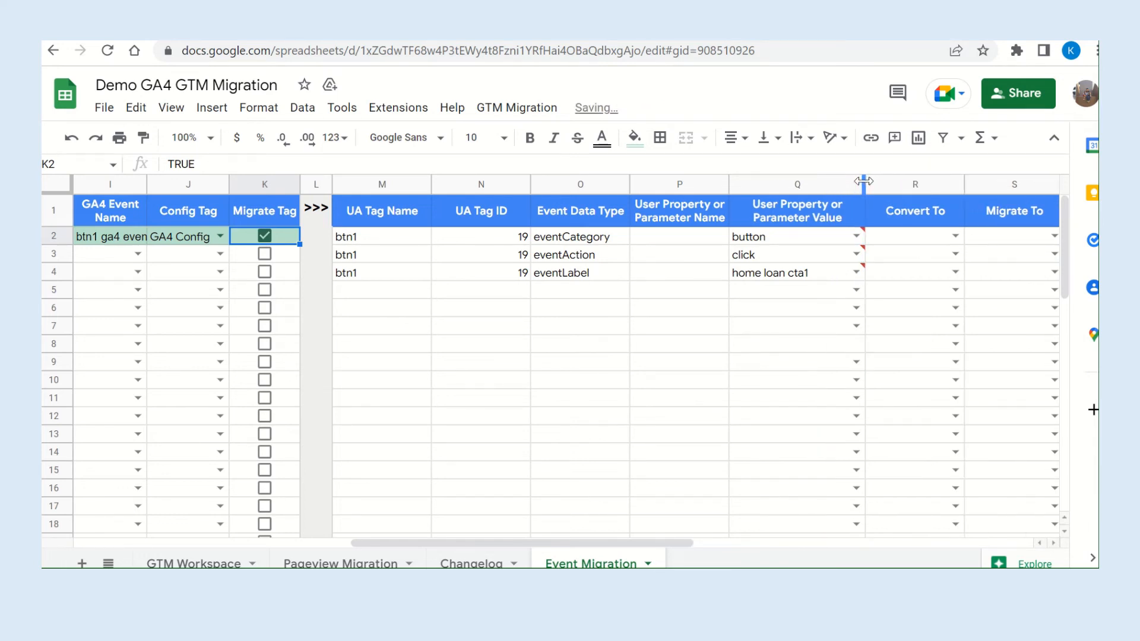
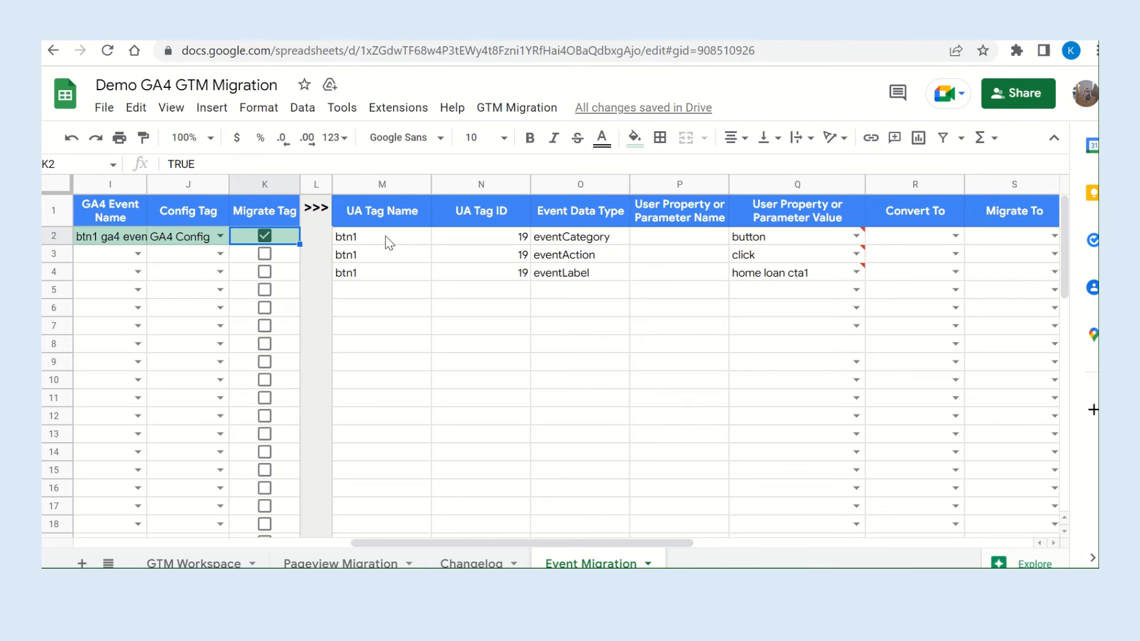
Copy the three btn1 UA tag names and tag IDs from rows 2–4 into rows 5–7.
{"action": "left_click_drag", "start_coordinate": [386, 237], "coordinate": [503, 273]}
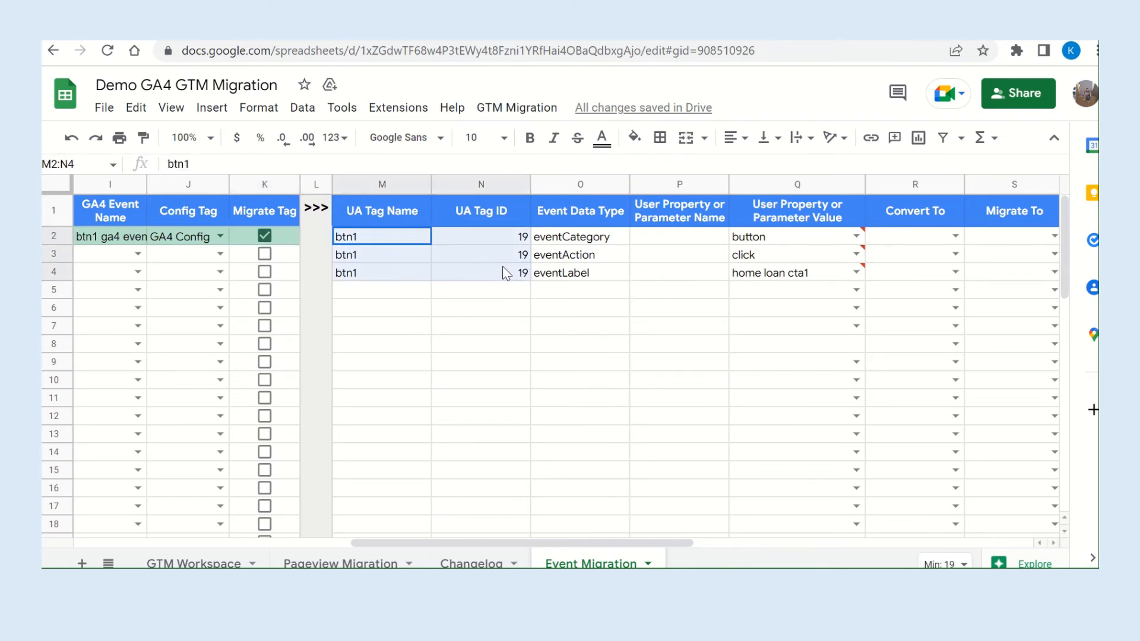
{"action": "key", "text": "ctrl+c"}
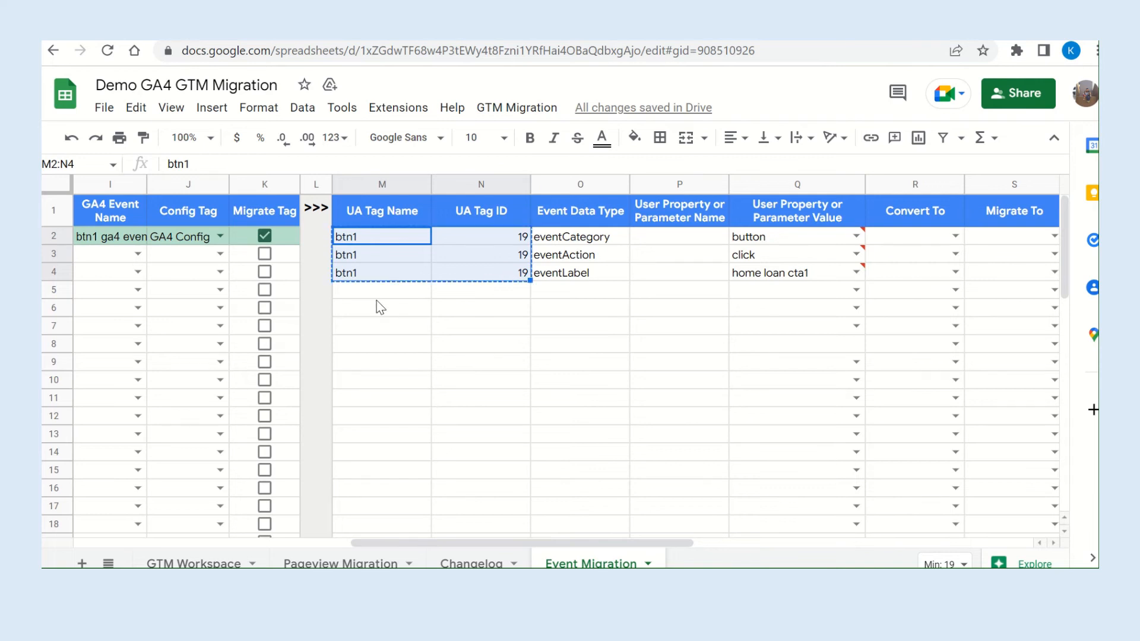
{"action": "left_click", "coordinate": [371, 292]}
{"action": "key", "text": "ctrl+v"}
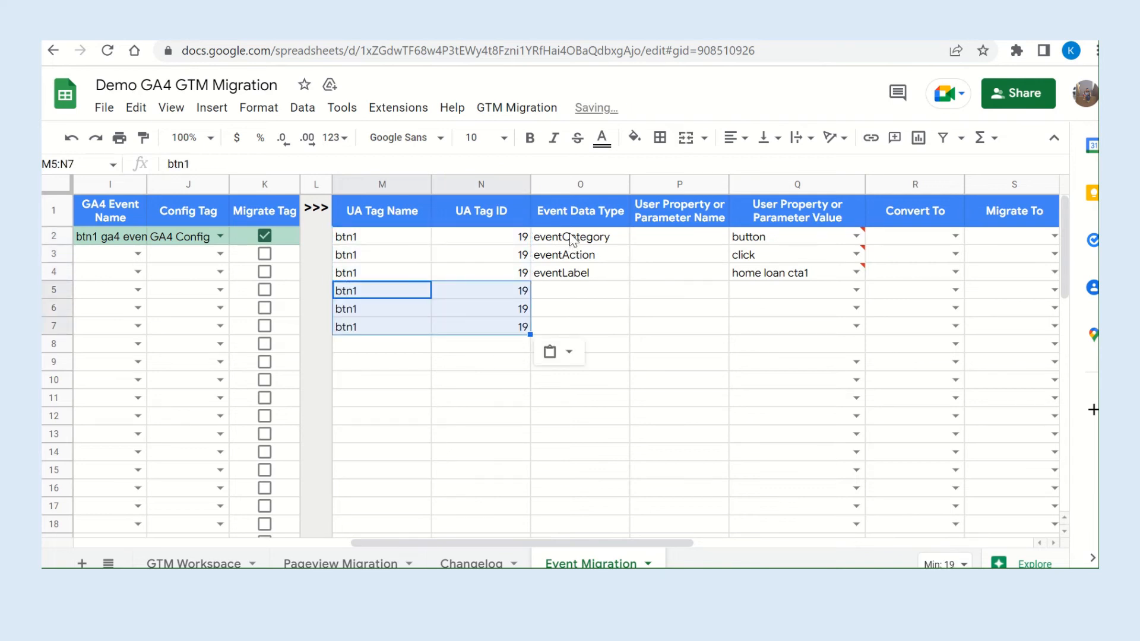
Copy the three event data types from rows 2–4 into the User Property or Parameter Name column, rows 5–7.
{"action": "left_click_drag", "start_coordinate": [573, 237], "coordinate": [587, 271]}
{"action": "key", "text": "ctrl+c"}
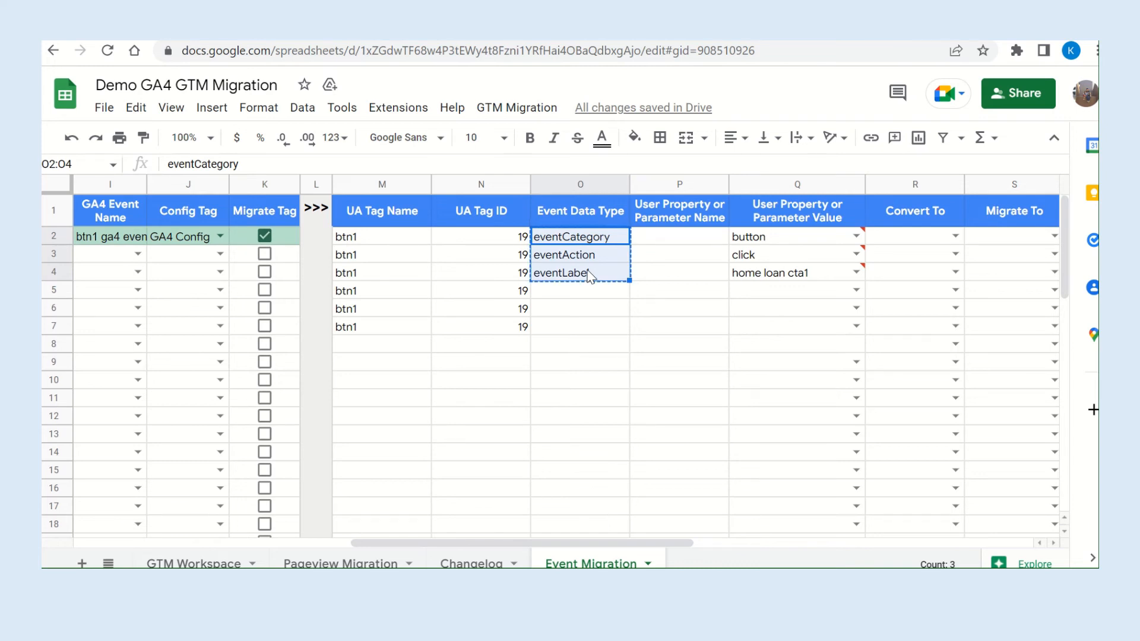
{"action": "left_click", "coordinate": [657, 297]}
{"action": "key", "text": "ctrl+v"}
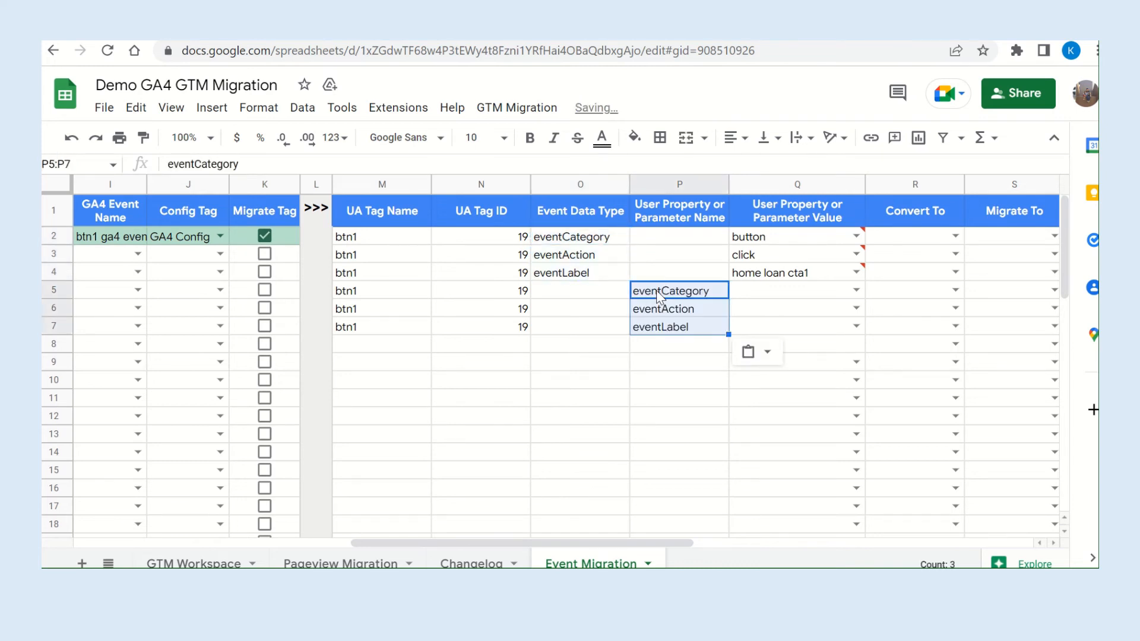
Copy the values button, click and home loan cta1 into rows 5–7 of the User Property or Parameter Value column.
{"action": "left_click", "coordinate": [764, 239]}
{"action": "left_click_drag", "start_coordinate": [765, 239], "coordinate": [780, 277]}
{"action": "key", "text": "ctrl+c"}
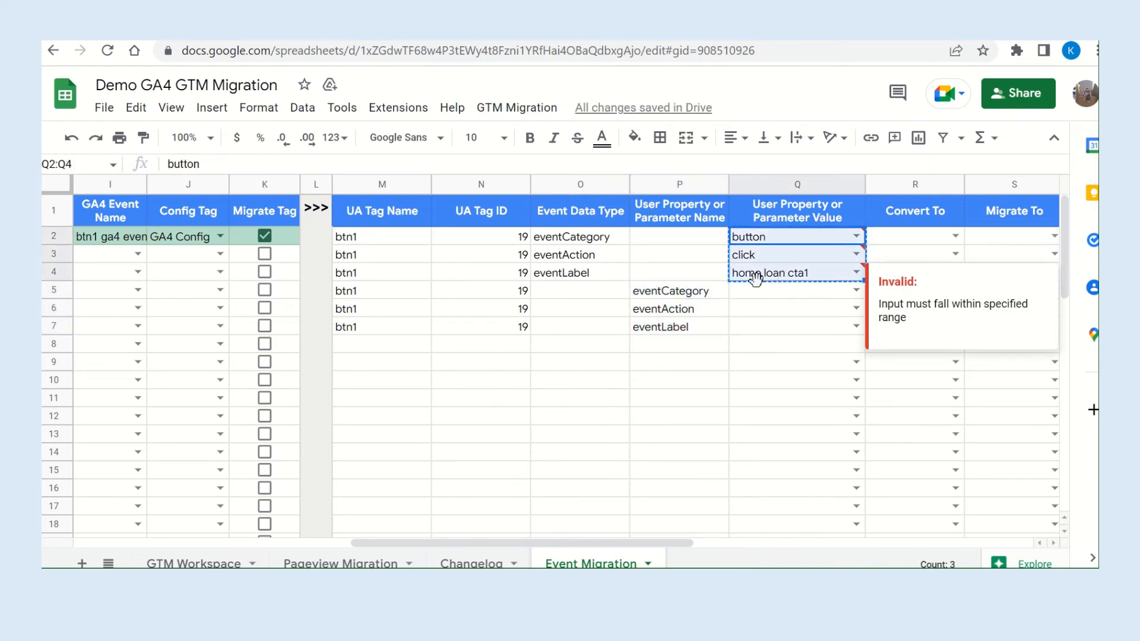
{"action": "left_click", "coordinate": [748, 291]}
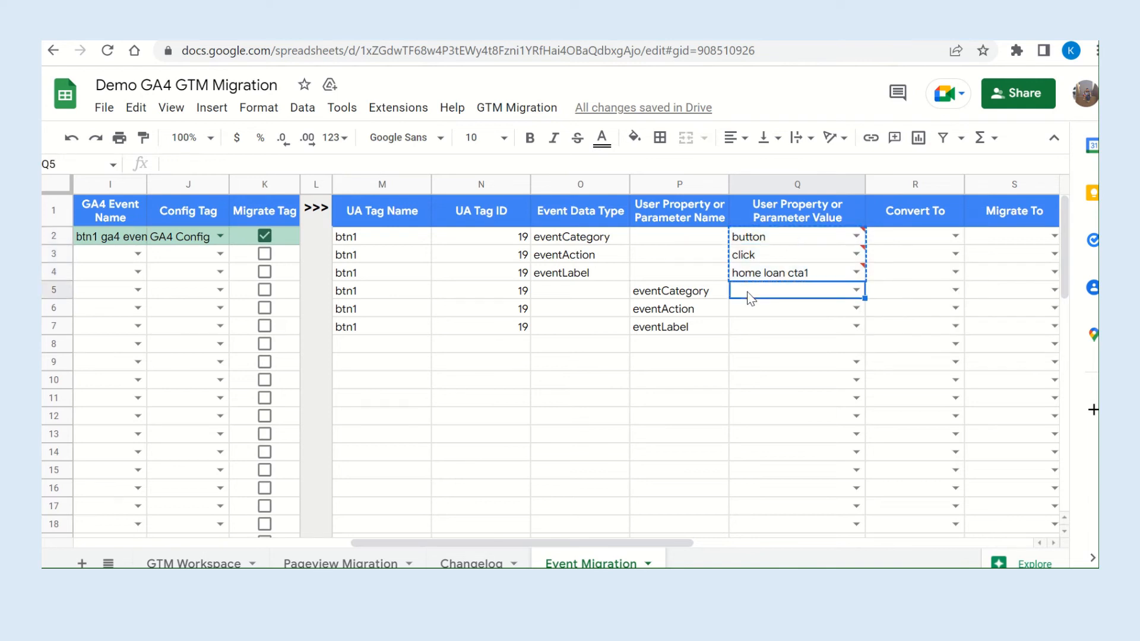
{"action": "key", "text": "ctrl+v"}
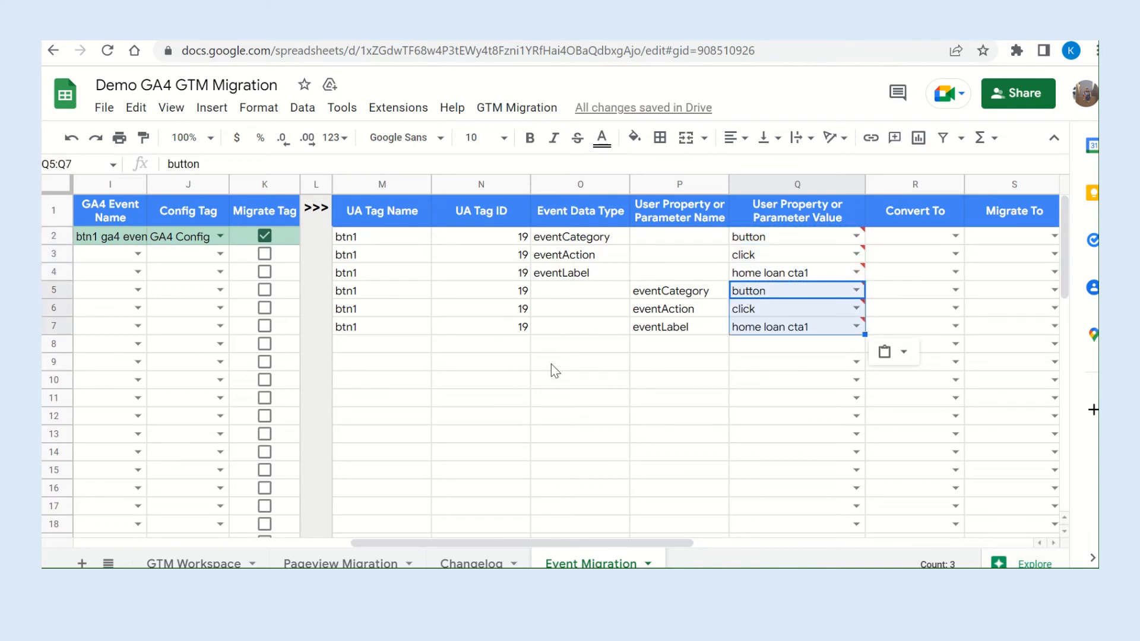
Change the parameter name in row 5 to event_category.
{"action": "double_click", "coordinate": [671, 290]}
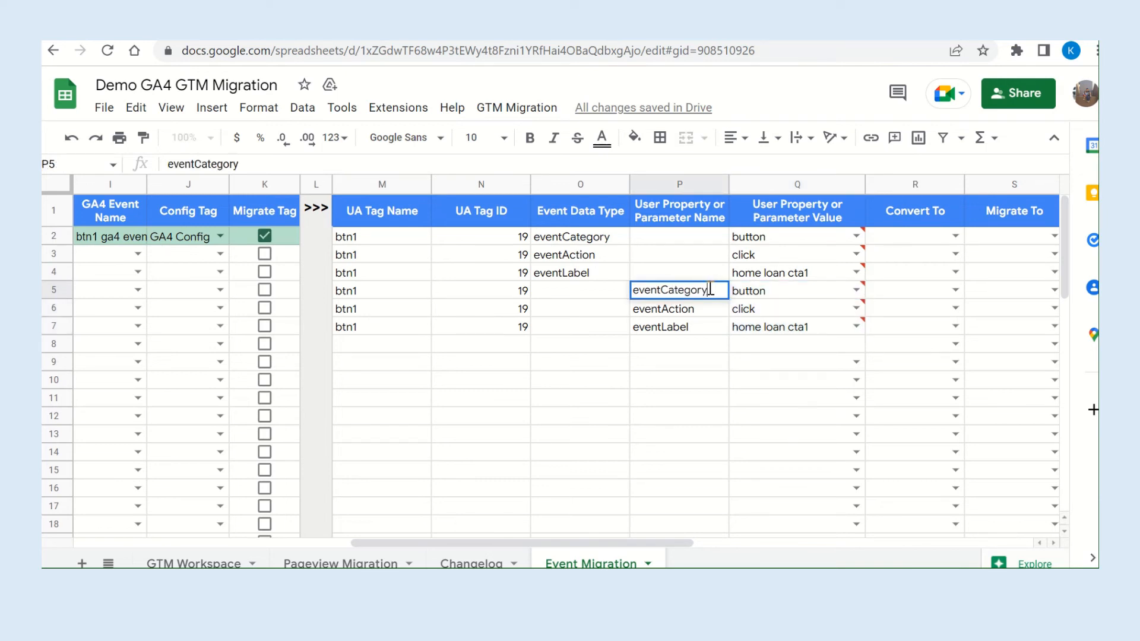
{"action": "left_click", "coordinate": [666, 290]}
{"action": "key", "text": "BackSpace"}
{"action": "type", "text": "_c"}
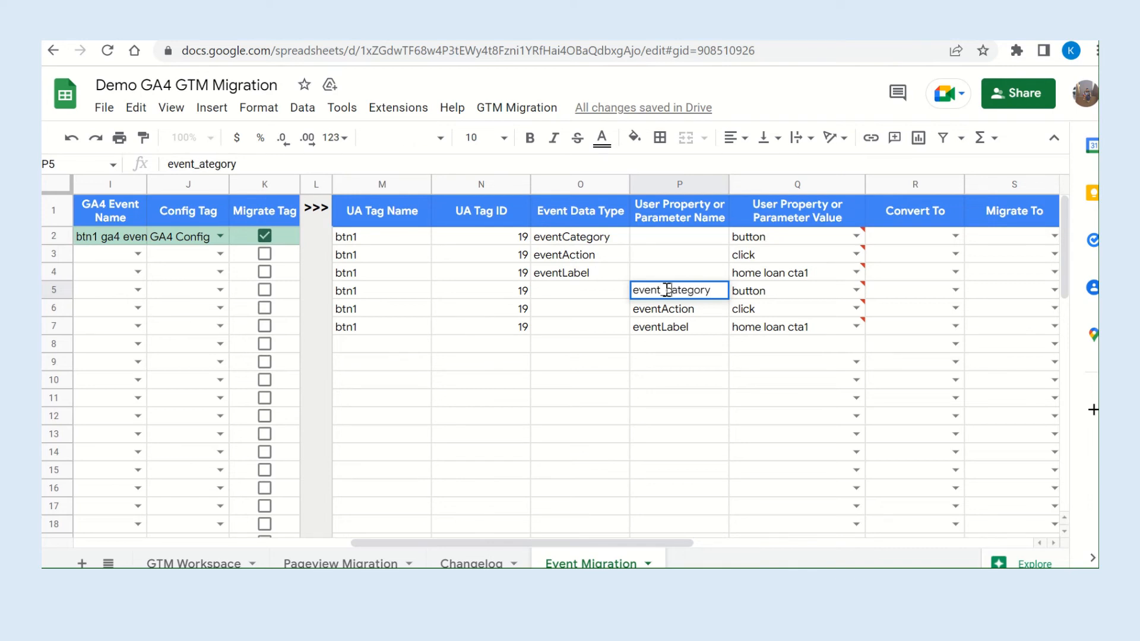
Change the parameter names in rows 6 and 7 to event_action and event_label.
{"action": "left_click", "coordinate": [664, 308]}
{"action": "double_click", "coordinate": [664, 308]}
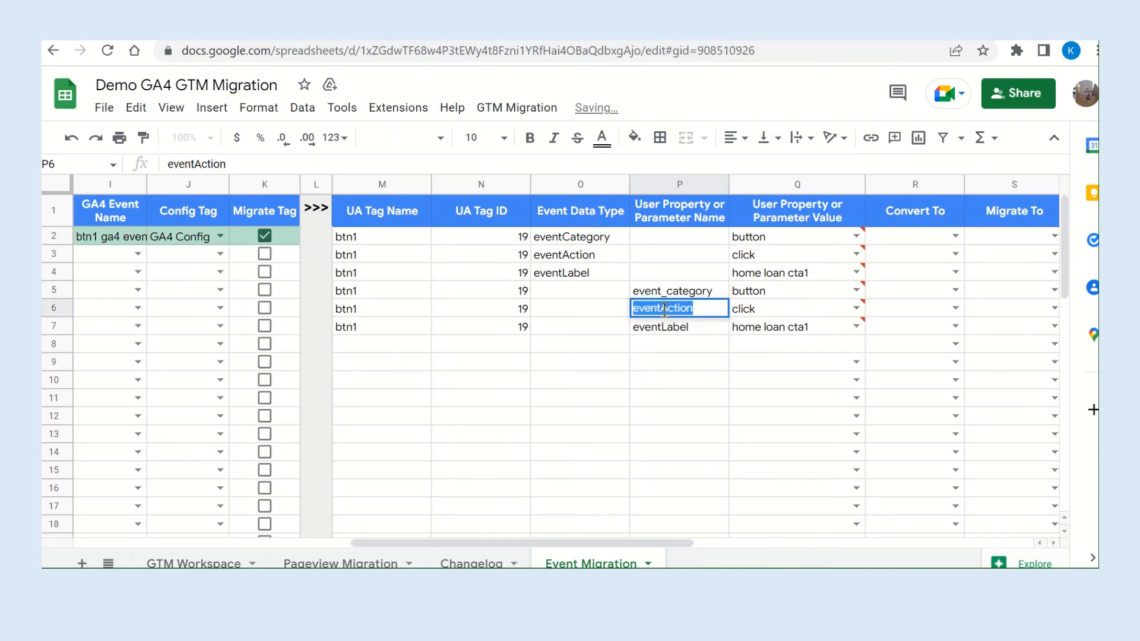
{"action": "left_click", "coordinate": [665, 308]}
{"action": "key", "text": "BackSpace"}
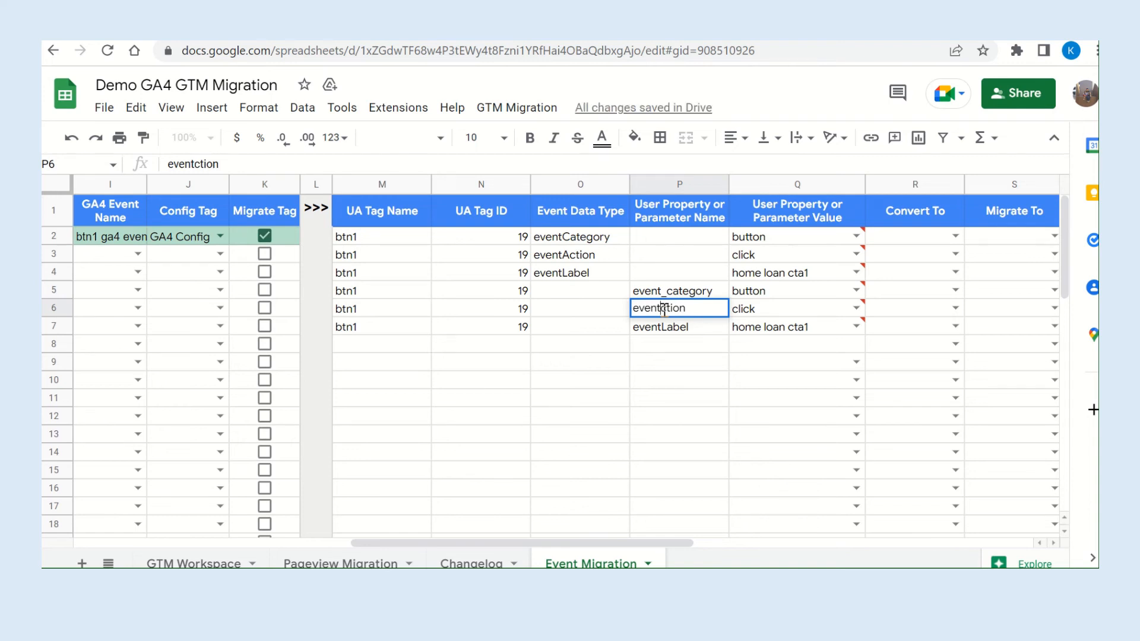
{"action": "type", "text": "_a"}
{"action": "double_click", "coordinate": [667, 328]}
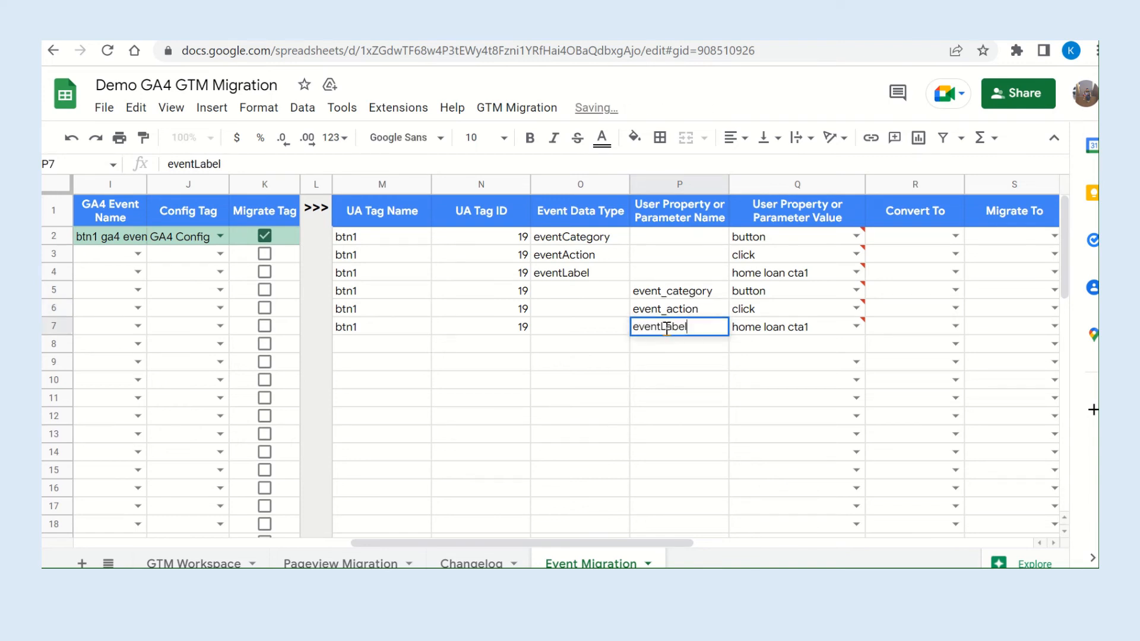
{"action": "left_click", "coordinate": [667, 327]}
{"action": "key", "text": "BackSpace"}
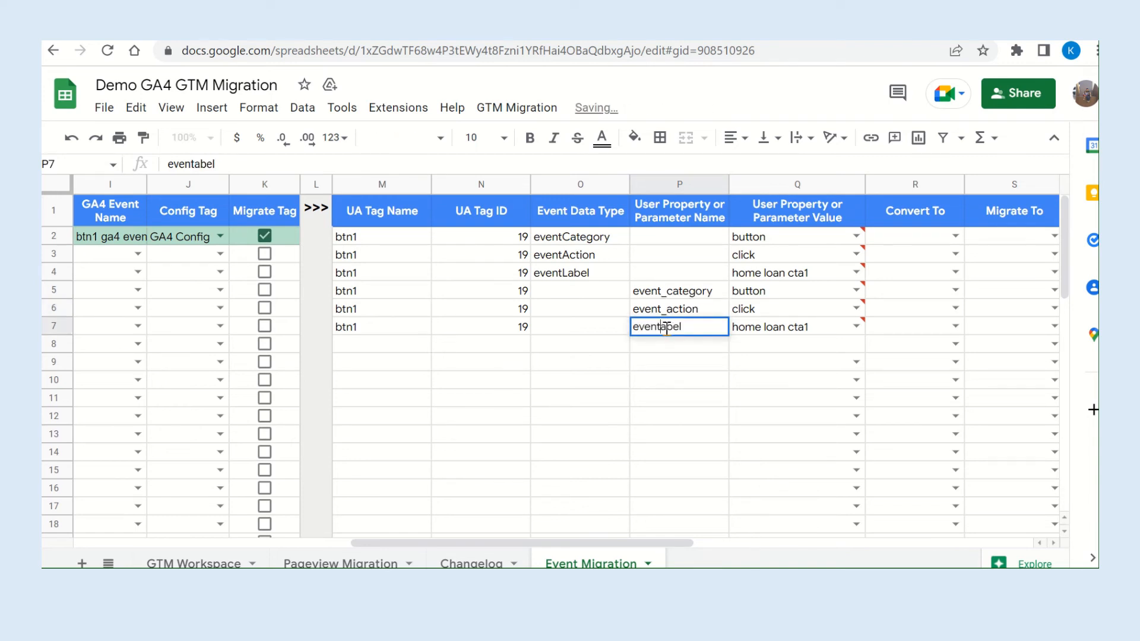
{"action": "type", "text": "_l"}
{"action": "left_click", "coordinate": [561, 391]}
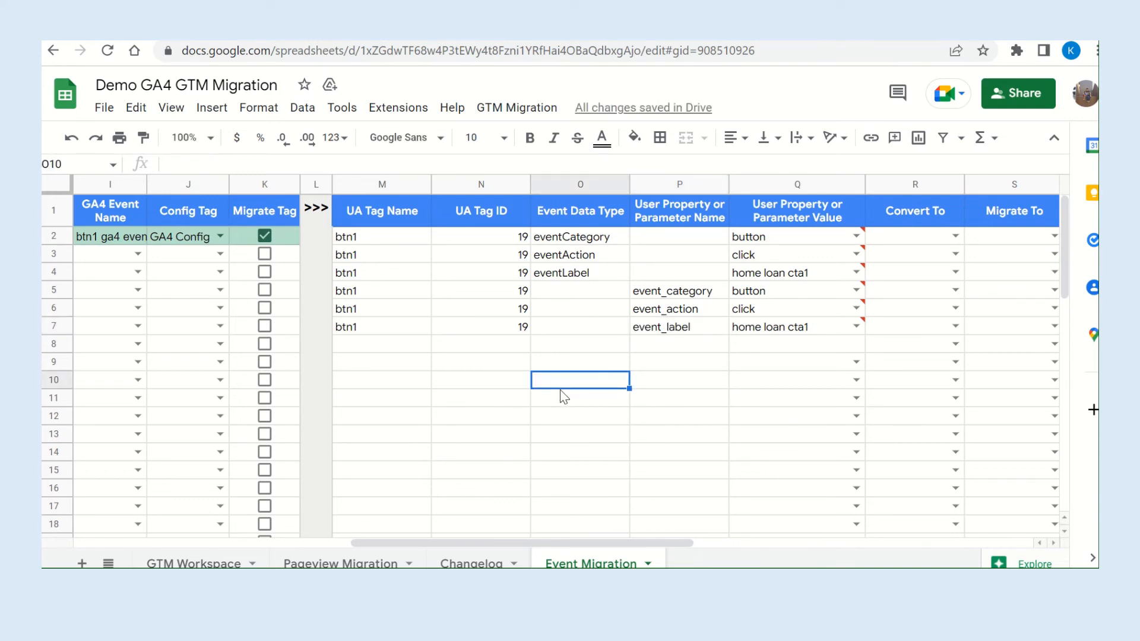
Duplicate the btn1 event_label entry into row 8 and change the copy's parameter name to event_name.
{"action": "left_click", "coordinate": [382, 328]}
{"action": "left_click_drag", "start_coordinate": [460, 328], "coordinate": [754, 333]}
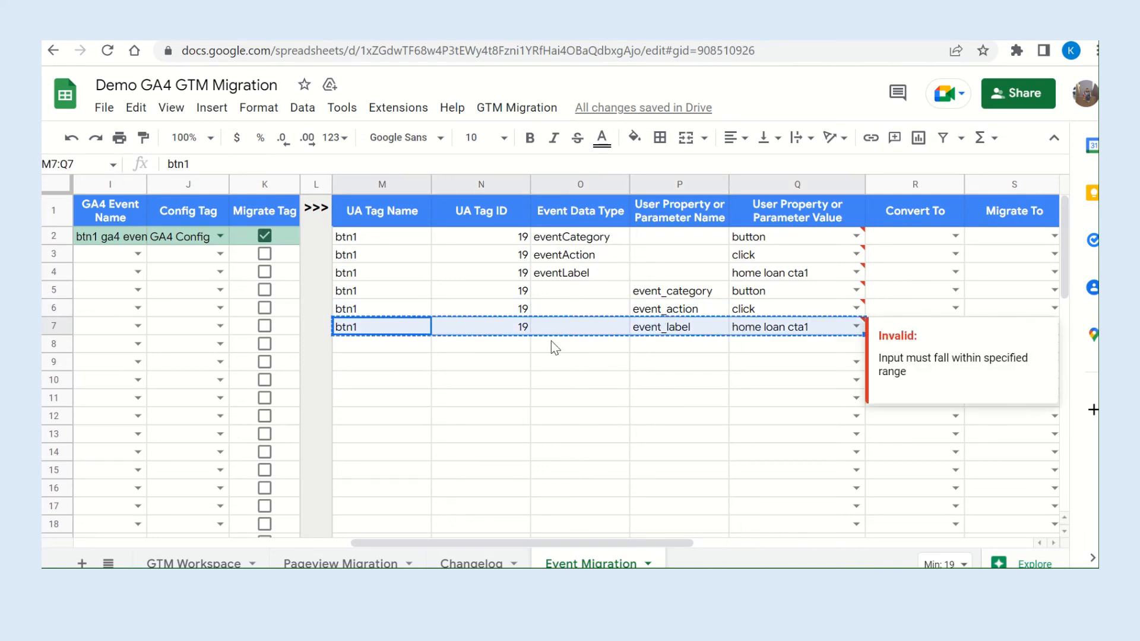
{"action": "key", "text": "ctrl+c"}
{"action": "left_click", "coordinate": [389, 351]}
{"action": "key", "text": "ctrl+v"}
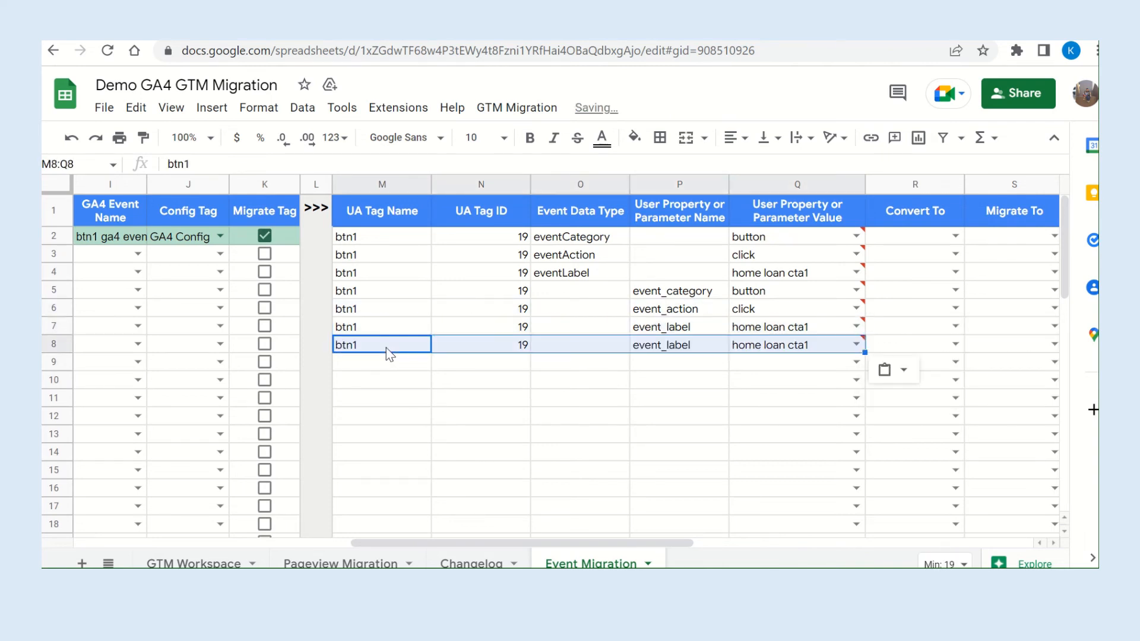
{"action": "double_click", "coordinate": [679, 345]}
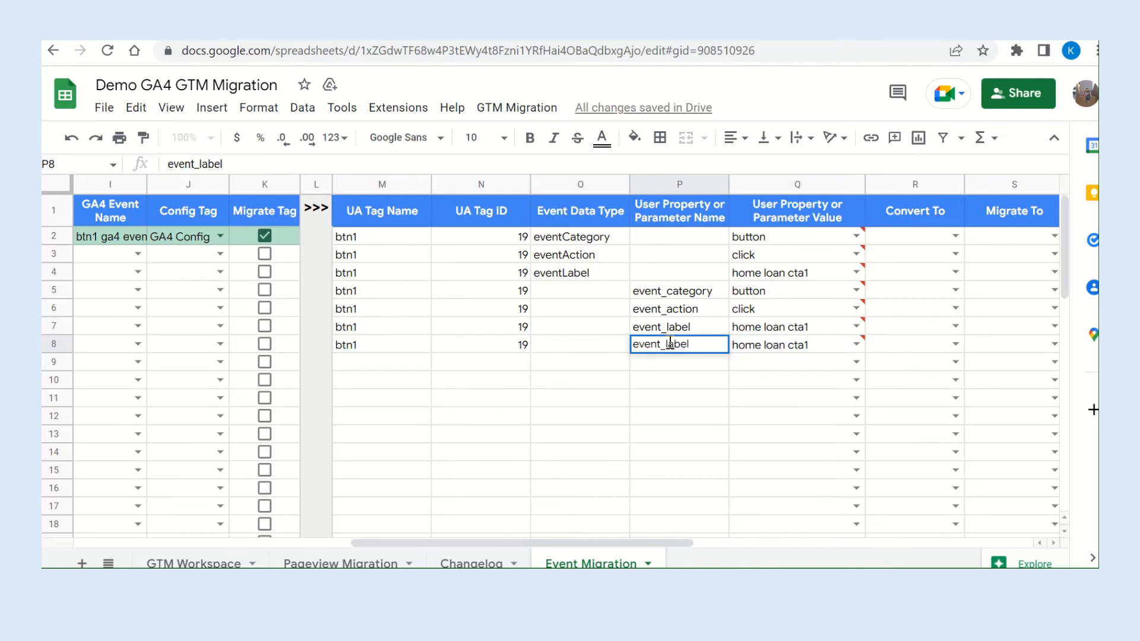
{"action": "left_click_drag", "start_coordinate": [668, 344], "coordinate": [717, 344]}
{"action": "key", "text": "BackSpace"}
{"action": "type", "text": "name"}
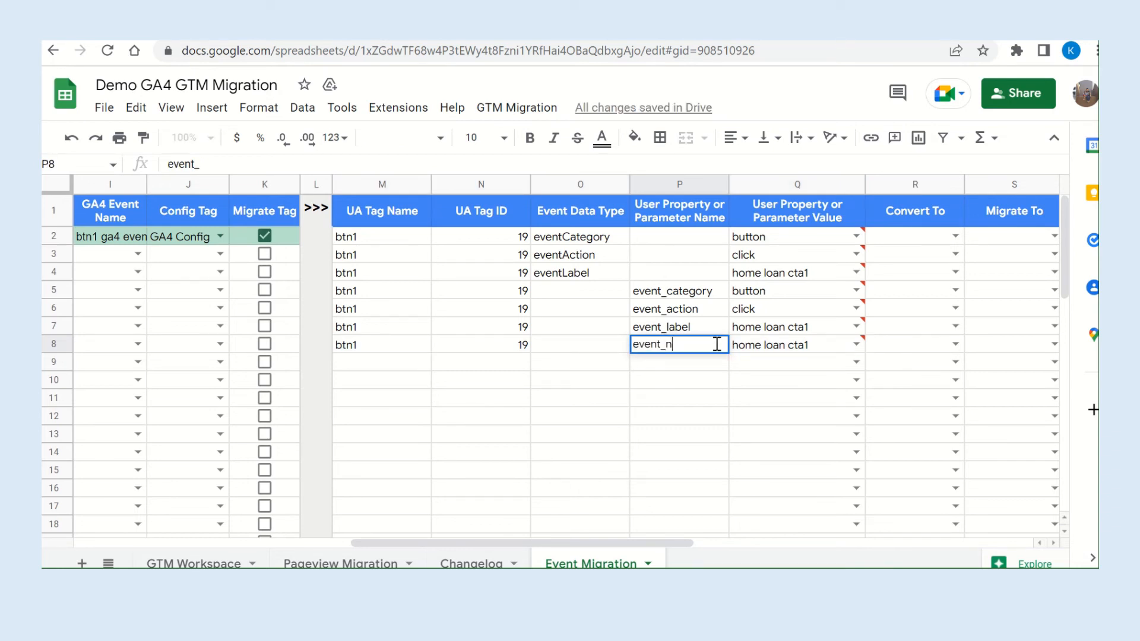
Set the event_name parameter value in row 8 to home loan cta1 ga4.
{"action": "left_click", "coordinate": [785, 349]}
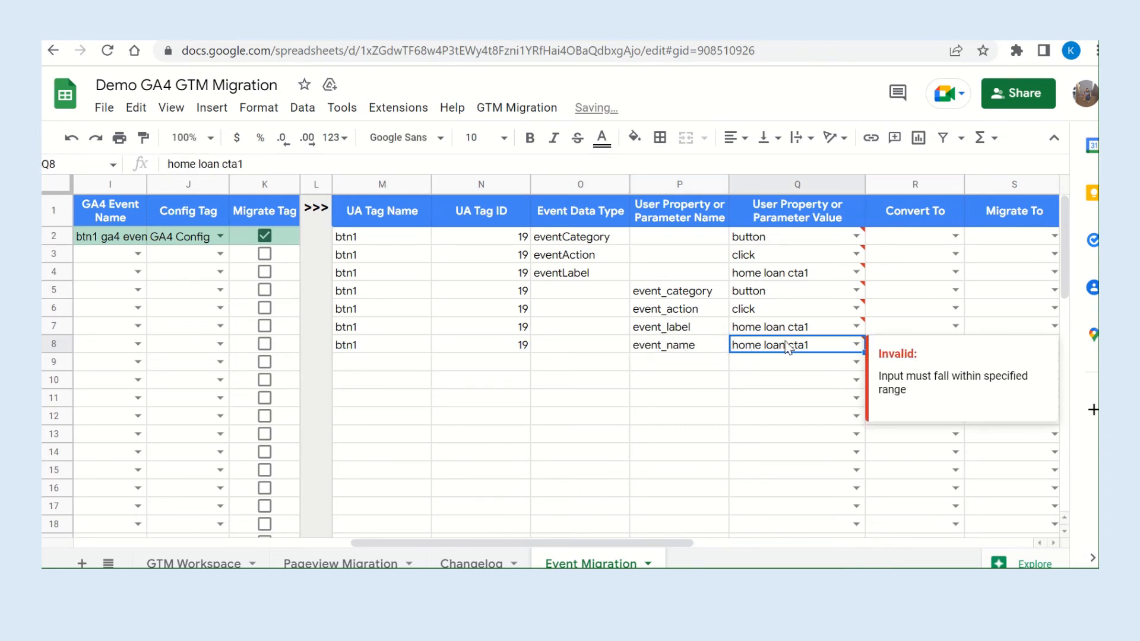
{"action": "key", "text": "Return"}
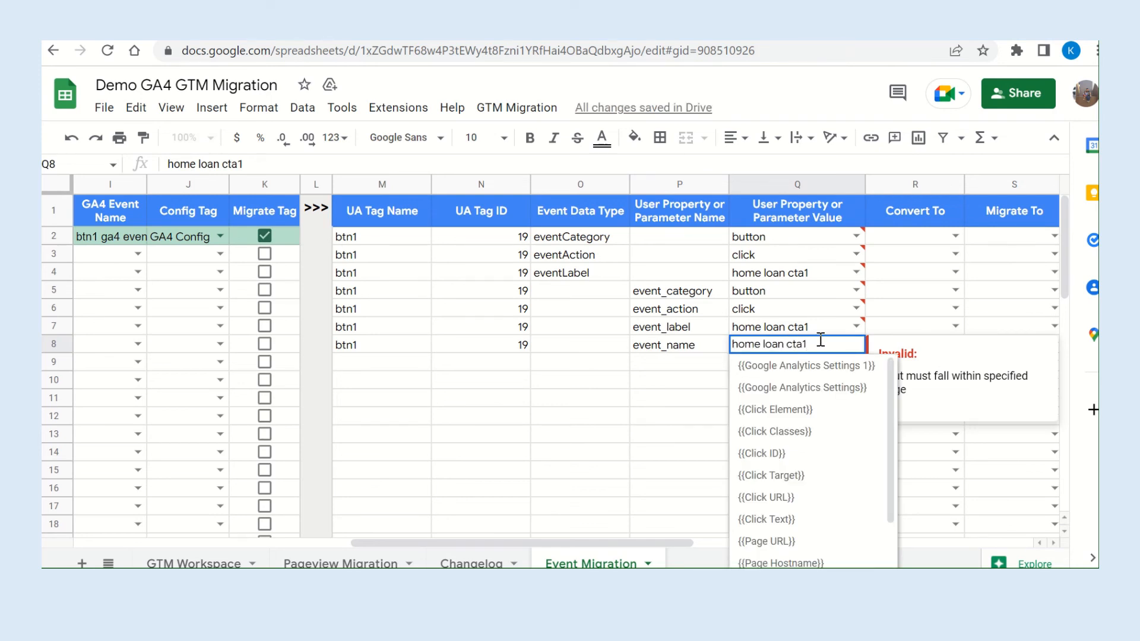
{"action": "type", "text": "ga"}
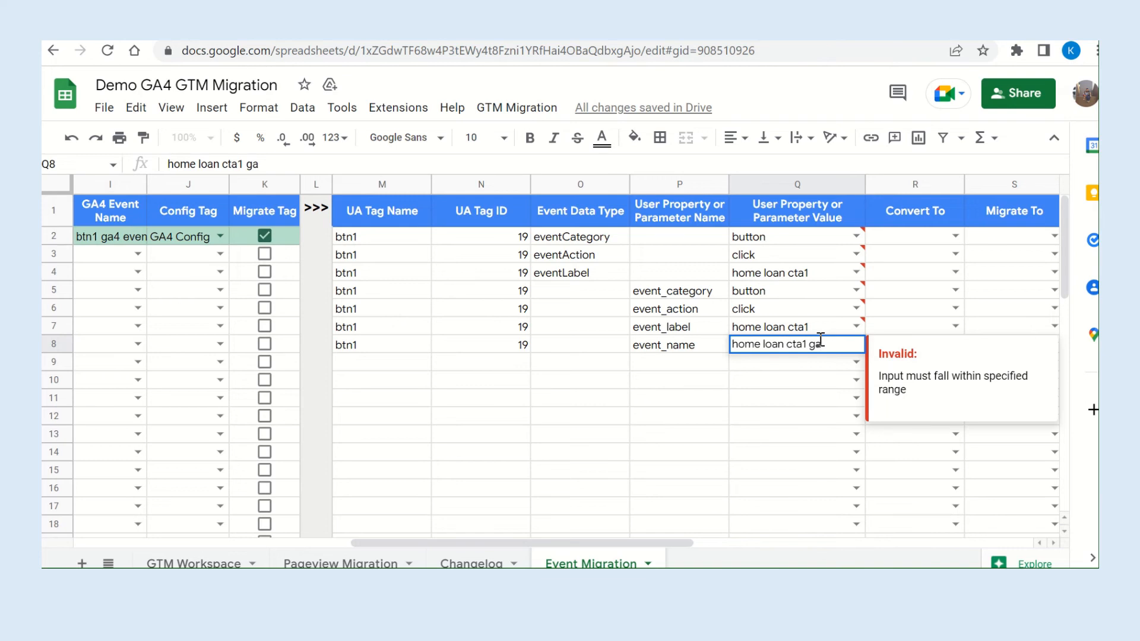
{"action": "type", "text": "4"}
{"action": "left_click", "coordinate": [784, 435]}
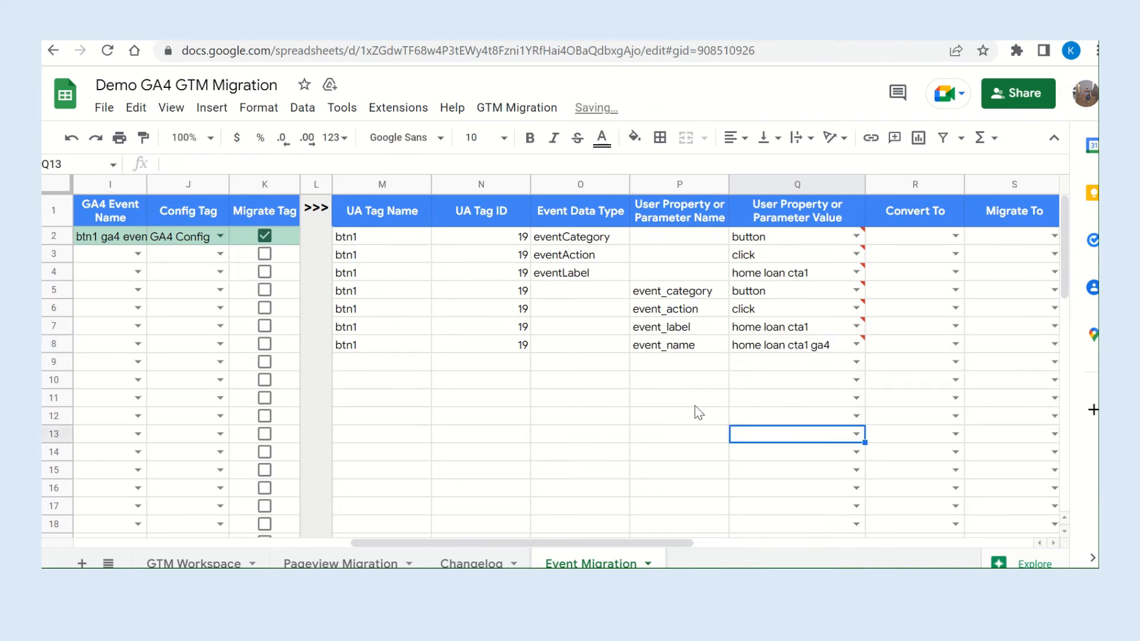
Set Convert To to parameter for the event_category, event_action and event_label rows.
{"action": "scroll", "coordinate": [696, 409], "scroll_direction": "right", "scroll_amount": 1}
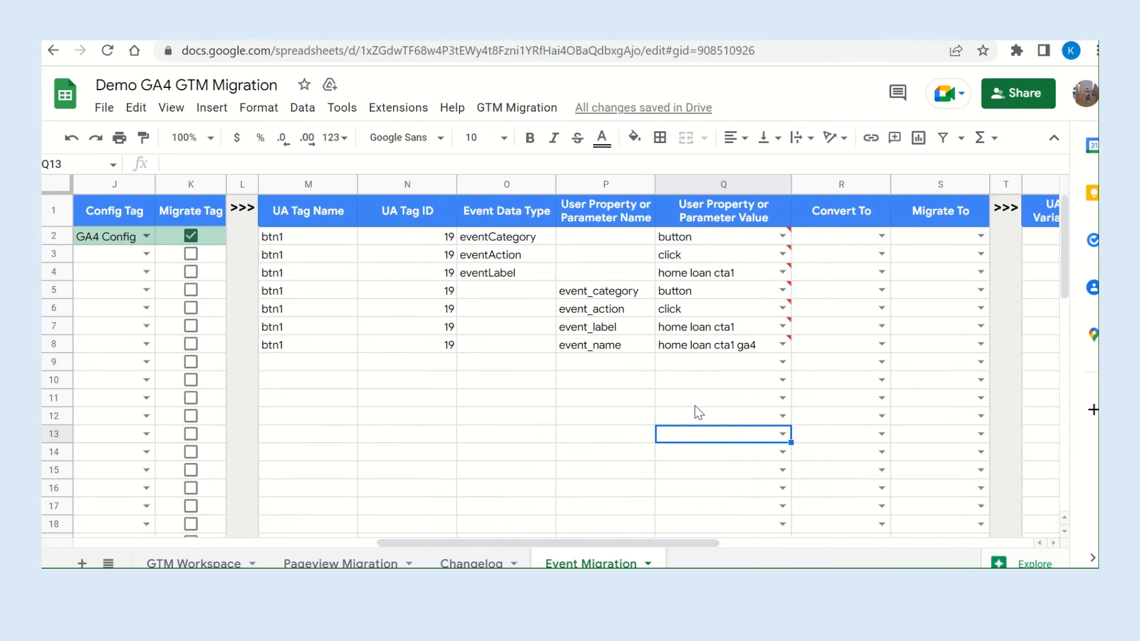
{"action": "left_click", "coordinate": [881, 290]}
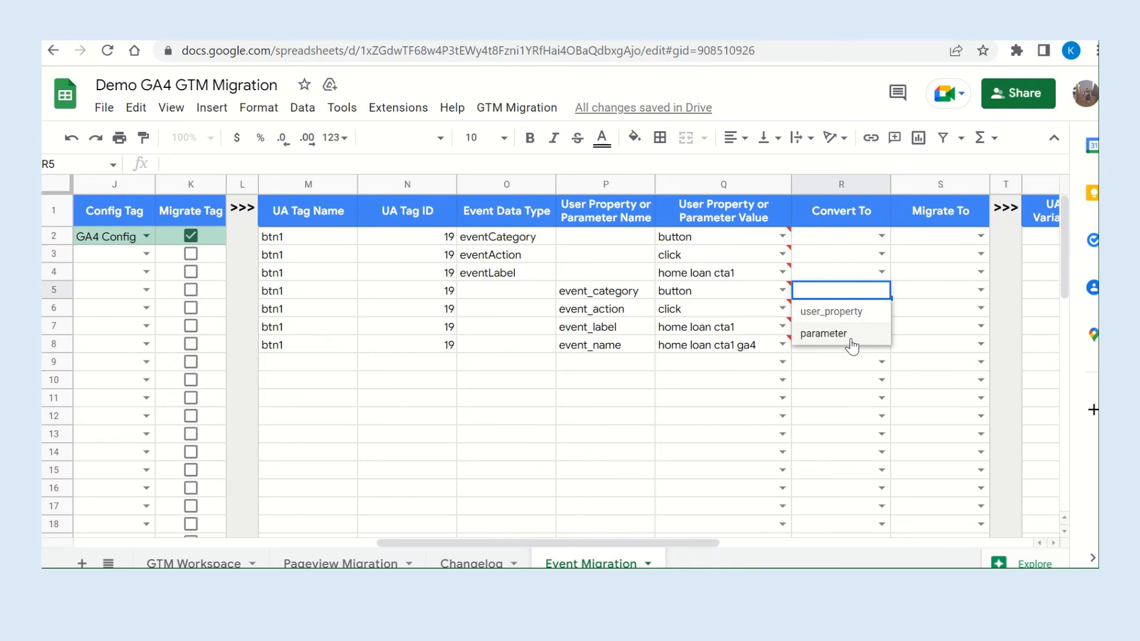
{"action": "left_click", "coordinate": [850, 337]}
{"action": "left_click", "coordinate": [882, 307]}
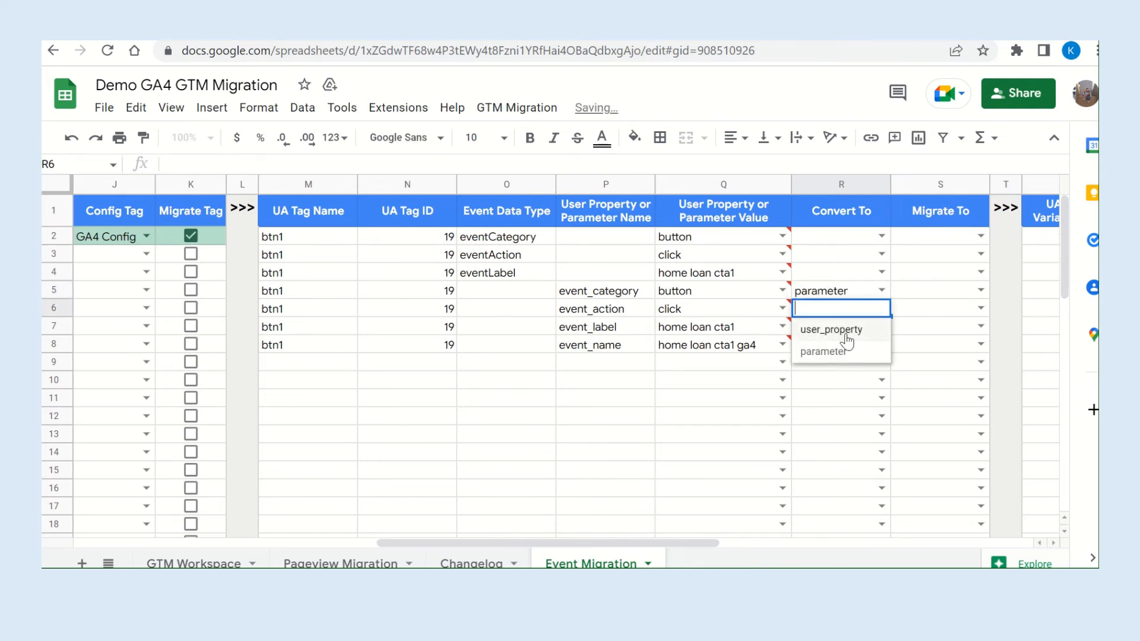
{"action": "left_click", "coordinate": [839, 354]}
{"action": "left_click", "coordinate": [882, 326]}
{"action": "left_click", "coordinate": [839, 365]}
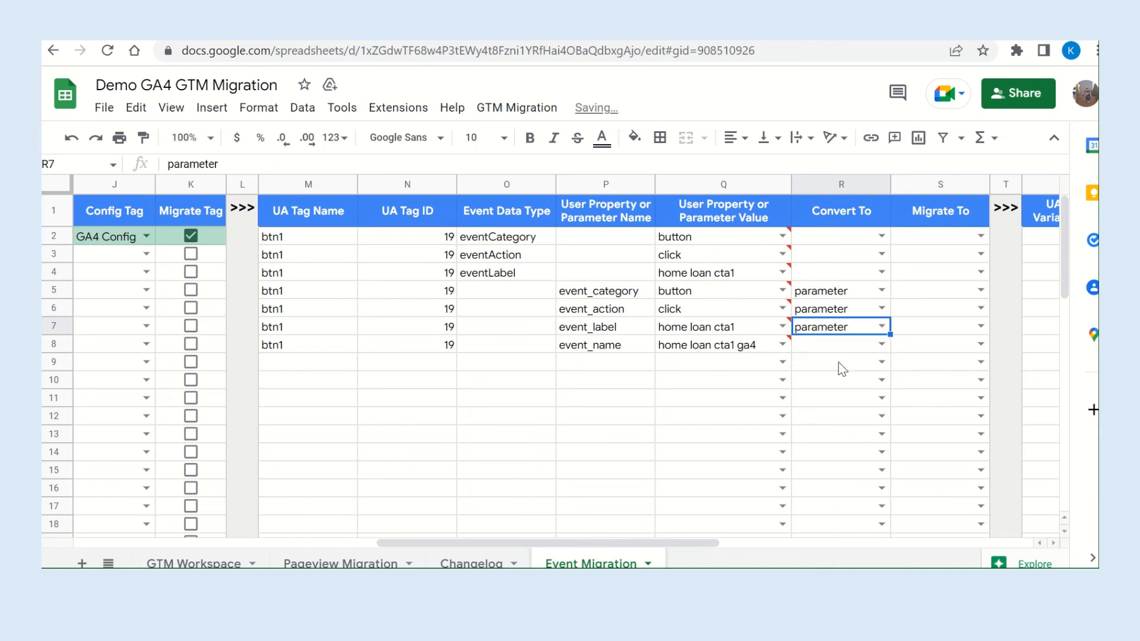
Set Migrate To to Corresponding Event Tag for the event_category, event_action and event_label rows.
{"action": "double_click", "coordinate": [974, 286]}
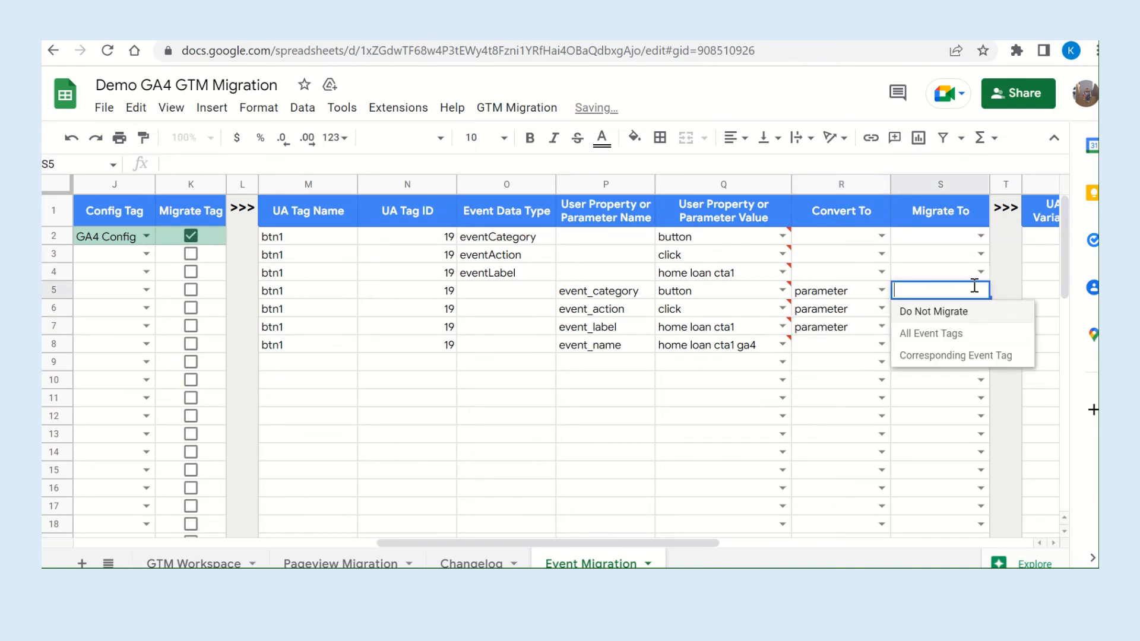
{"action": "left_click", "coordinate": [945, 356]}
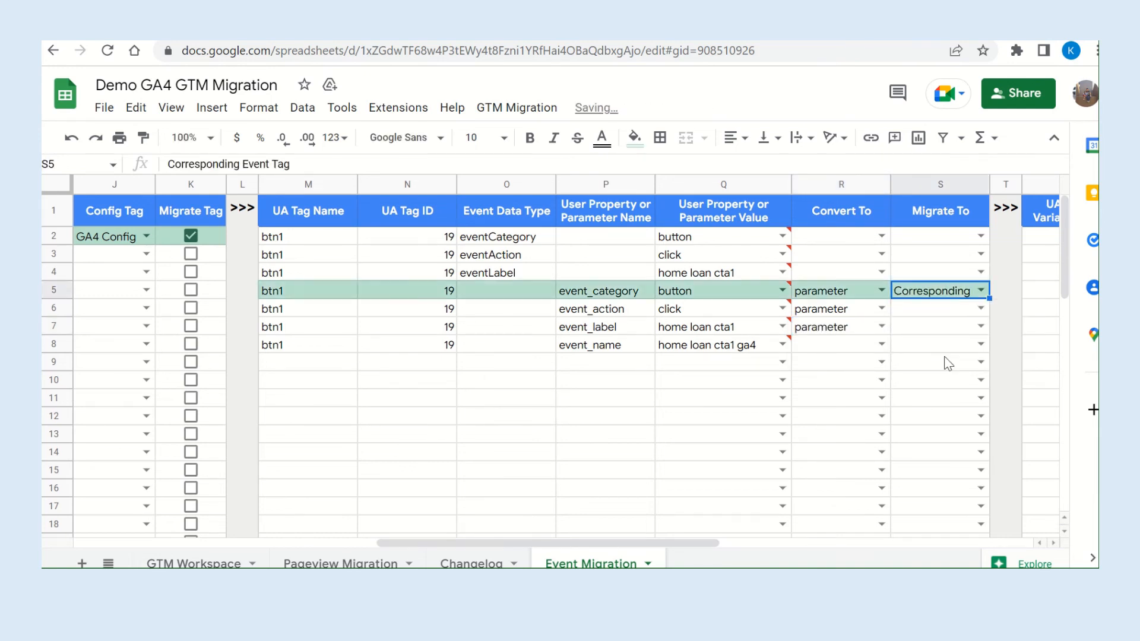
{"action": "left_click", "coordinate": [969, 314]}
{"action": "left_click", "coordinate": [981, 305]}
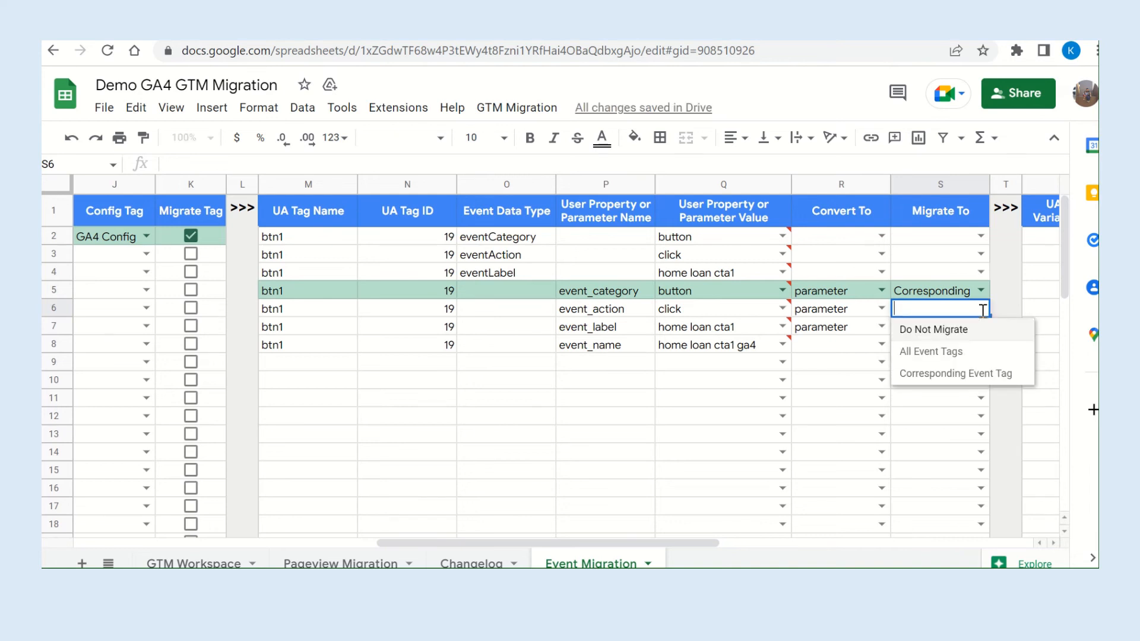
{"action": "left_click", "coordinate": [959, 382]}
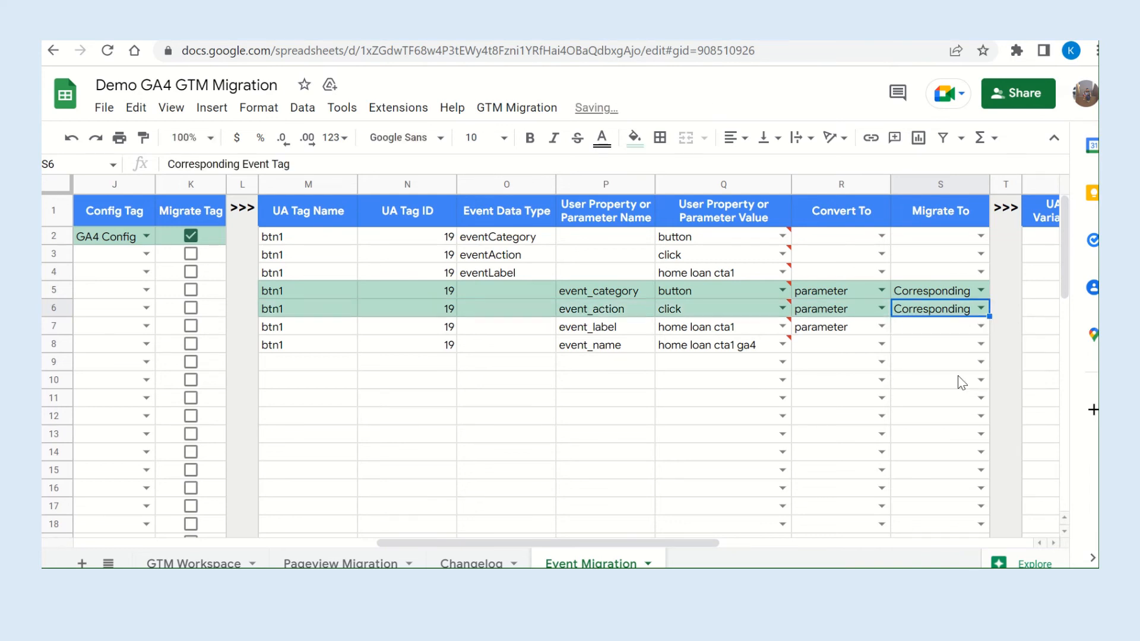
{"action": "left_click", "coordinate": [981, 326]}
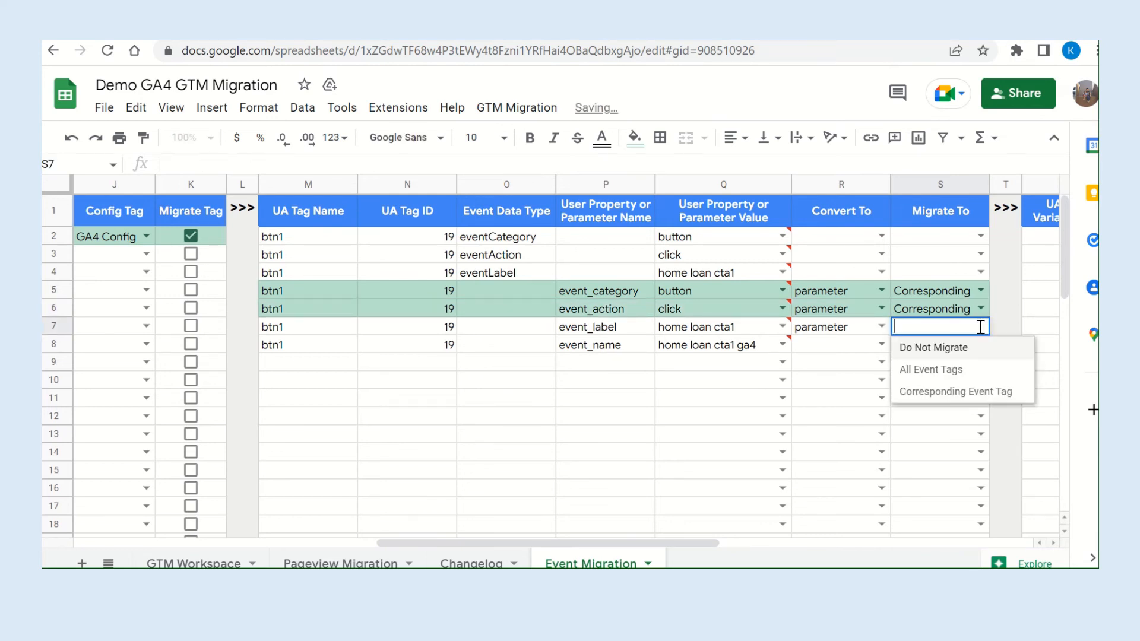
{"action": "left_click", "coordinate": [950, 393]}
For the event_name row, set Convert To to parameter and Migrate To to Corresponding Event Tag.
{"action": "left_click", "coordinate": [882, 344]}
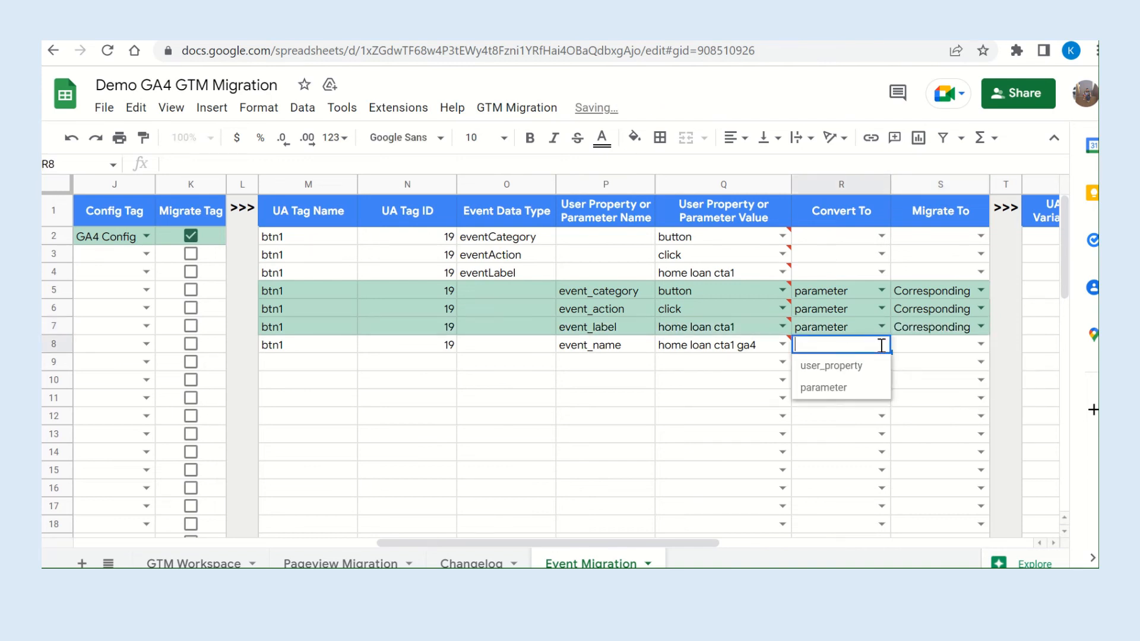
{"action": "left_click", "coordinate": [829, 389]}
{"action": "left_click", "coordinate": [981, 344]}
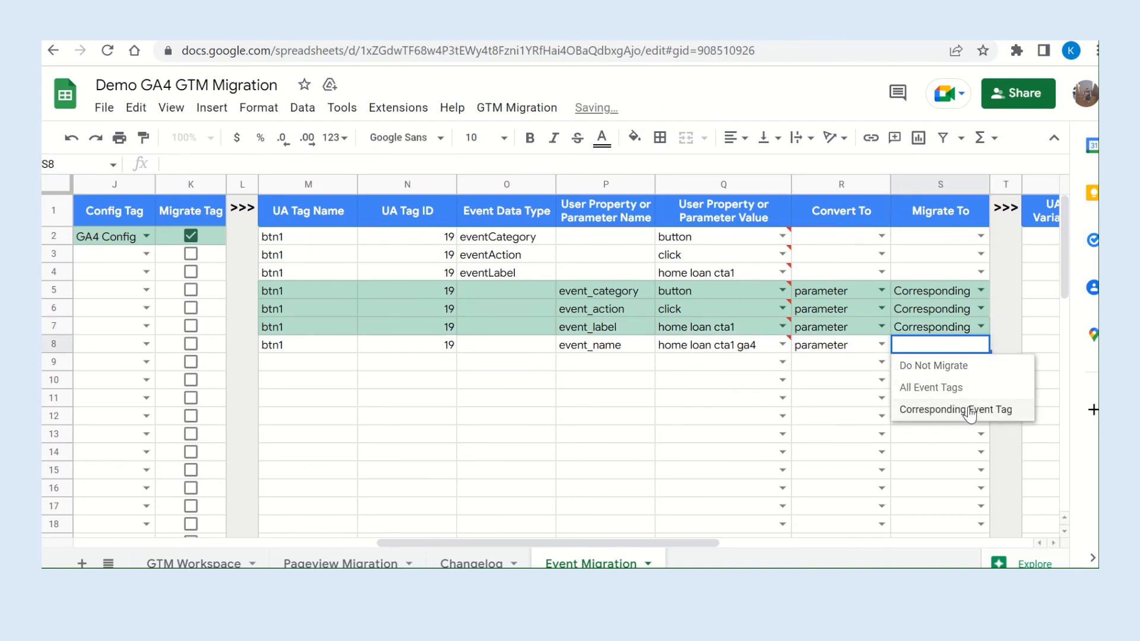
{"action": "left_click", "coordinate": [942, 409]}
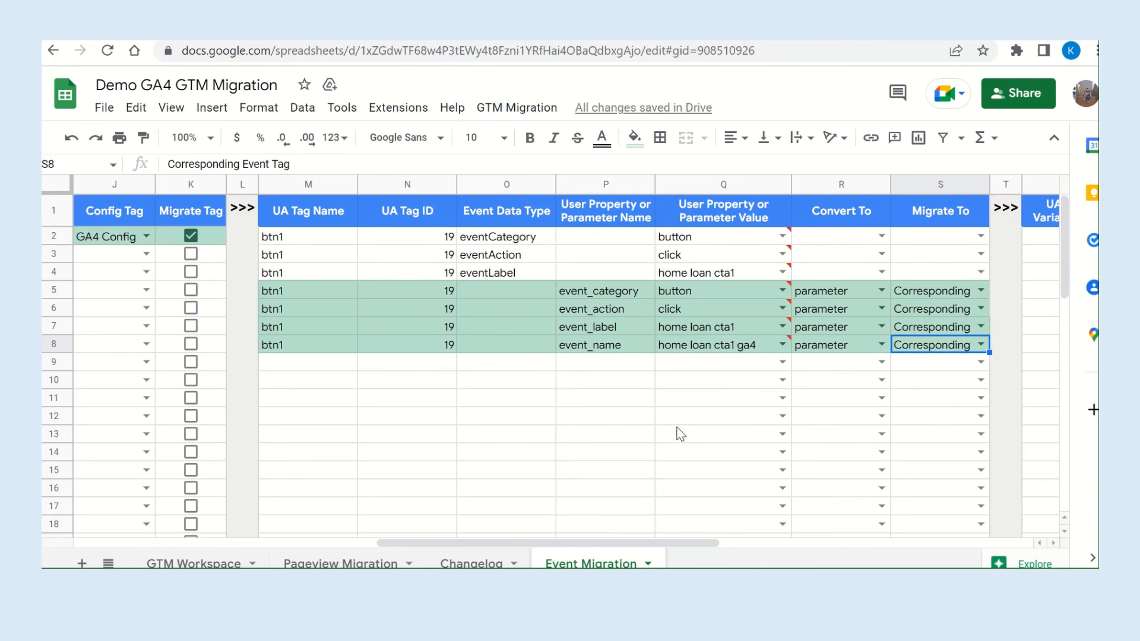
Run the GTM Migration event migration script on the spreadsheet to create the GA4 tag for btn1.
{"action": "left_click", "coordinate": [502, 114]}
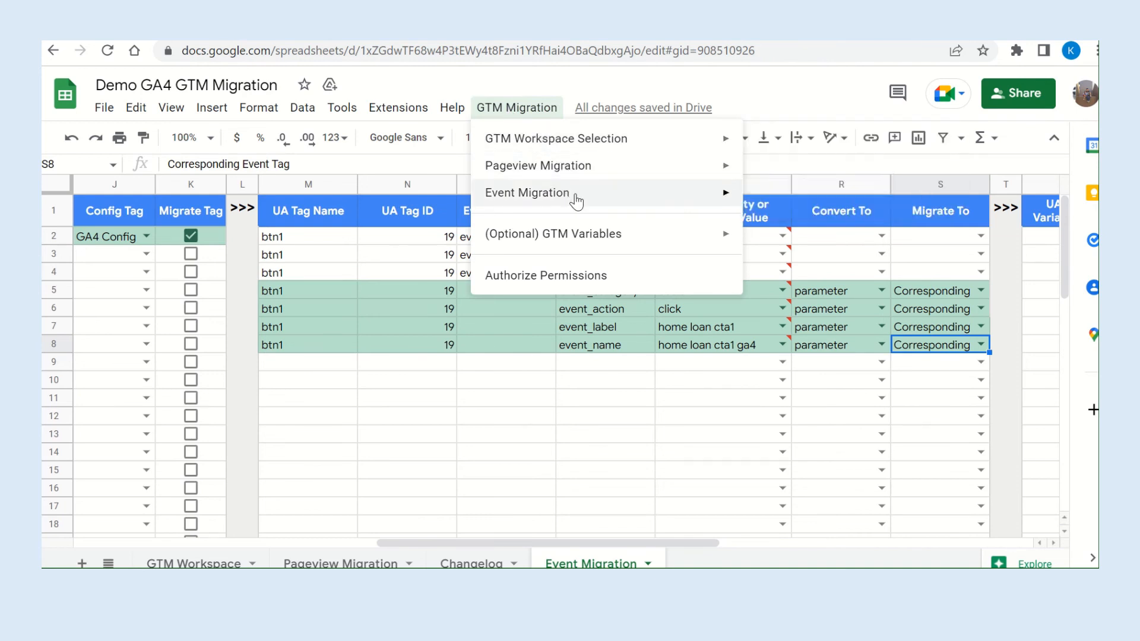
{"action": "mouse_move", "coordinate": [574, 196]}
{"action": "left_click", "coordinate": [820, 321]}
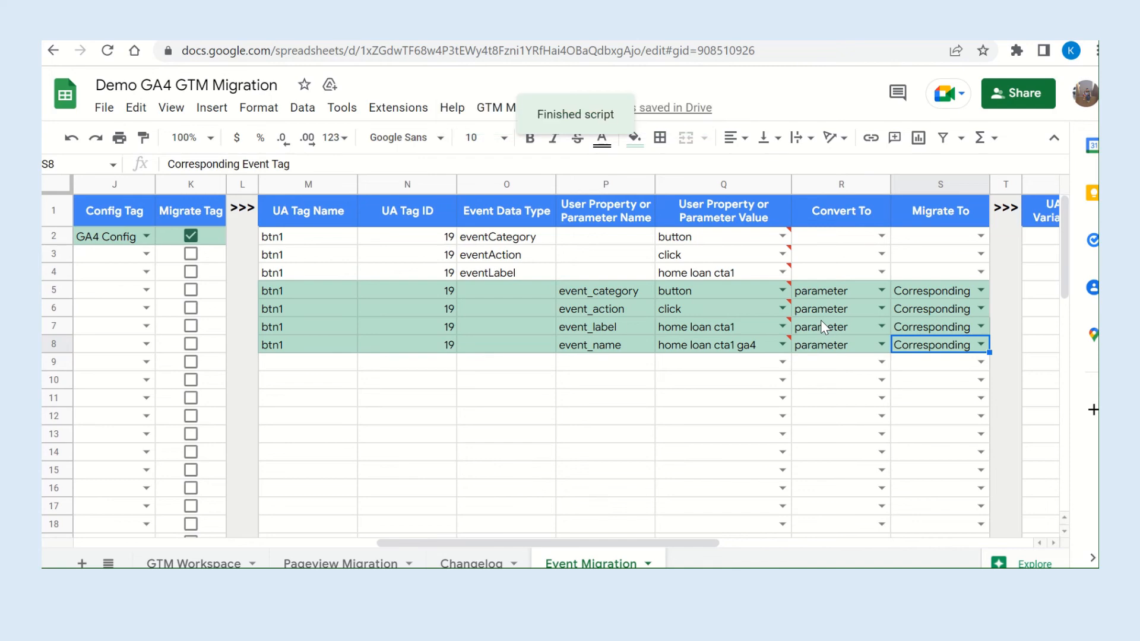
Switch to Tag Manager, close the btn1 tag and reload the uatoga4 container's tag list.
{"action": "left_click", "coordinate": [151, 25]}
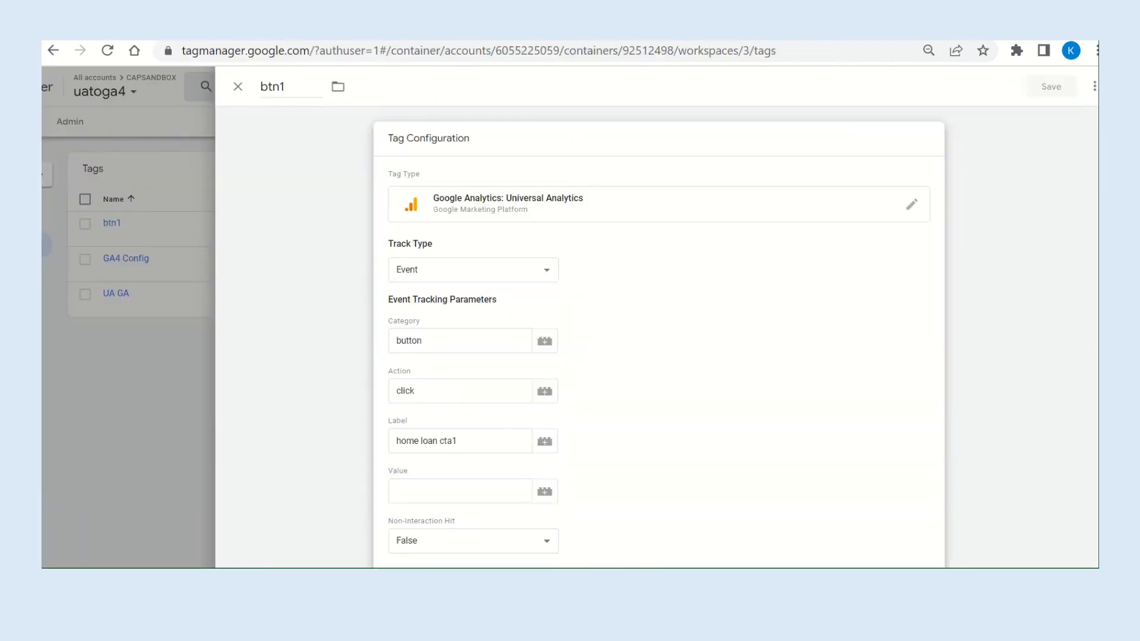
{"action": "left_click", "coordinate": [237, 86]}
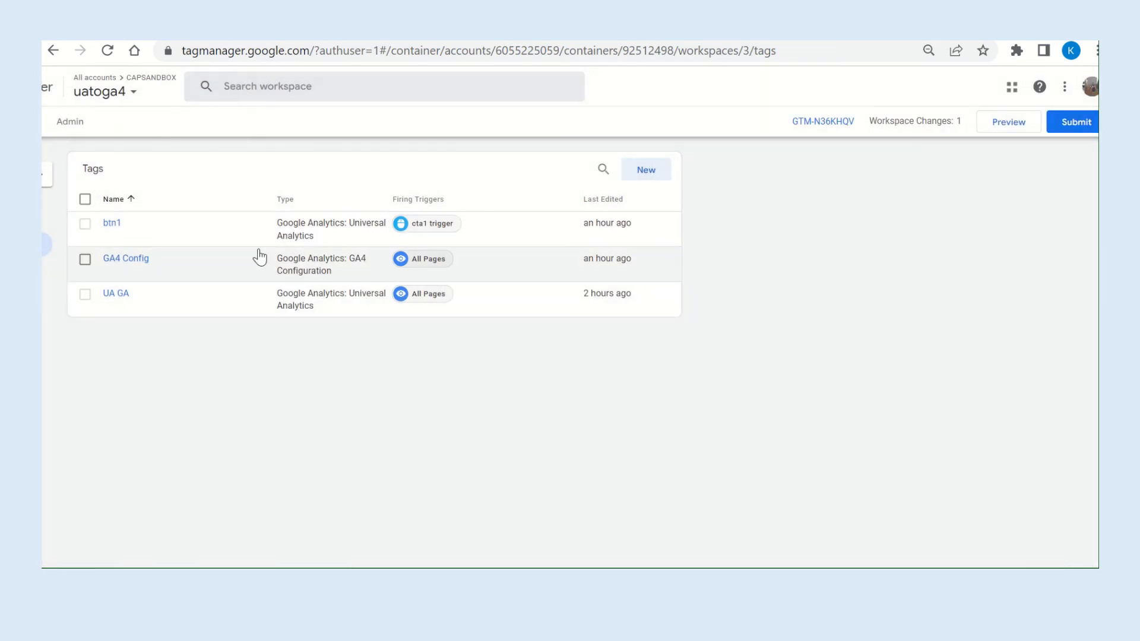
{"action": "scroll", "coordinate": [259, 250], "scroll_direction": "left", "scroll_amount": 1}
{"action": "left_click", "coordinate": [108, 51]}
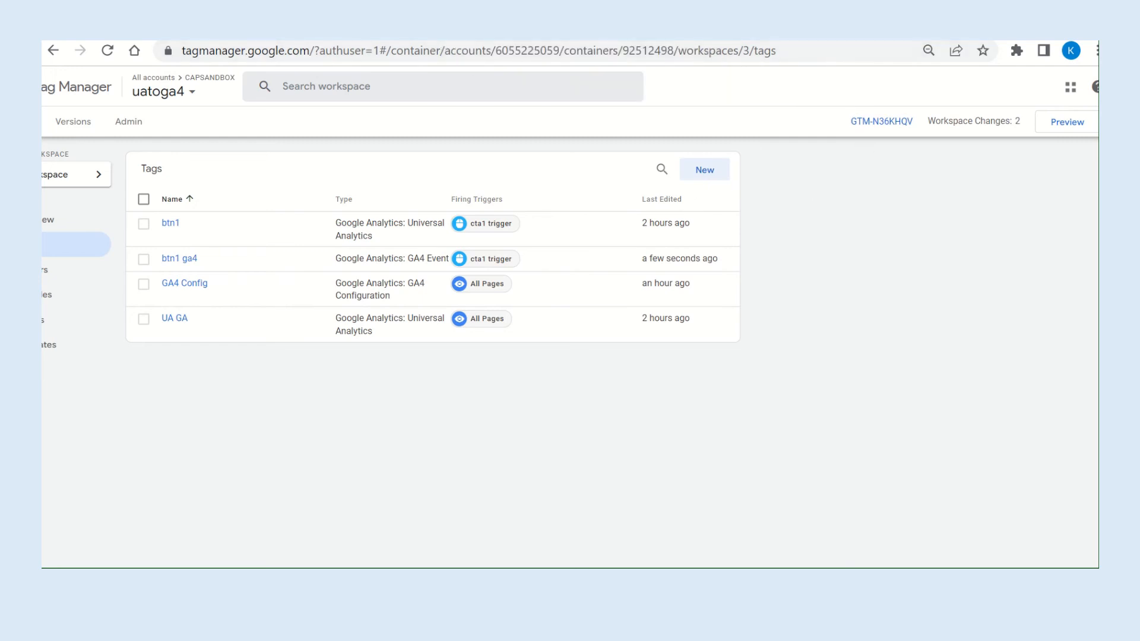
Return to the migration spreadsheet and widen the GA4 Event Name column so the full event name fits.
{"action": "left_click", "coordinate": [419, 29]}
{"action": "scroll", "coordinate": [298, 372], "scroll_direction": "left", "scroll_amount": 6}
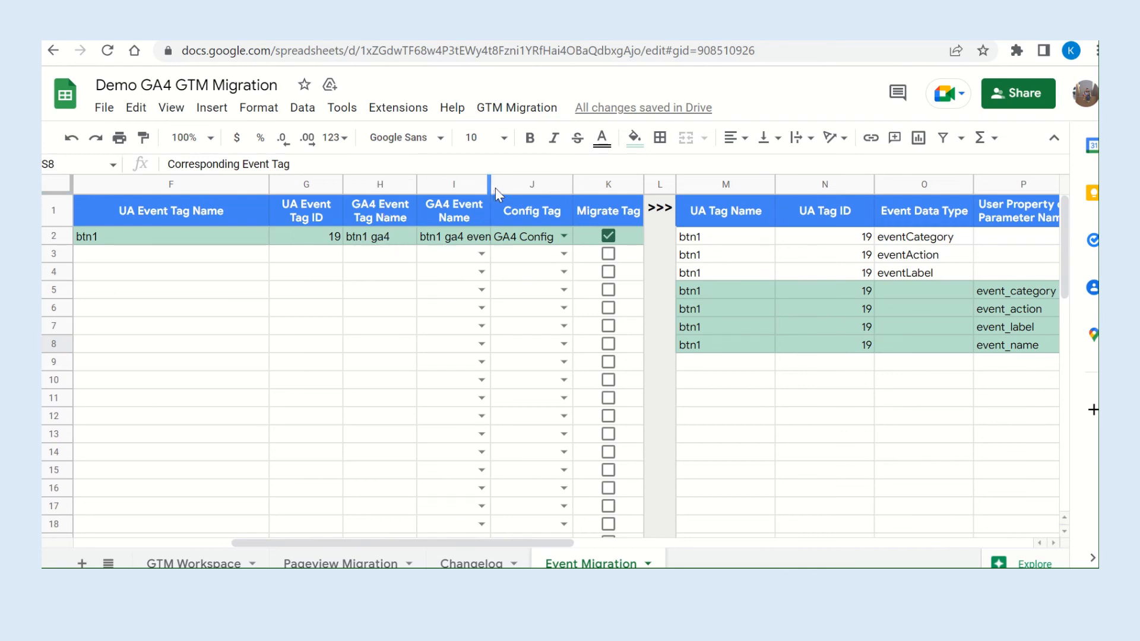
{"action": "left_click_drag", "start_coordinate": [488, 181], "coordinate": [510, 181]}
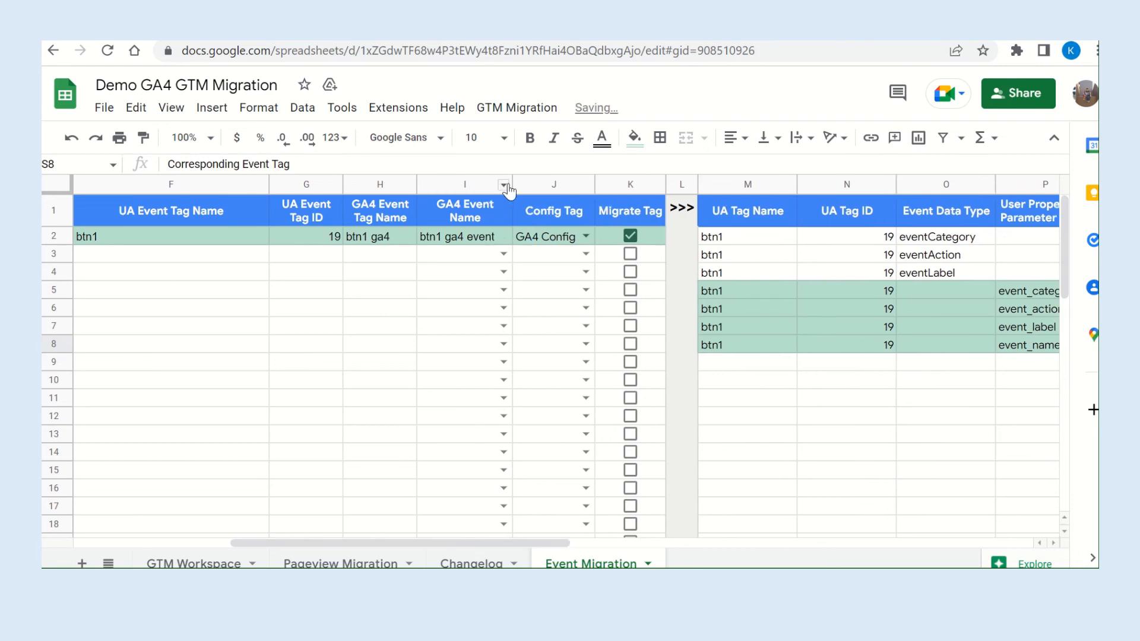
{"action": "scroll", "coordinate": [781, 375], "scroll_direction": "right", "scroll_amount": 8}
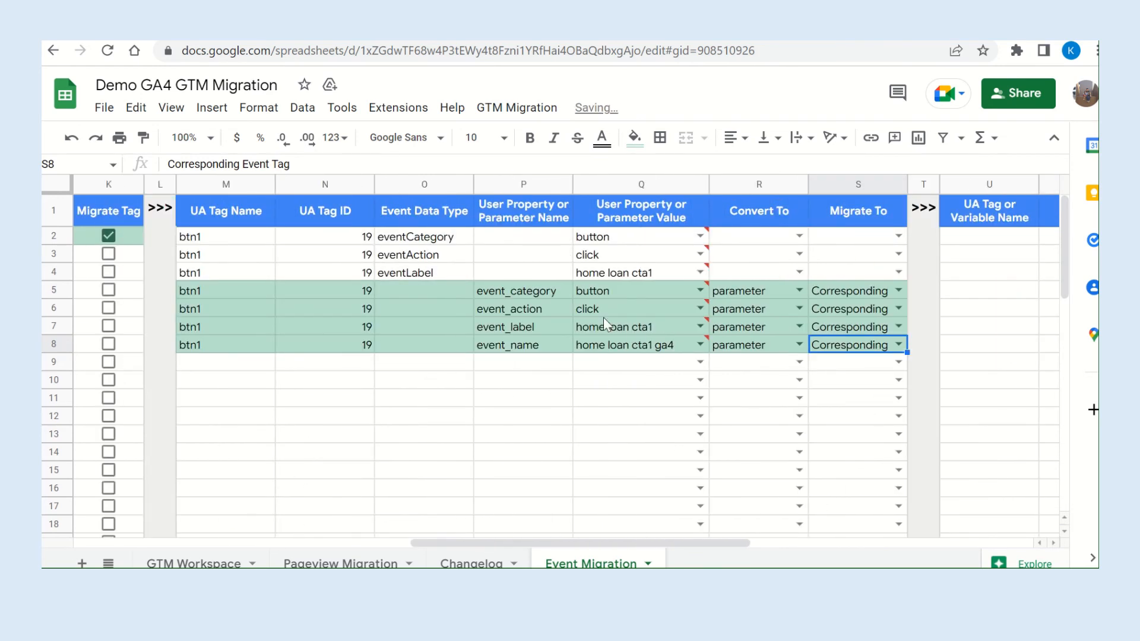
{"action": "mouse_move", "coordinate": [591, 307]}
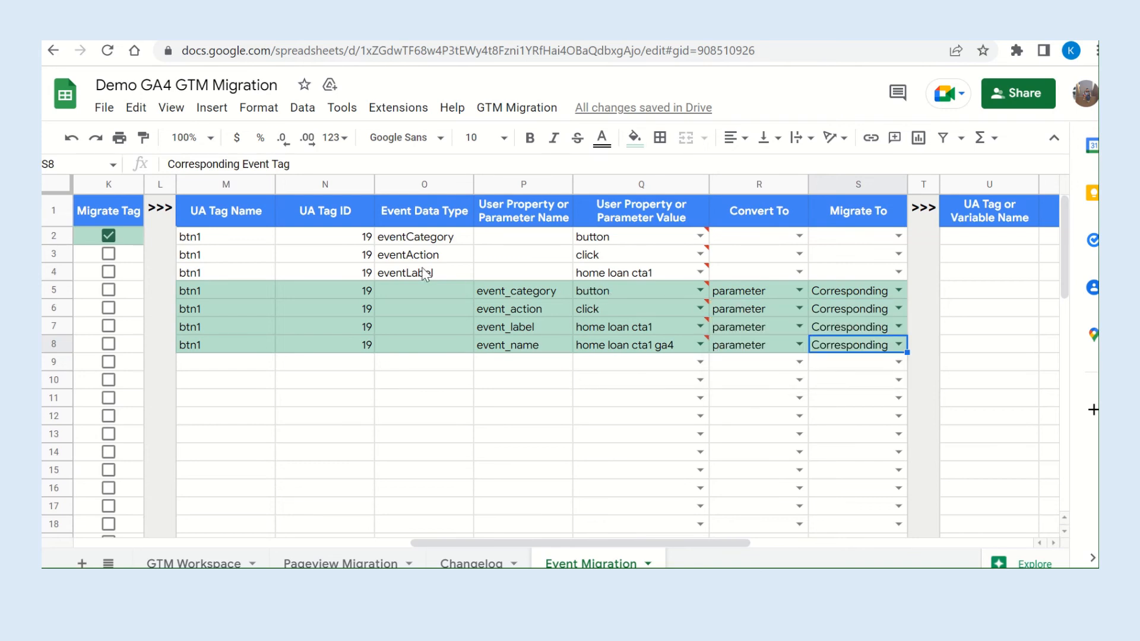
Open the btn1 ga4 tag in Tag Manager, check its event parameters against the spreadsheet, and close it.
{"action": "left_click", "coordinate": [169, 28]}
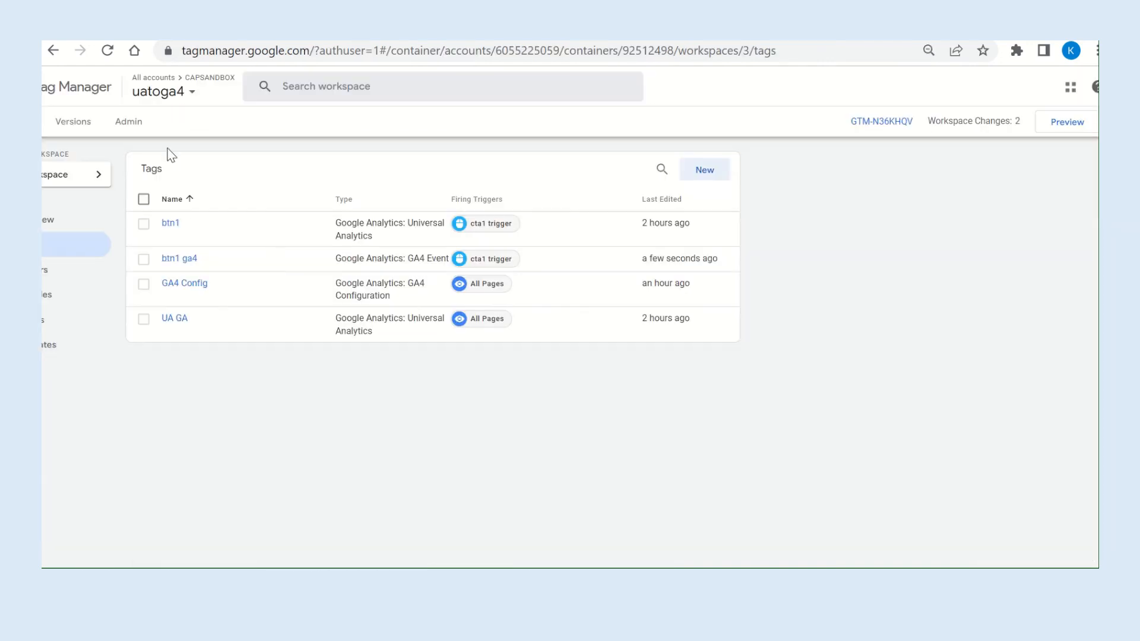
{"action": "left_click", "coordinate": [179, 259]}
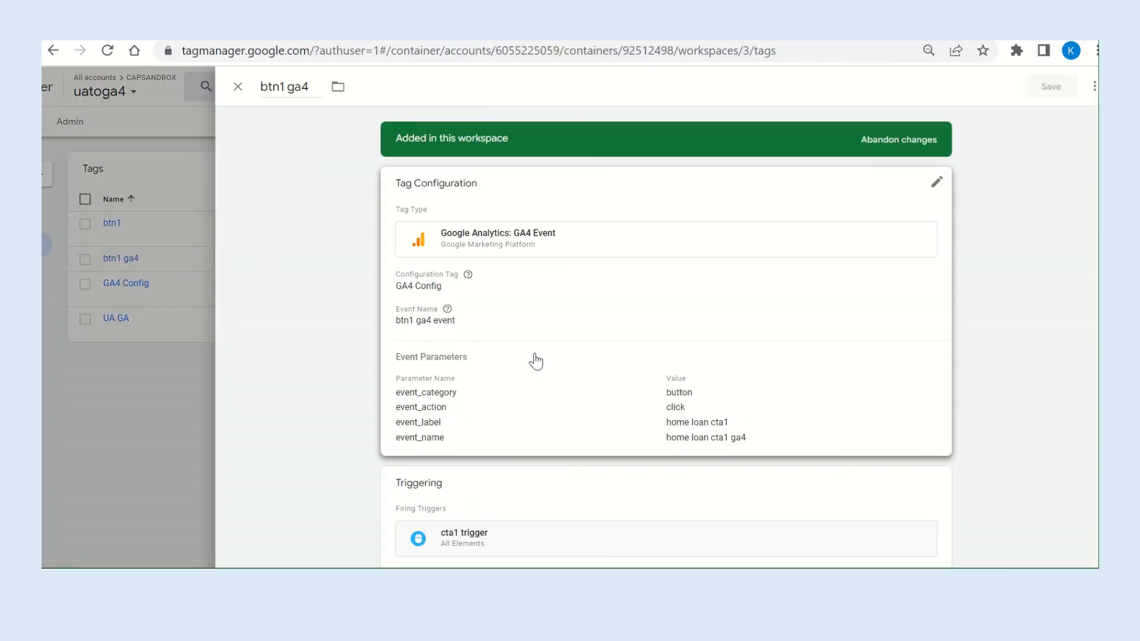
{"action": "left_click", "coordinate": [488, 405]}
{"action": "scroll", "coordinate": [489, 404], "scroll_direction": "down", "scroll_amount": 3}
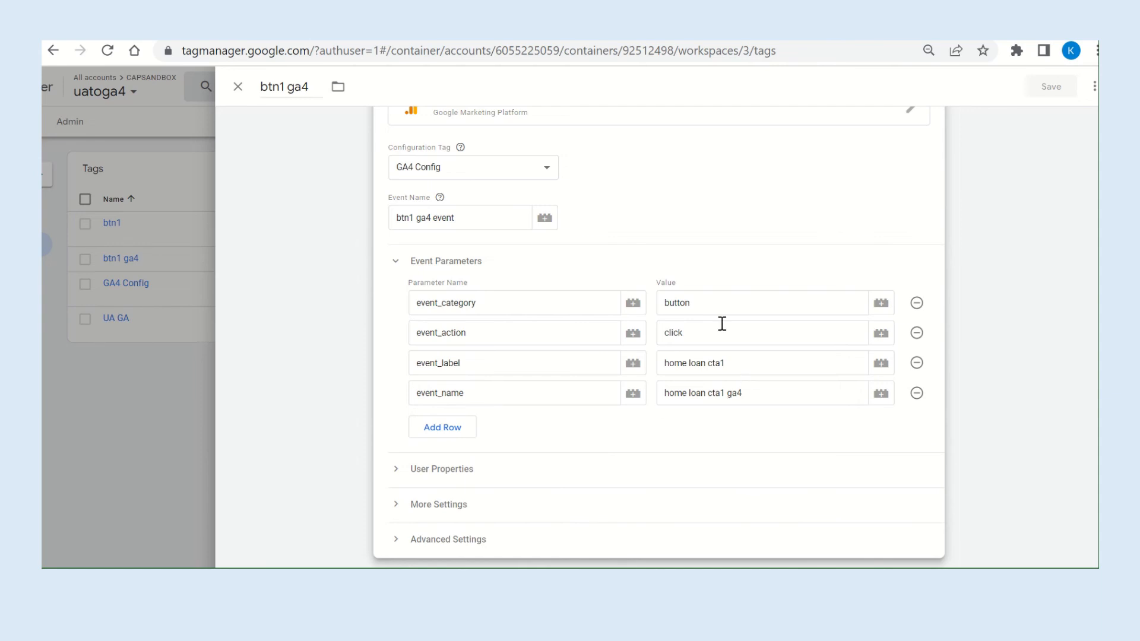
{"action": "left_click", "coordinate": [522, 30]}
{"action": "left_click", "coordinate": [238, 86]}
{"action": "left_click", "coordinate": [235, 90]}
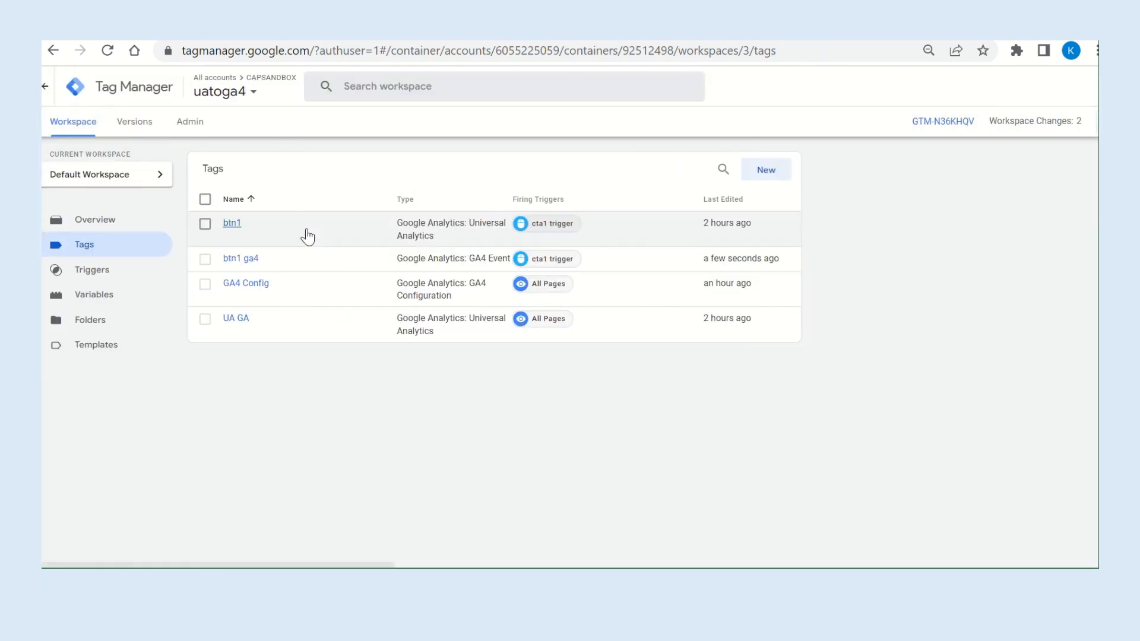
Open the form for a new workspace in Tag Manager and view the GTM Workspace sheet in the migration spreadsheet.
{"action": "left_click", "coordinate": [140, 174]}
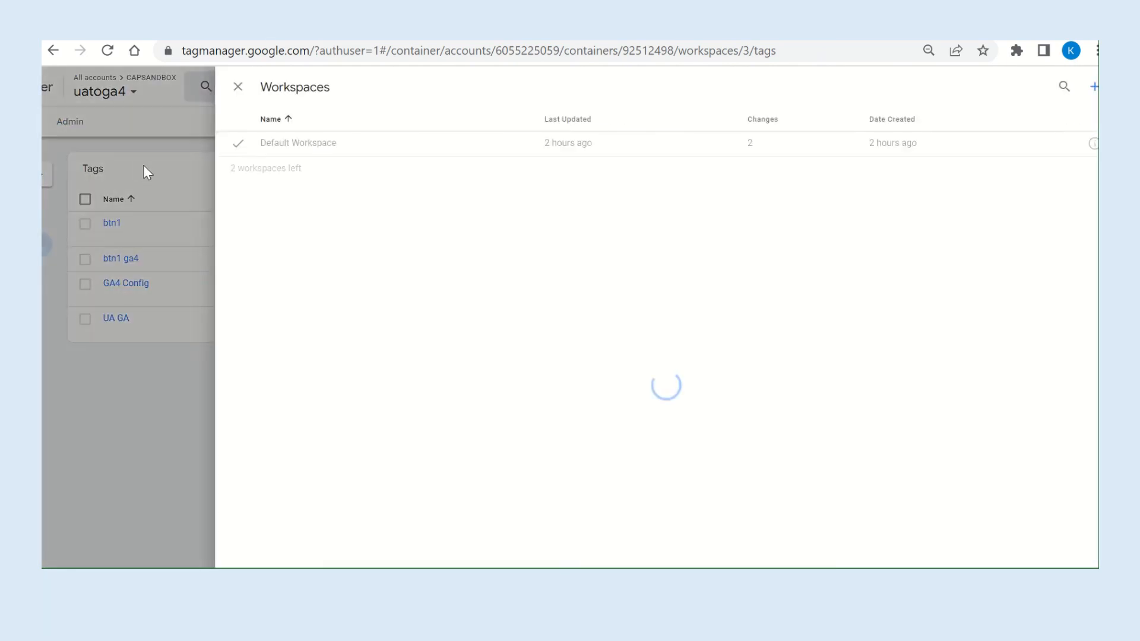
{"action": "left_click", "coordinate": [1093, 91]}
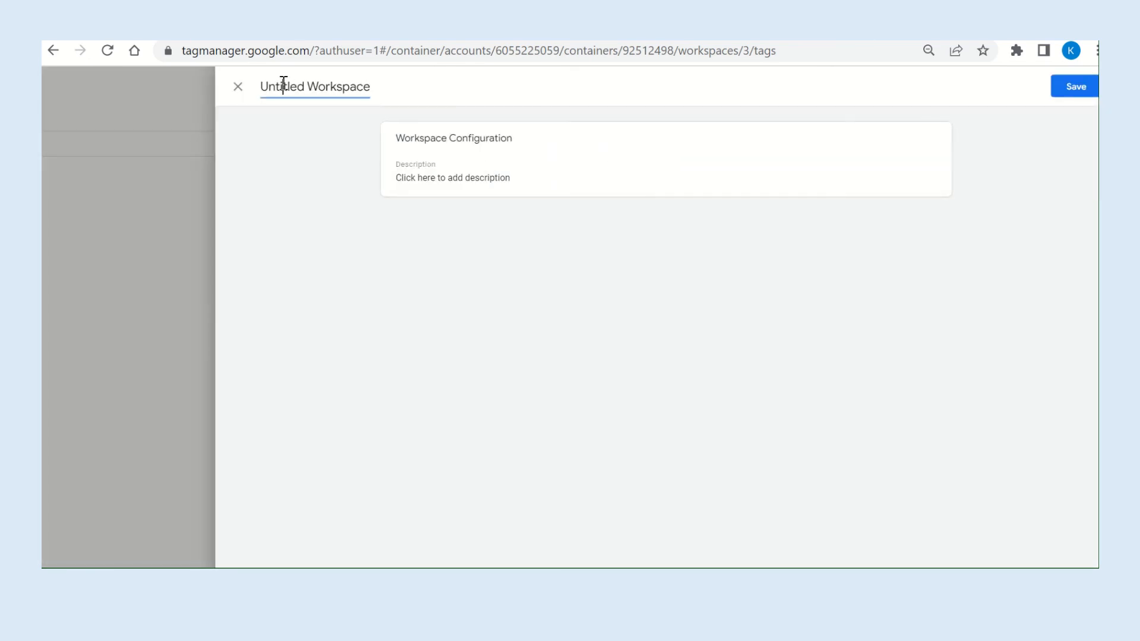
{"action": "left_click", "coordinate": [283, 84]}
{"action": "mouse_move", "coordinate": [515, 42]}
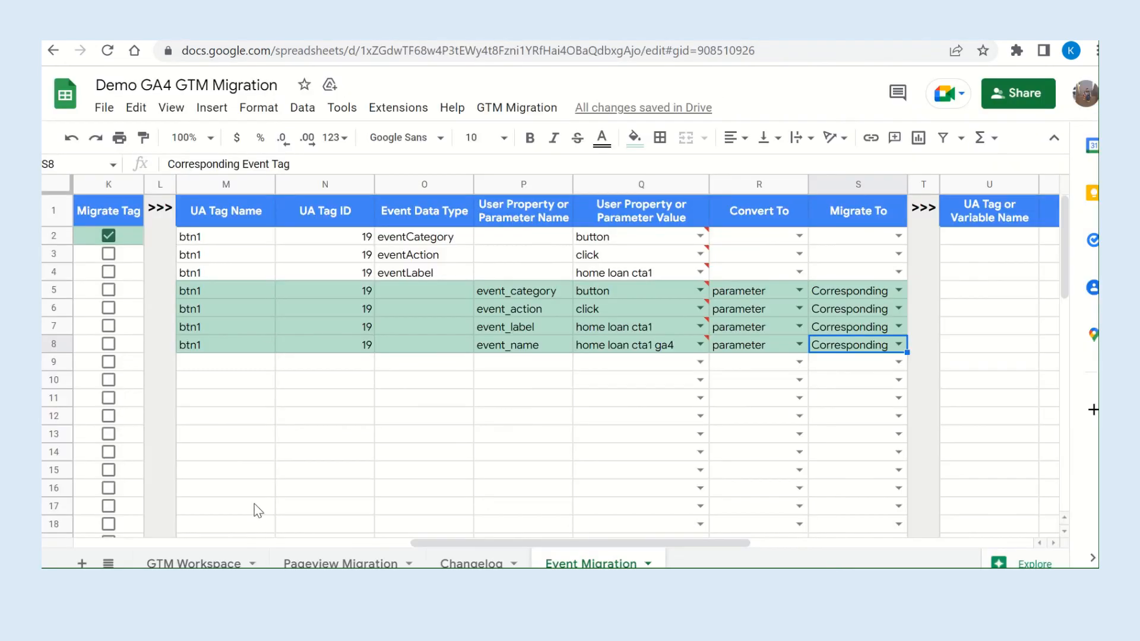
{"action": "left_click", "coordinate": [191, 562]}
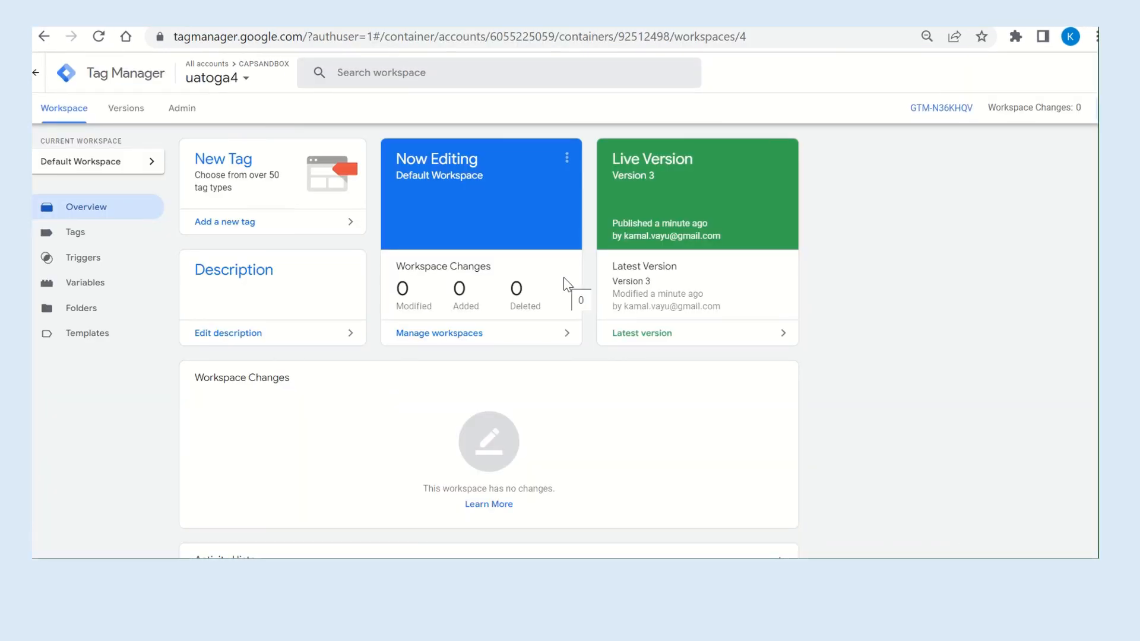
Start Tag Manager's preview mode for the uatoga4 container and continue to the connected Tag Assistant summary.
{"action": "scroll", "coordinate": [564, 283], "scroll_direction": "right", "scroll_amount": 3}
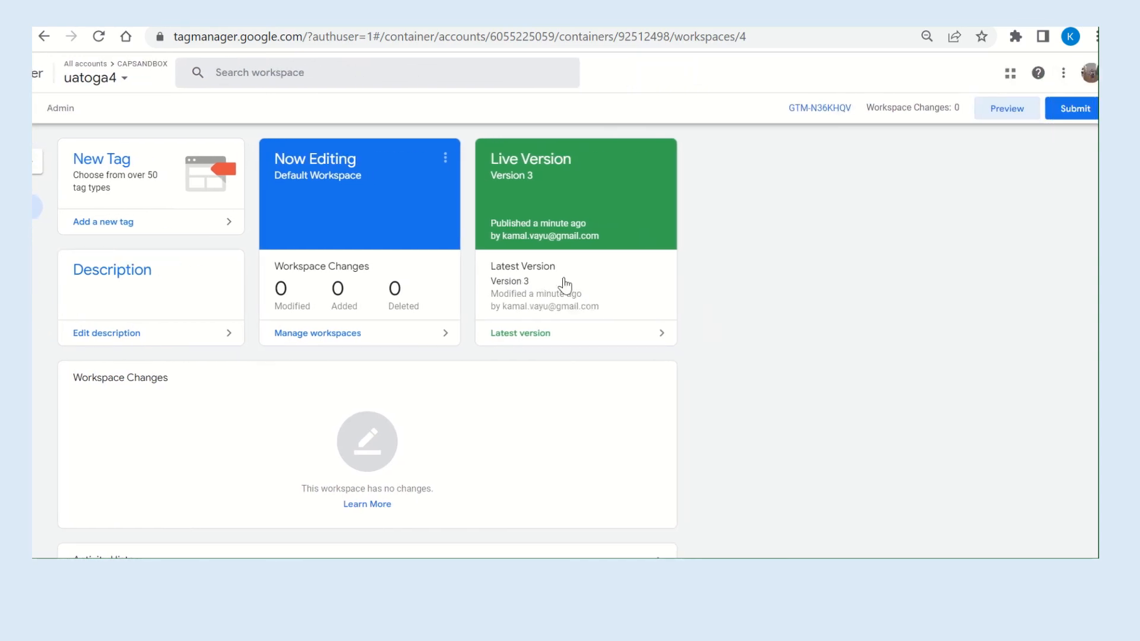
{"action": "left_click", "coordinate": [1010, 120]}
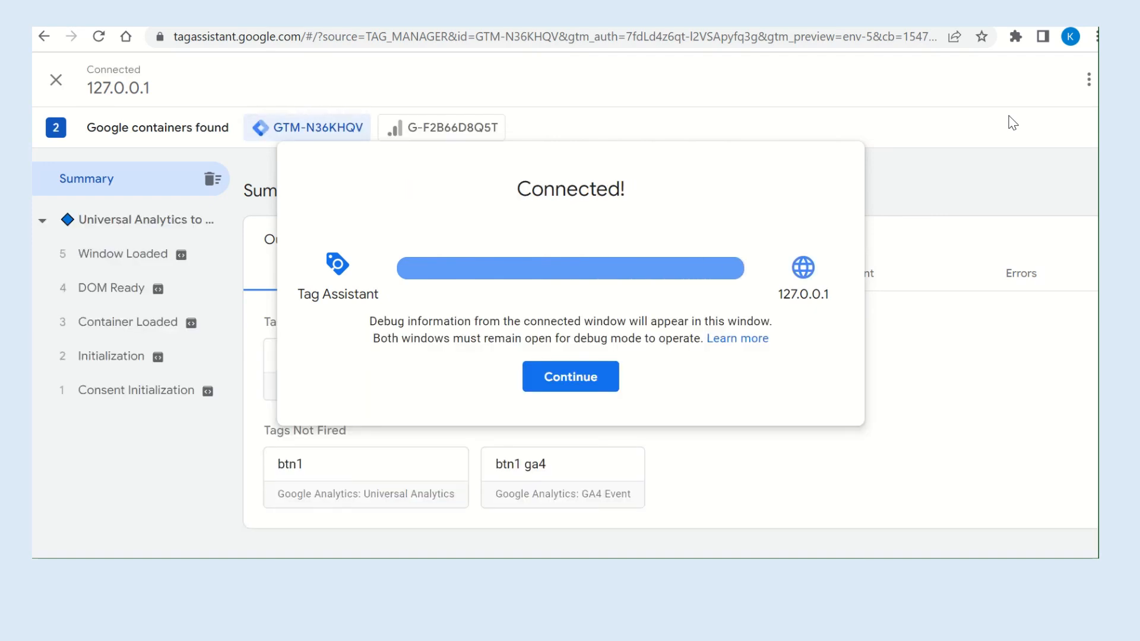
{"action": "left_click", "coordinate": [595, 379]}
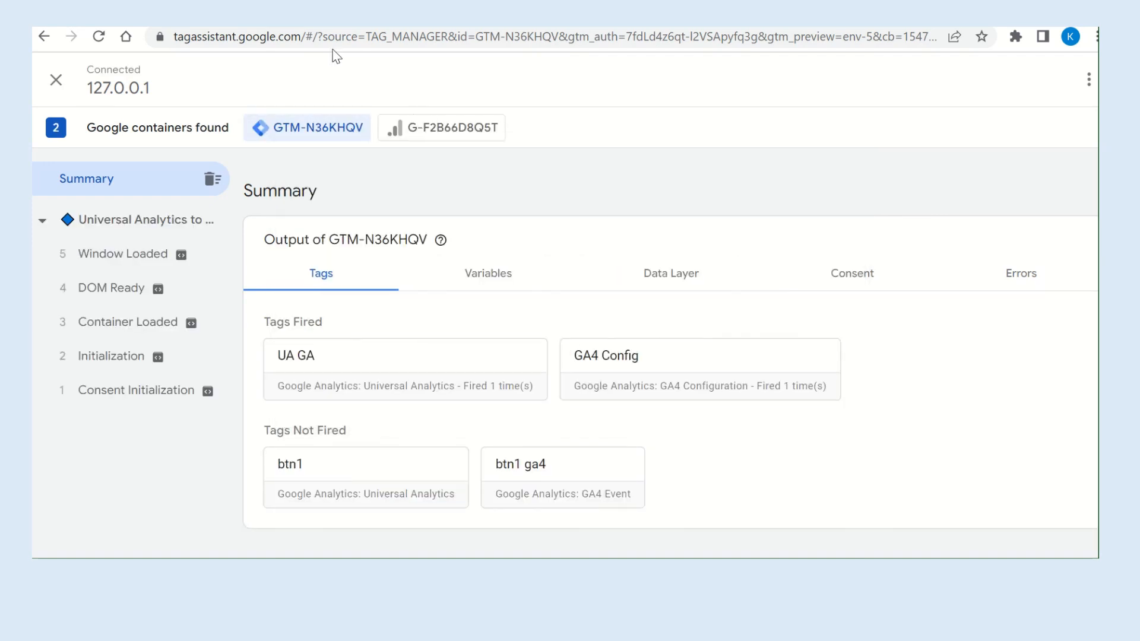
On the demo page, clear the console and test Apply Home Loan UA Event1, closing the Tickets popup it opens.
{"action": "left_click", "coordinate": [345, 14]}
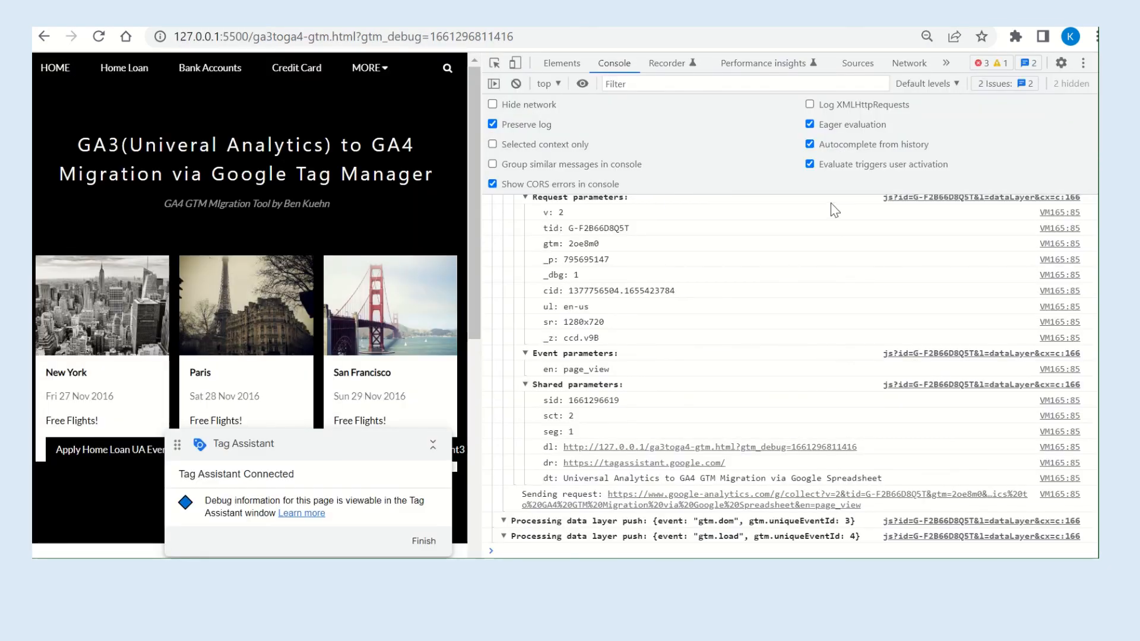
{"action": "scroll", "coordinate": [330, 292], "scroll_direction": "down", "scroll_amount": 2}
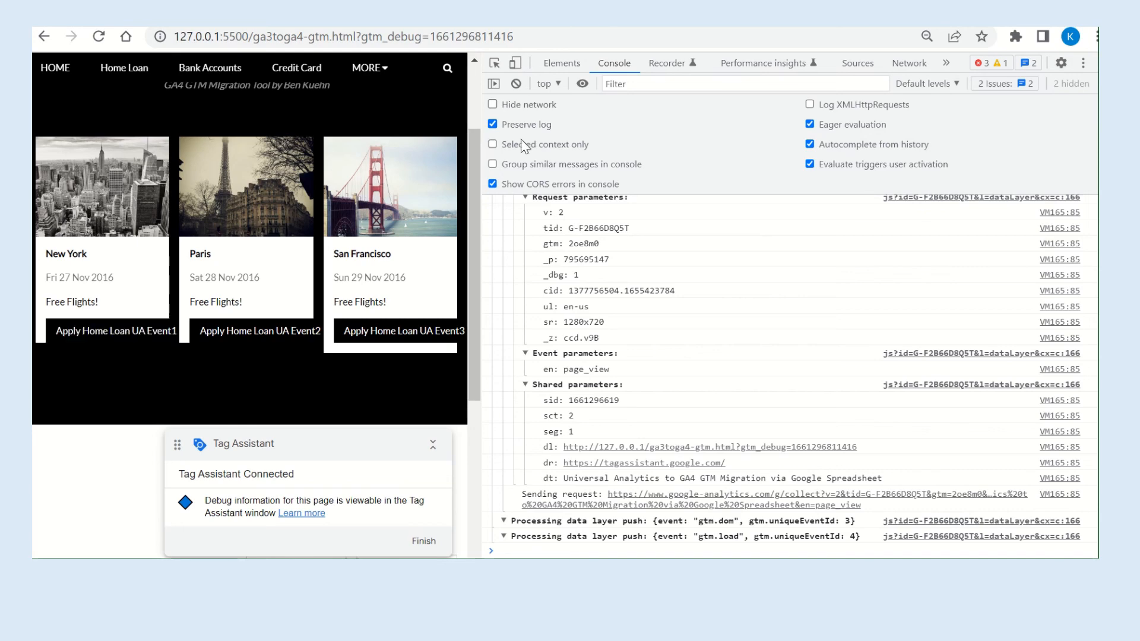
{"action": "left_click", "coordinate": [516, 83]}
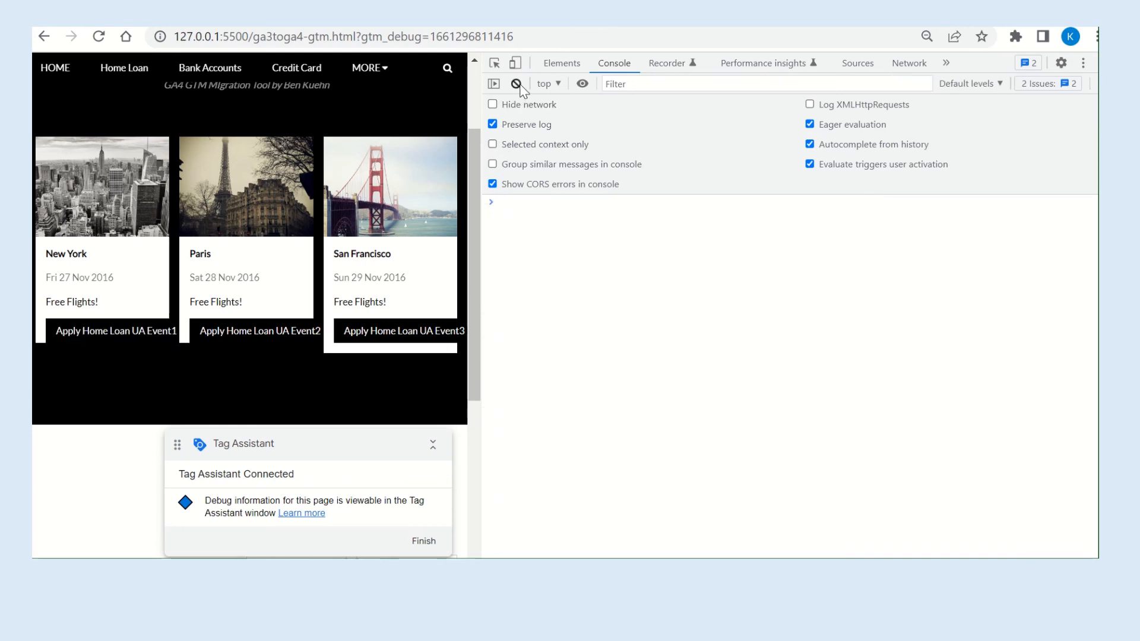
{"action": "left_click", "coordinate": [107, 340]}
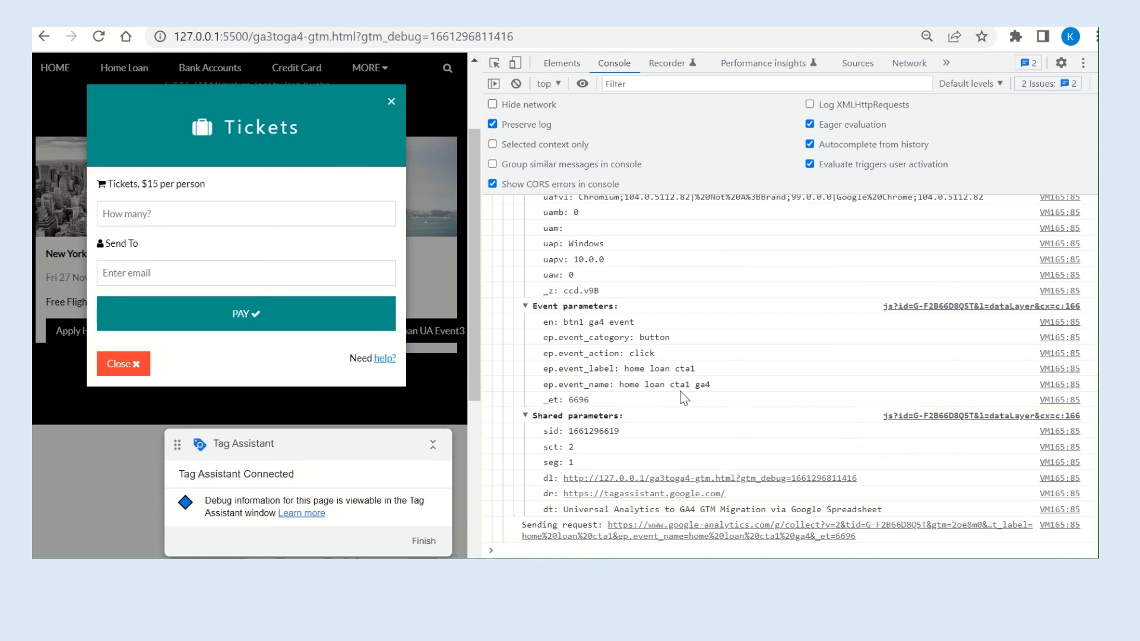
{"action": "left_click", "coordinate": [392, 104]}
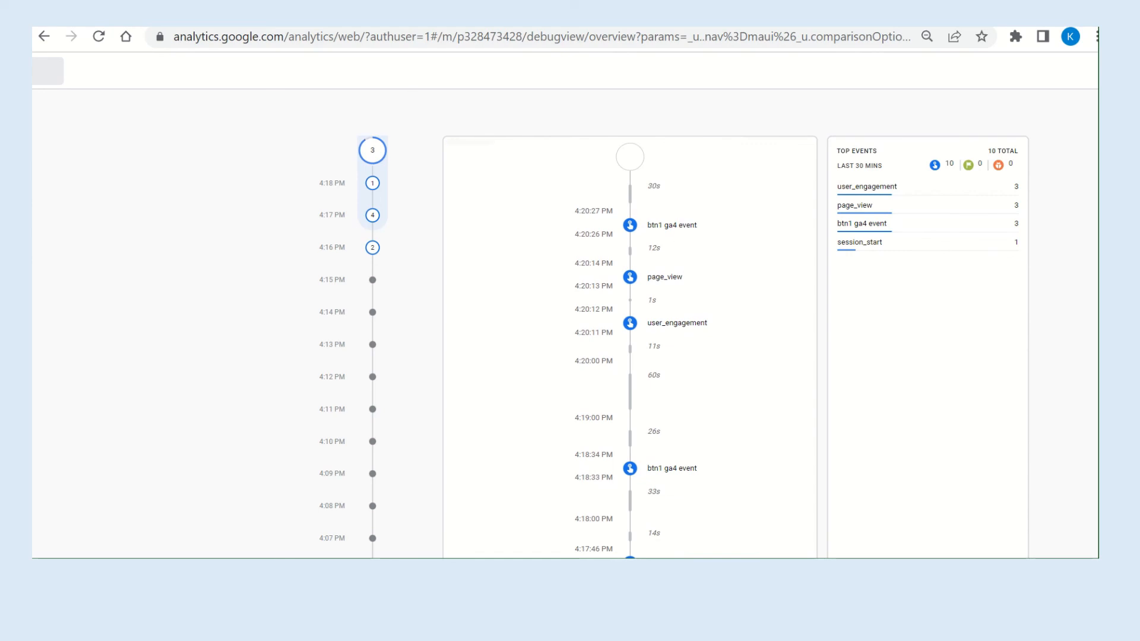
Reload the demo page in debug mode and check the event timeline in GA4 DebugView.
{"action": "mouse_move", "coordinate": [487, 27]}
{"action": "right_click", "coordinate": [282, 12]}
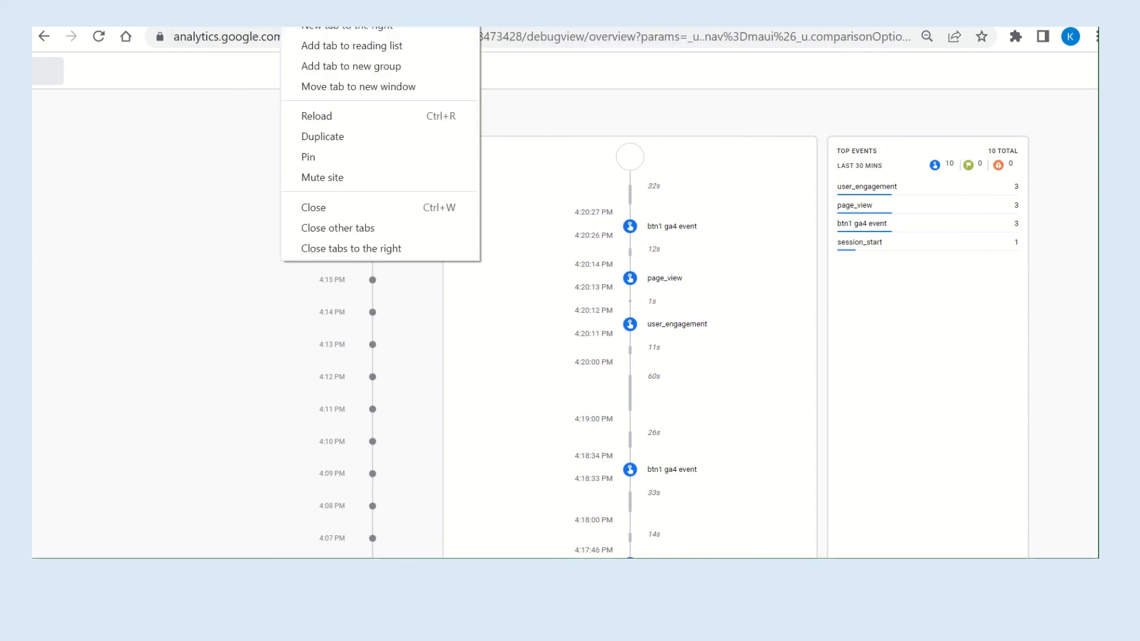
{"action": "left_click", "coordinate": [280, 12]}
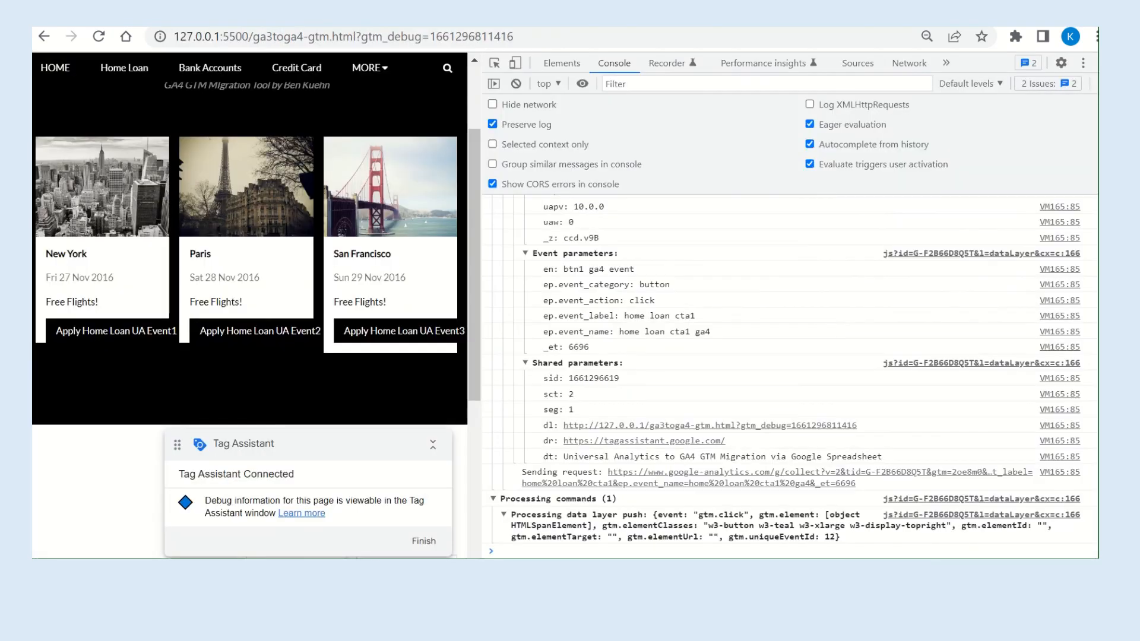
{"action": "left_click", "coordinate": [100, 36]}
{"action": "left_click", "coordinate": [415, 12]}
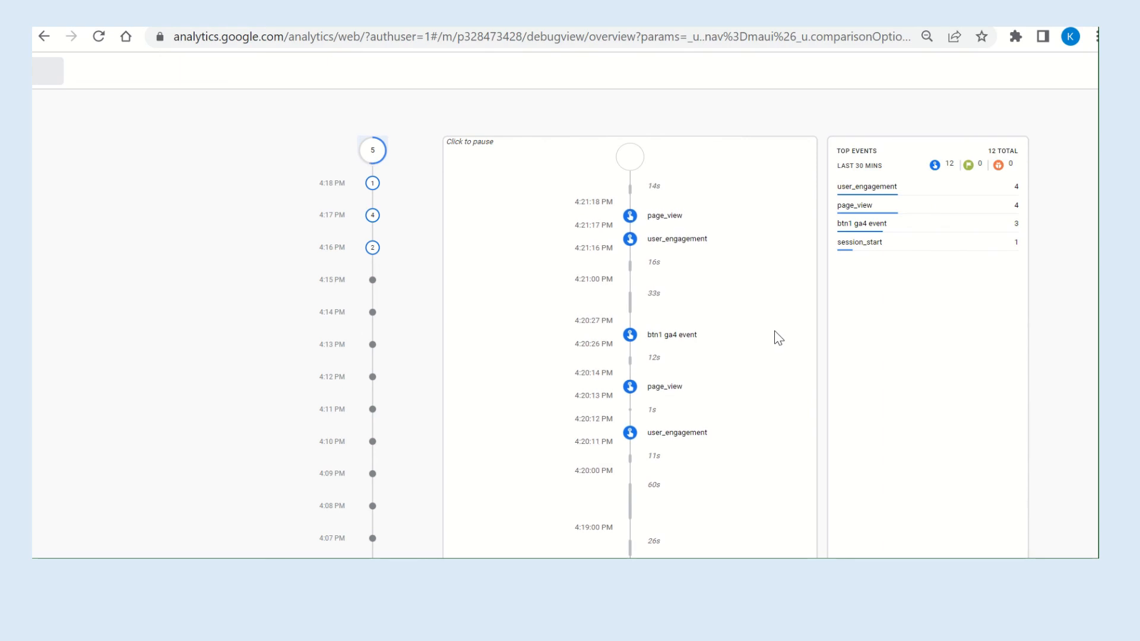
Trigger Apply Home Loan UA Event1 again on the reloaded demo page and dismiss the Tickets popup.
{"action": "left_click", "coordinate": [250, 16]}
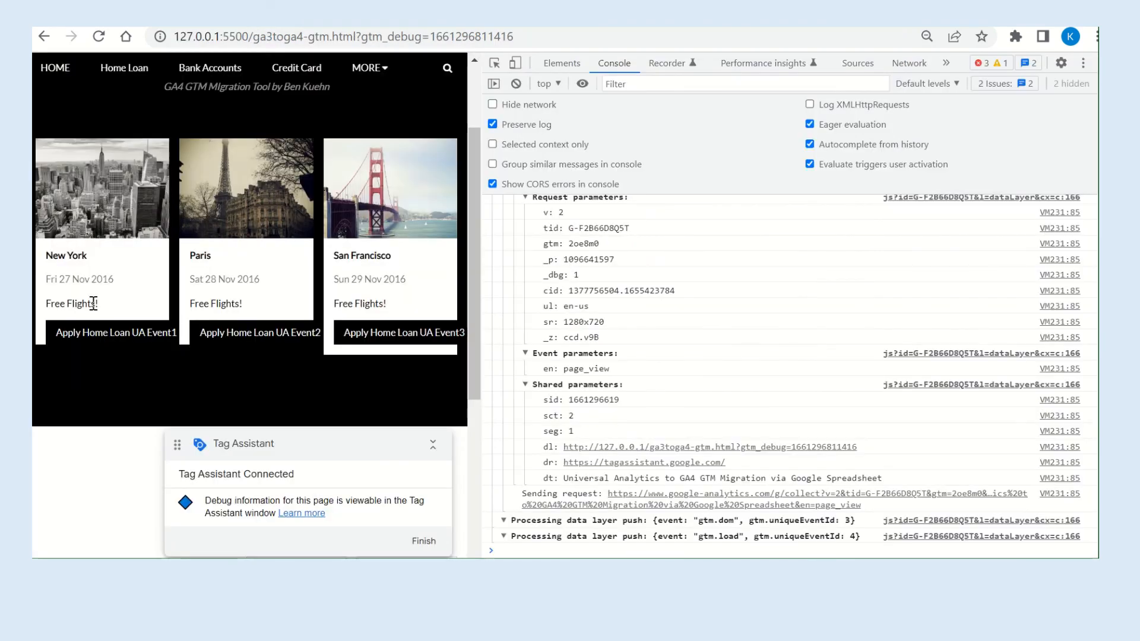
{"action": "left_click", "coordinate": [90, 336]}
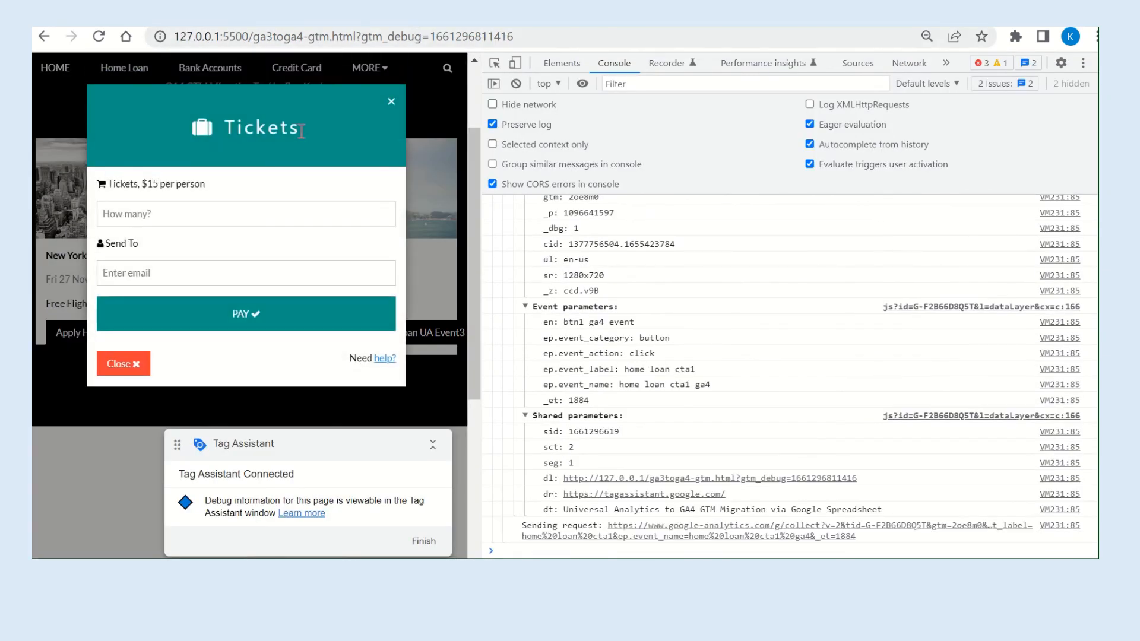
{"action": "left_click", "coordinate": [392, 101]}
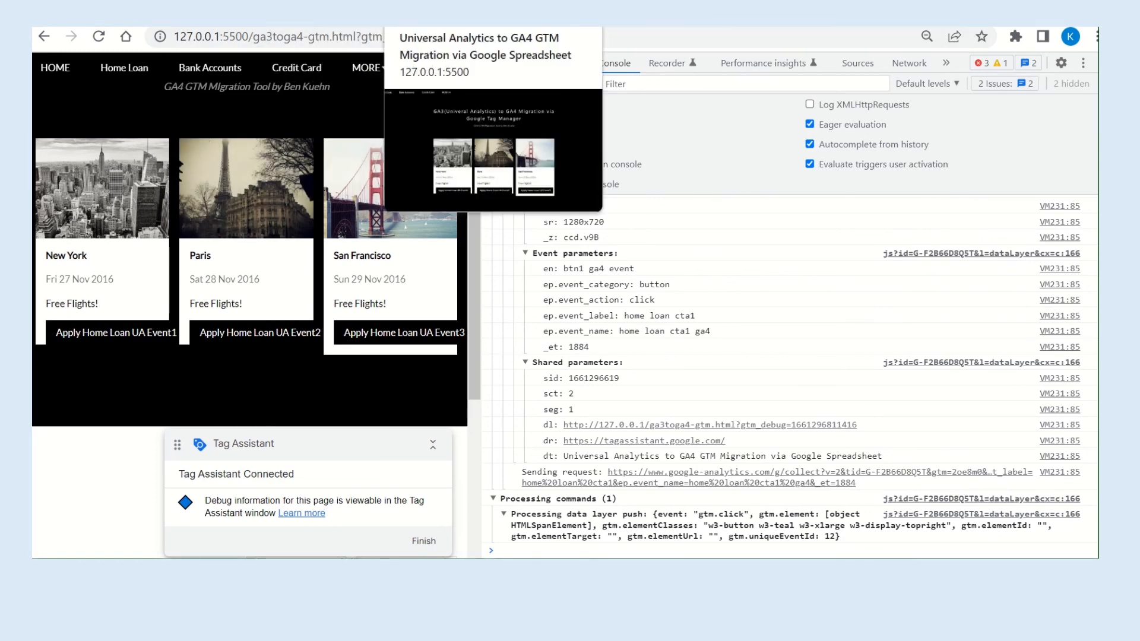
Open the newest btn1 ga4 event in DebugView and examine its event_category, event_label and event_name parameters.
{"action": "left_click", "coordinate": [350, 14]}
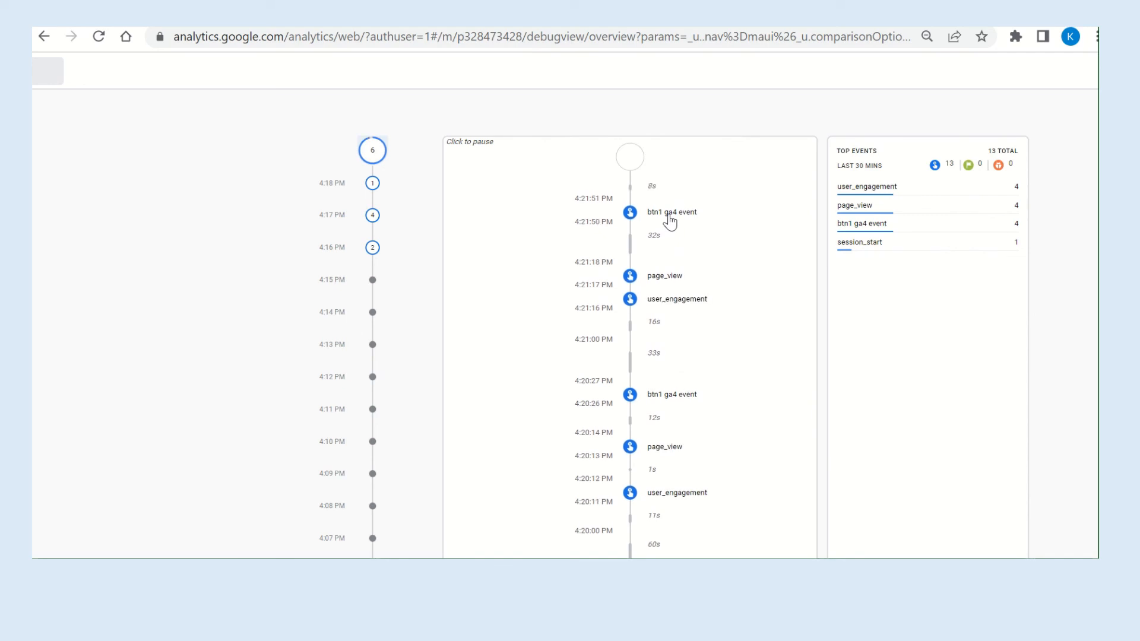
{"action": "left_click", "coordinate": [671, 219]}
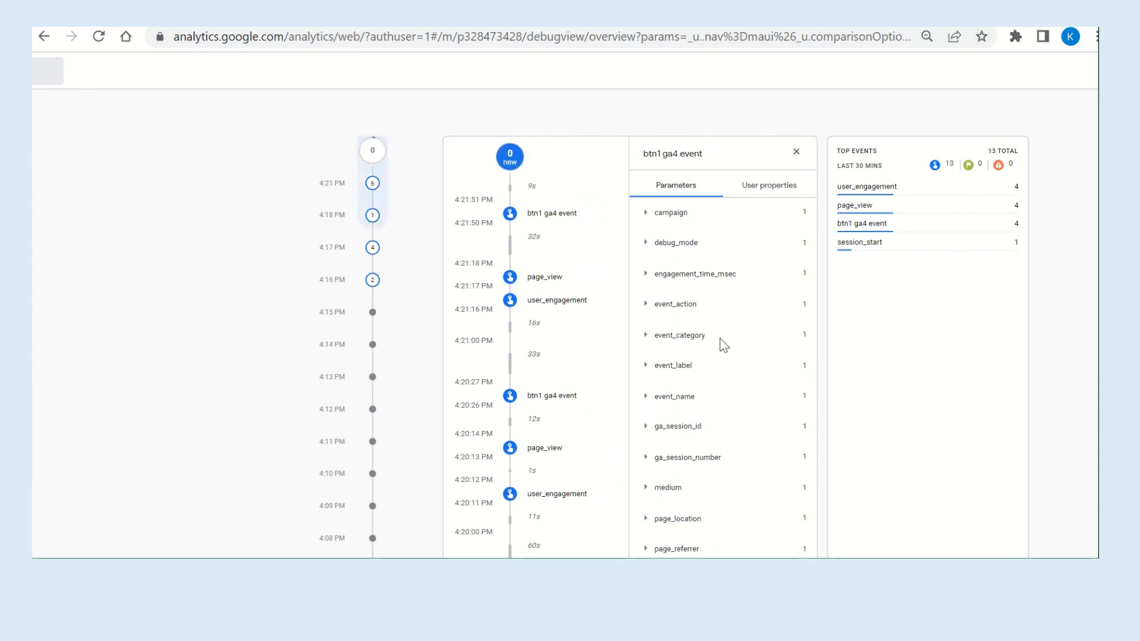
{"action": "left_click", "coordinate": [647, 336]}
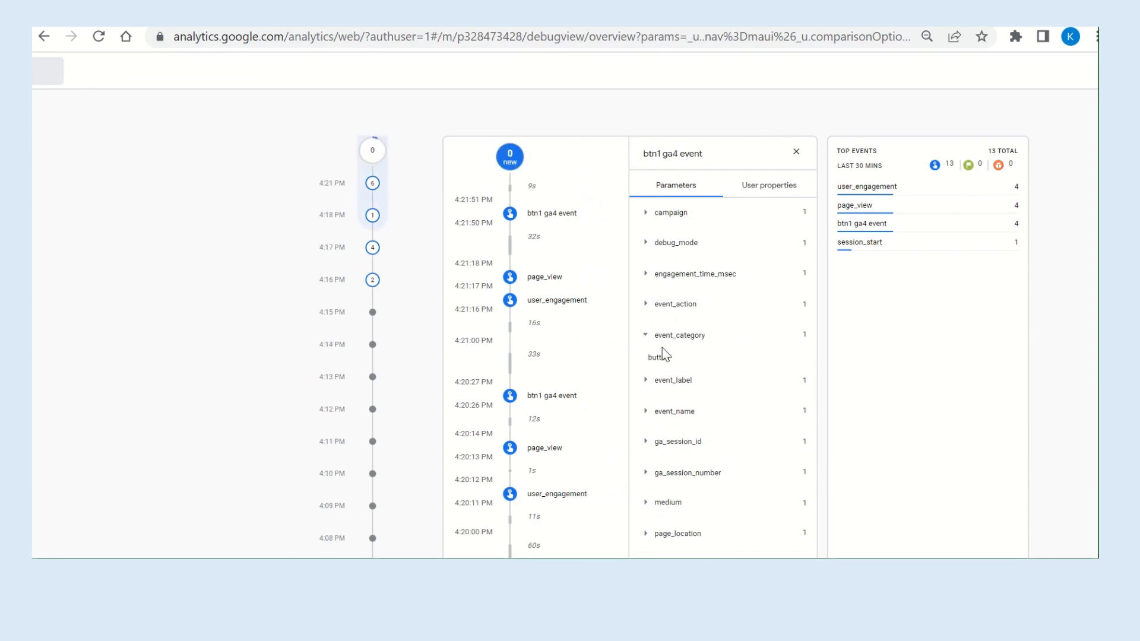
{"action": "left_click", "coordinate": [645, 386]}
{"action": "left_click", "coordinate": [647, 413]}
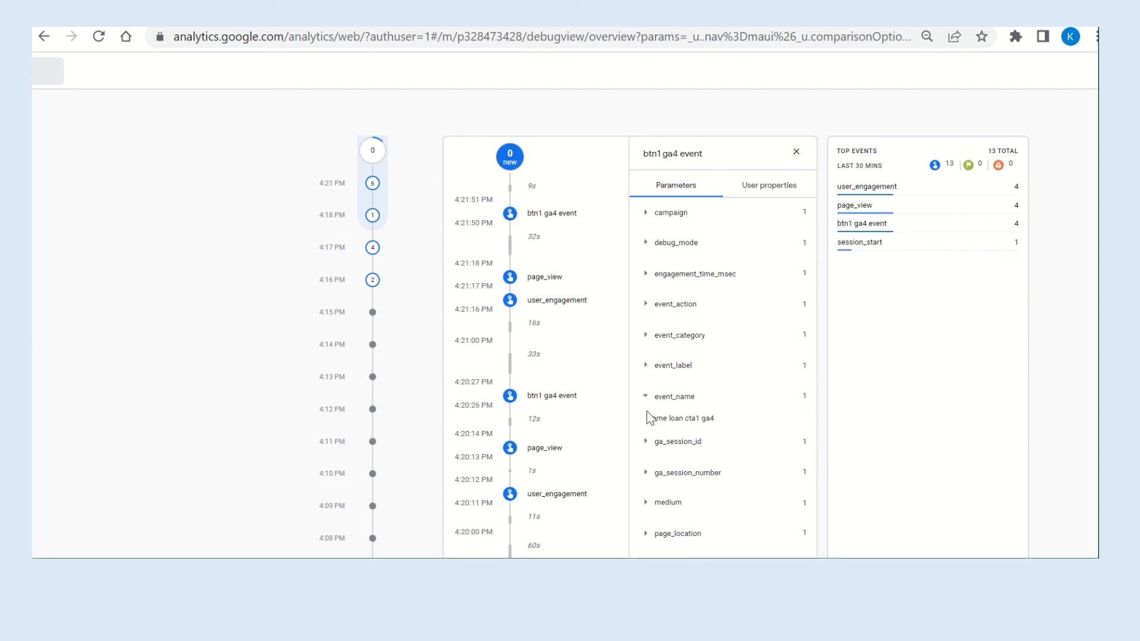
Examine the page_location and page_referrer parameters of the btn1 ga4 event.
{"action": "scroll", "coordinate": [711, 419], "scroll_direction": "down", "scroll_amount": 3}
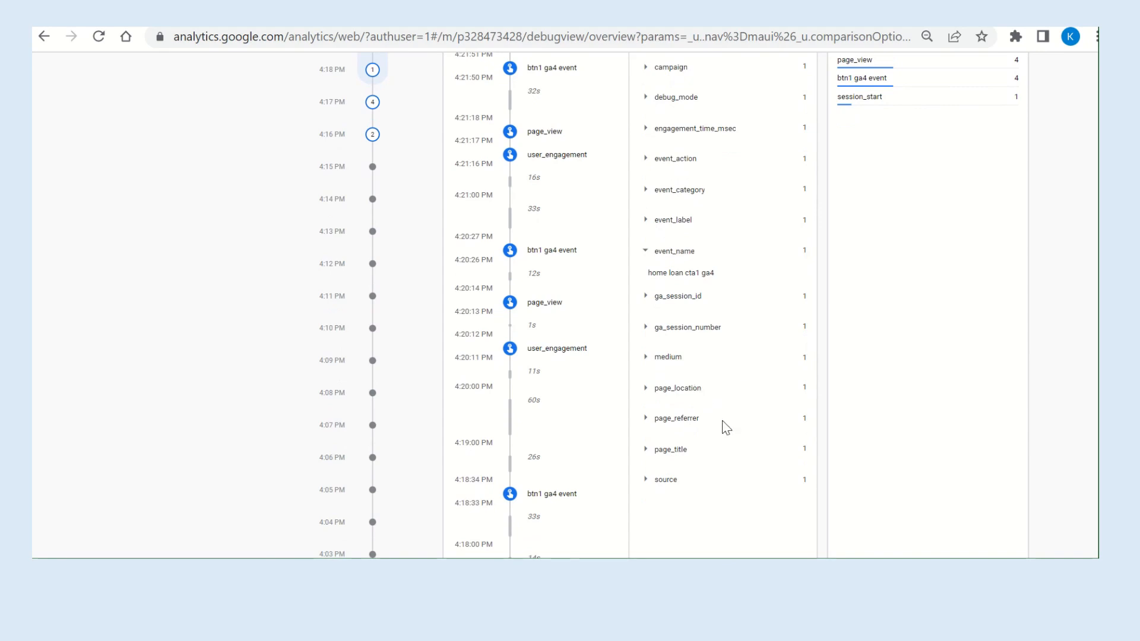
{"action": "left_click", "coordinate": [647, 389]}
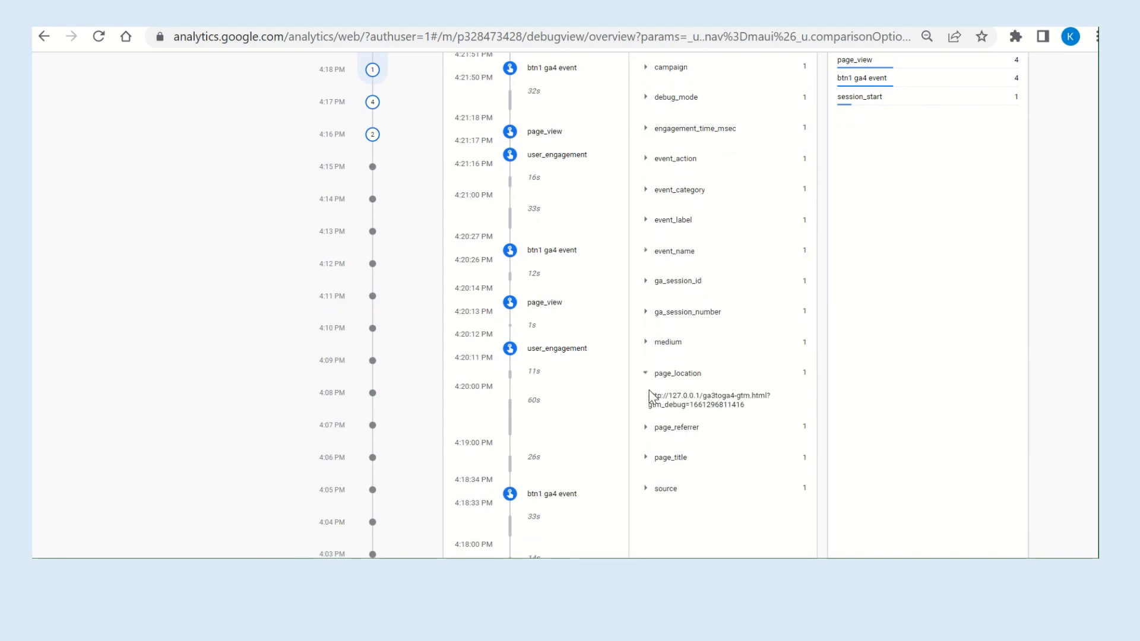
{"action": "left_click", "coordinate": [649, 428]}
{"action": "scroll", "coordinate": [858, 364], "scroll_direction": "up", "scroll_amount": 1}
{"action": "scroll", "coordinate": [858, 357], "scroll_direction": "up", "scroll_amount": 1}
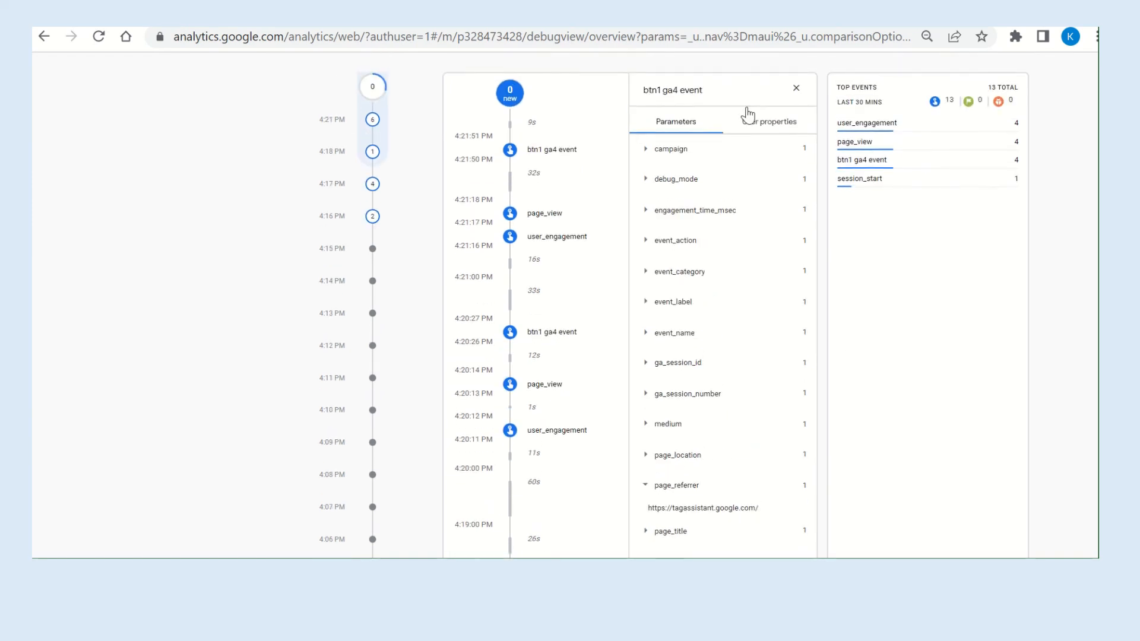
{"action": "scroll", "coordinate": [747, 107], "scroll_direction": "up", "scroll_amount": 2}
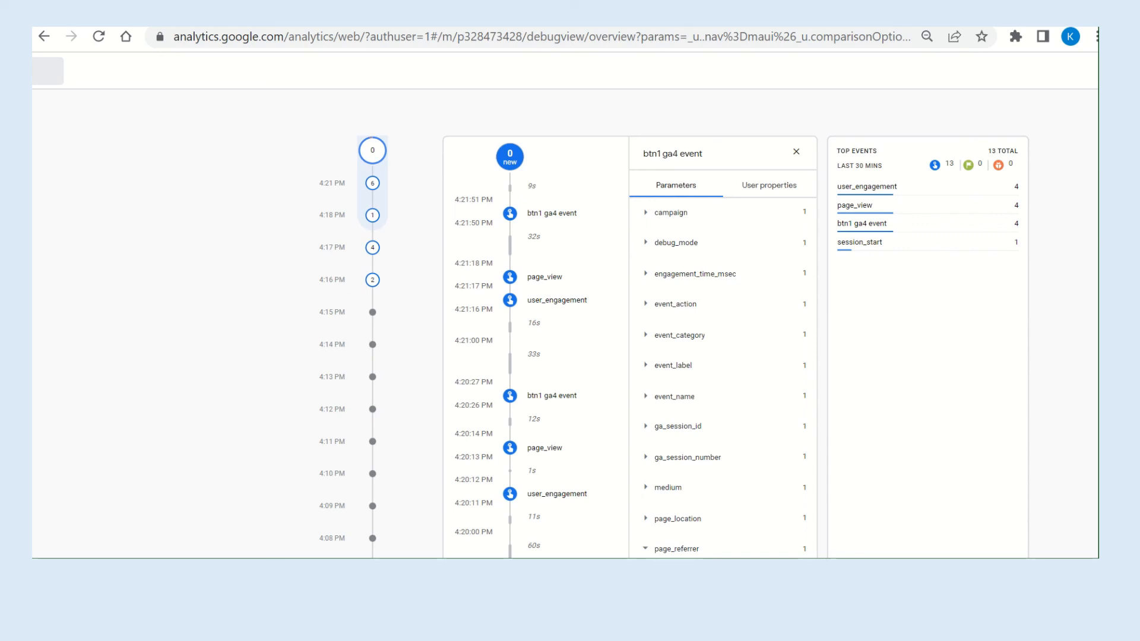
{"action": "mouse_move", "coordinate": [511, 30]}
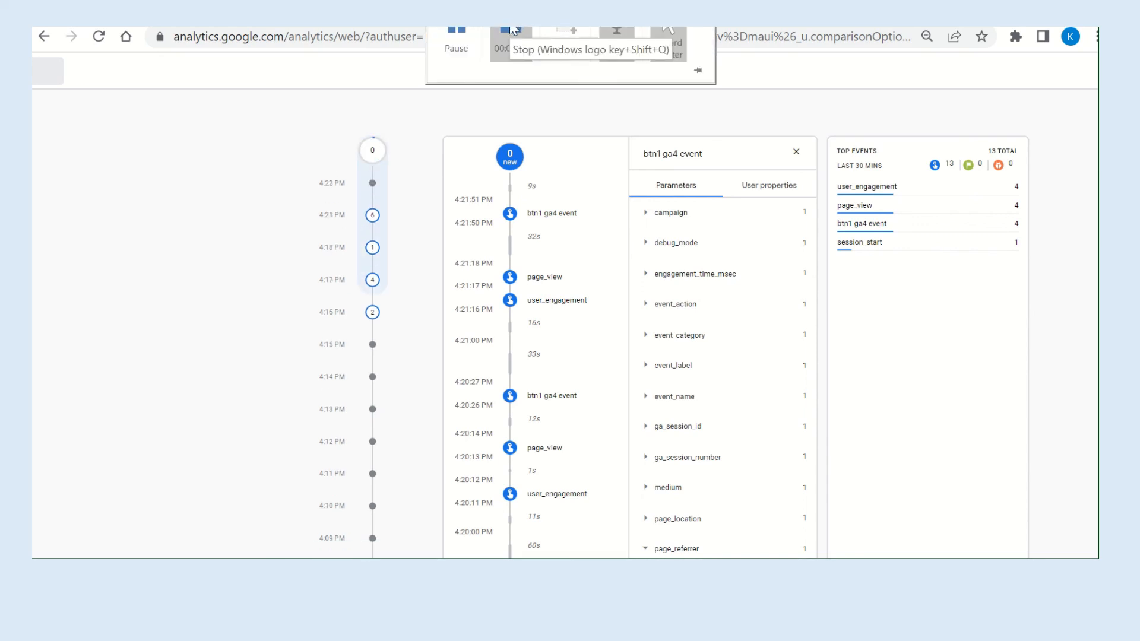